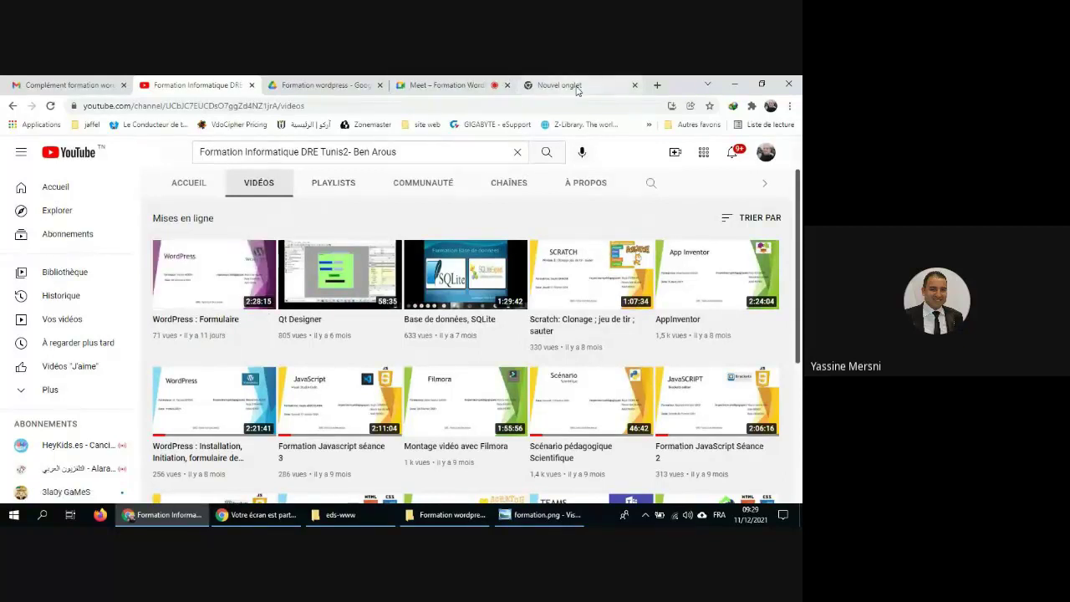
# Check the Formation wordpress Drive folder and course email, then minimize Chrome, the photo viewer and both Explorer windows
pyautogui.click(319, 85)
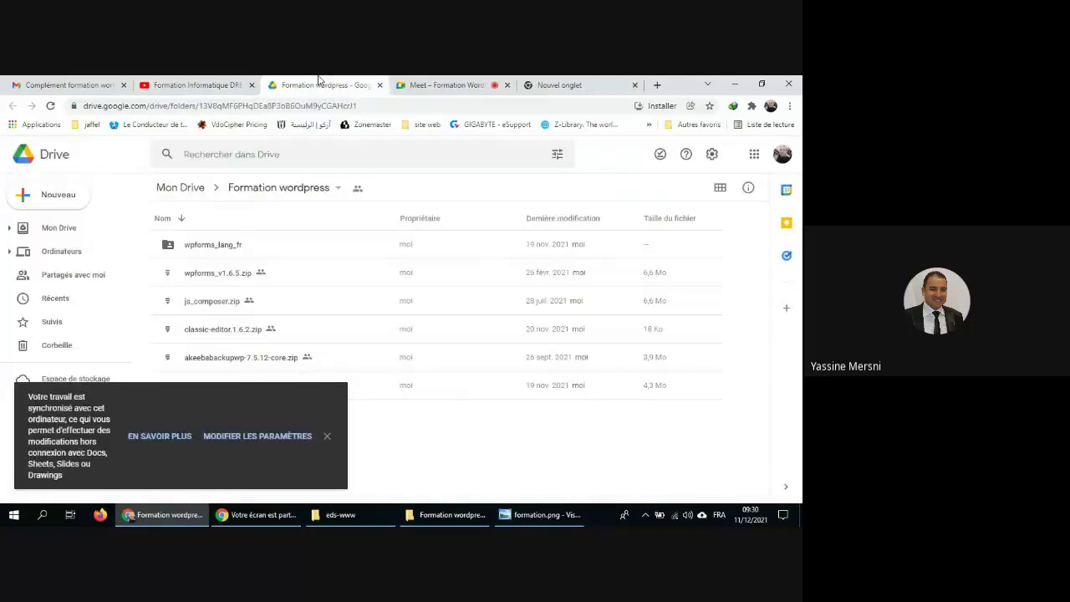
pyautogui.click(60, 84)
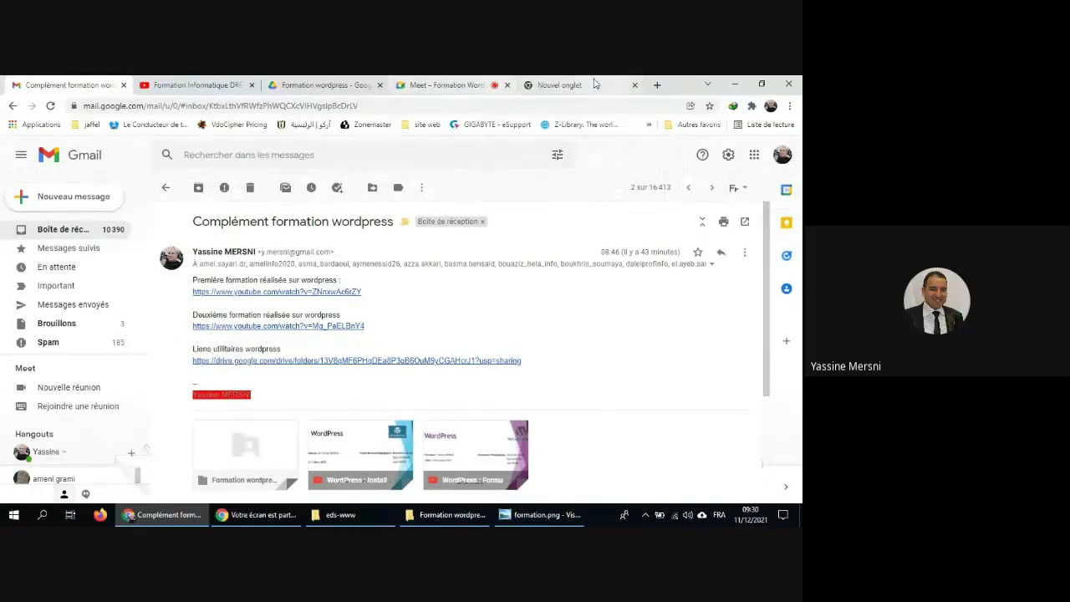
pyautogui.click(730, 87)
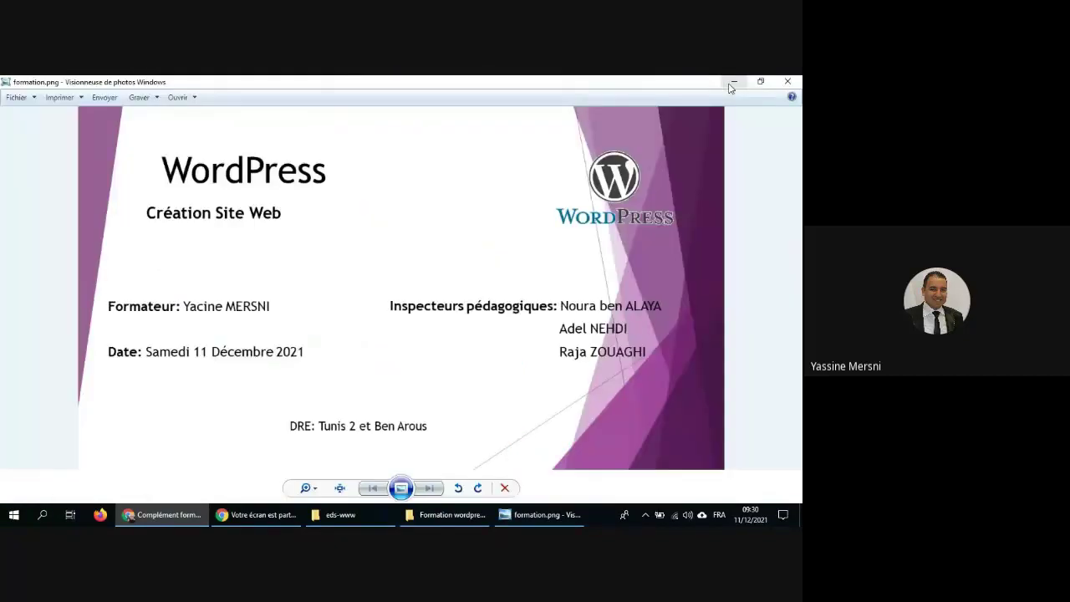
pyautogui.click(728, 85)
pyautogui.click(729, 85)
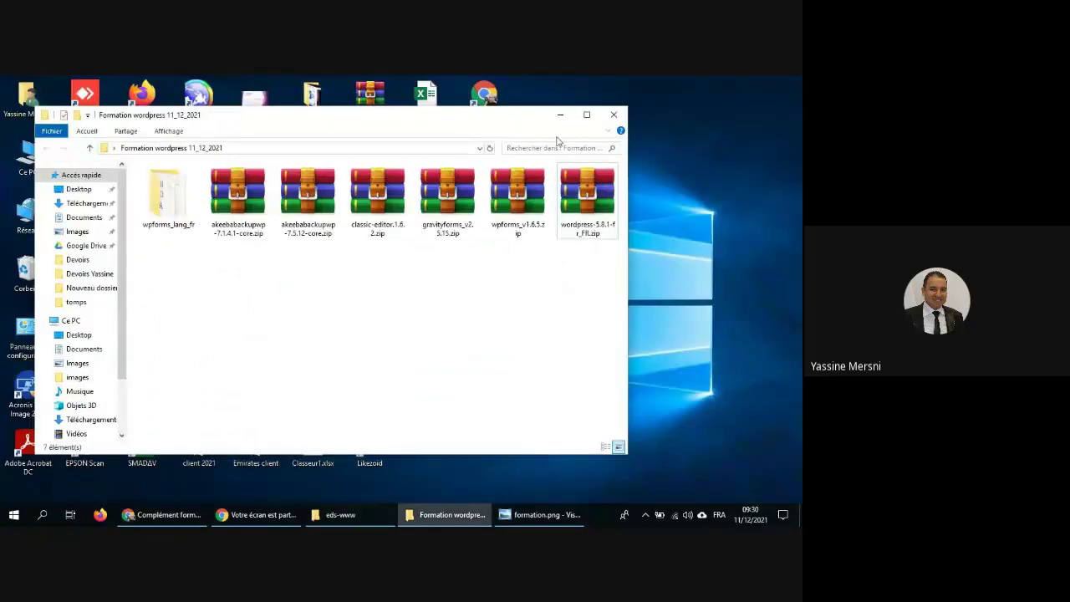
pyautogui.click(559, 113)
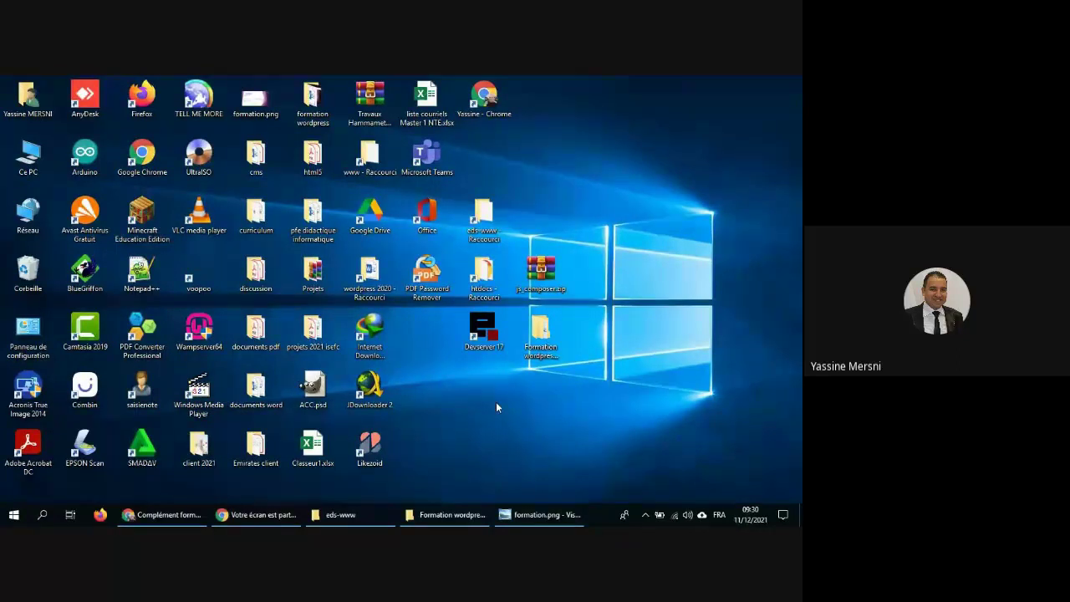
# Select the Devserver 17 shortcut, inspect the Devserver tray icon's menu, then bring up Windows search
pyautogui.click(491, 343)
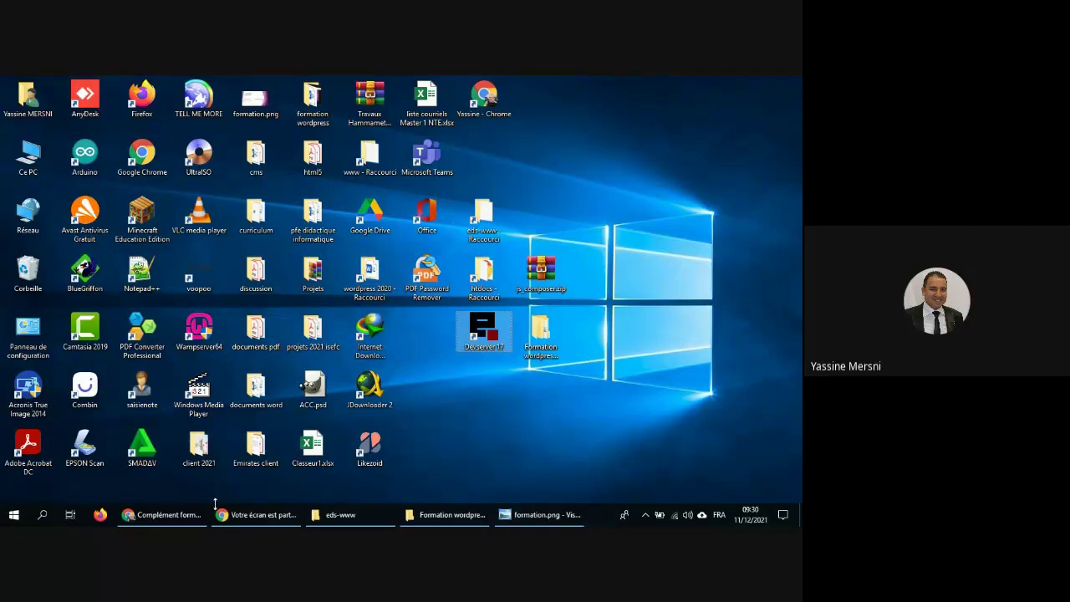
pyautogui.moveTo(205, 516)
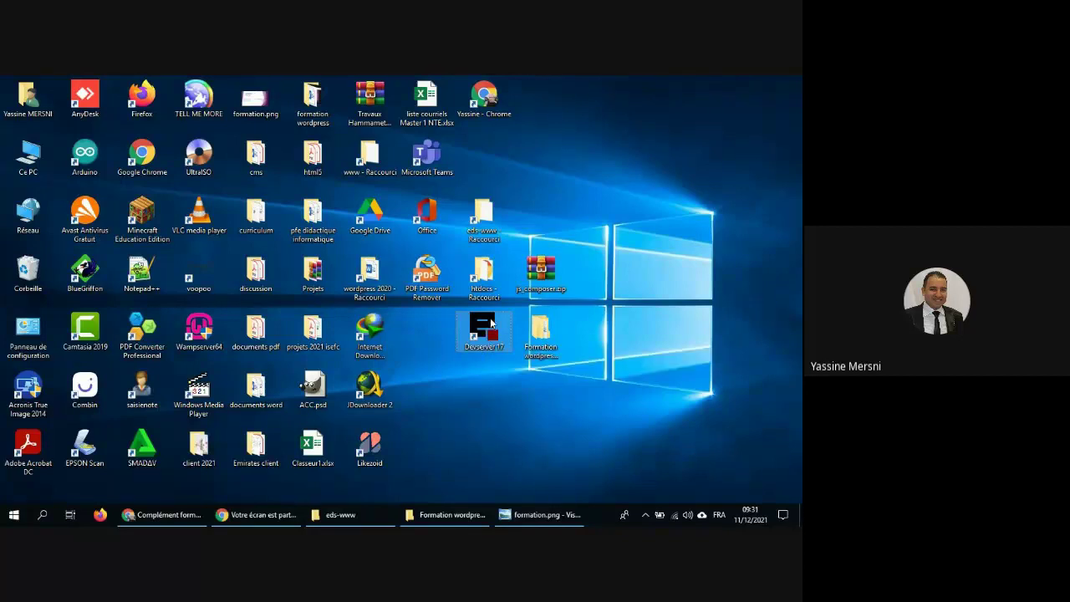
pyautogui.click(645, 516)
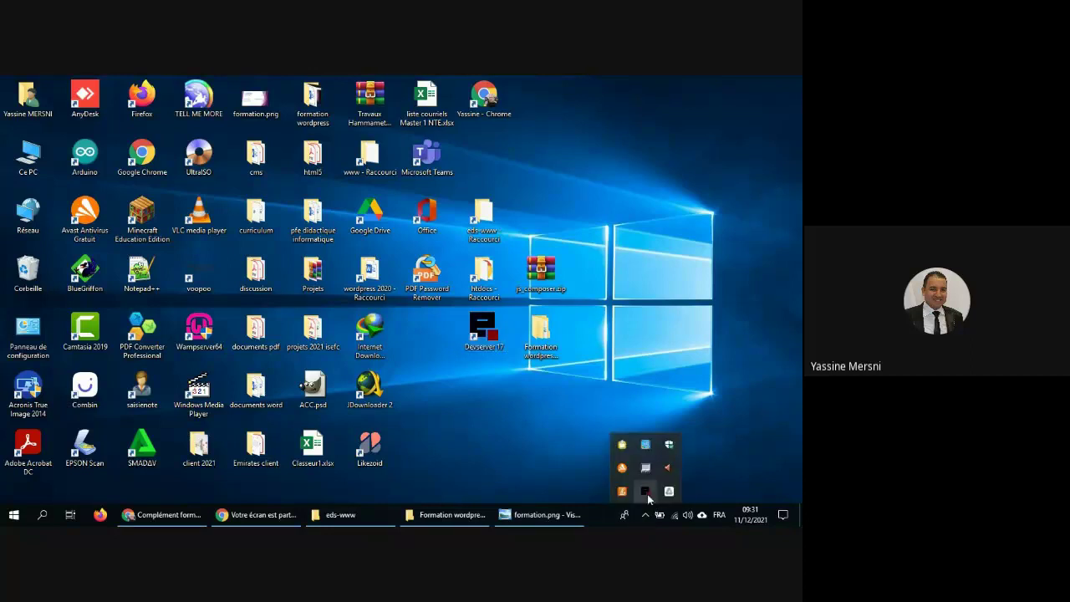
pyautogui.rightClick(647, 493)
pyautogui.click(672, 482)
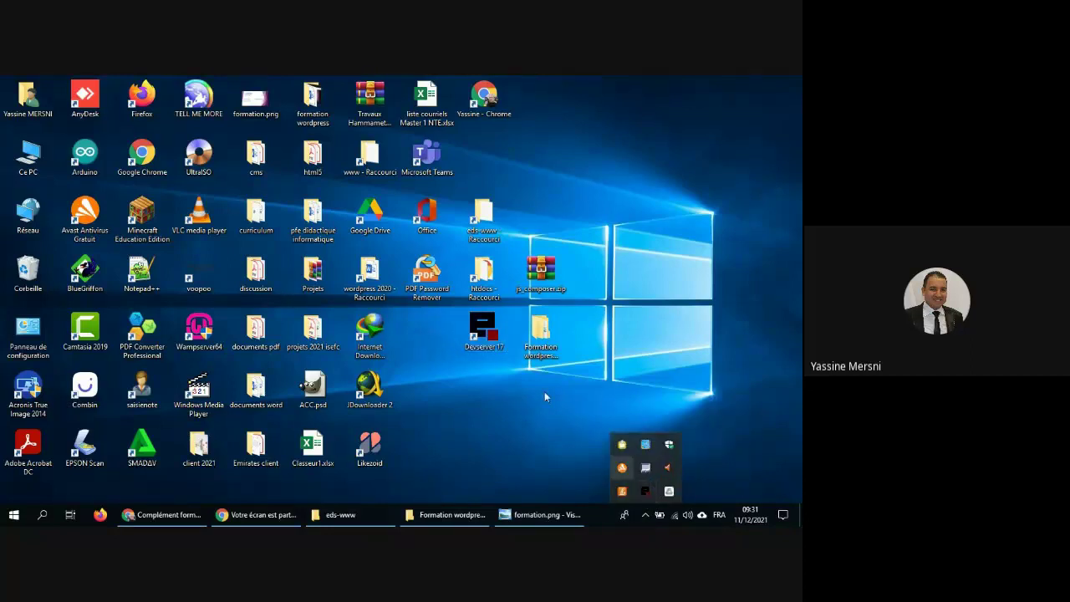
pyautogui.click(42, 516)
# Search for 'wamp', replace the query with 'xa', and launch XAMPP Control Panel
pyautogui.write('wamp')
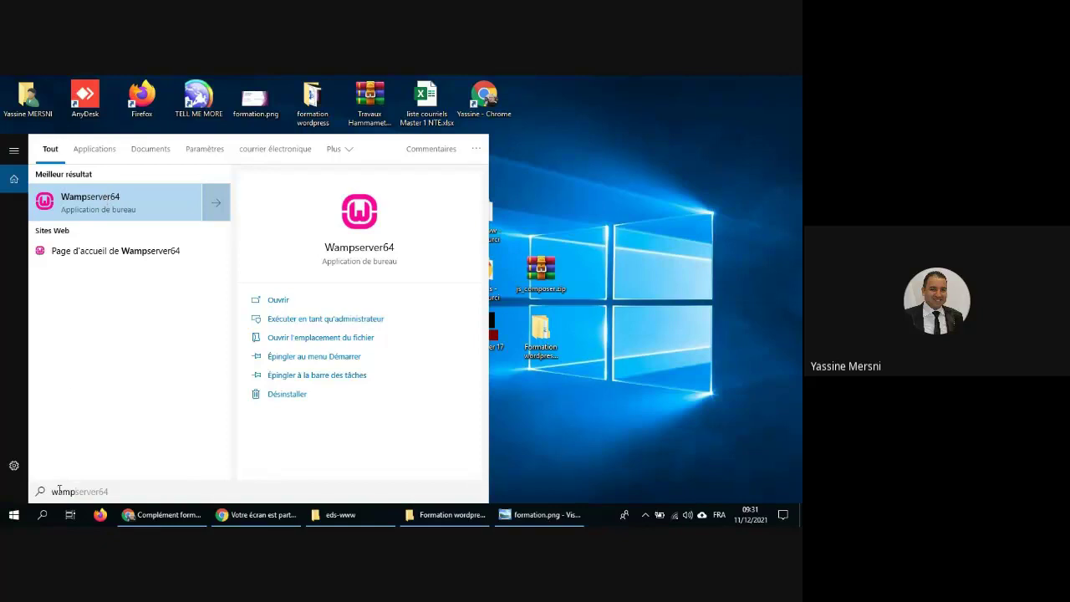
pyautogui.press('BackSpace')
pyautogui.press('BackSpace')
pyautogui.press('BackSpace')
pyautogui.press('BackSpace')
pyautogui.write('xa')
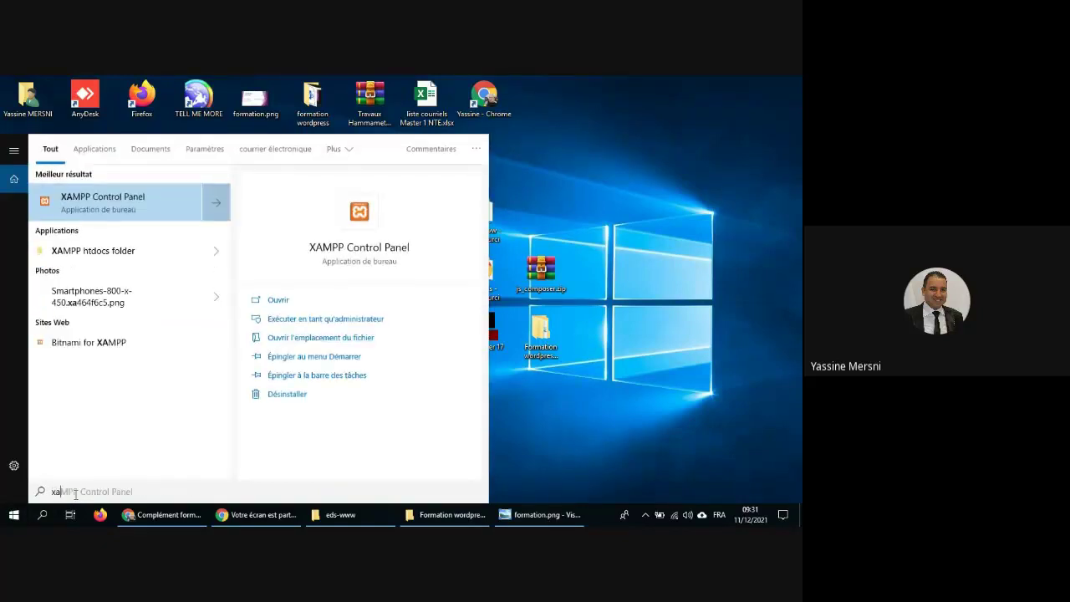
pyautogui.click(101, 212)
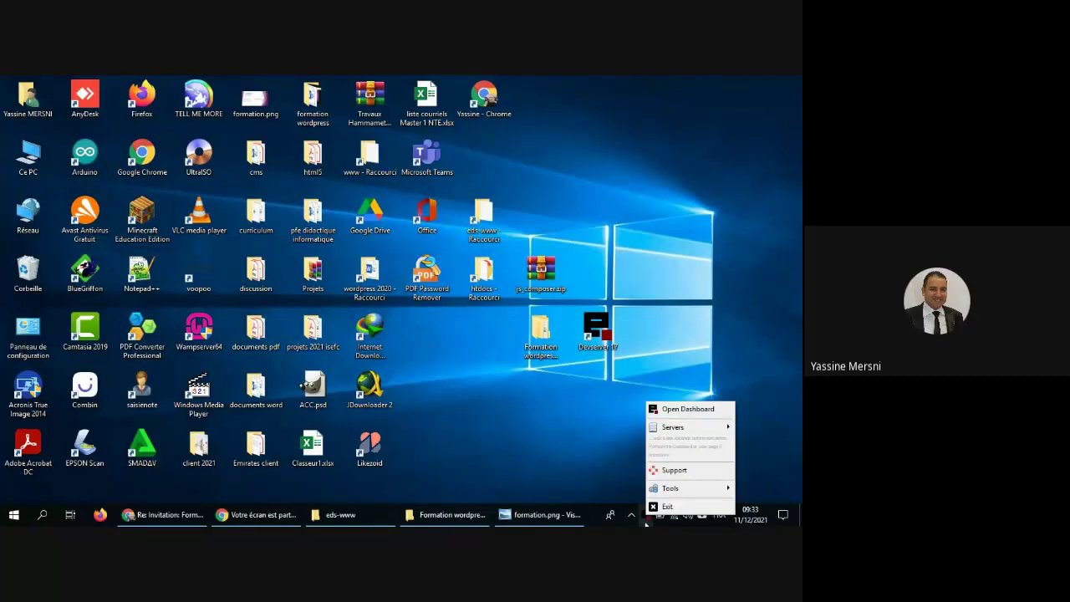
# Open the Devserver dashboard from its tray icon and start the HTTP server on port 80
pyautogui.click(645, 515)
pyautogui.rightClick(645, 518)
pyautogui.click(688, 418)
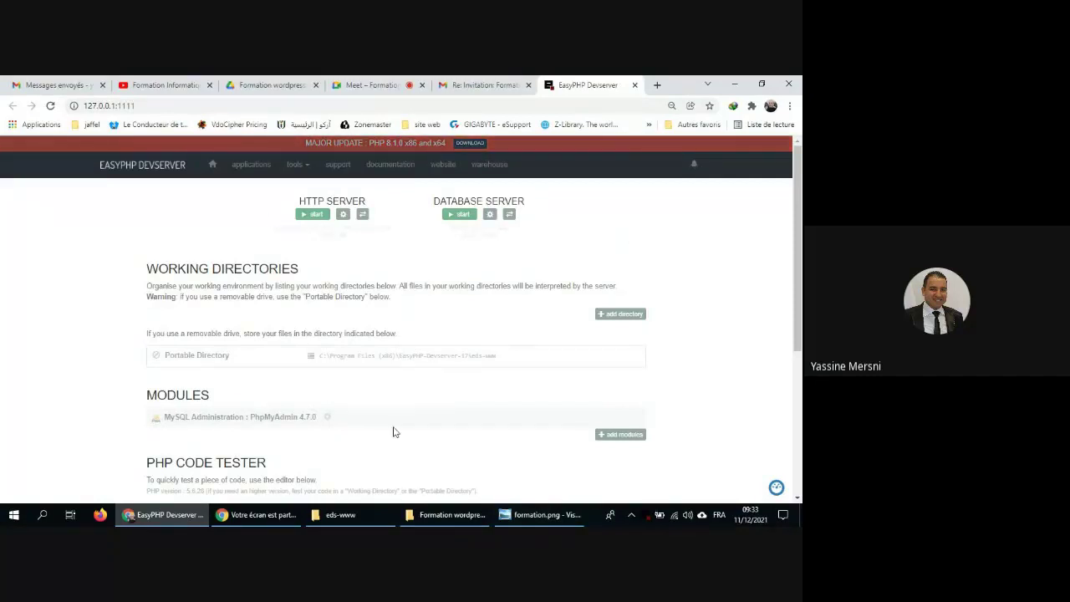
pyautogui.click(314, 217)
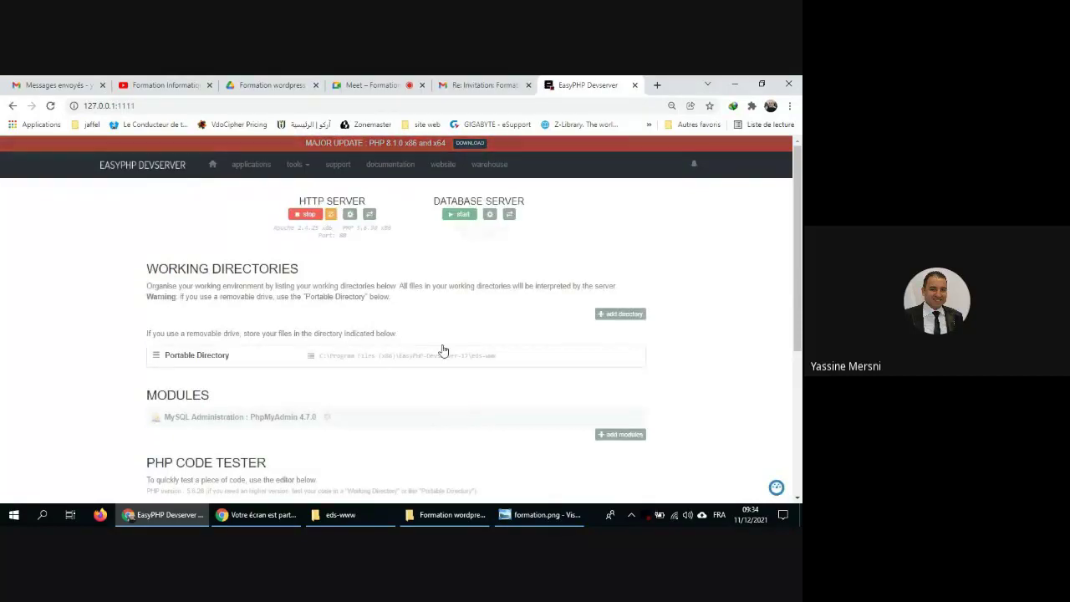
# Start the MySQL 5.7.17 database server on port 3306 and return to the dashboard in Chrome
pyautogui.click(465, 217)
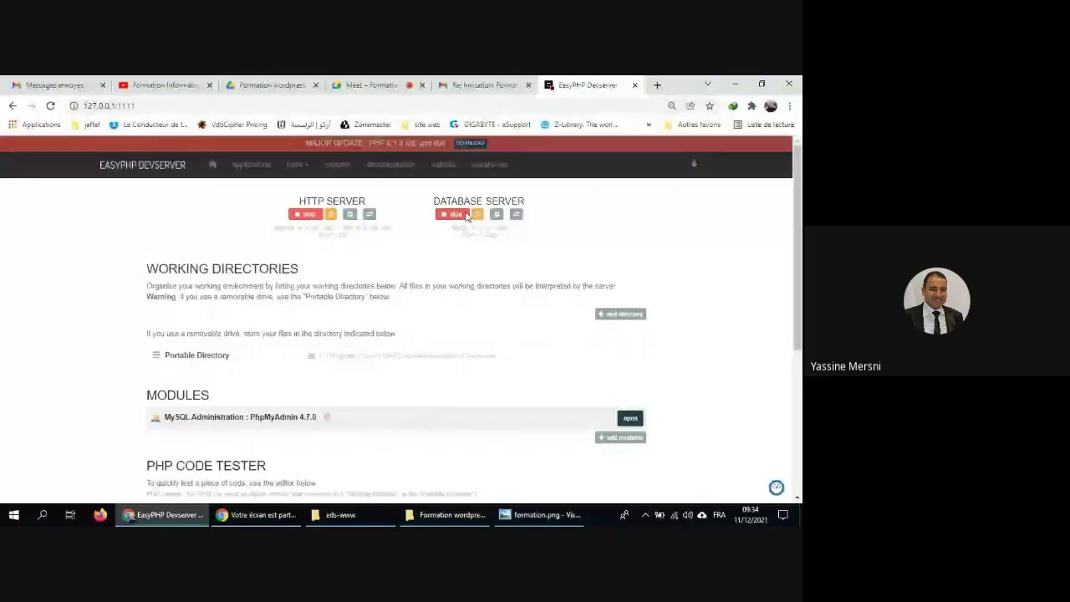
pyautogui.click(646, 515)
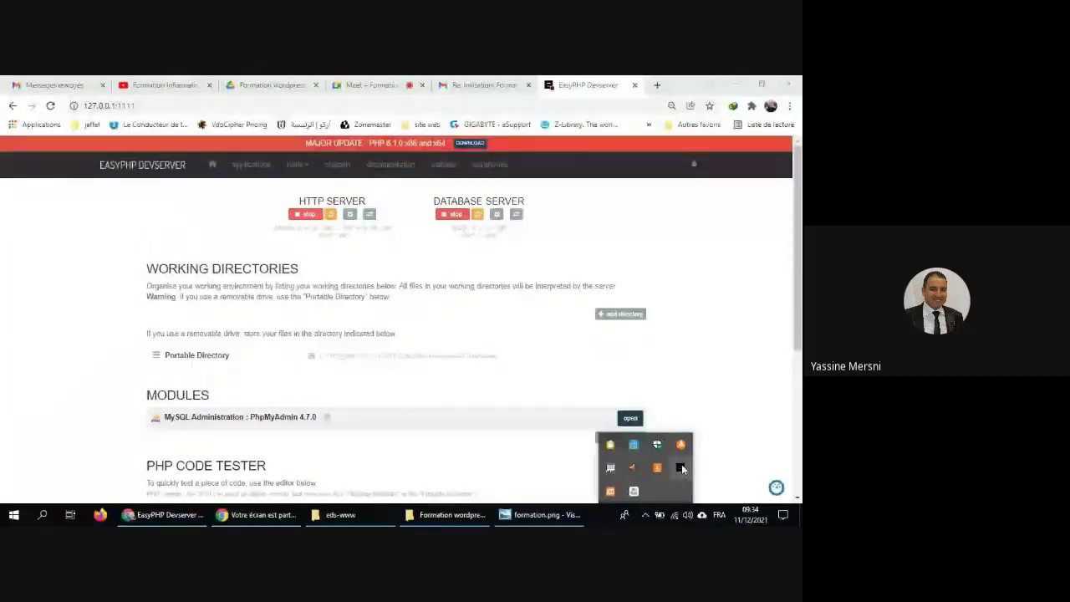
pyautogui.click(722, 376)
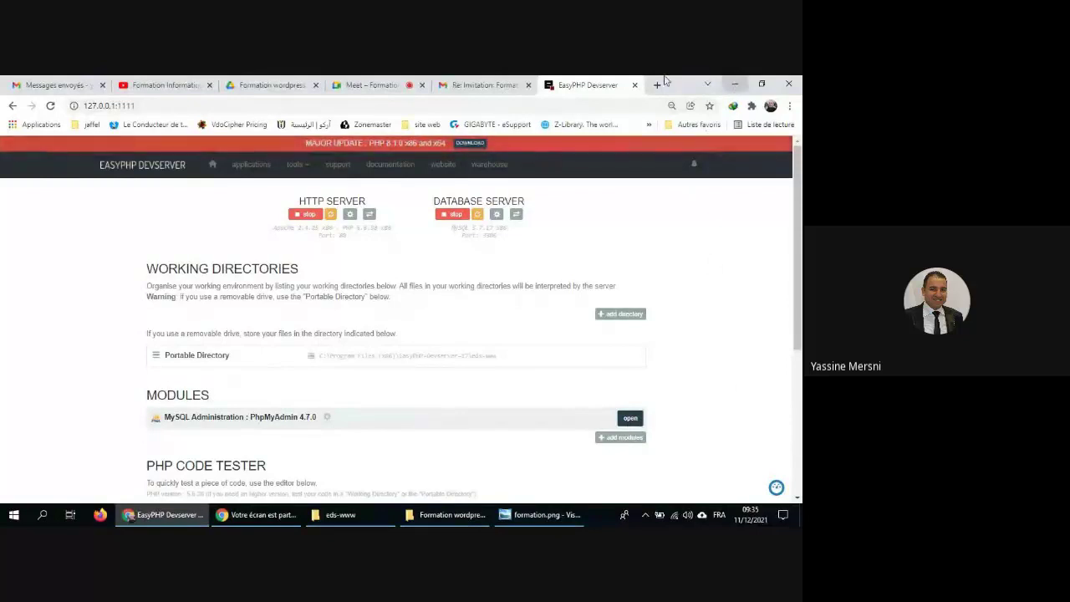
# Move across the Chrome tabs to open the Re: Invitation email with the download links
pyautogui.click(66, 84)
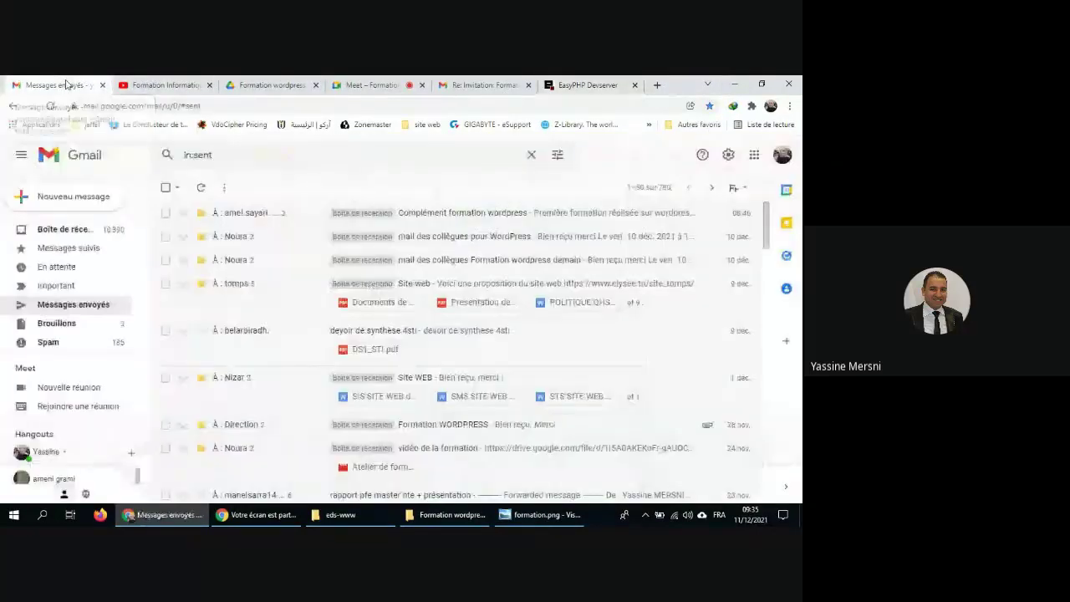
pyautogui.click(146, 82)
pyautogui.click(267, 84)
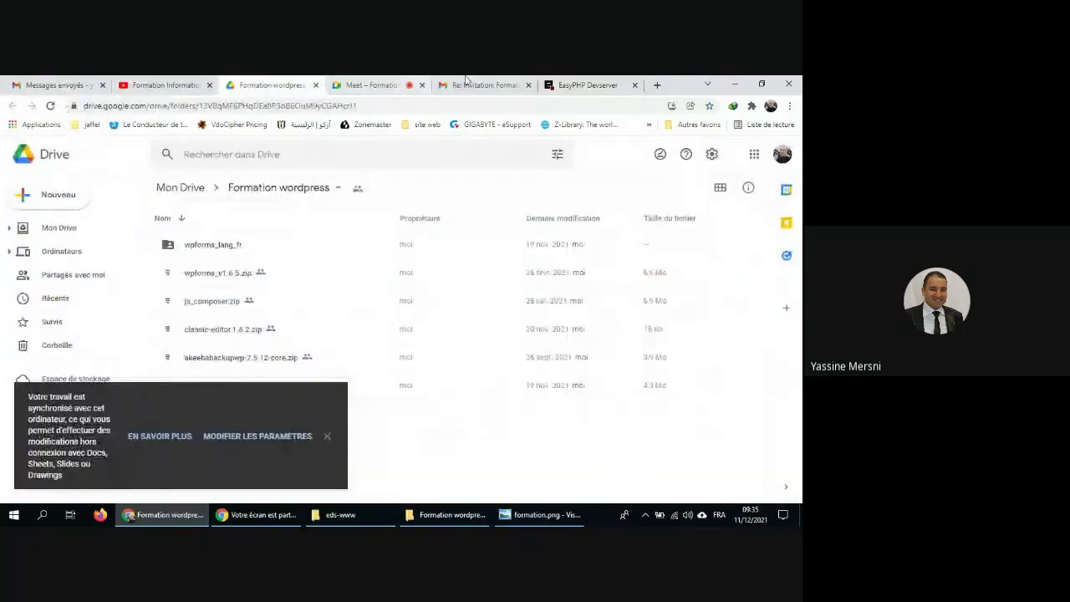
pyautogui.click(480, 84)
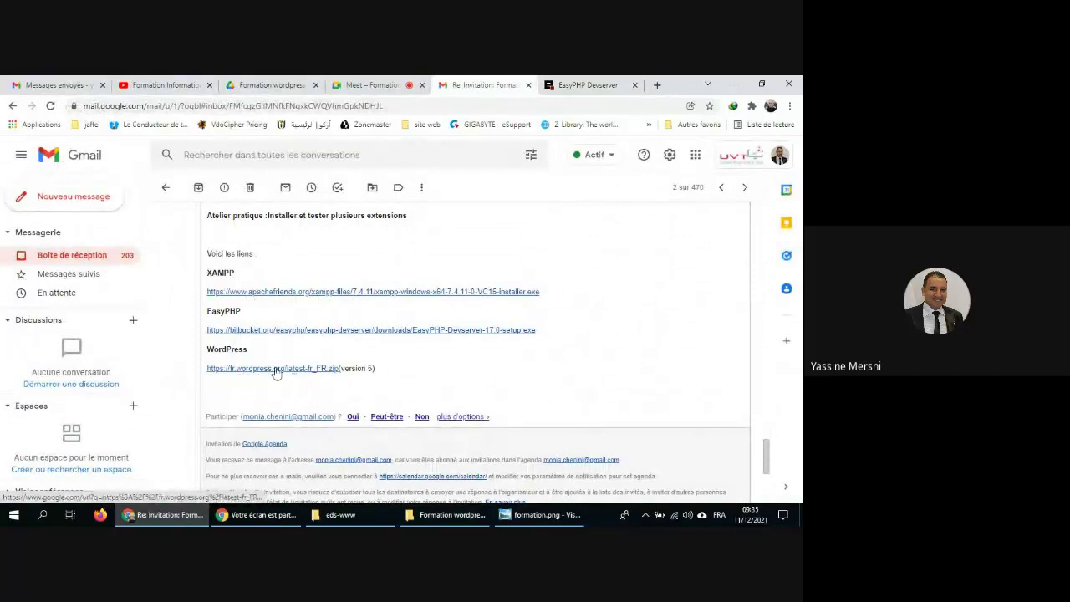
# Download latest-fr_FR.zip from fr.wordpress.org, accepting the duplicate-download prompt and closing the completion notice
pyautogui.click(277, 369)
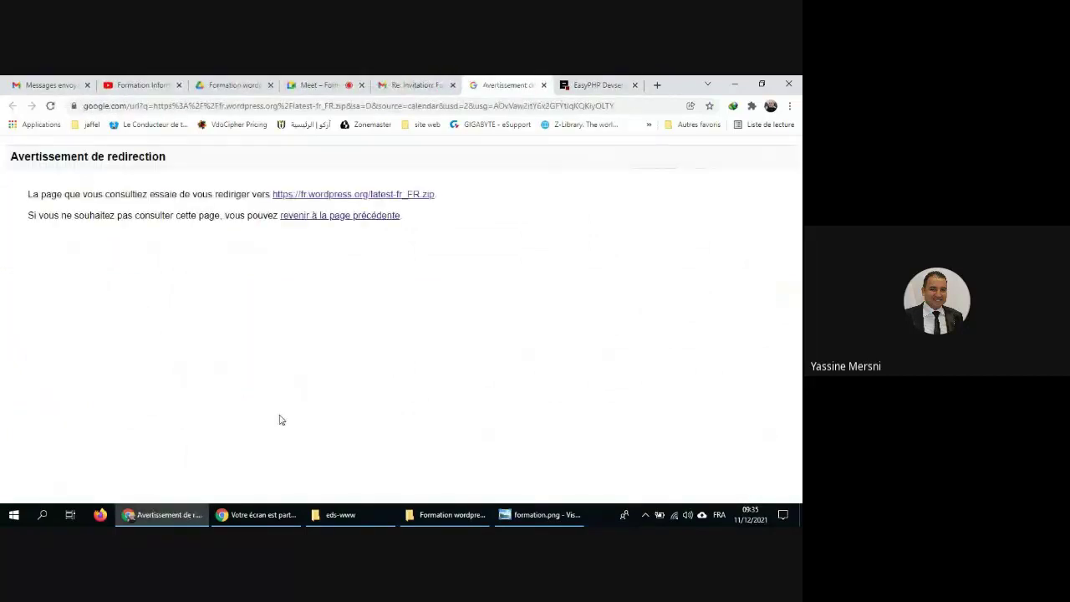
pyautogui.click(334, 197)
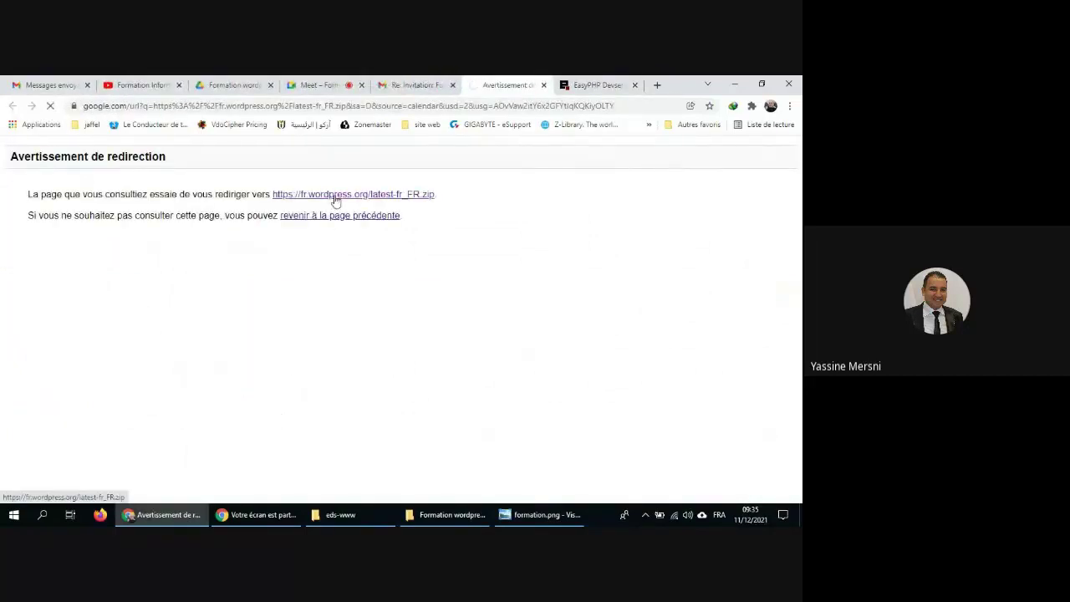
pyautogui.click(414, 84)
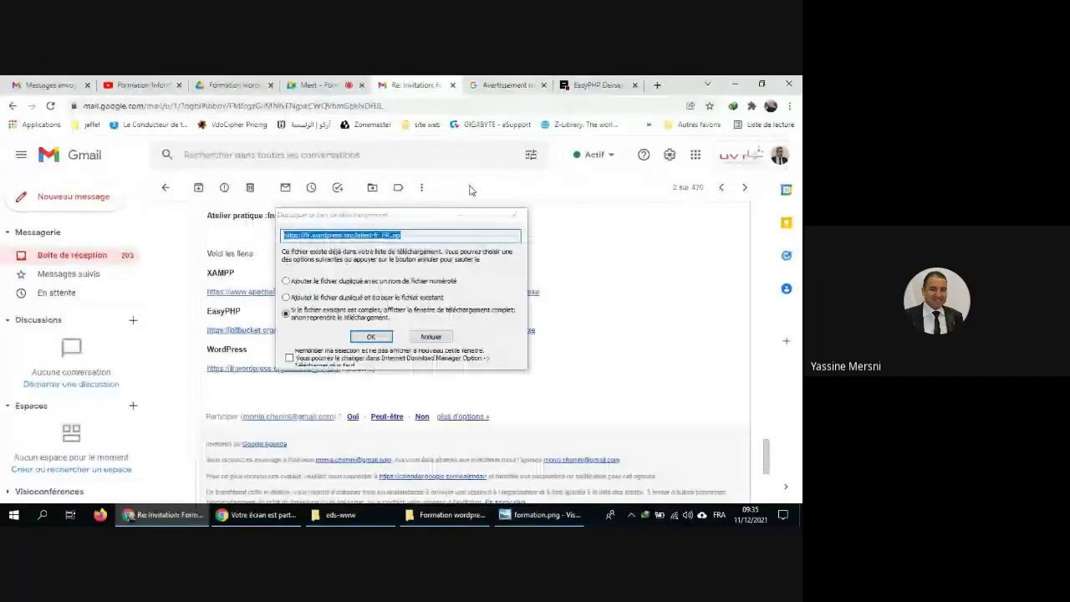
pyautogui.click(371, 336)
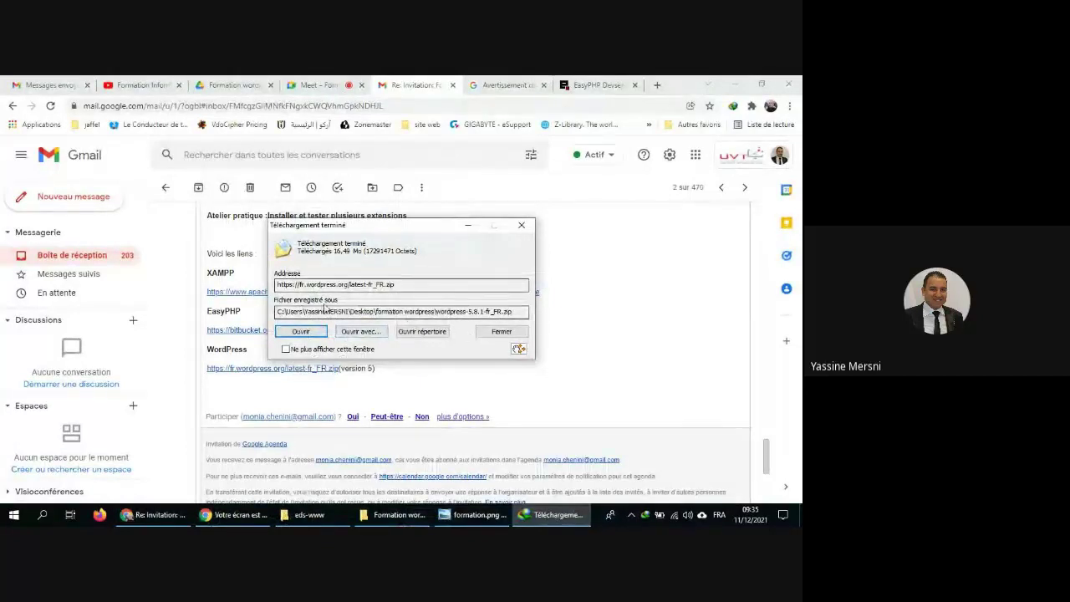
pyautogui.click(502, 332)
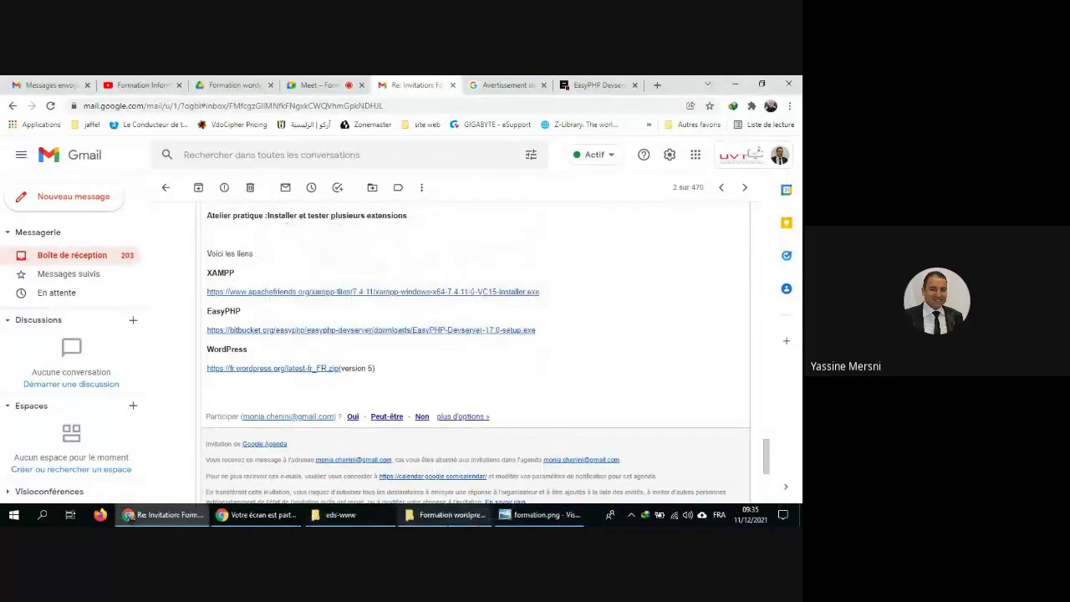
pyautogui.click(447, 514)
# Minimize Chrome and the Formation wordpress folder window to reach the desktop
pyautogui.click(586, 199)
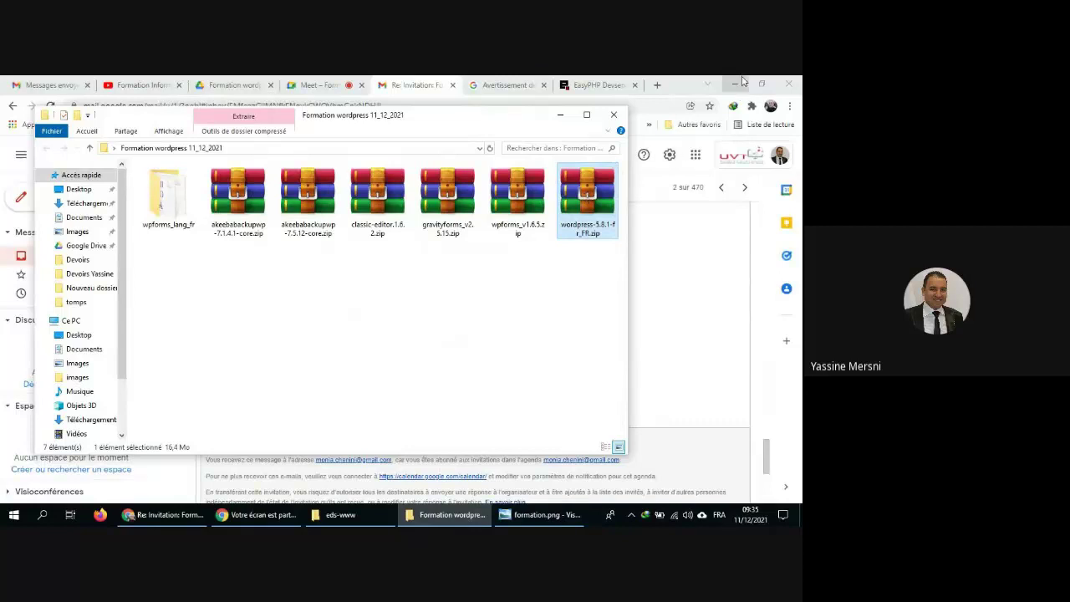
pyautogui.click(741, 84)
pyautogui.click(741, 82)
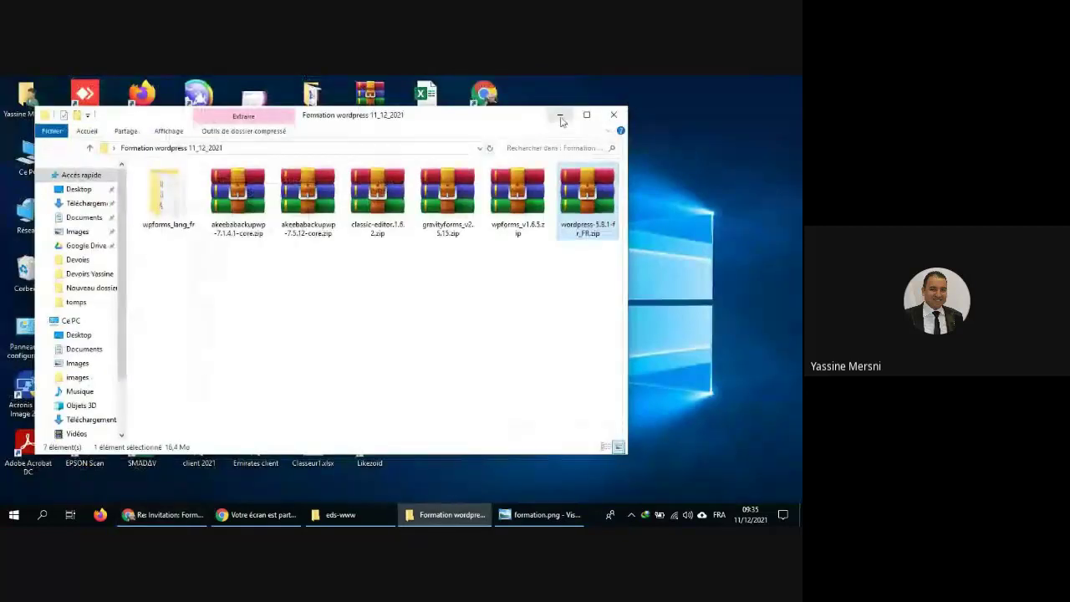
pyautogui.click(560, 114)
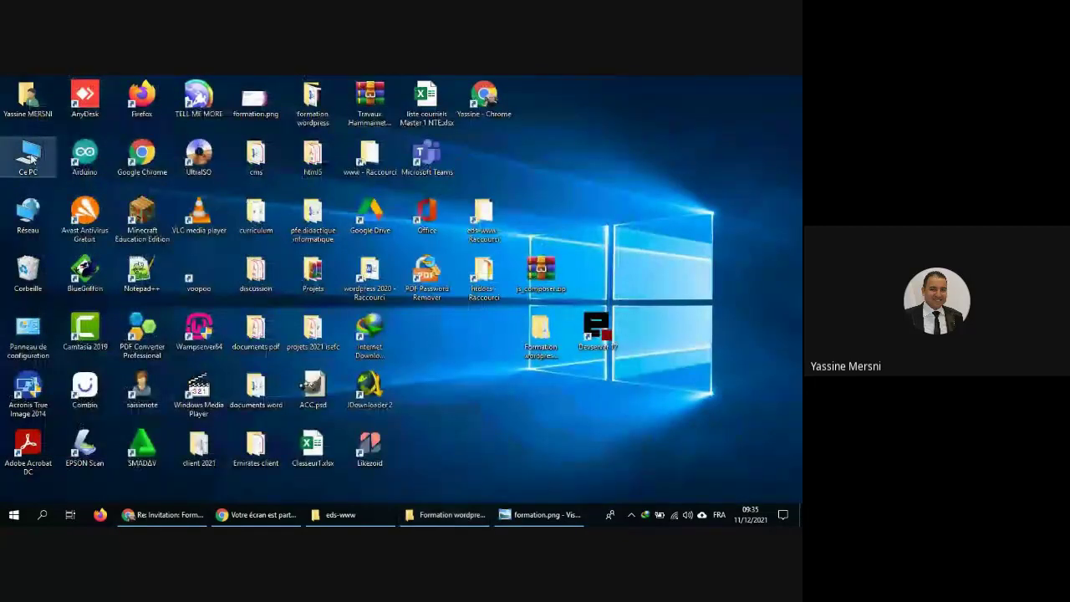
pyautogui.doubleClick(28, 157)
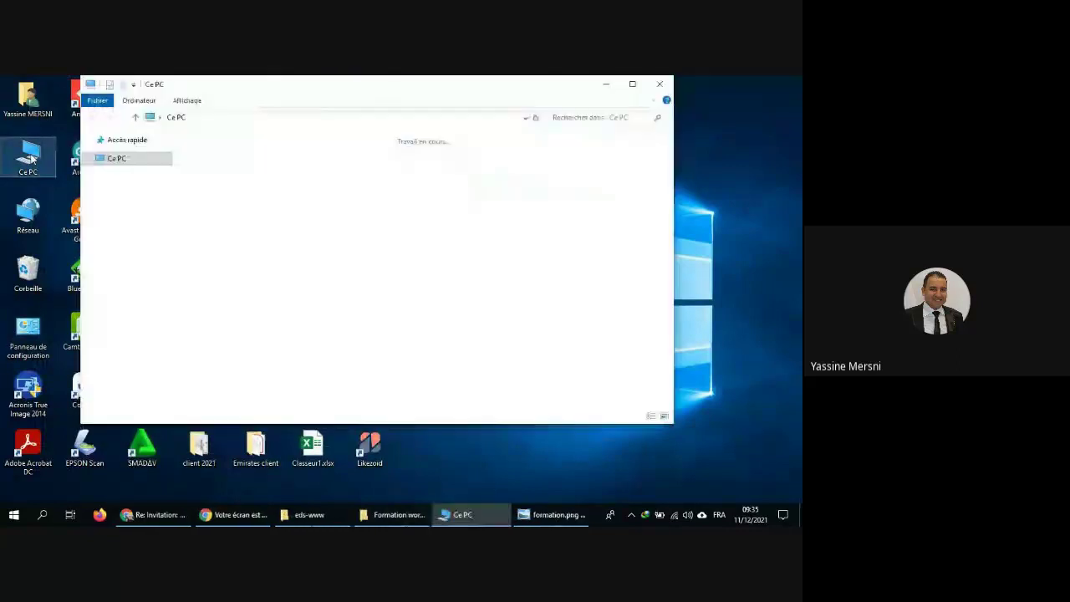
pyautogui.click(259, 287)
pyautogui.doubleClick(258, 288)
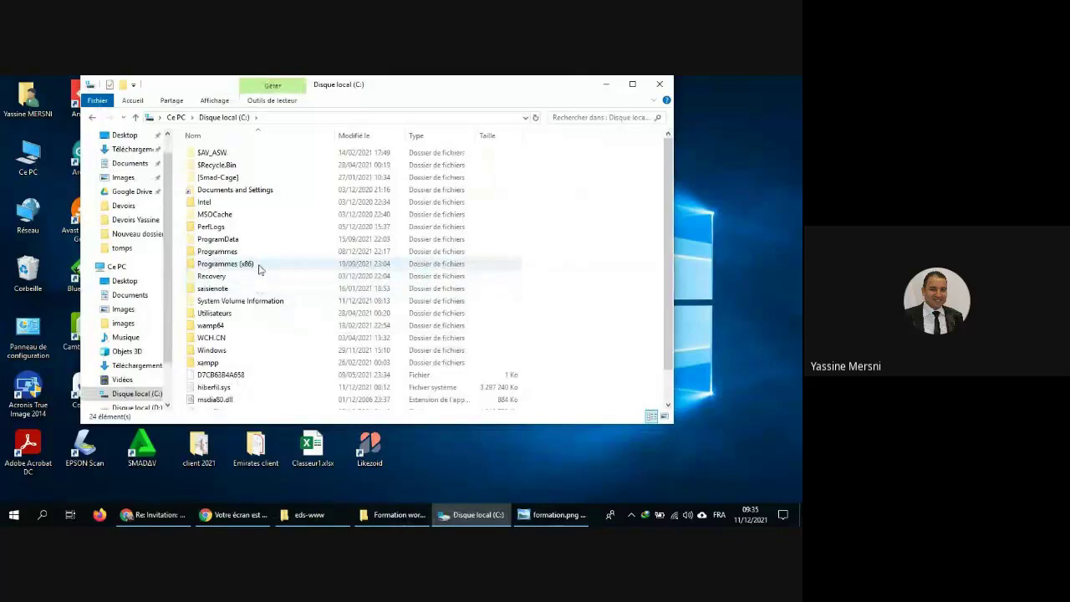
pyautogui.doubleClick(225, 264)
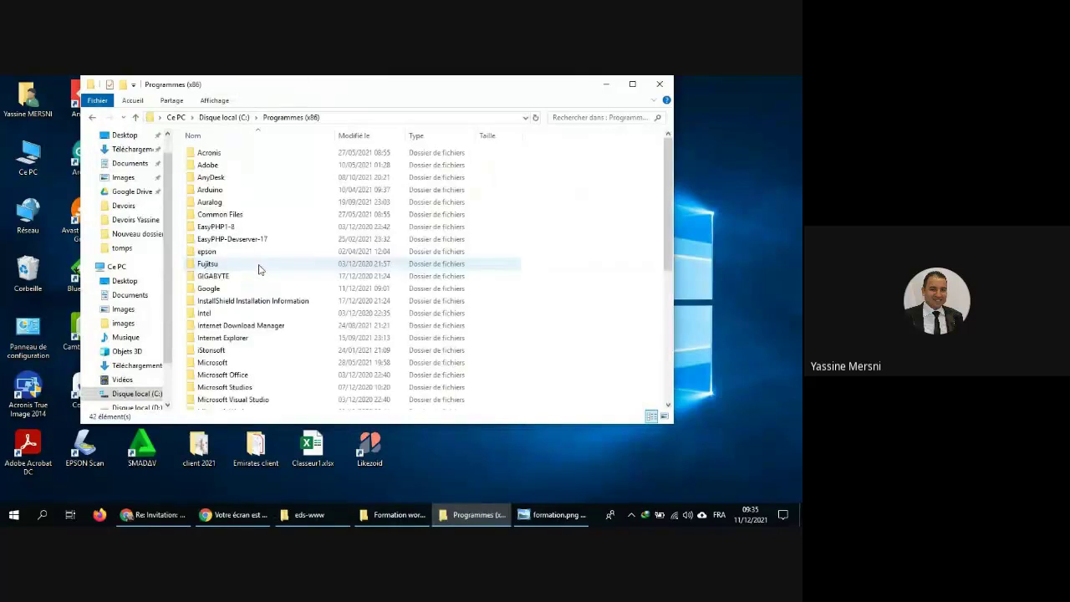
pyautogui.click(224, 240)
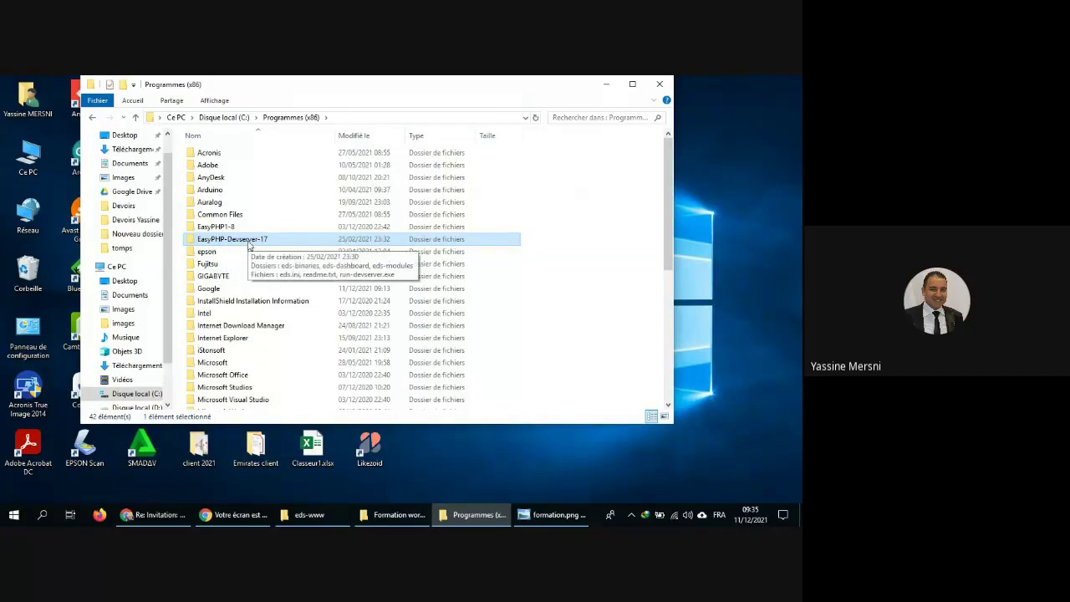
pyautogui.doubleClick(249, 241)
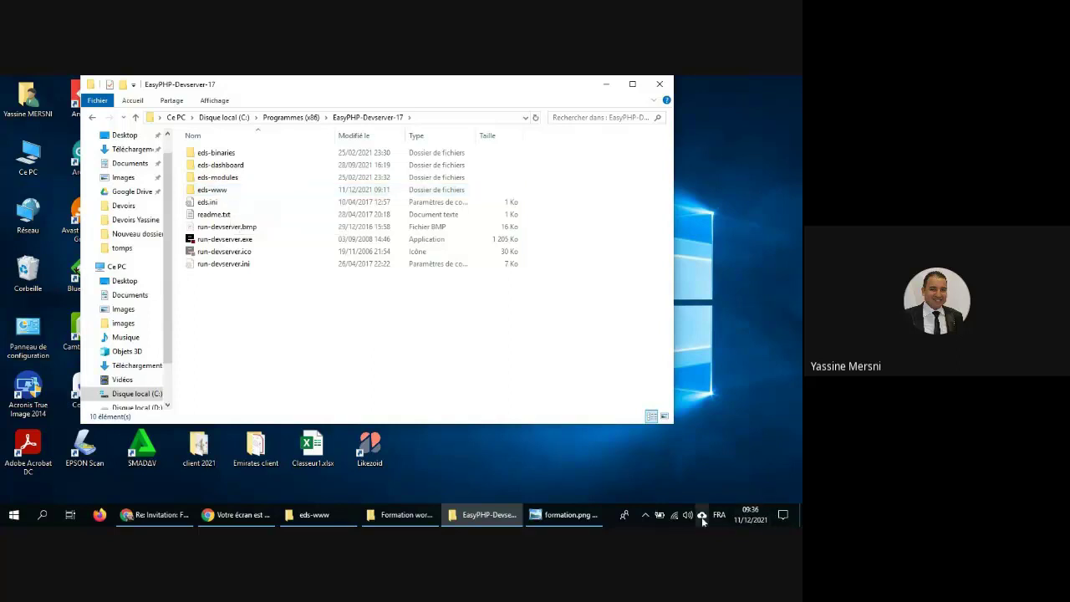
pyautogui.click(646, 516)
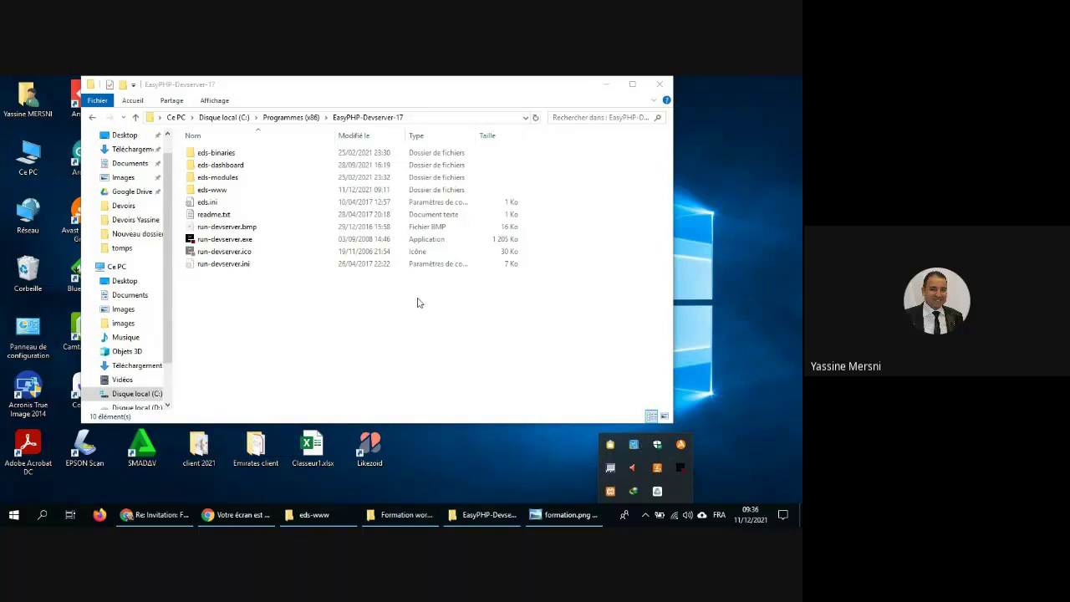
pyautogui.doubleClick(217, 190)
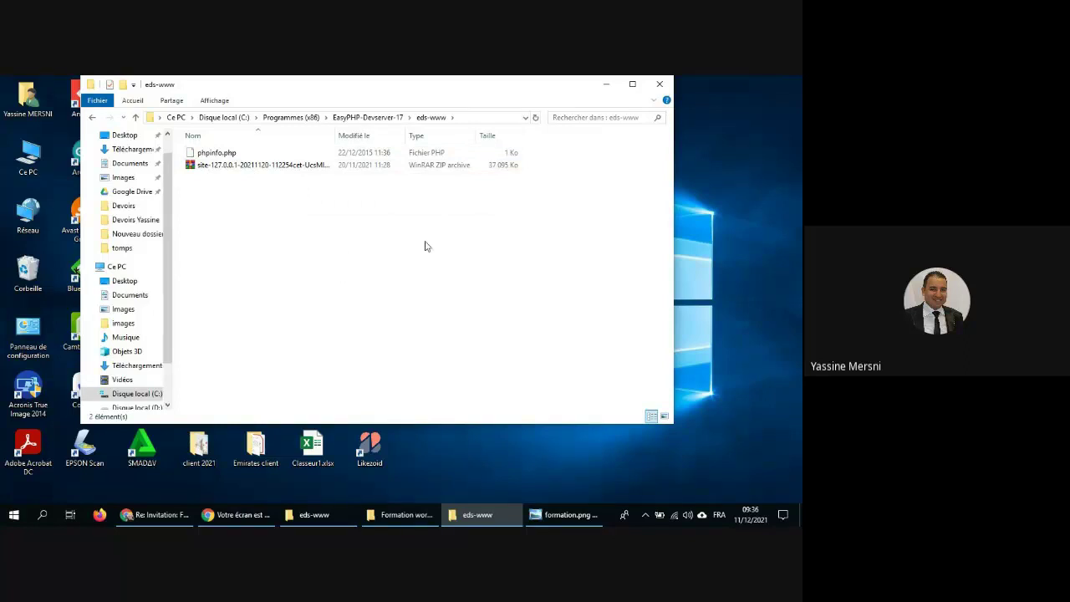
# Copy wordpress-5.8.1-fr_FR.zip from Formation wordpress into eds-www and extract it there
pyautogui.click(413, 514)
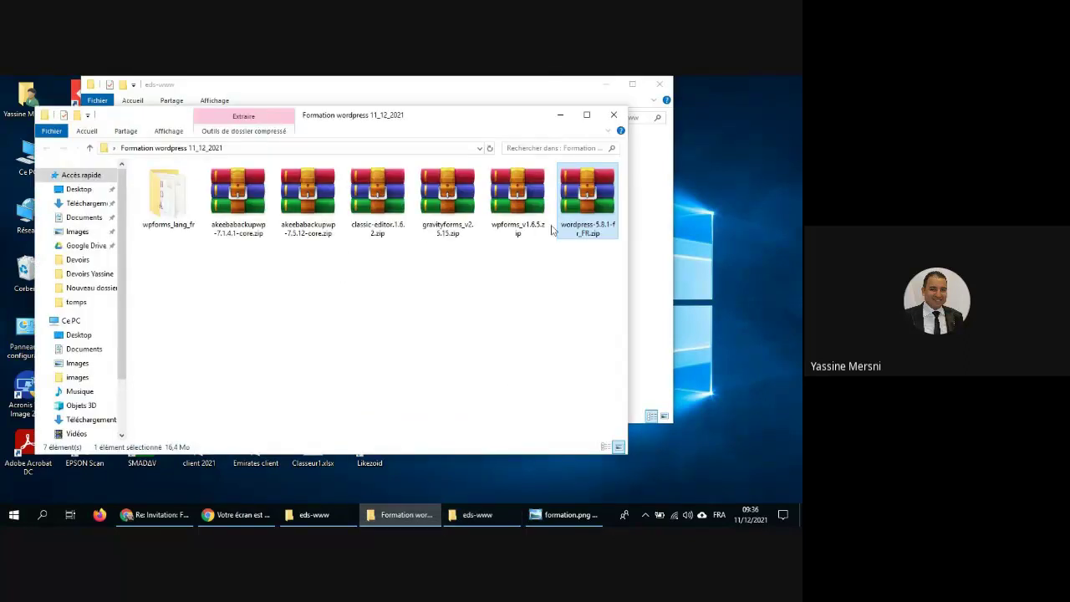
pyautogui.rightClick(586, 190)
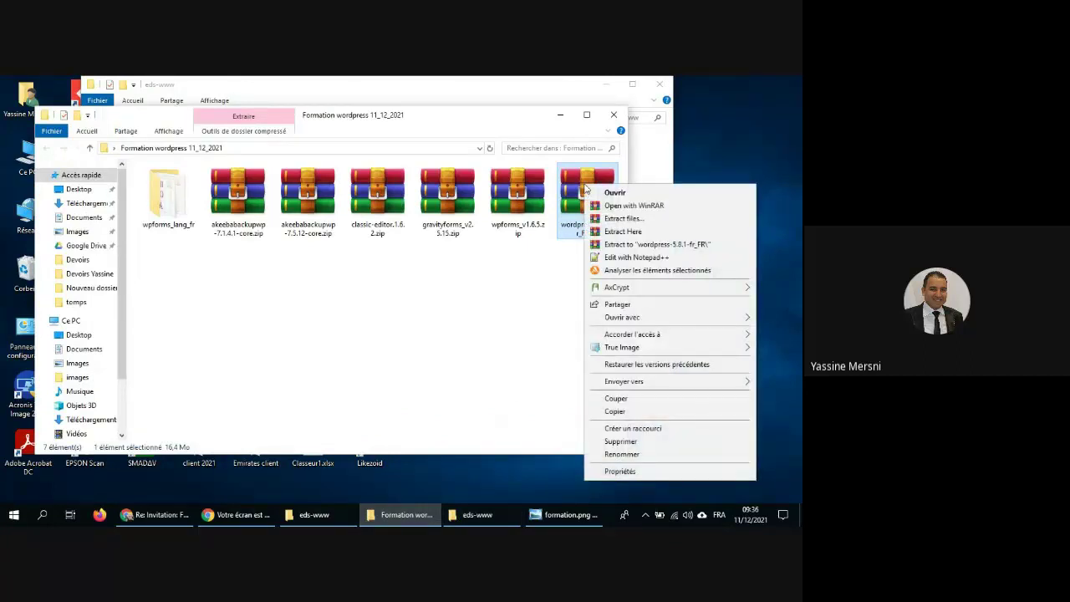
pyautogui.click(615, 411)
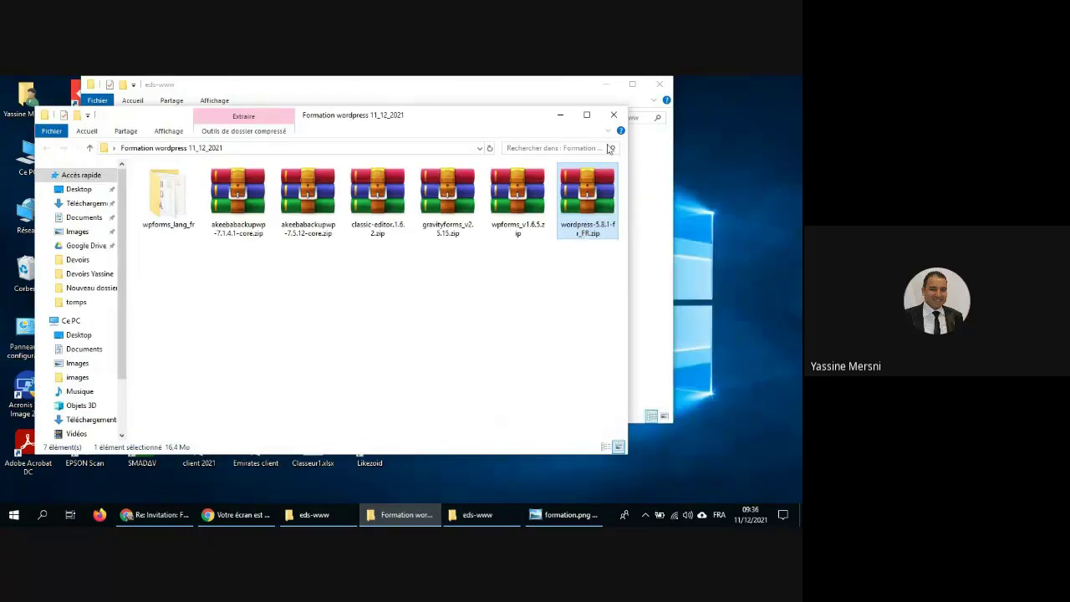
pyautogui.click(644, 173)
pyautogui.rightClick(239, 208)
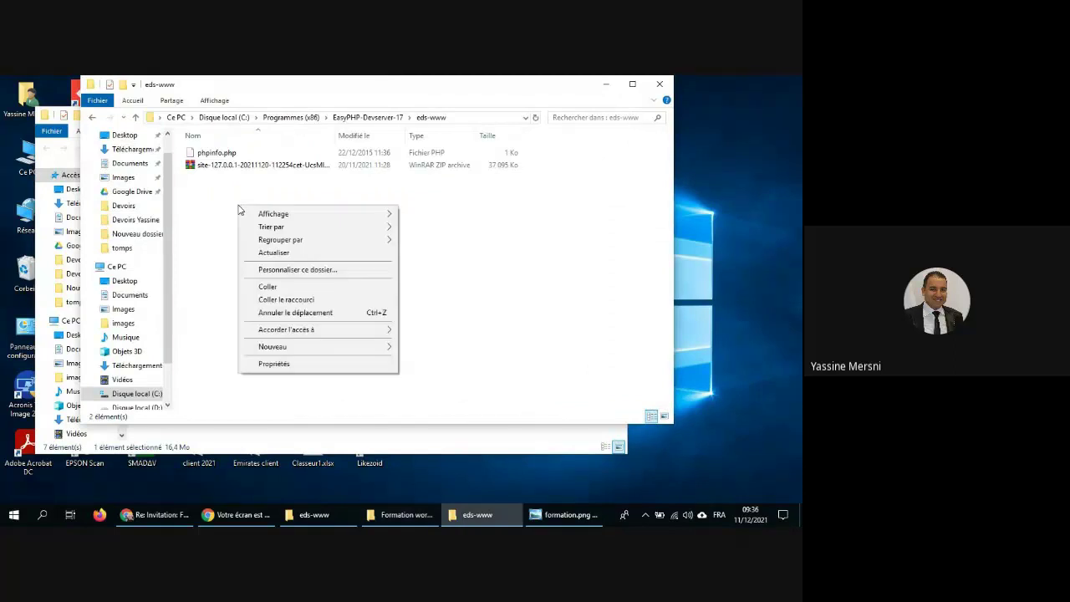
pyautogui.click(267, 286)
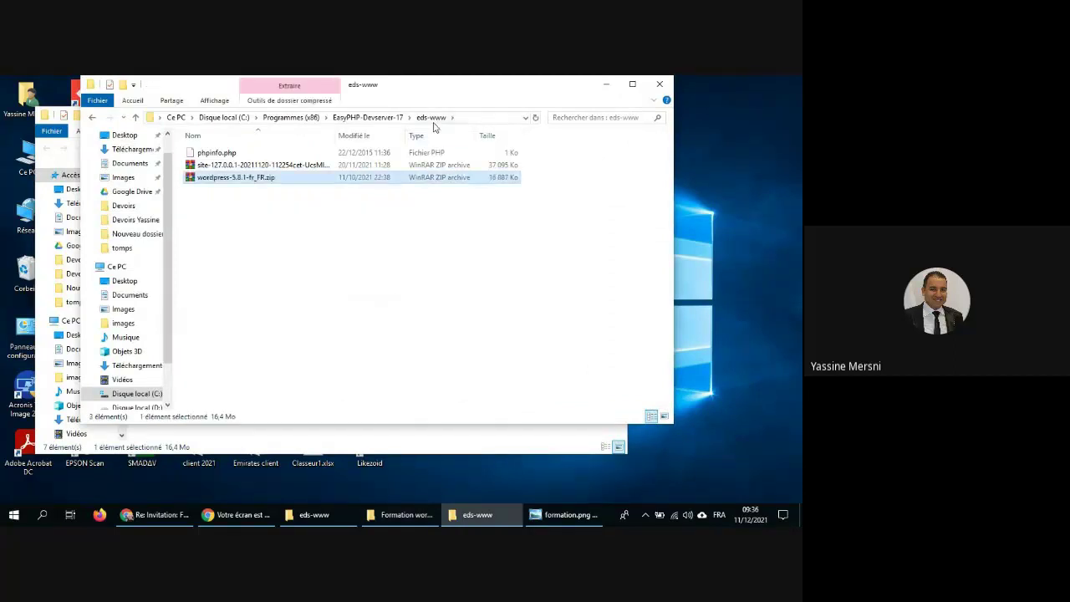
pyautogui.rightClick(191, 179)
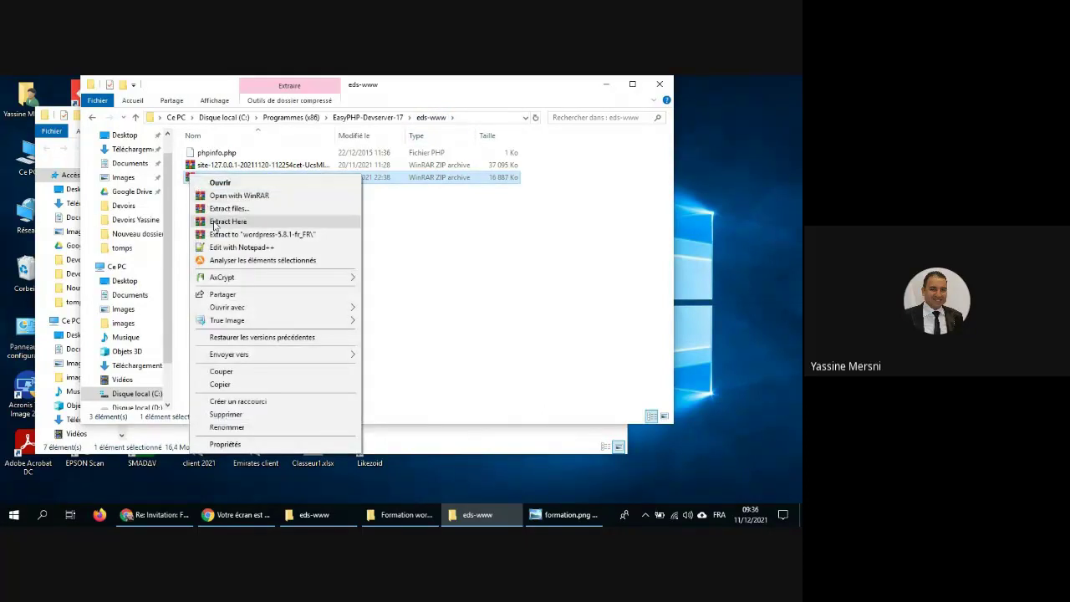
pyautogui.click(227, 222)
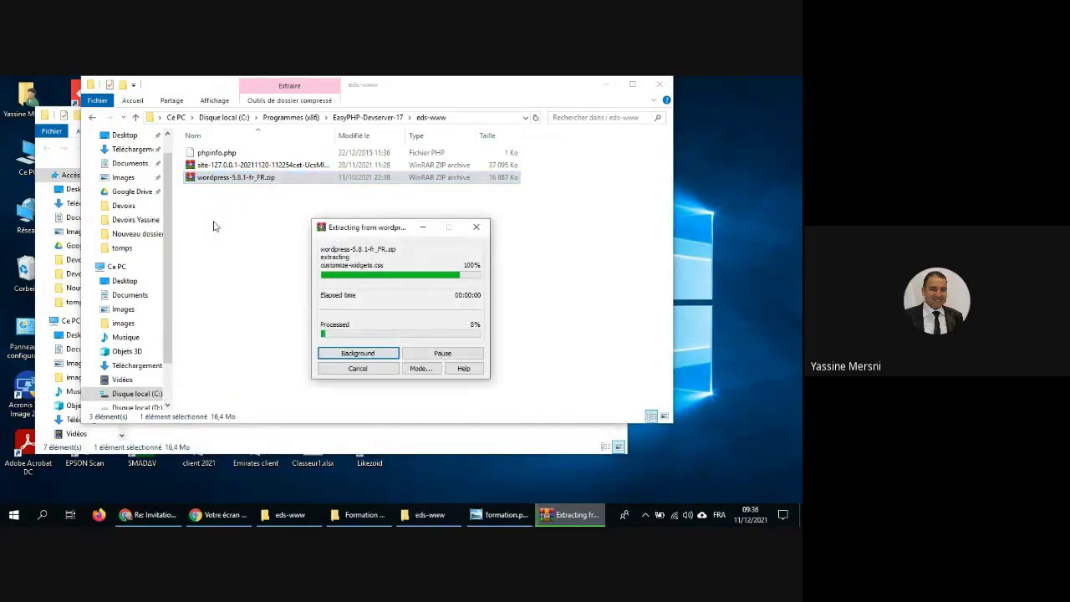
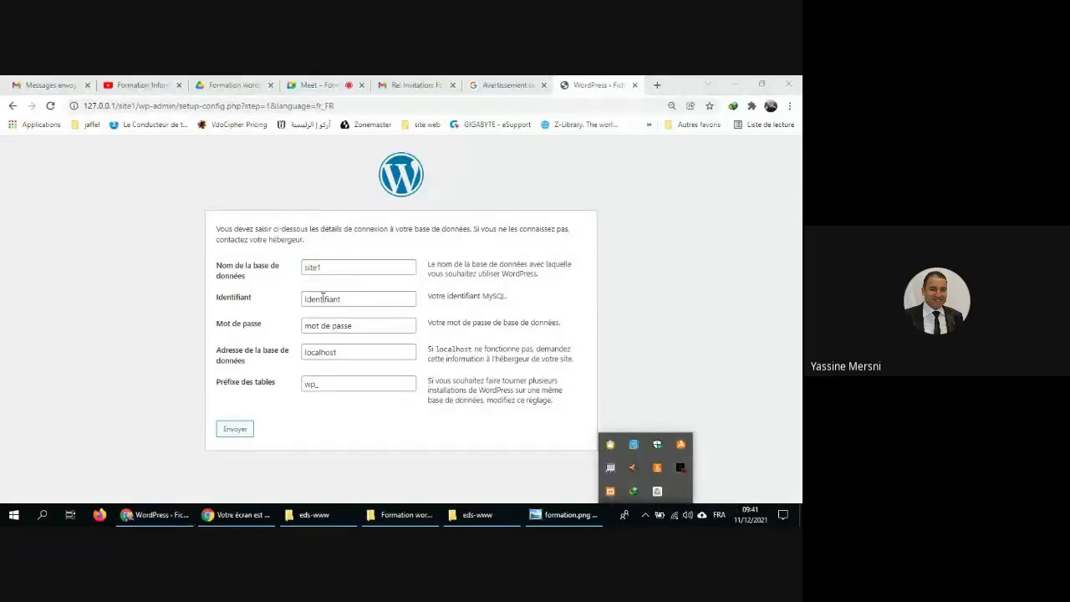
# Set the database username to root with an empty password and submit the connection details
pyautogui.moveTo(338, 299); pyautogui.dragTo(298, 303)
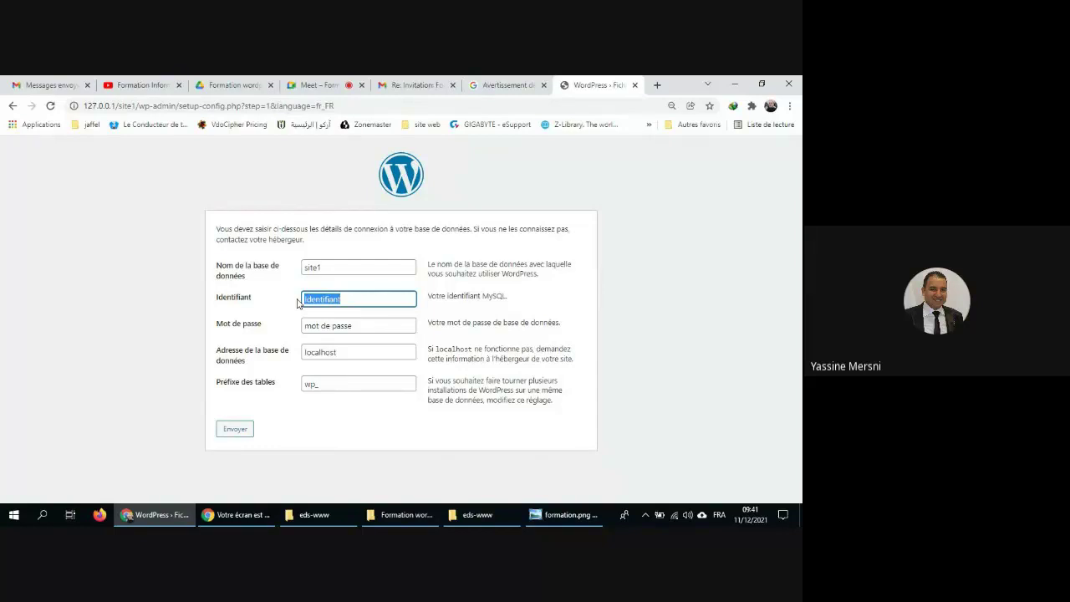
pyautogui.write('root')
pyautogui.press('Tab')
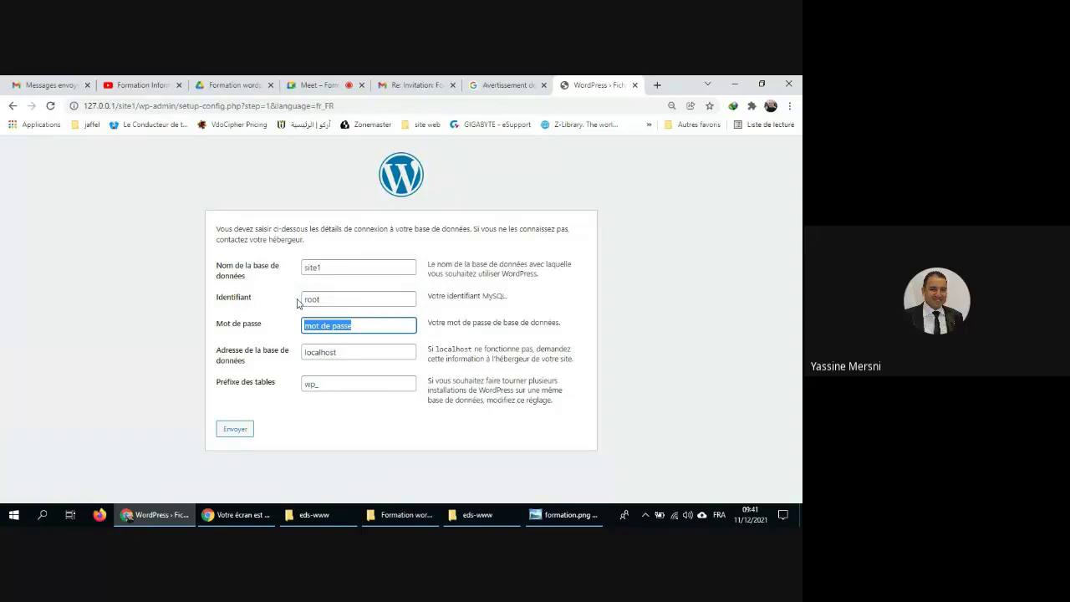
pyautogui.press('BackSpace')
pyautogui.click(331, 269)
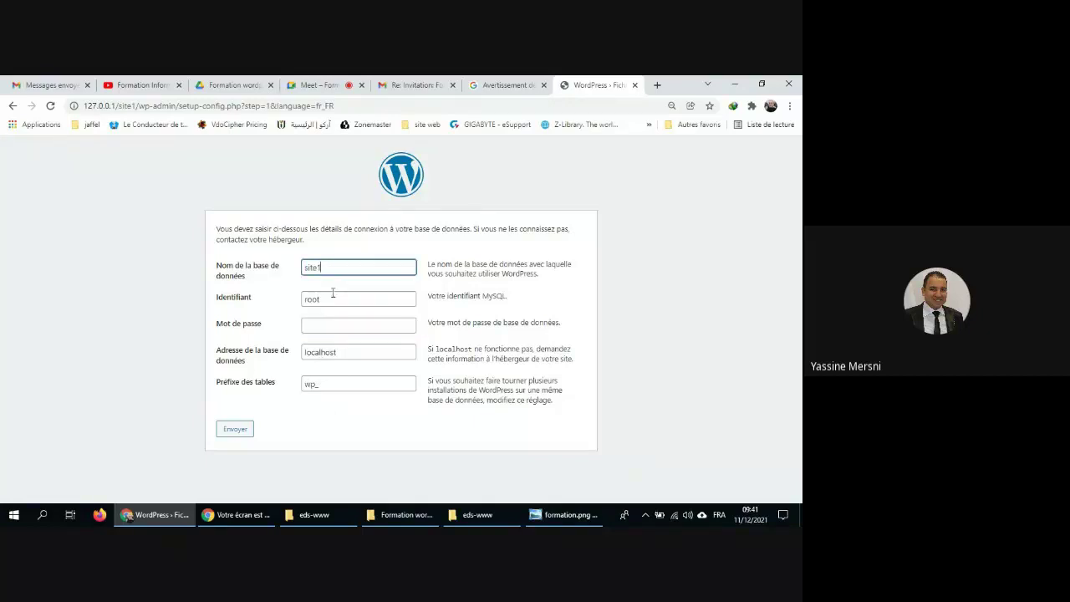
pyautogui.click(337, 303)
pyautogui.click(338, 329)
pyautogui.click(344, 299)
pyautogui.click(346, 327)
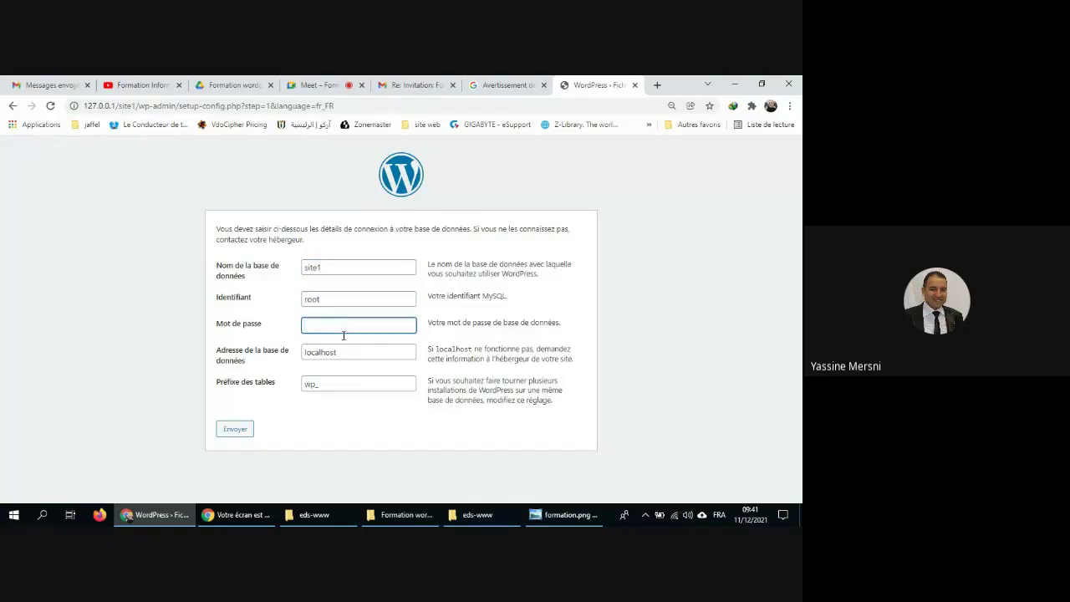
pyautogui.click(238, 431)
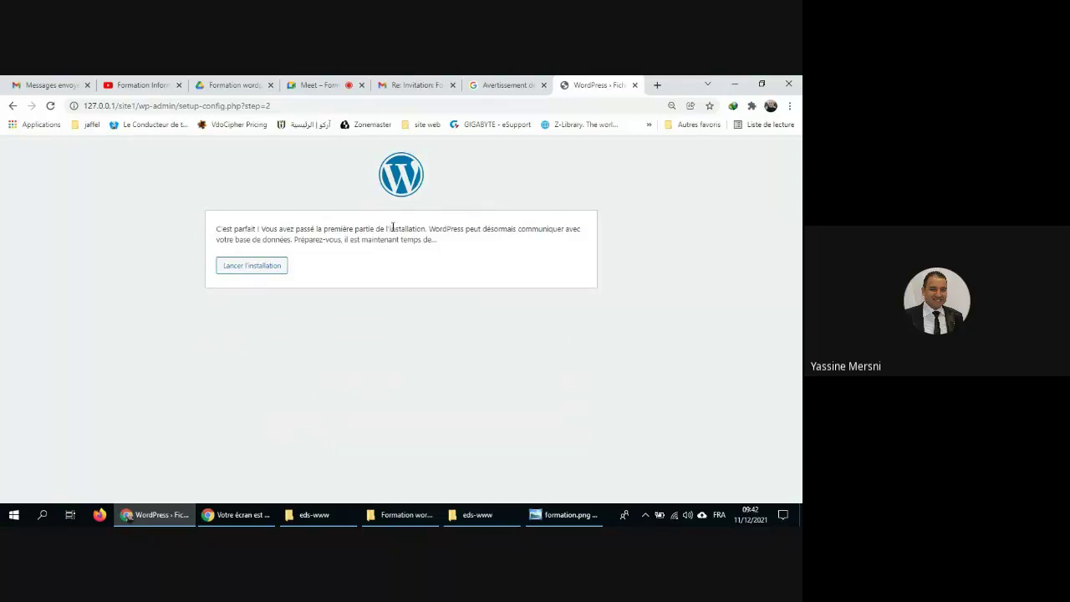
# Launch the WordPress installation and scroll down to the Informations nécessaires form
pyautogui.click(259, 273)
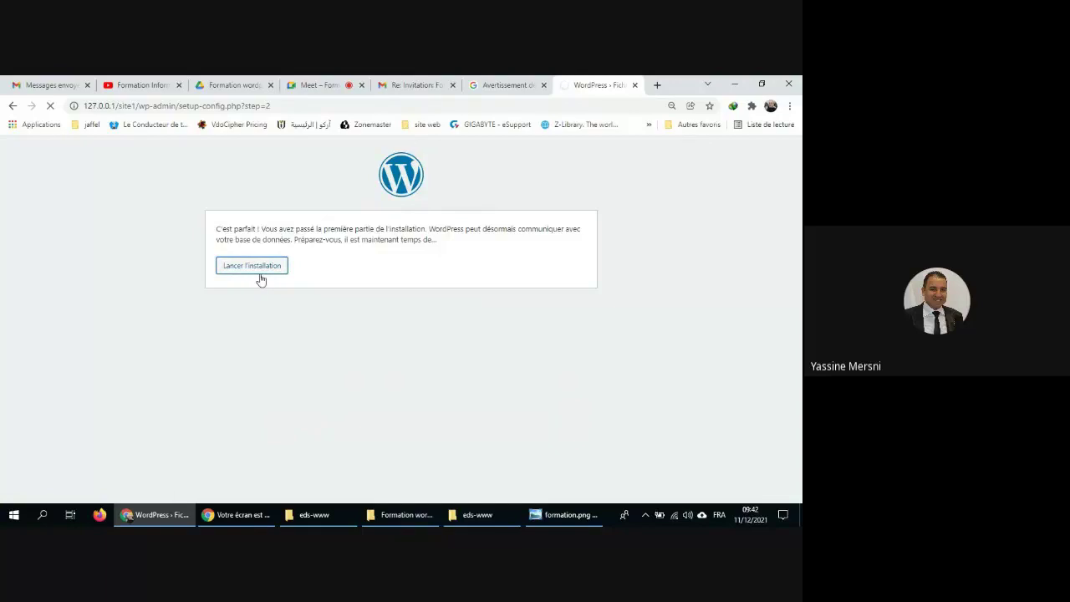
pyautogui.moveTo(800, 255); pyautogui.dragTo(799, 361)
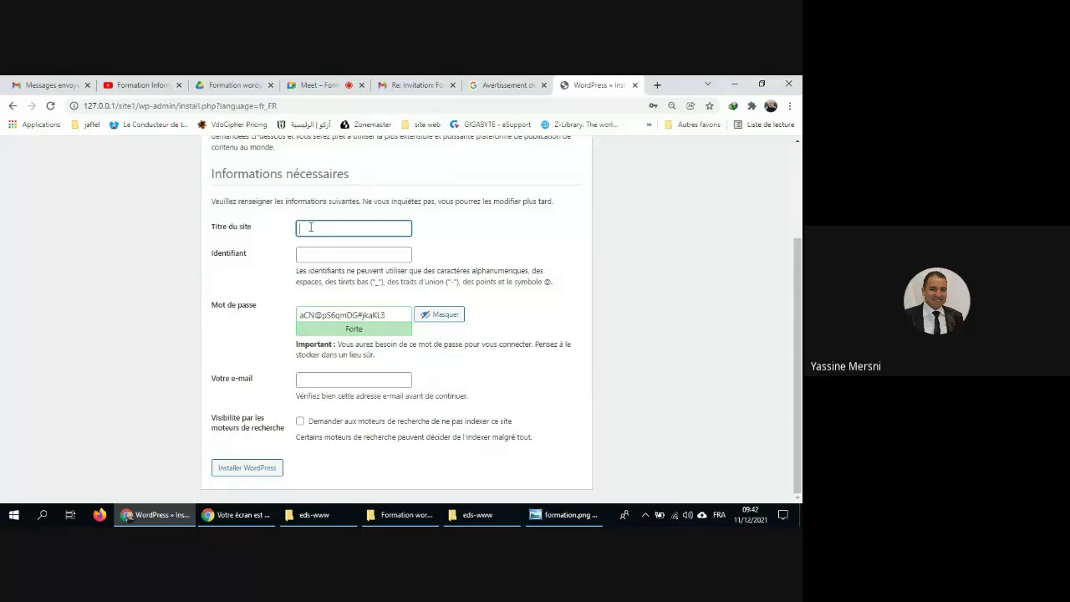
# Enter site title 'Projet 1 3SI', username admin and a short weak password
pyautogui.write('Projet 1 3SI')
pyautogui.click(319, 255)
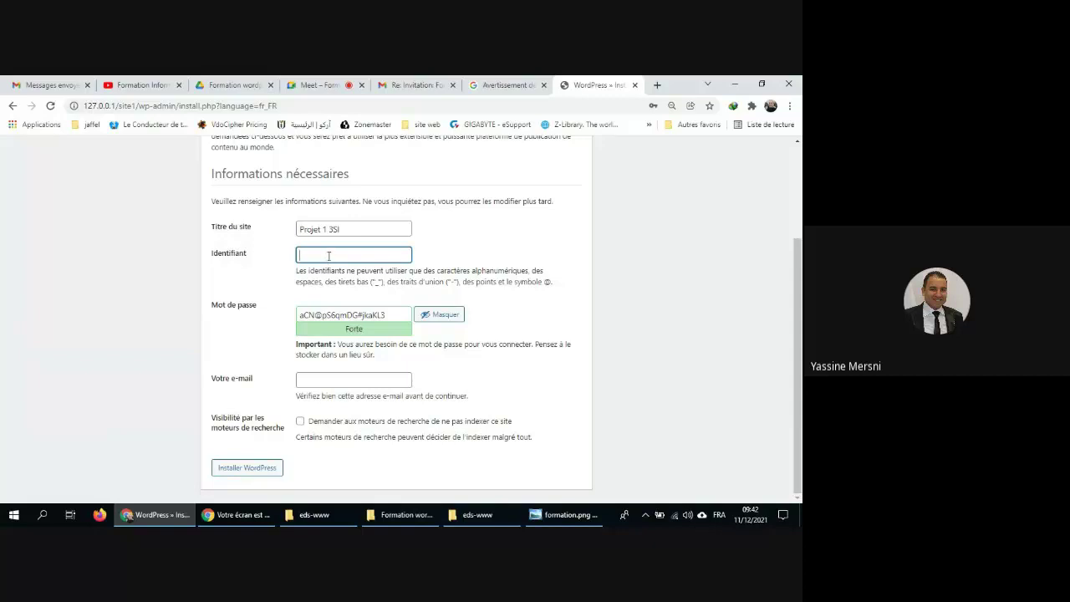
pyautogui.write('admin')
pyautogui.press('Tab')
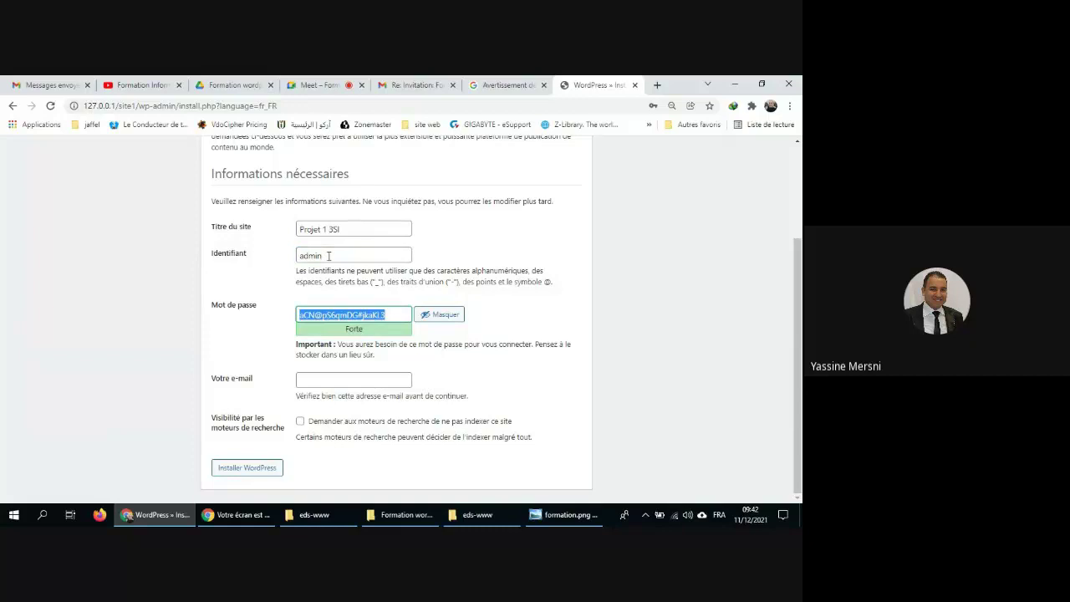
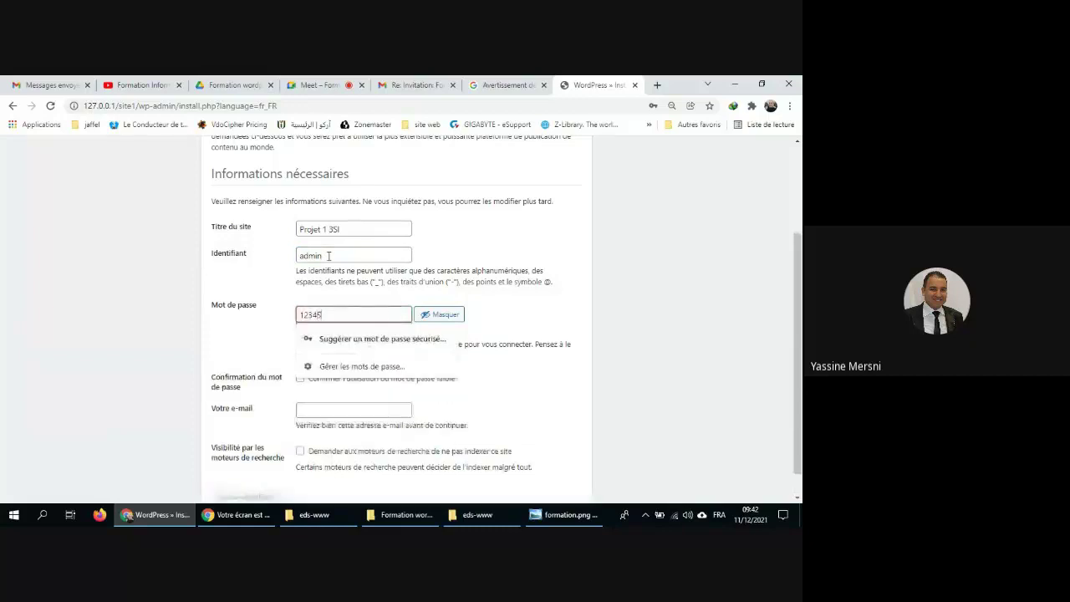
pyautogui.click(584, 325)
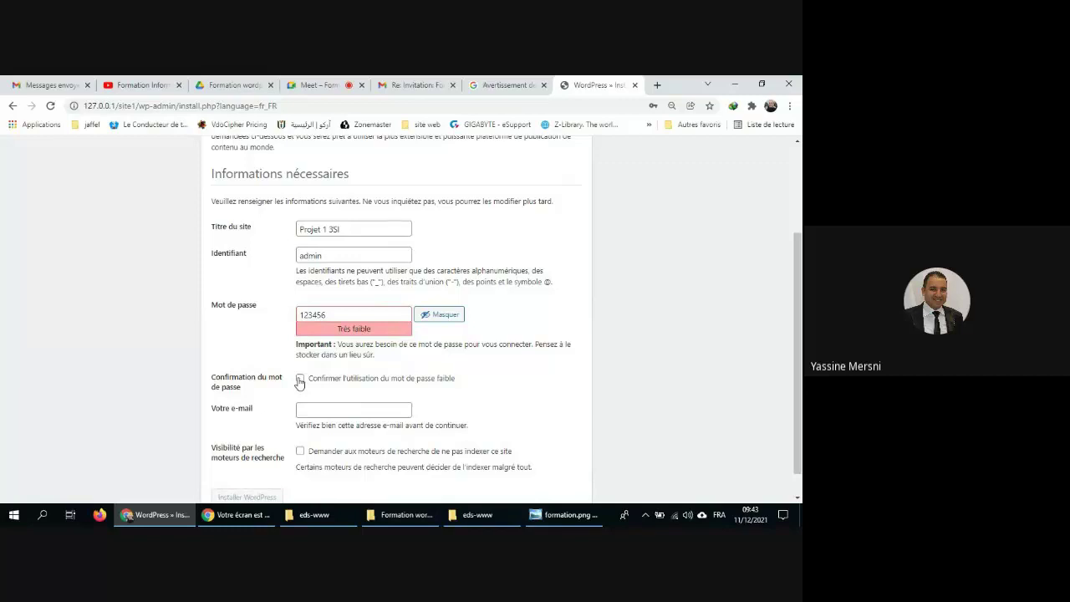
# Confirm the weak password, enter the admin e-mail, discourage search engines, and install WordPress
pyautogui.click(299, 379)
pyautogui.click(322, 409)
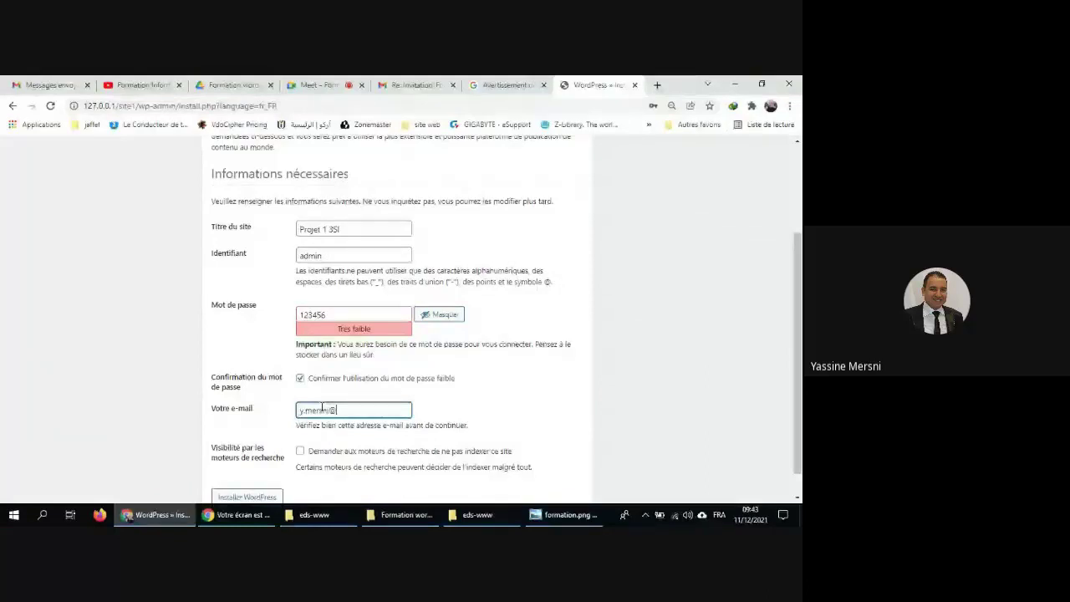
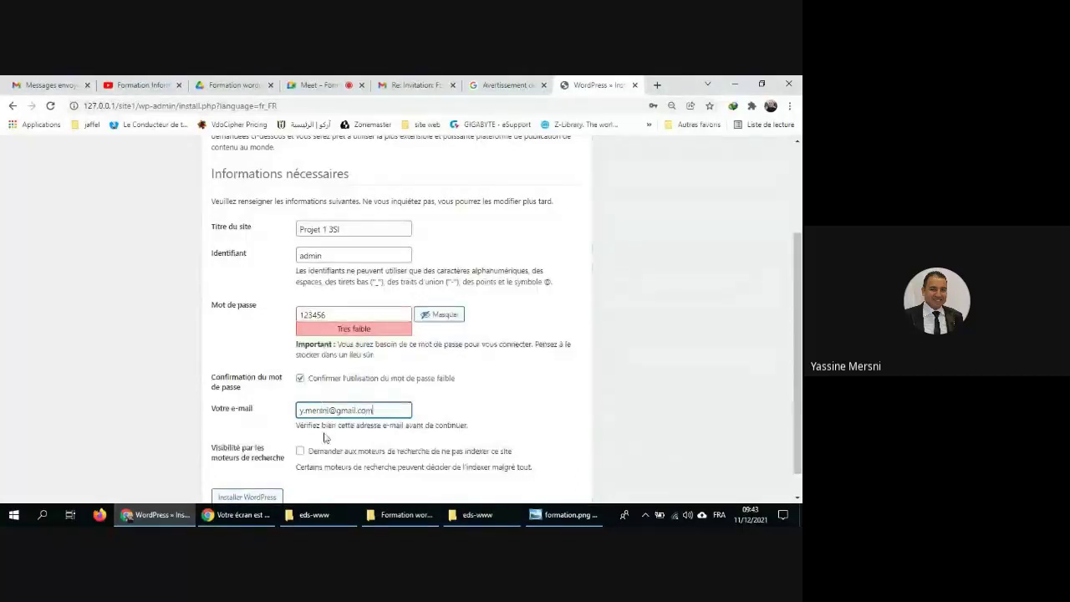
pyautogui.scroll(-1, 800, 422)
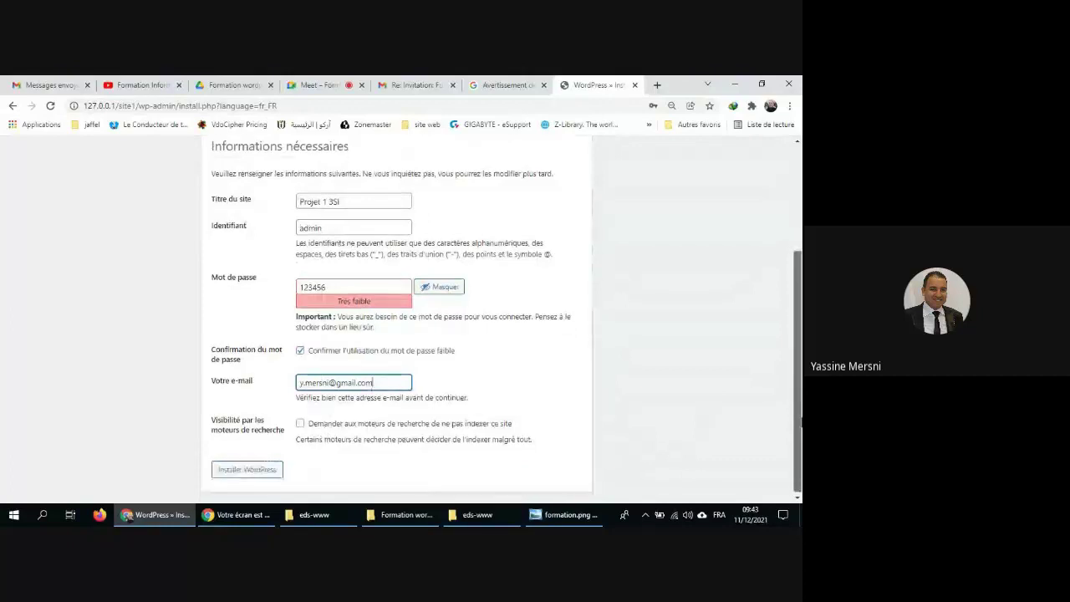
pyautogui.scroll(-1, 801, 422)
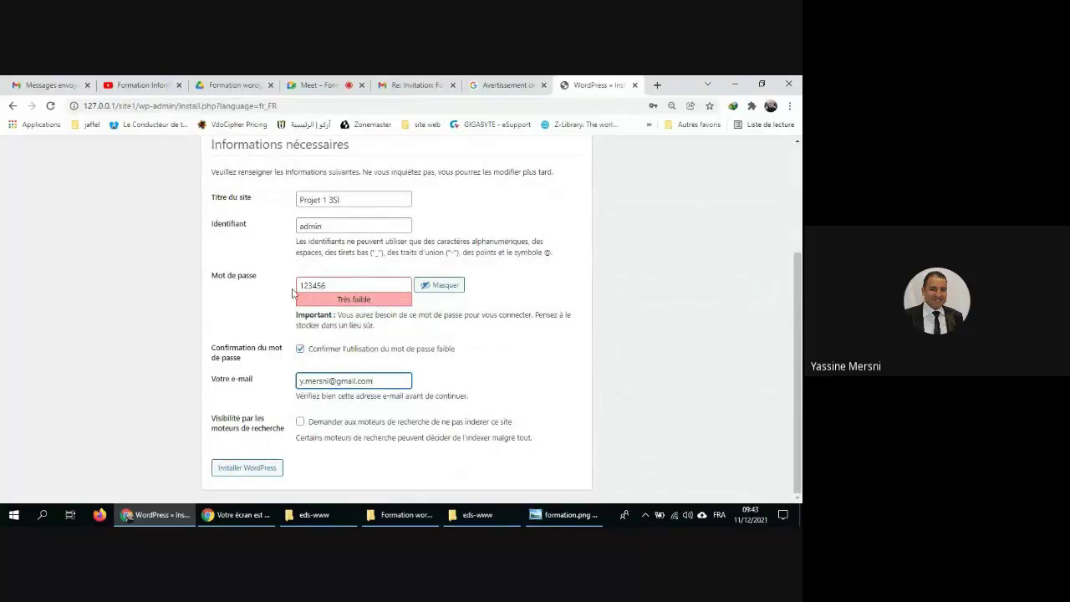
pyautogui.click(302, 425)
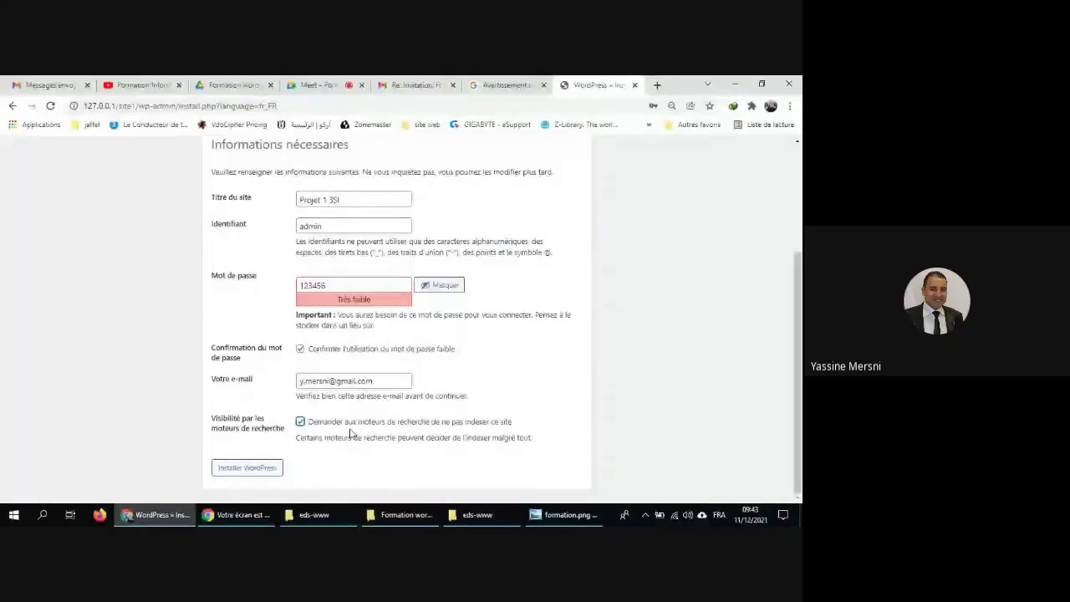
pyautogui.click(251, 468)
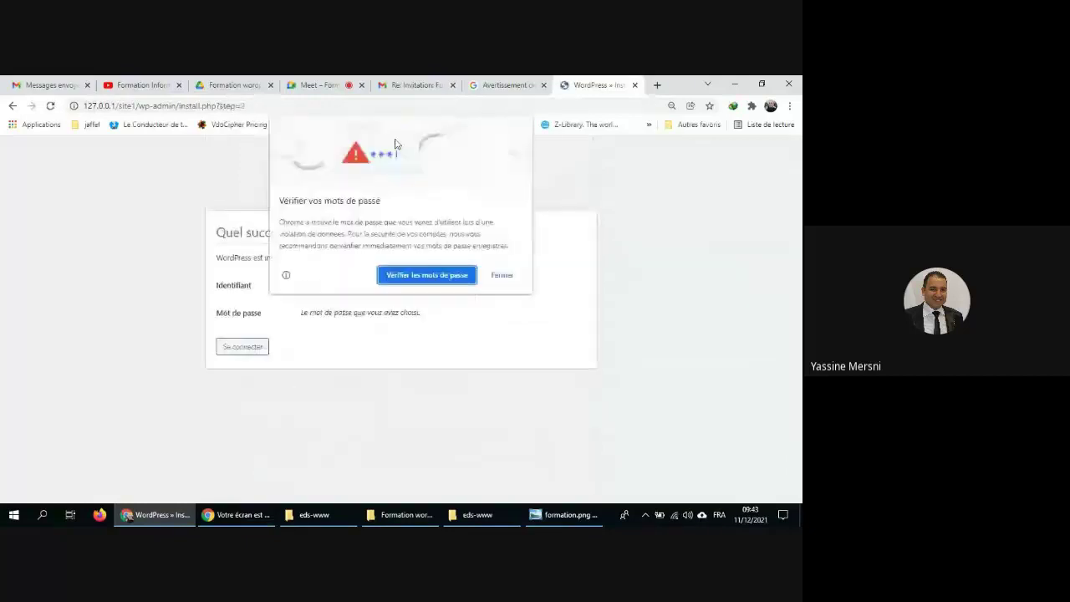
# Dismiss Chrome's password warning, go to the WordPress login page, and switch to the Meet tab
pyautogui.click(502, 276)
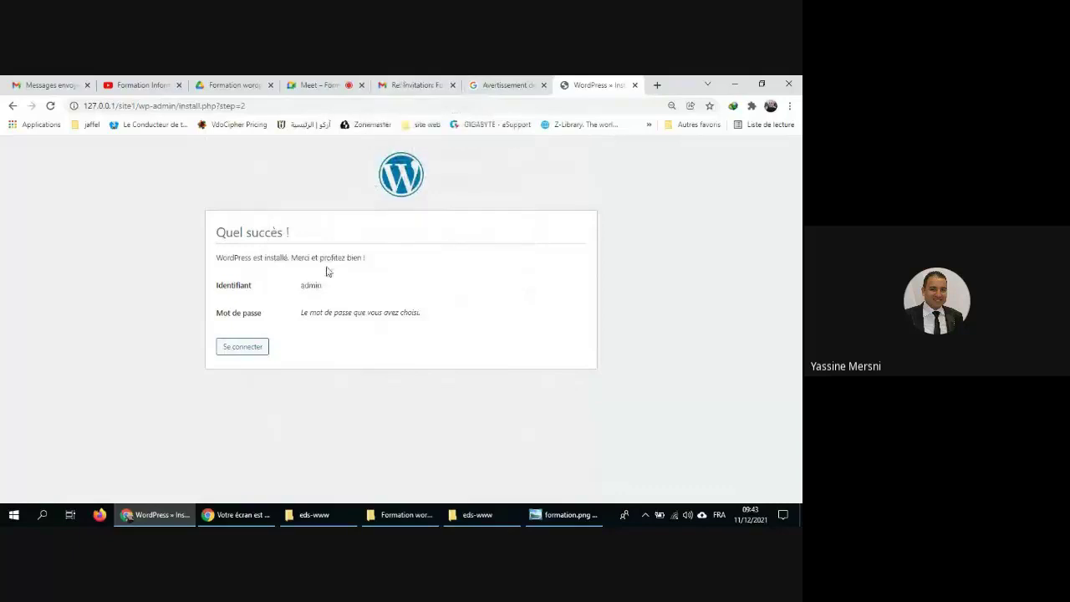
pyautogui.click(250, 348)
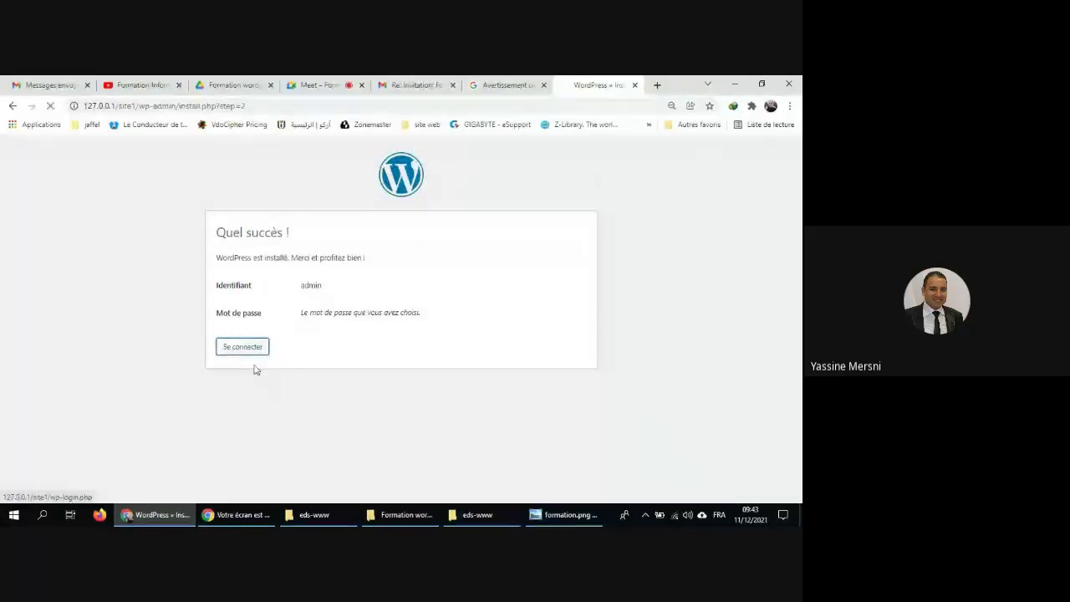
pyautogui.click(315, 80)
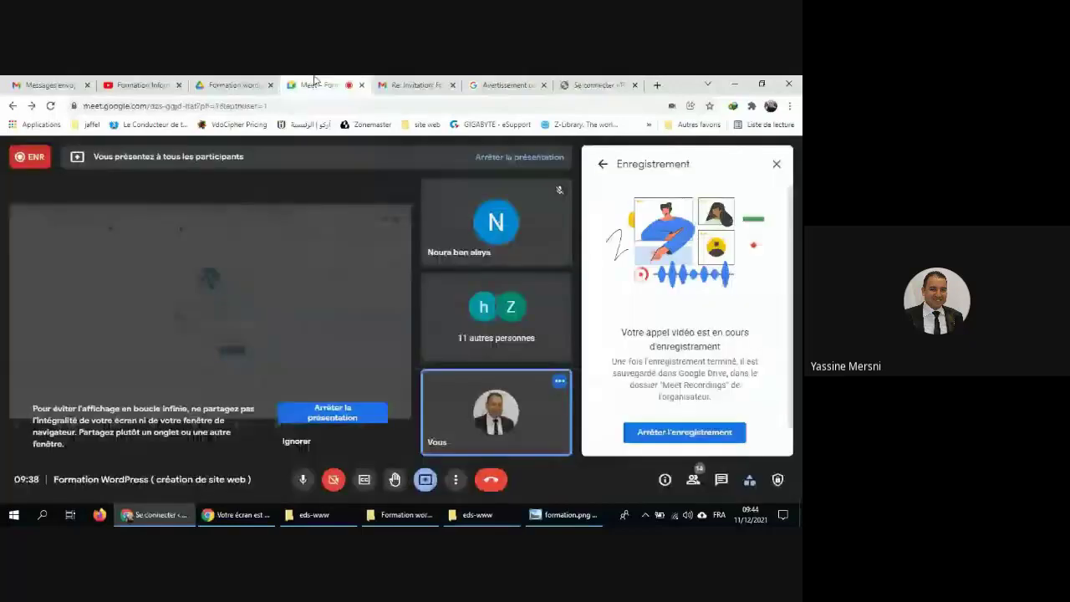
# Return to the WordPress 'Se connecter' login tab
pyautogui.click(593, 85)
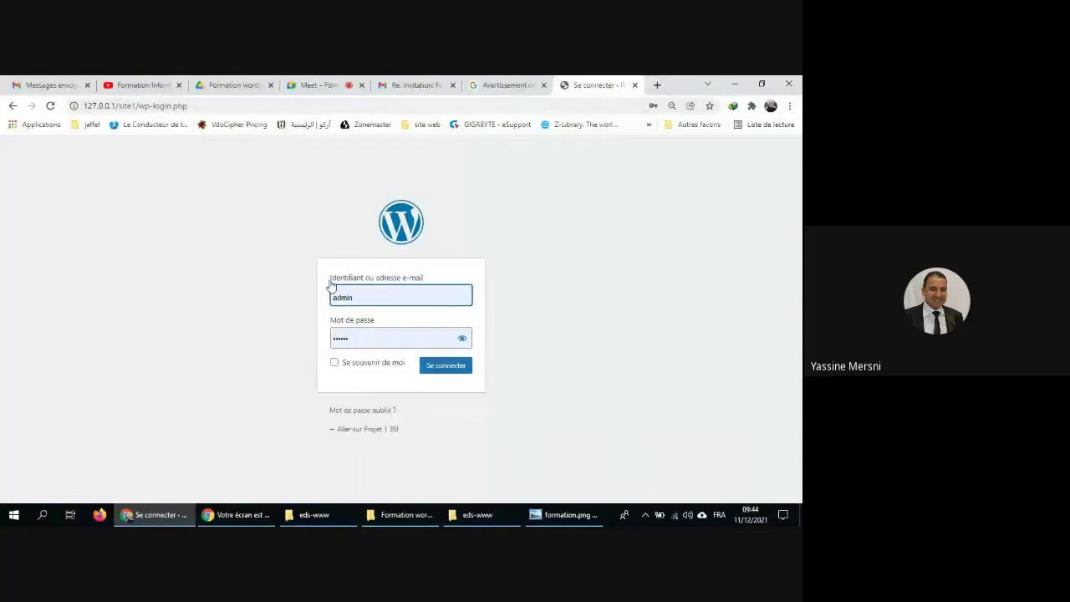
# Close the Se connecter and Avertissement de redirection tabs
pyautogui.click(634, 85)
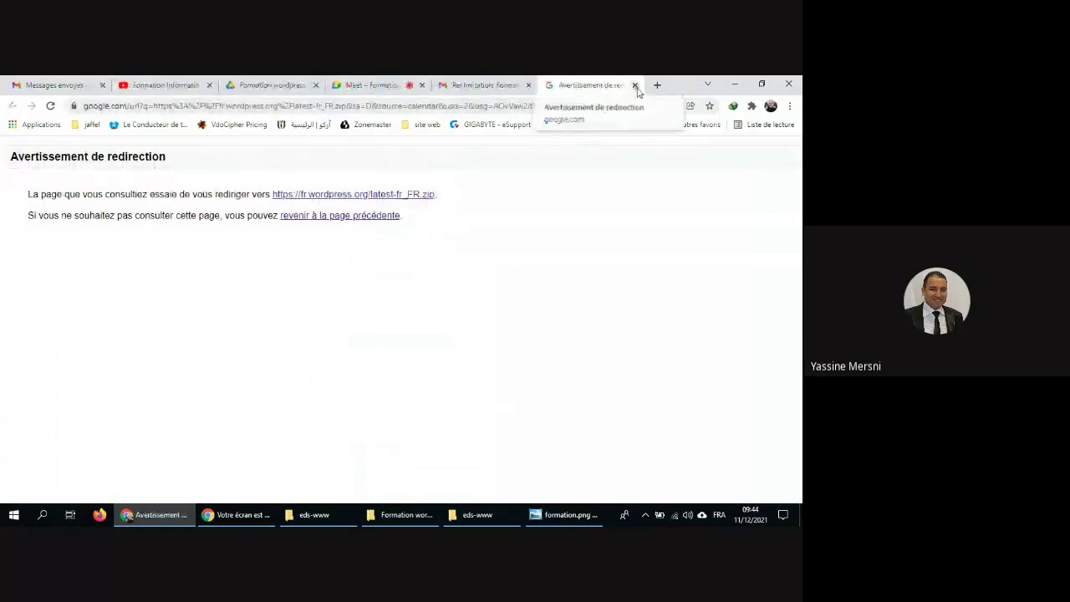
pyautogui.click(635, 85)
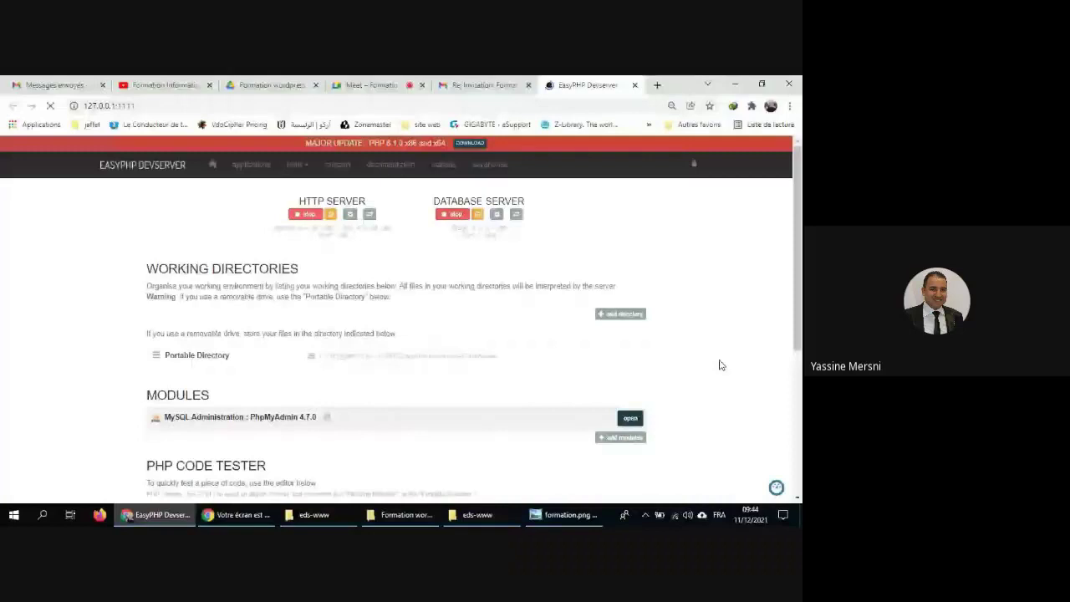
# Open the Portable Directory listing and browse into the site1/ folder
pyautogui.click(197, 355)
pyautogui.click(13, 106)
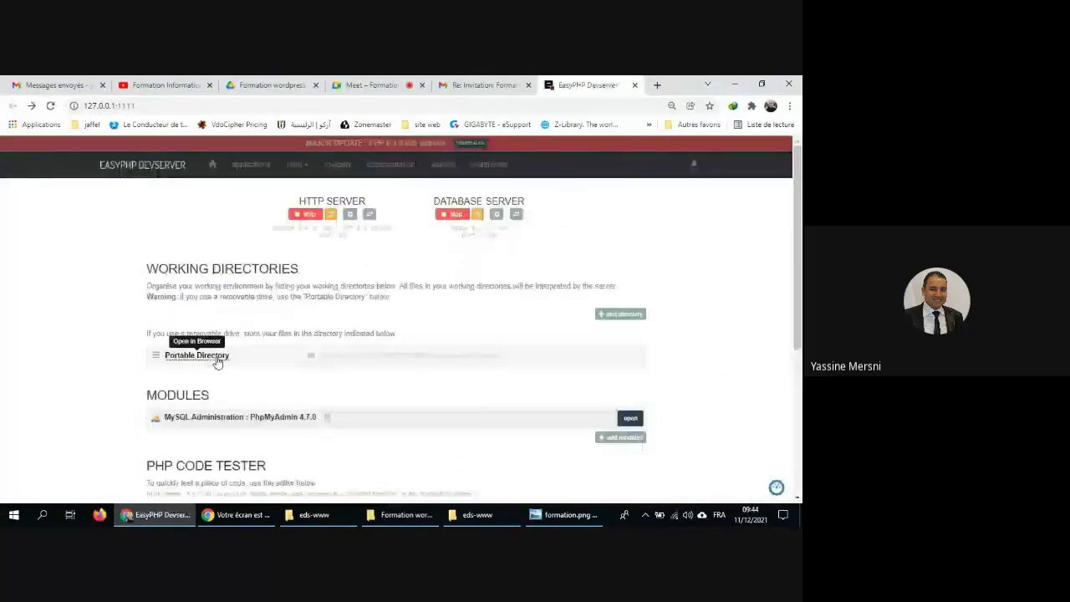
pyautogui.click(196, 355)
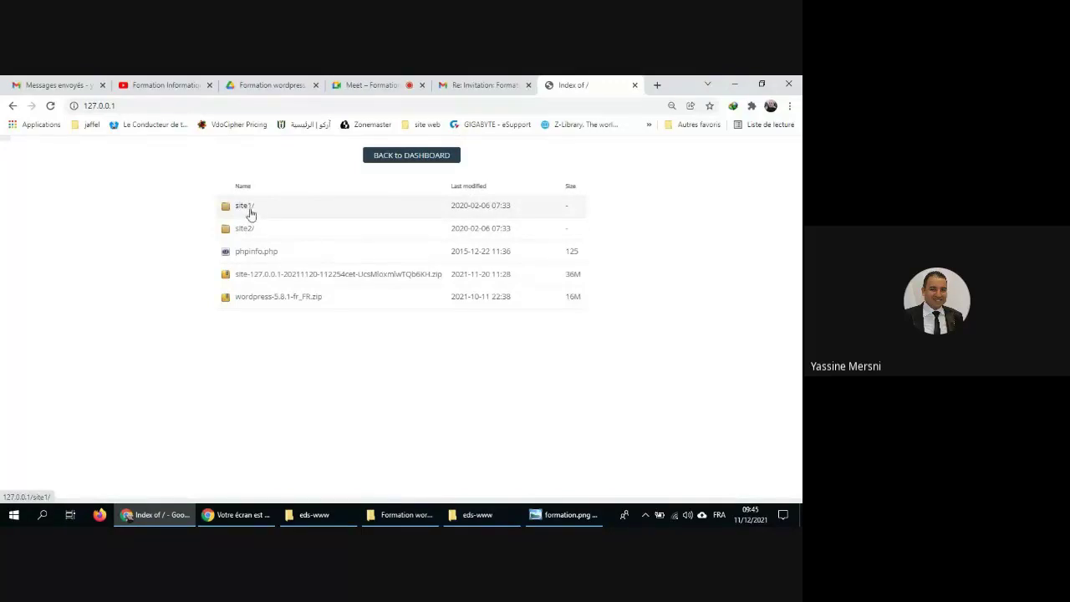
pyautogui.click(246, 207)
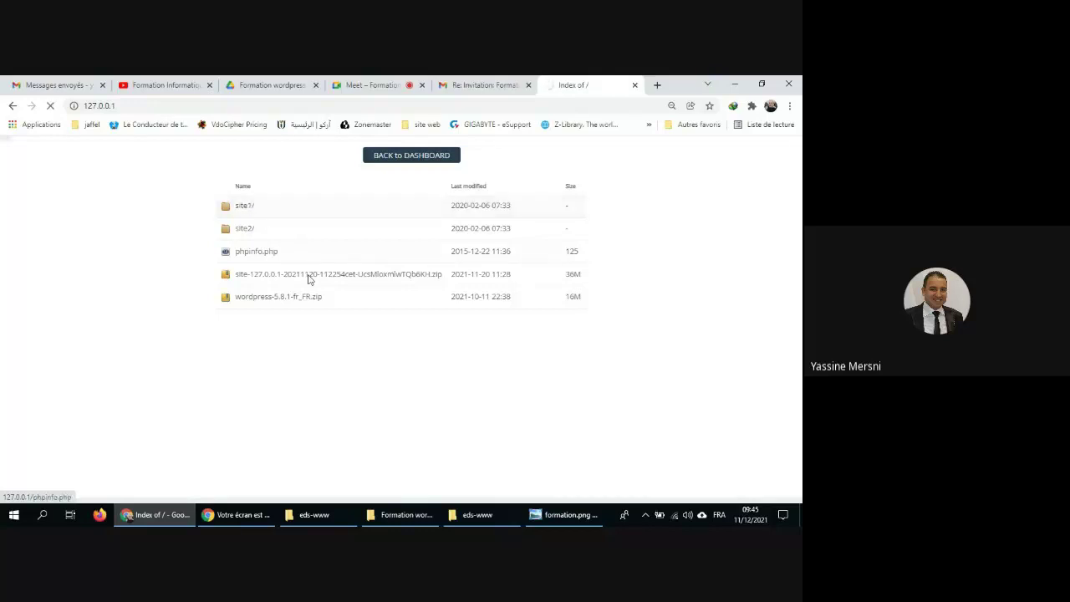
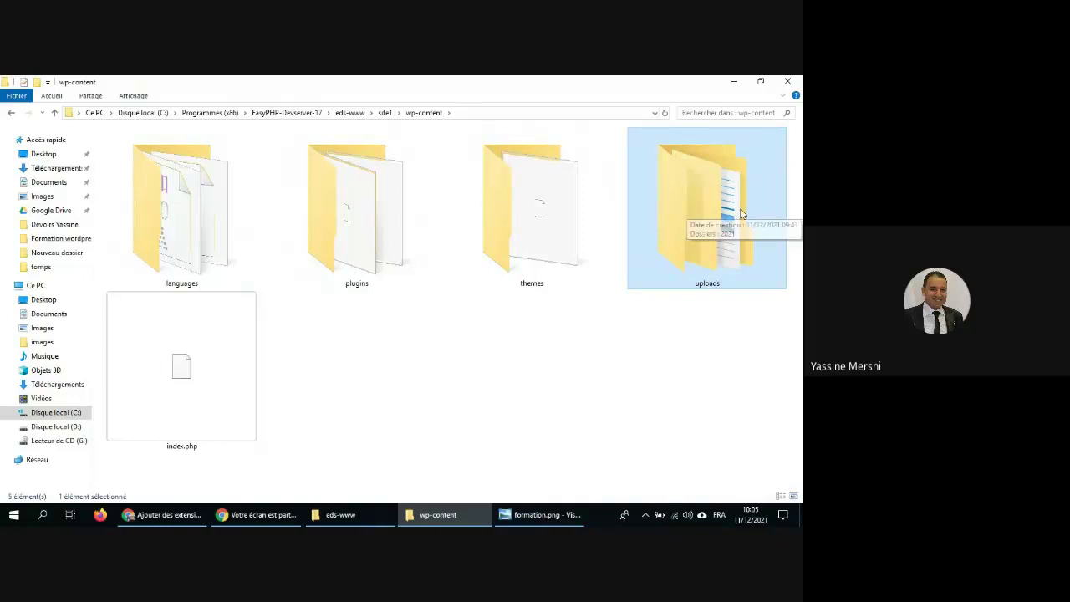
# Open site1's wp-content folder, then select classic-editor.1.6.2.zip in the desktop Formation wordpress folder
pyautogui.click(383, 113)
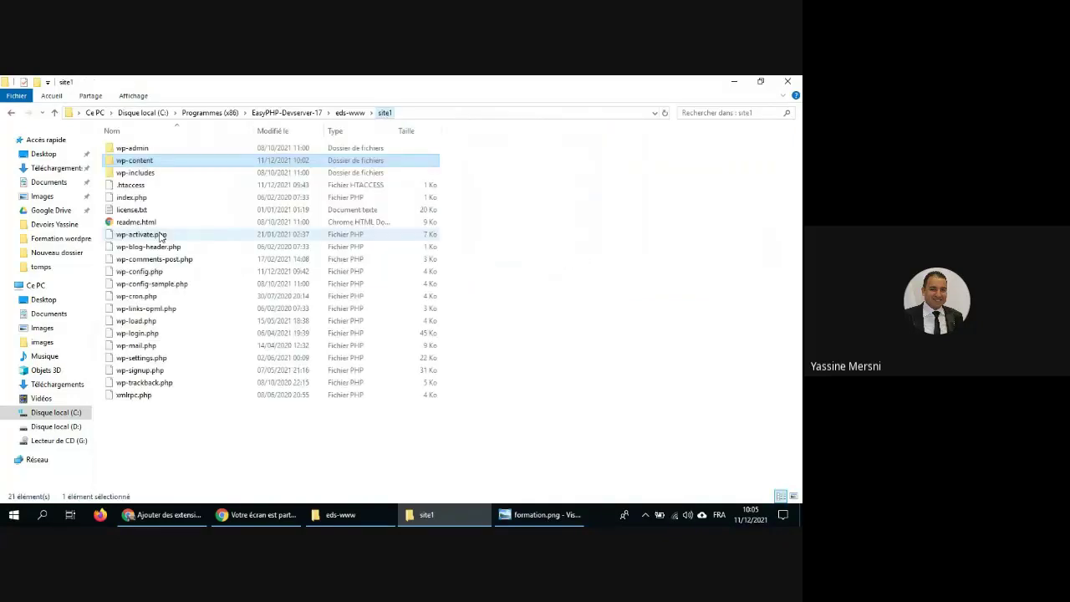
pyautogui.doubleClick(110, 163)
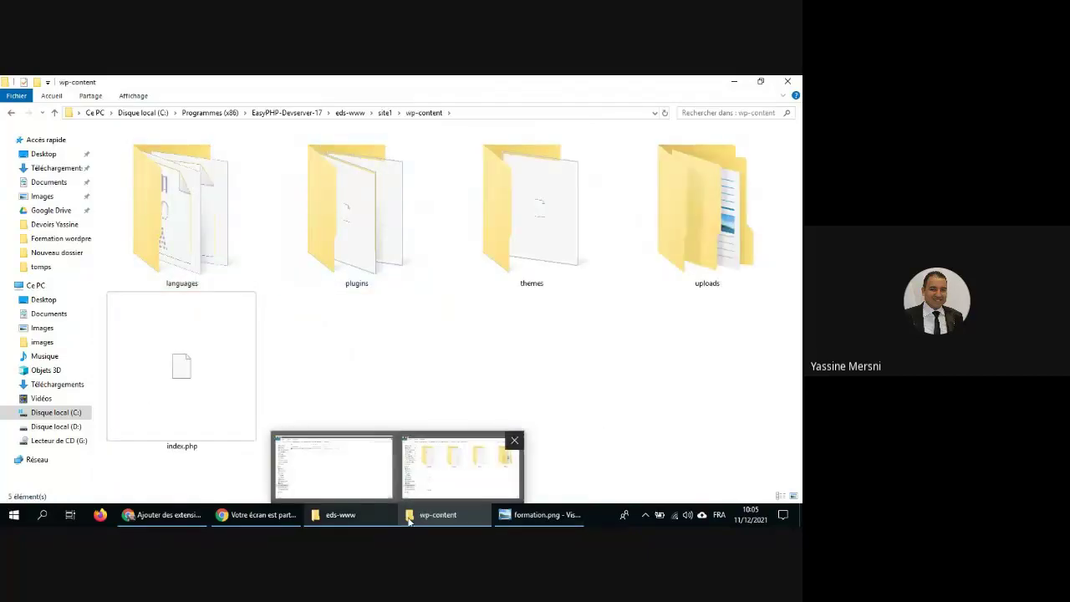
pyautogui.click(438, 515)
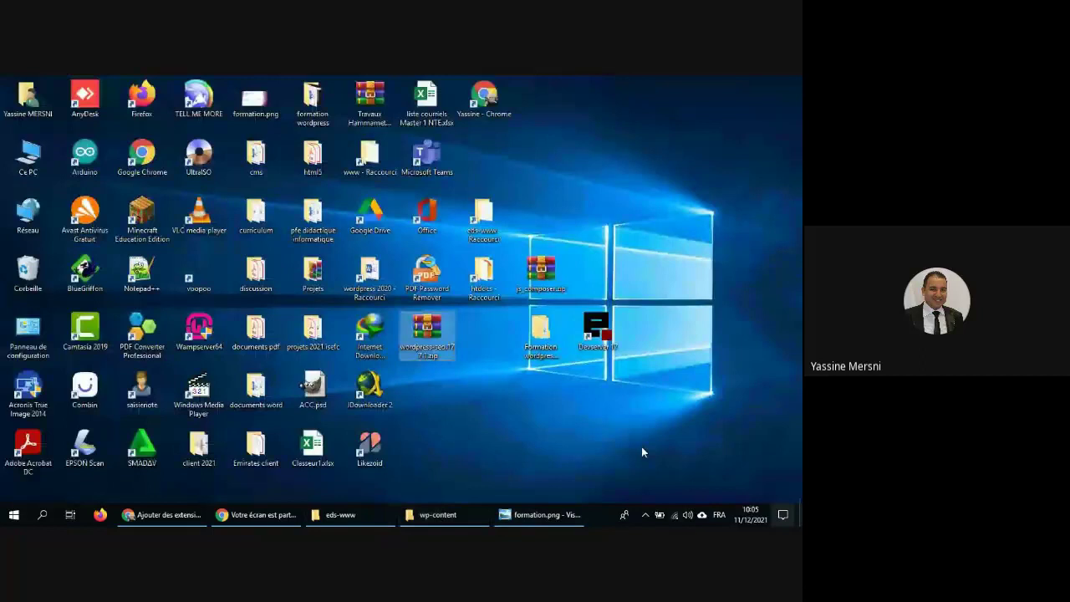
pyautogui.click(540, 390)
pyautogui.doubleClick(539, 333)
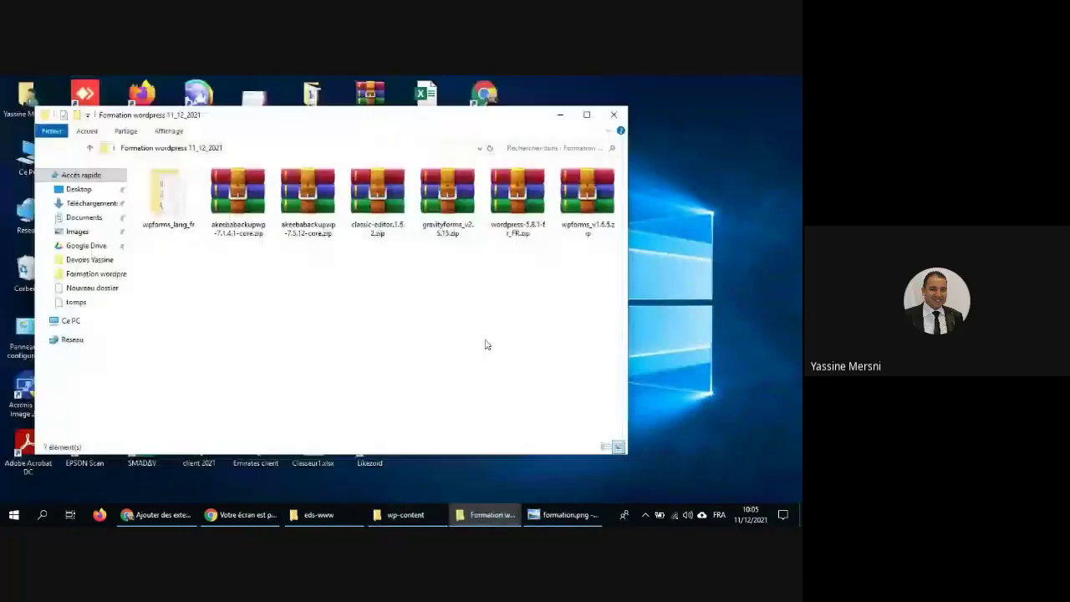
pyautogui.click(387, 201)
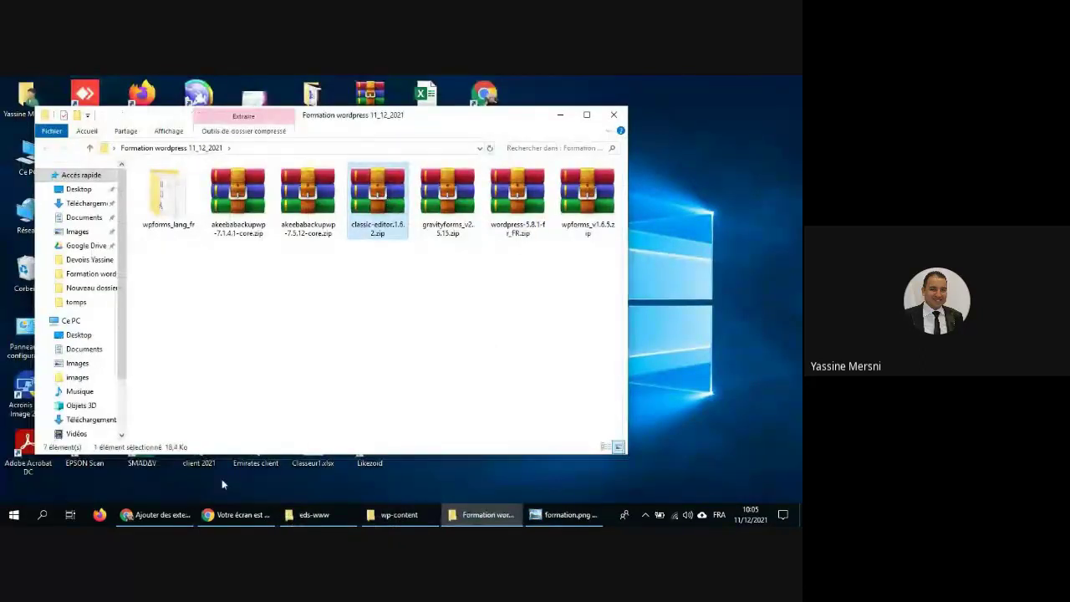
pyautogui.click(156, 514)
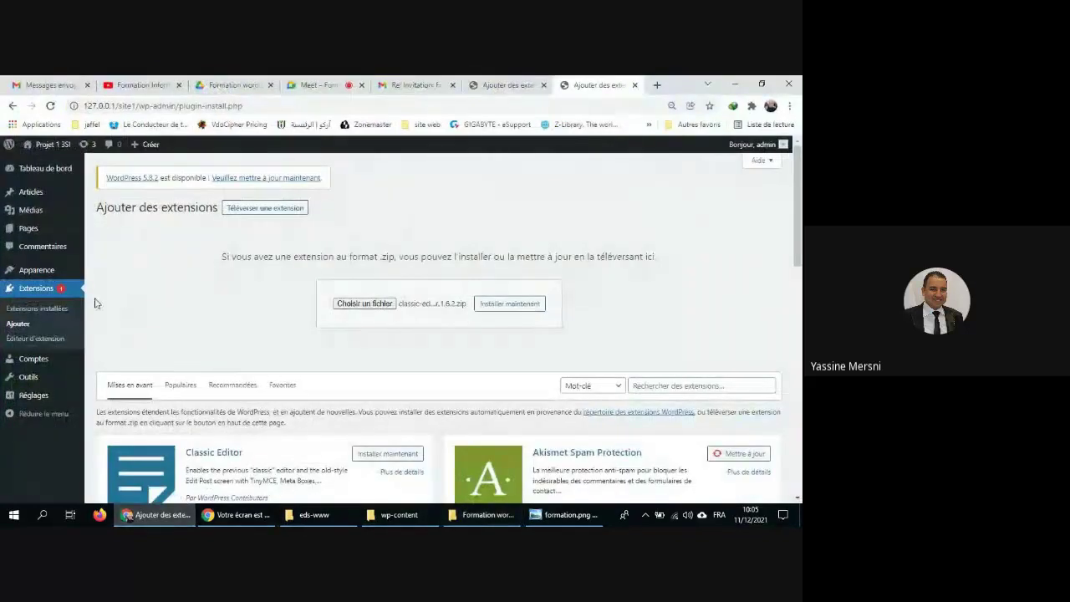
# Under Extensions > Ajouter, choose classic-editor.1.6.2.zip as the plugin upload file, then minimize Chrome
pyautogui.click(20, 326)
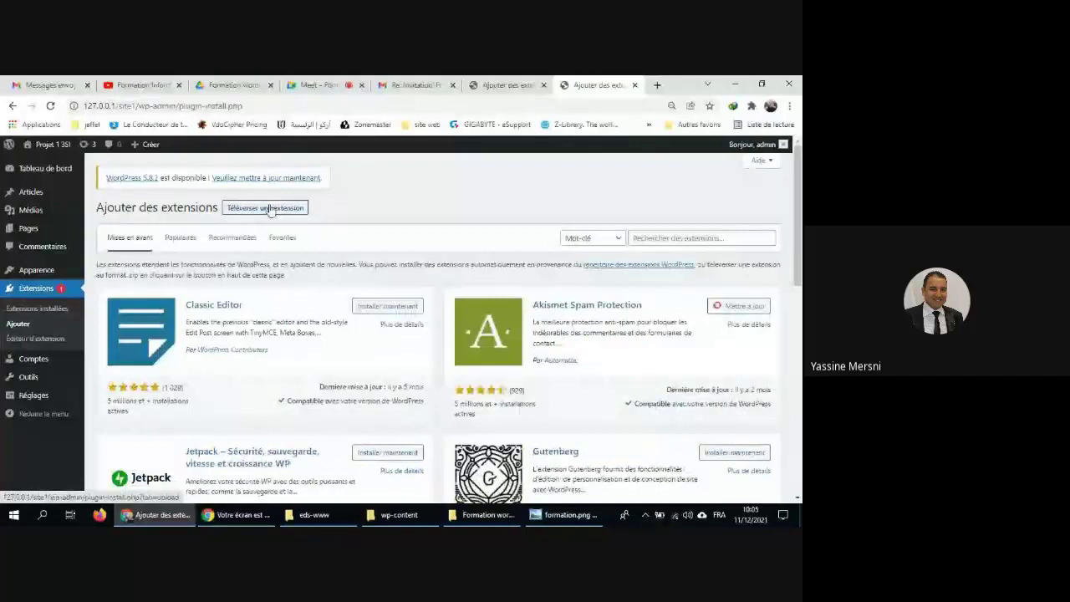
pyautogui.click(271, 208)
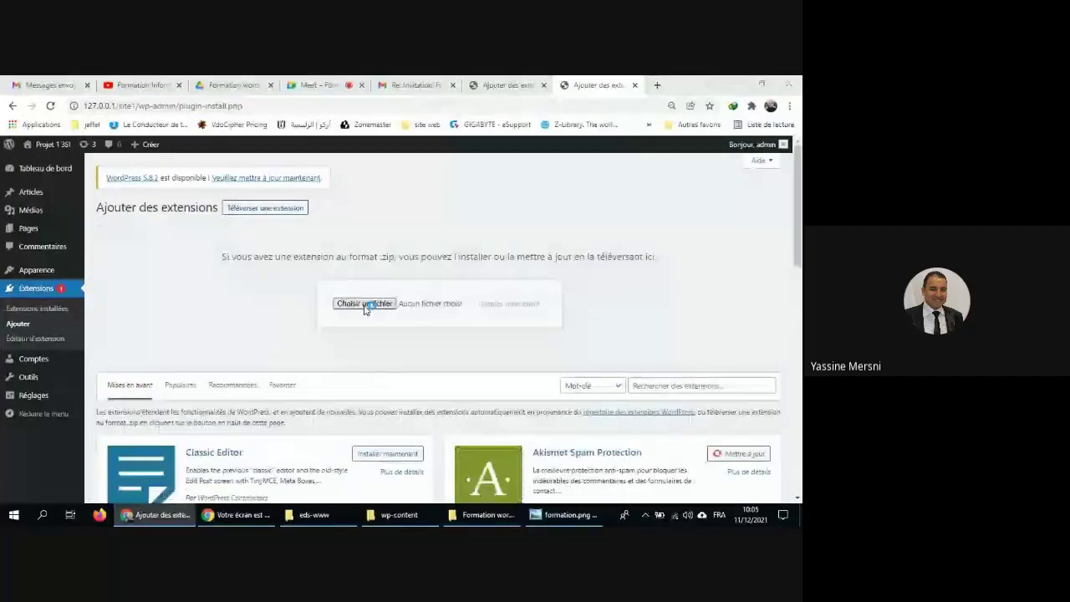
pyautogui.click(365, 304)
pyautogui.click(158, 194)
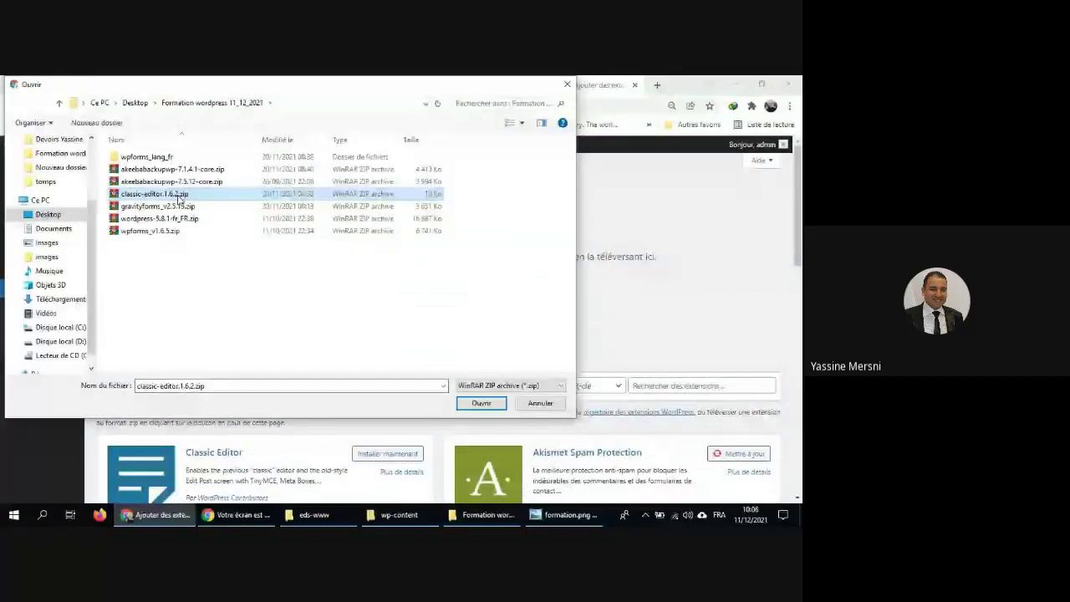
pyautogui.doubleClick(180, 198)
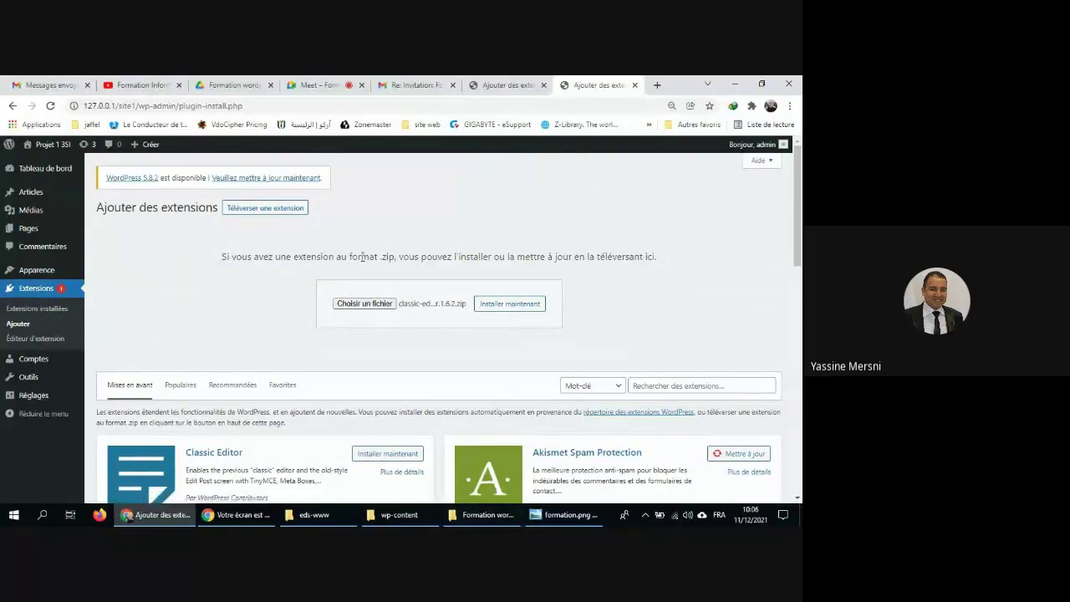
pyautogui.click(734, 84)
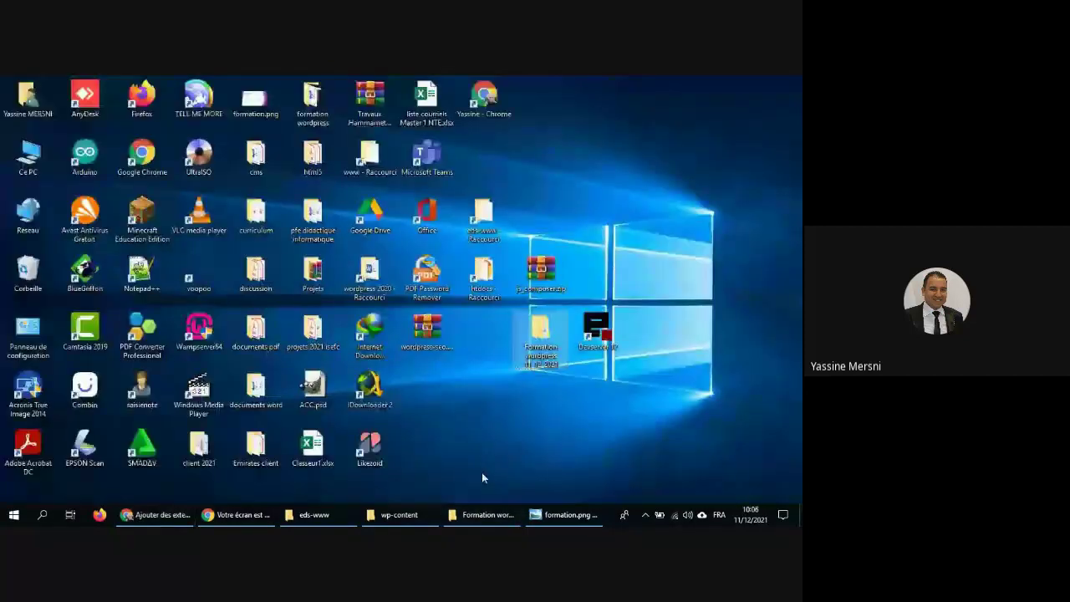
# Copy classic-editor.1.6.2.zip from Formation wordpress into the wp-content plugins folder
pyautogui.click(483, 514)
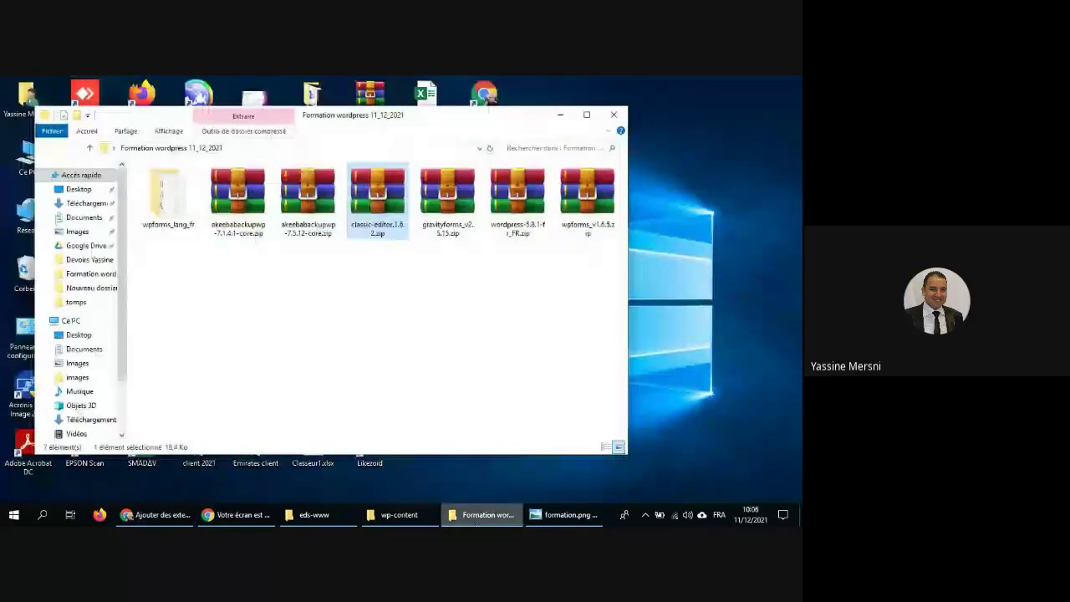
pyautogui.rightClick(381, 194)
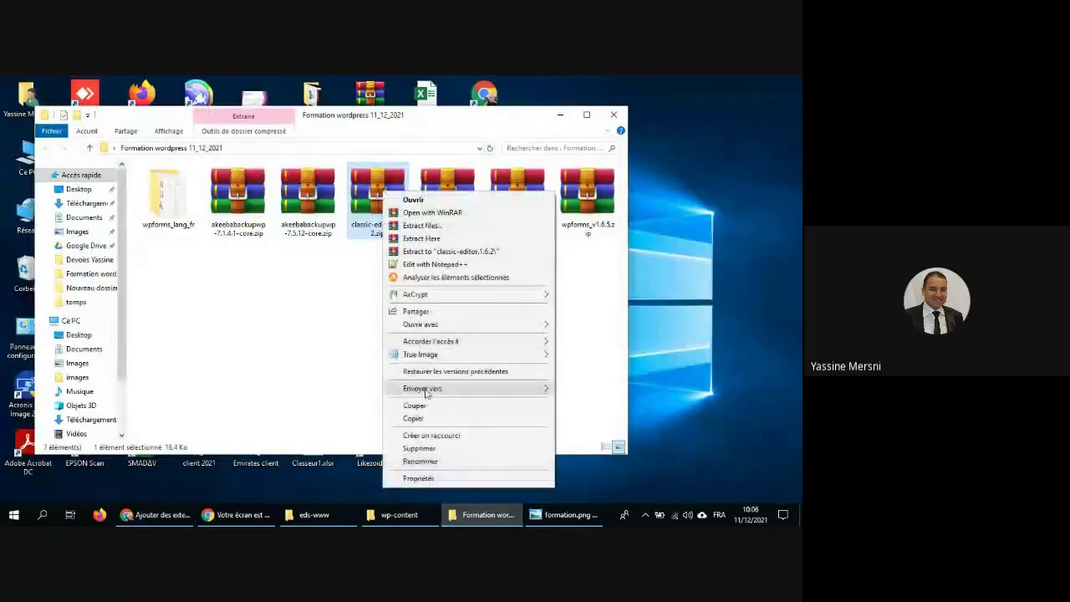
pyautogui.click(428, 419)
pyautogui.click(407, 516)
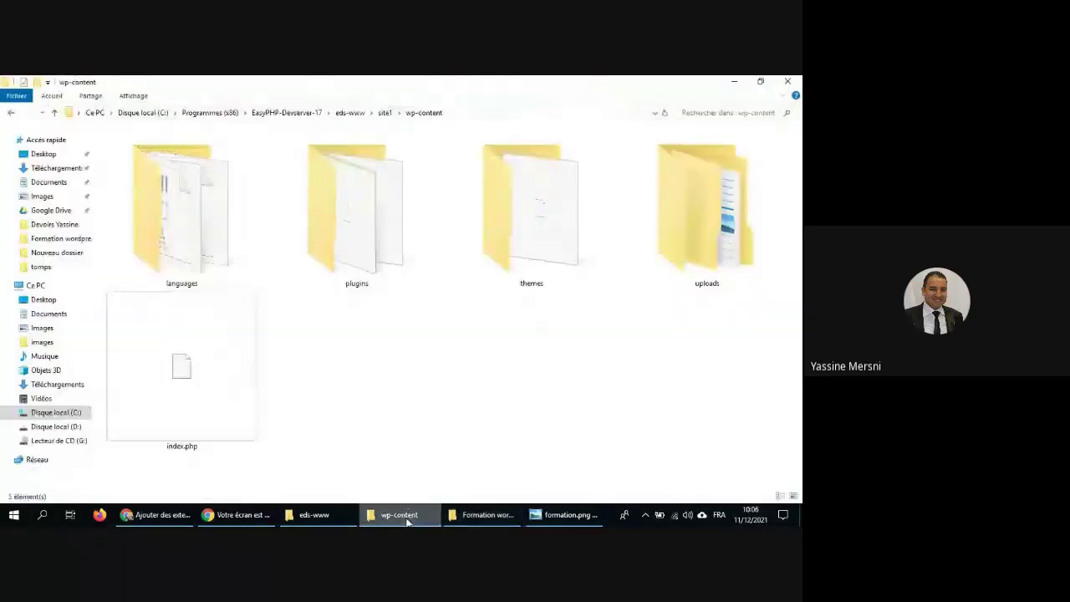
pyautogui.doubleClick(343, 217)
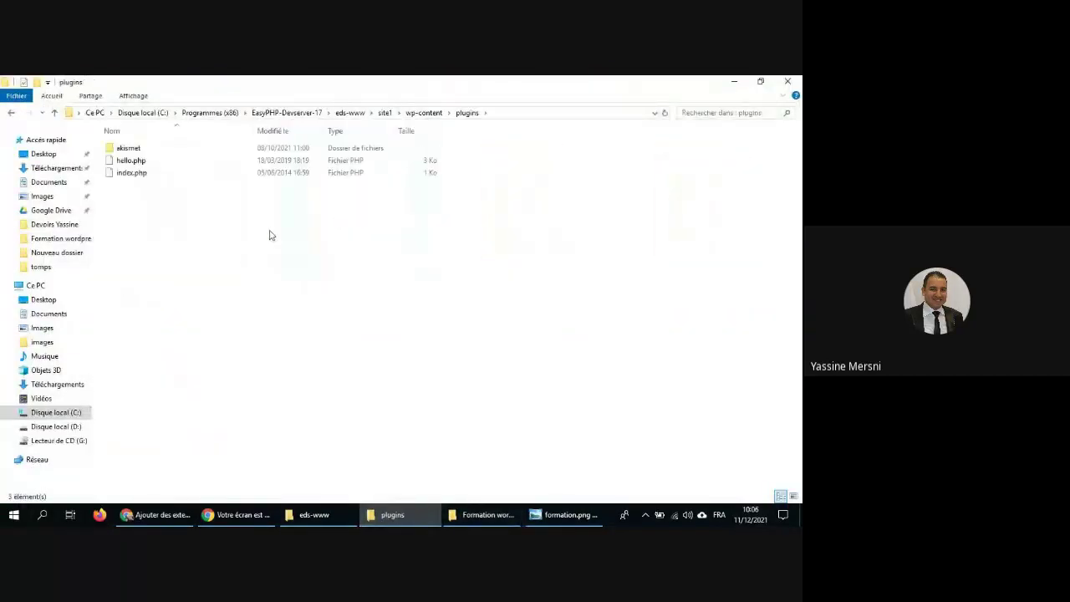
pyautogui.rightClick(199, 246)
pyautogui.click(230, 325)
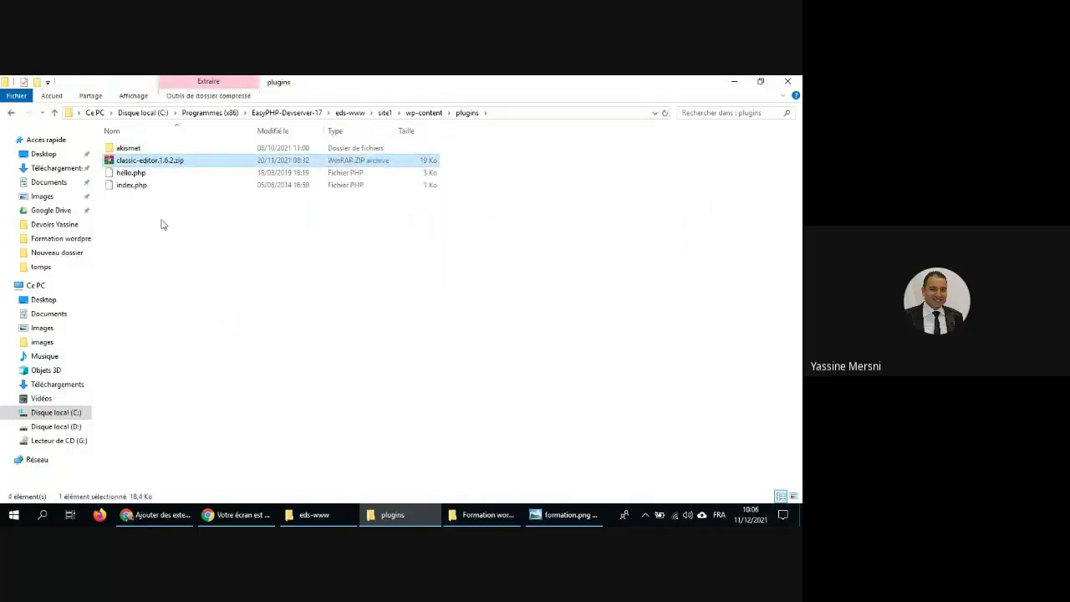
# Extract the zip in plugins to create the classic-editor folder
pyautogui.rightClick(113, 164)
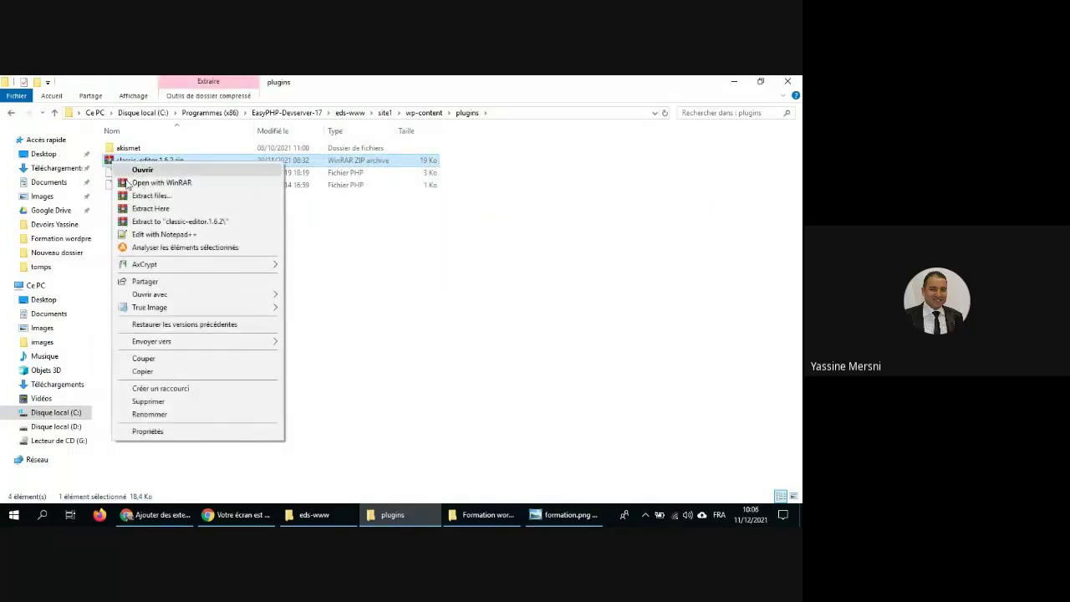
pyautogui.click(152, 210)
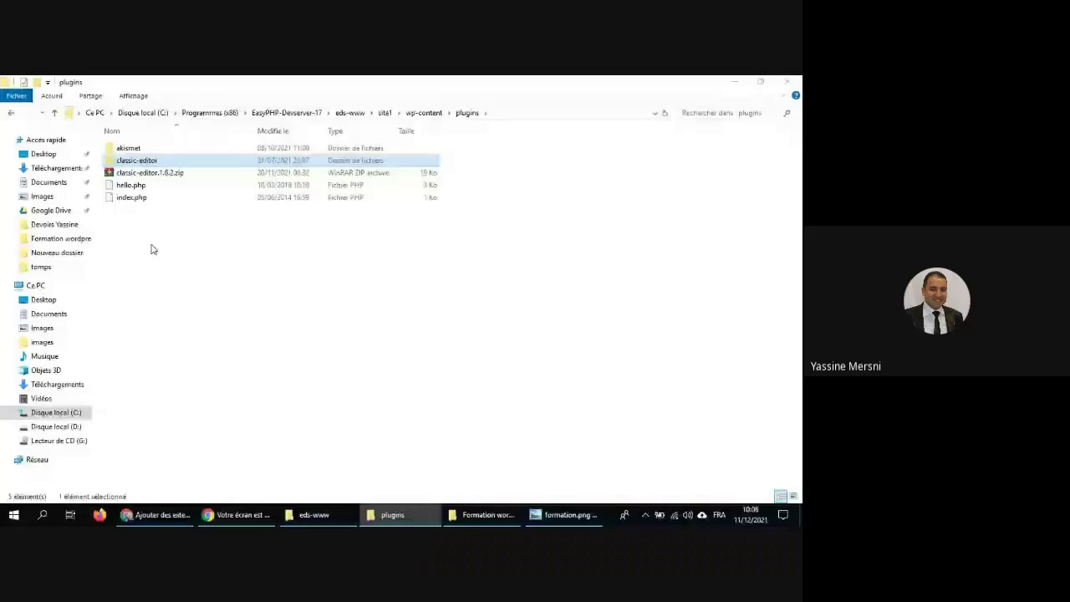
pyautogui.click(167, 515)
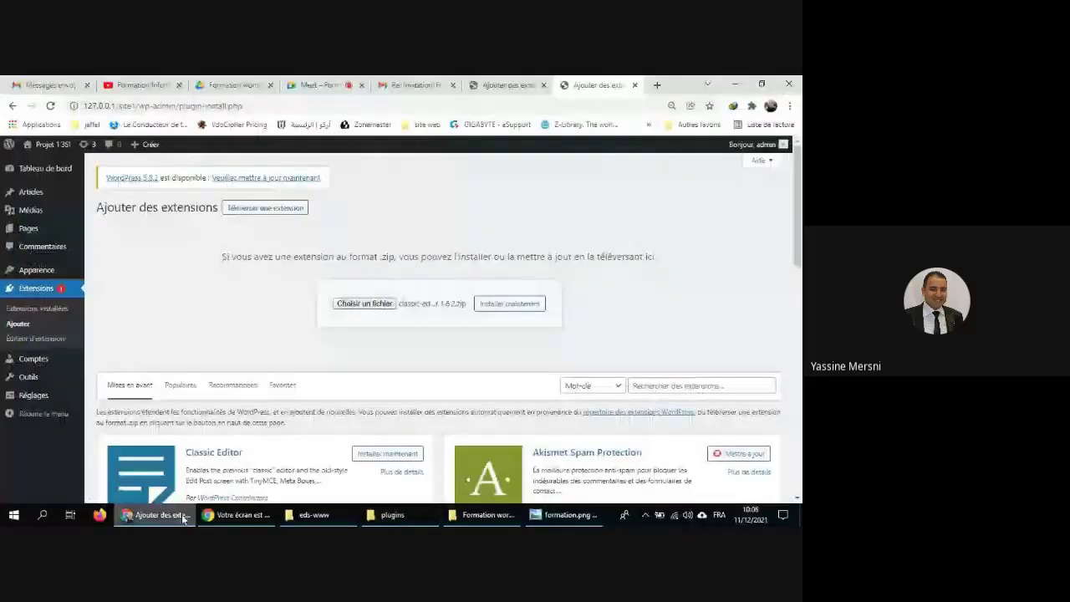
# Activate Classic Editor 1.6.2 from the Extensions installées list
pyautogui.click(54, 309)
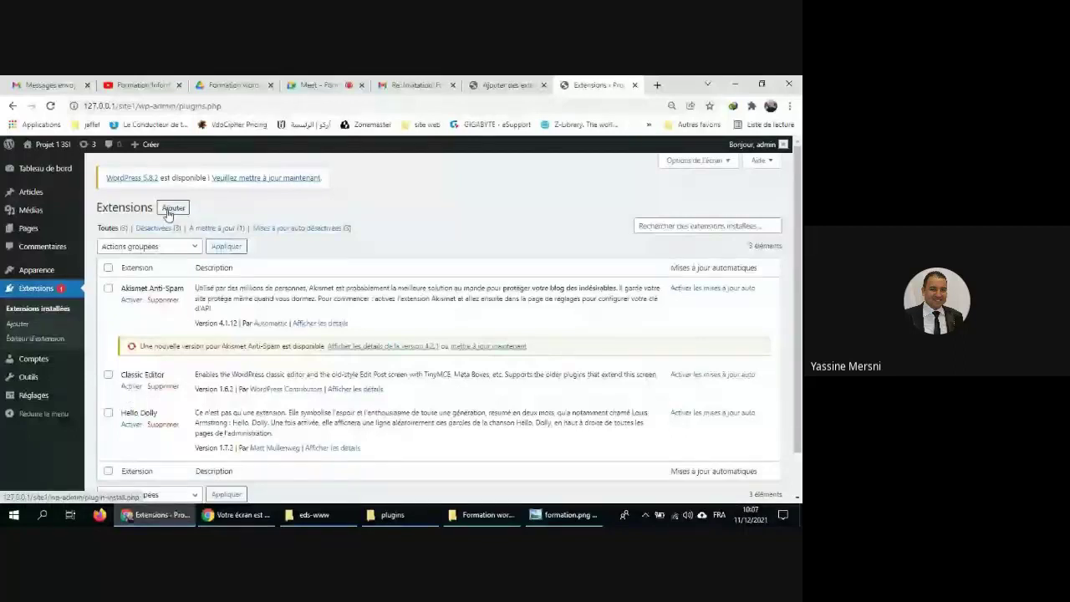
pyautogui.click(130, 387)
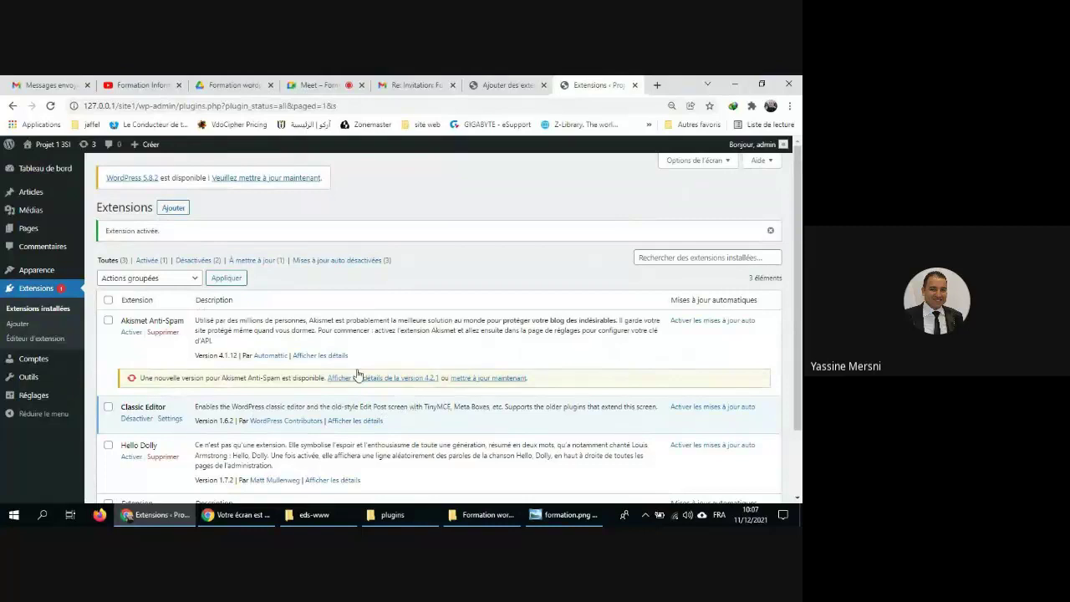
pyautogui.moveTo(40, 231)
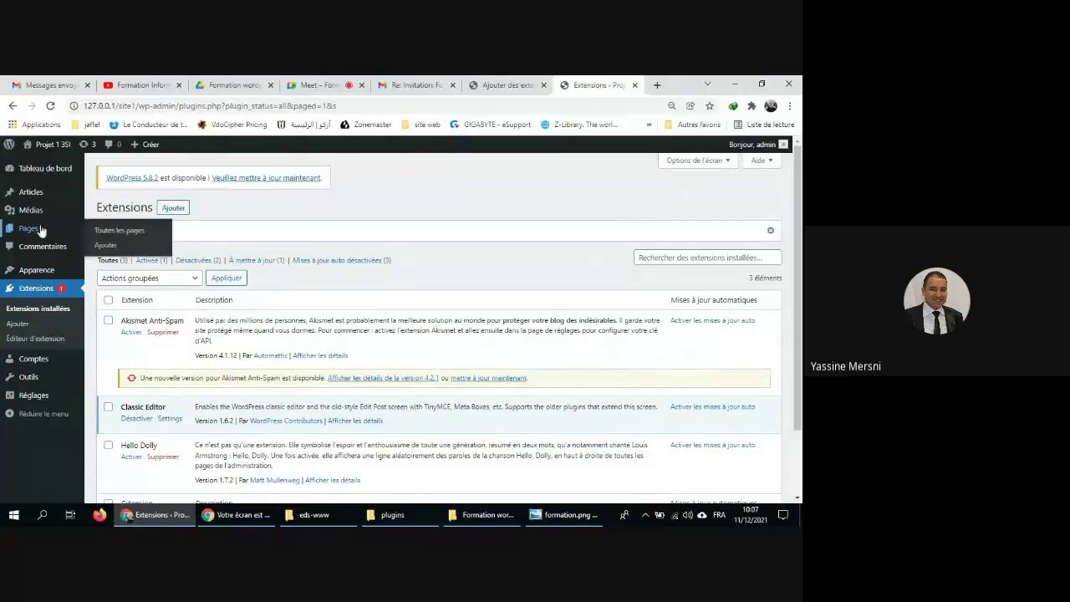
# Create a new page titled 'Accueil' with the sentence 'Voici le contenu de ma page d'accueil'
pyautogui.click(105, 249)
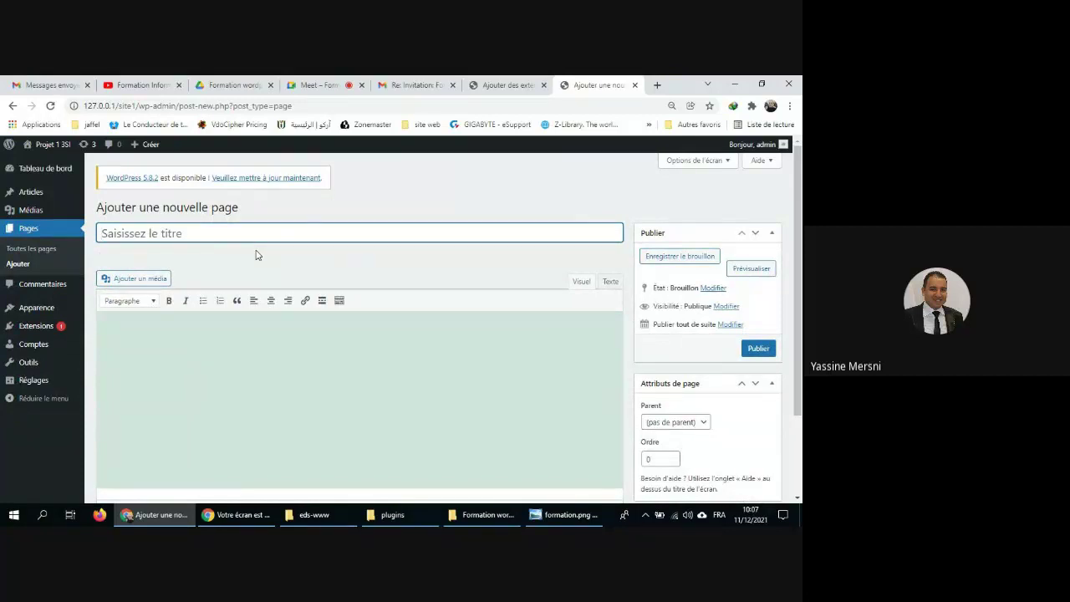
pyautogui.click(339, 301)
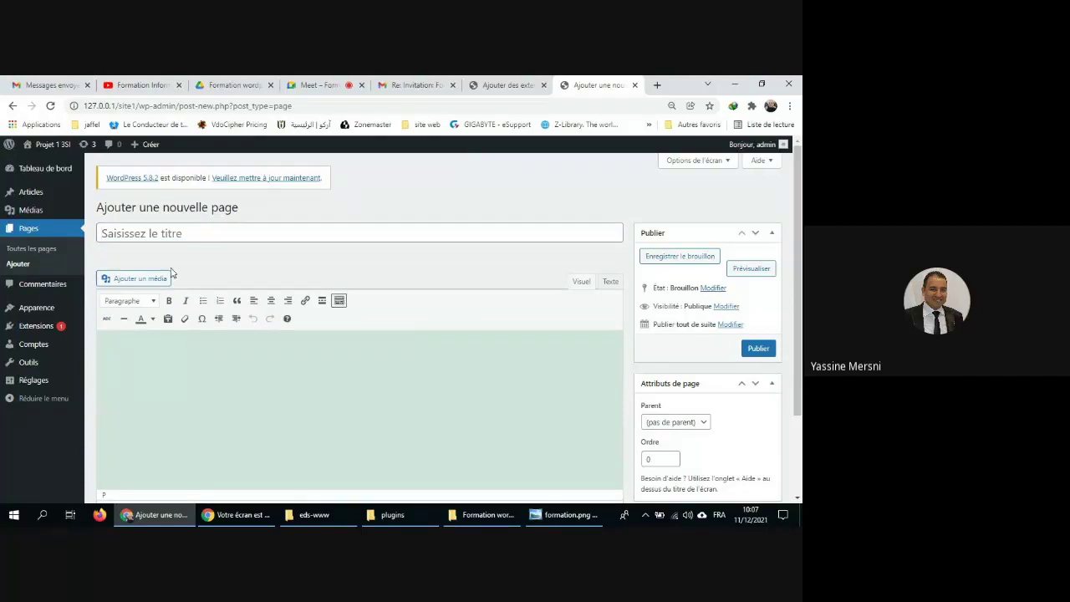
pyautogui.click(167, 235)
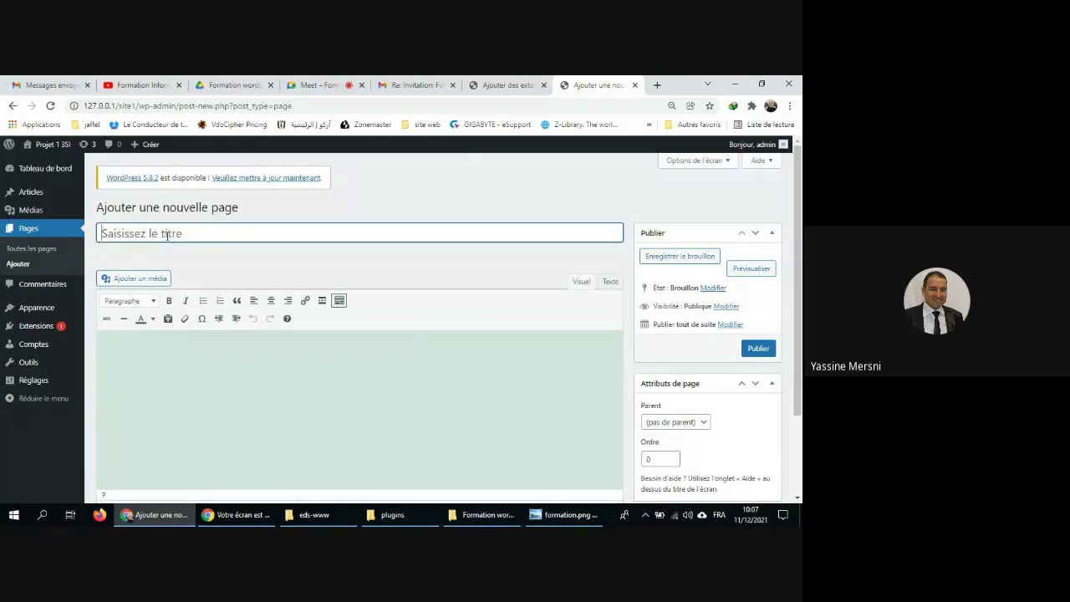
pyautogui.click(186, 363)
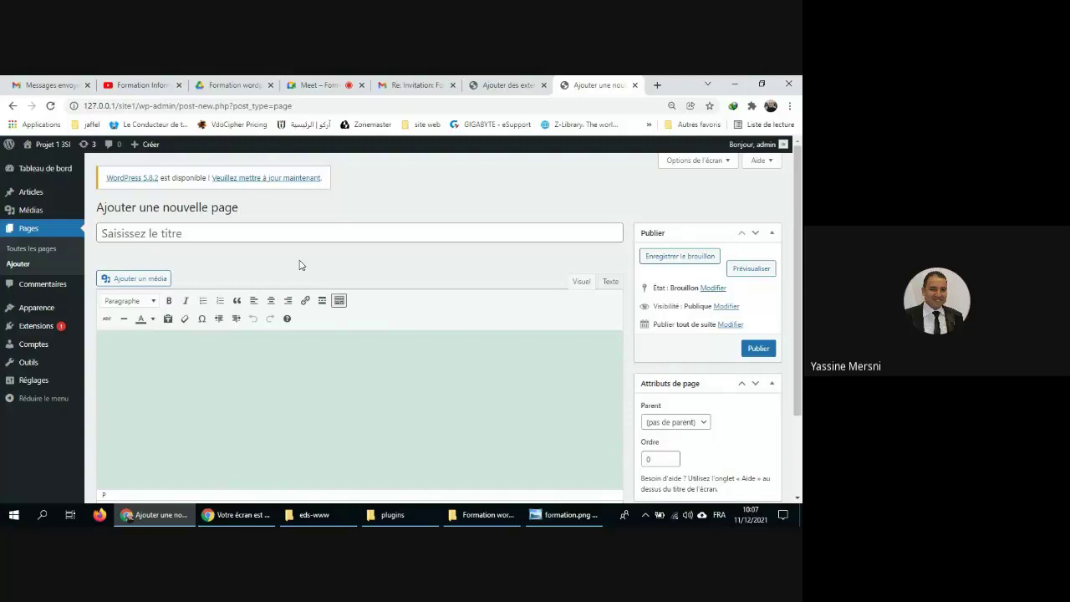
pyautogui.click(156, 81)
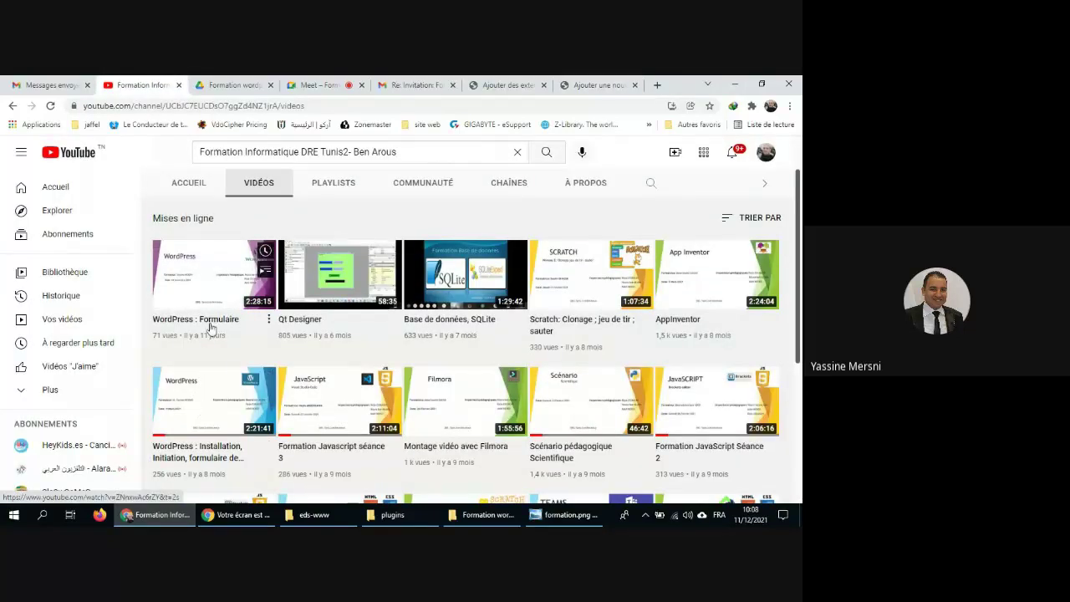
pyautogui.click(594, 85)
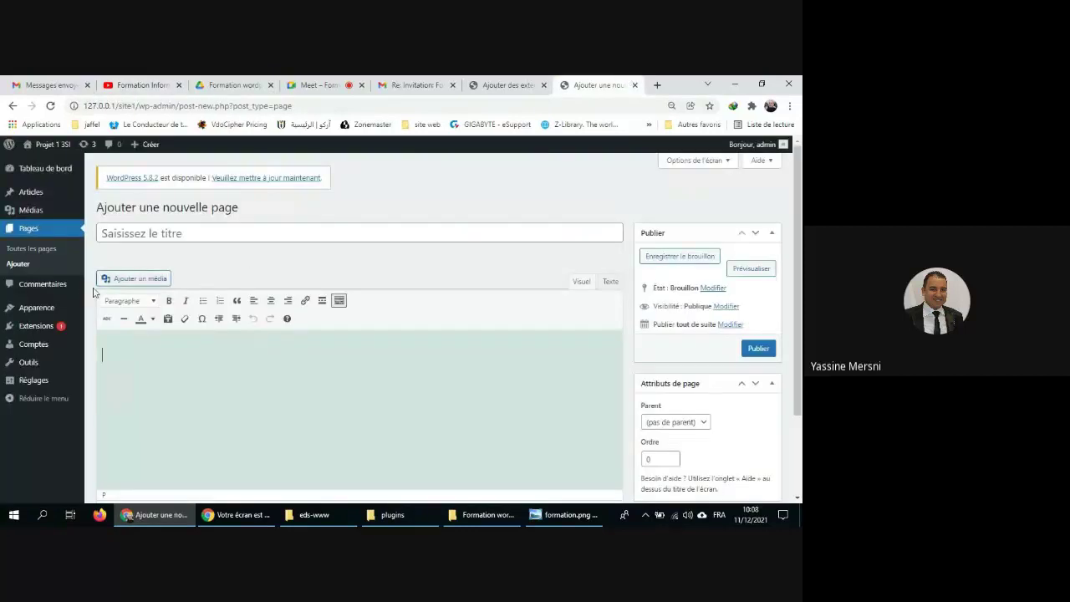
pyautogui.click(216, 233)
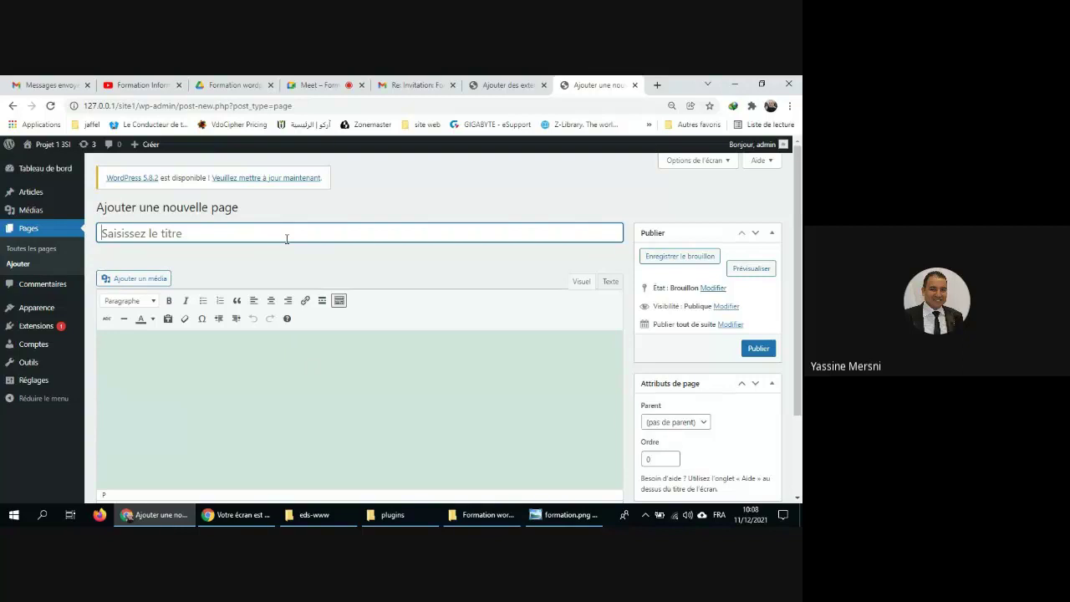
pyautogui.write('Accueil')
pyautogui.click(330, 368)
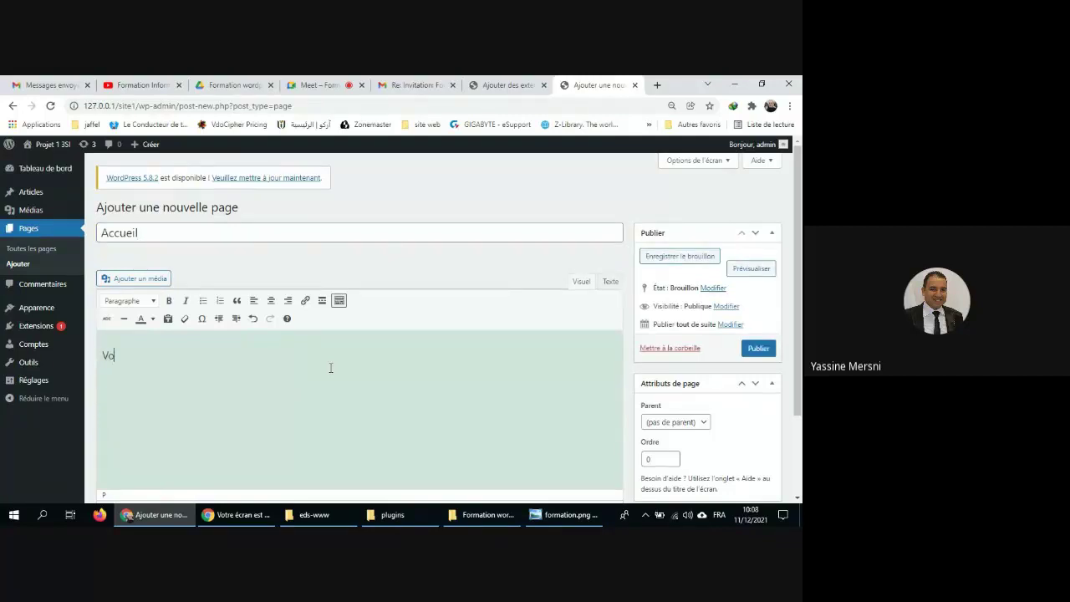
pyautogui.write('i le con')
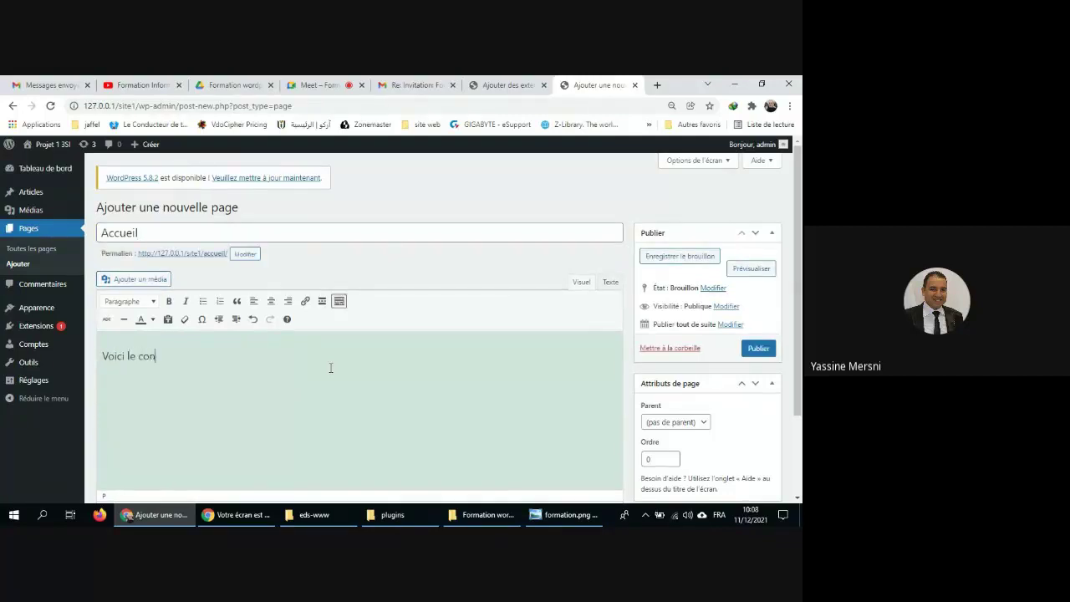
pyautogui.write("tenu de ma page d'accueil")
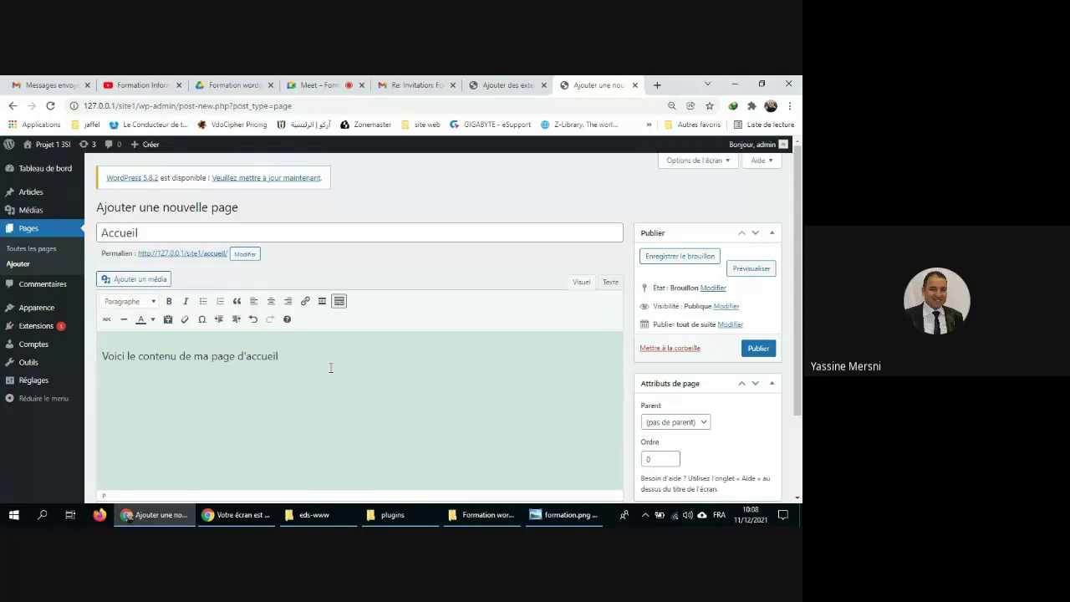
# Make the sentence a centred Titre 2 heading and publish the Accueil page
pyautogui.tripleClick(247, 355)
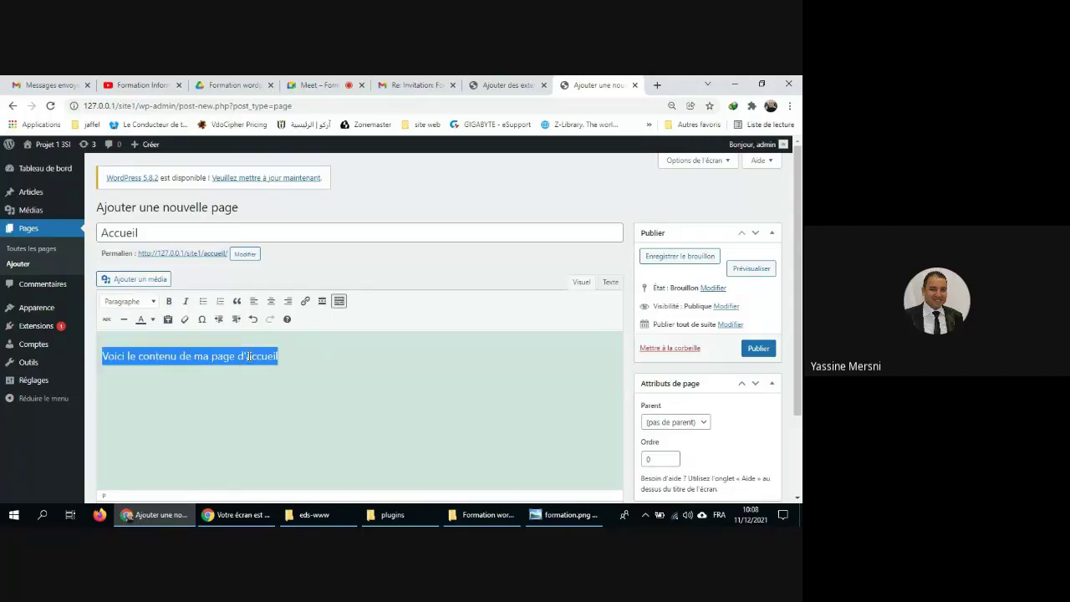
pyautogui.click(270, 302)
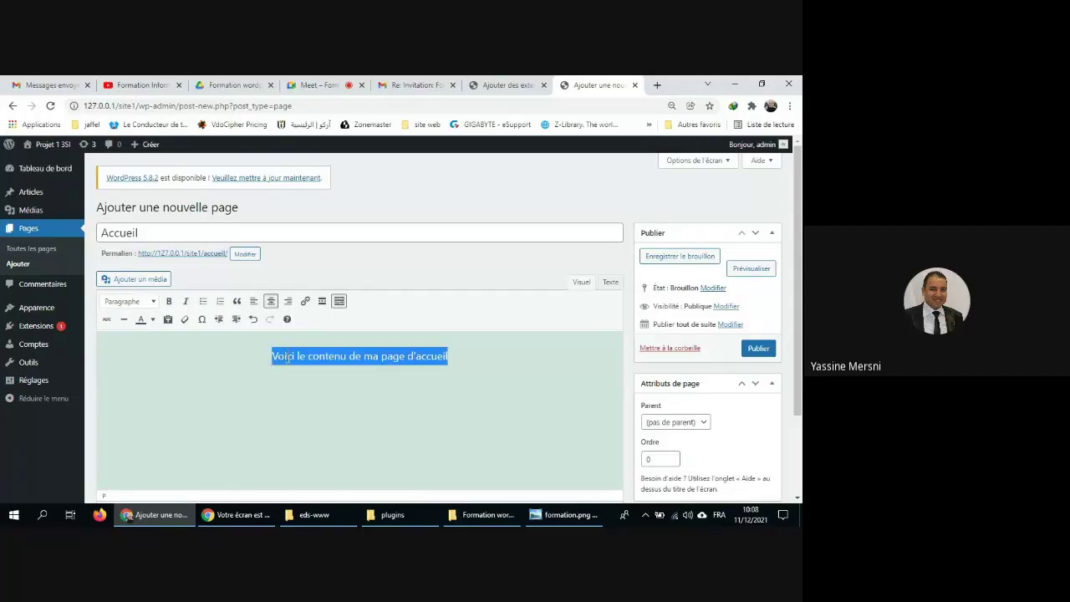
pyautogui.click(153, 302)
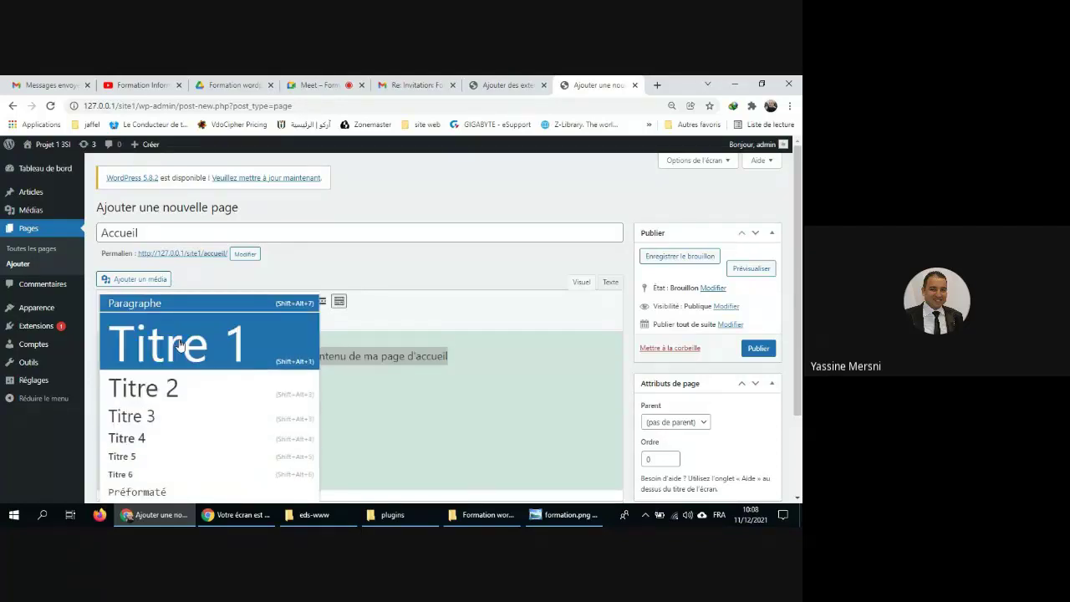
pyautogui.click(167, 345)
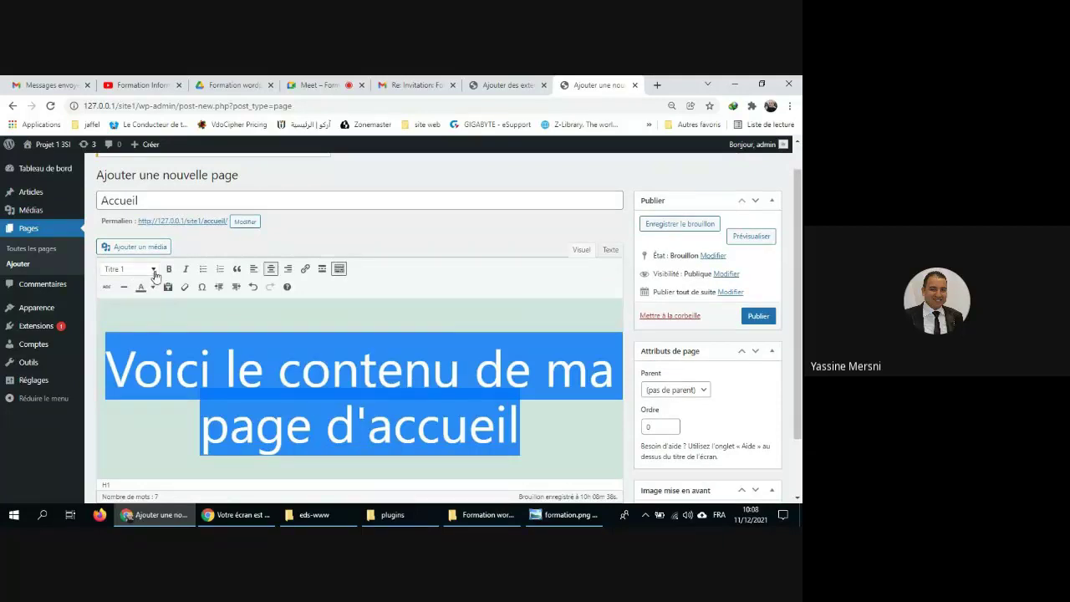
pyautogui.click(153, 269)
pyautogui.click(163, 389)
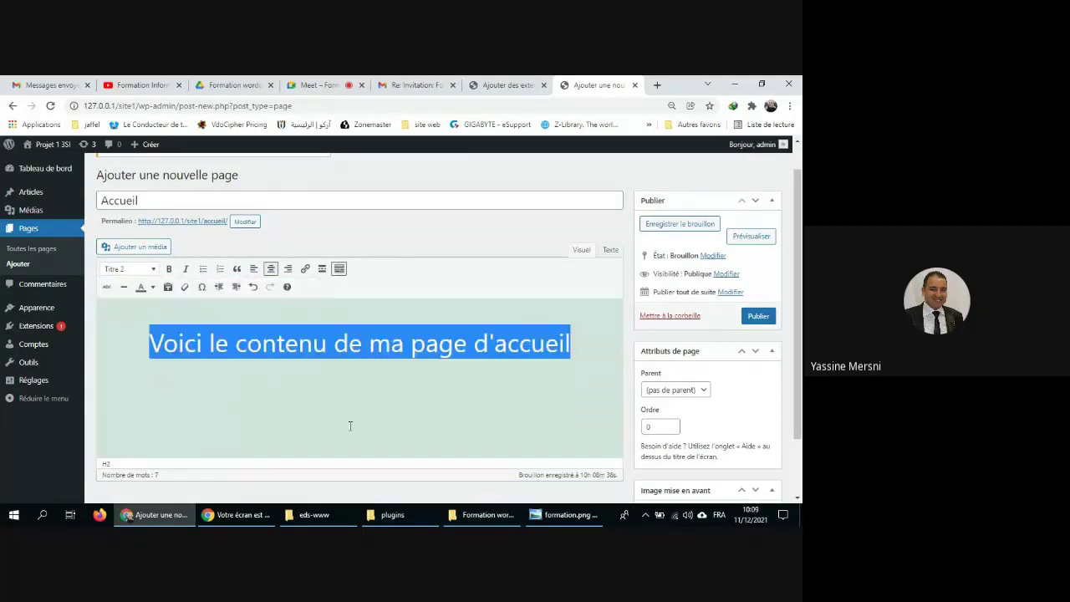
pyautogui.click(351, 427)
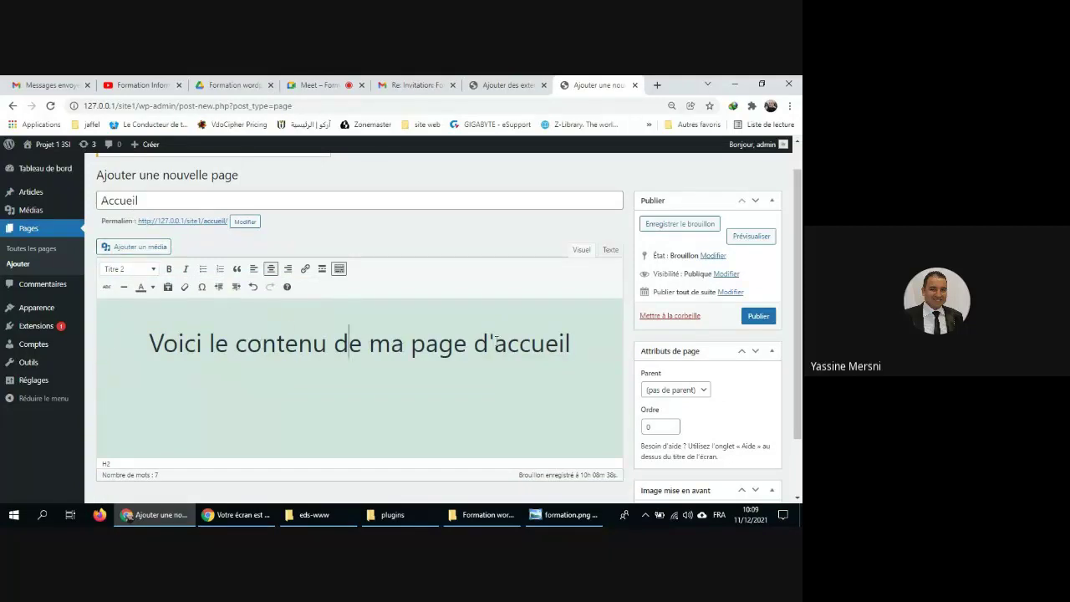
pyautogui.click(765, 318)
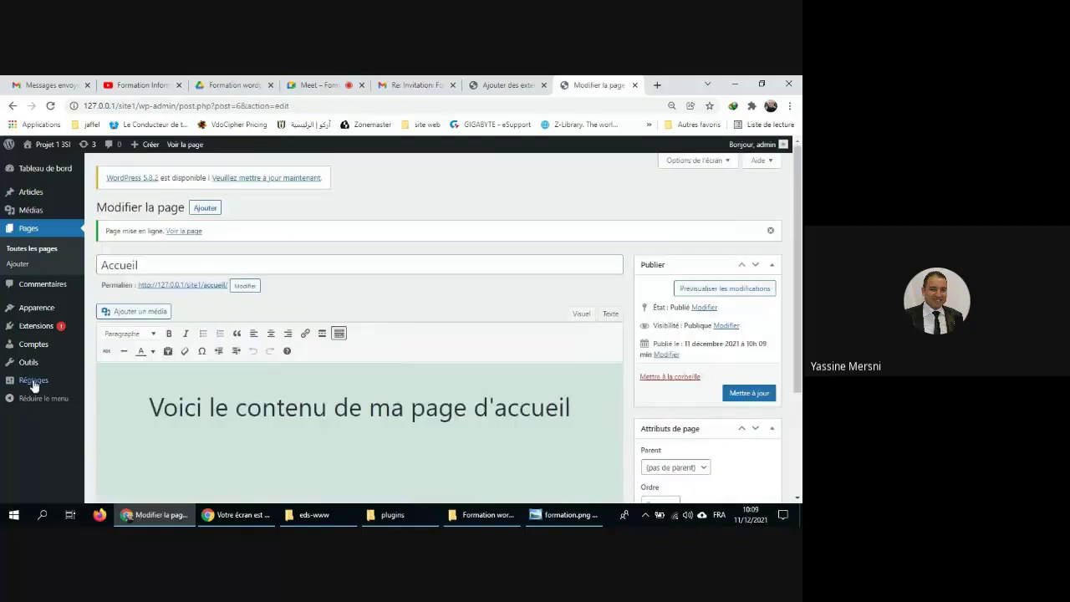
# Check Accueil is published in Toutes les pages, then start a new page
pyautogui.click(45, 251)
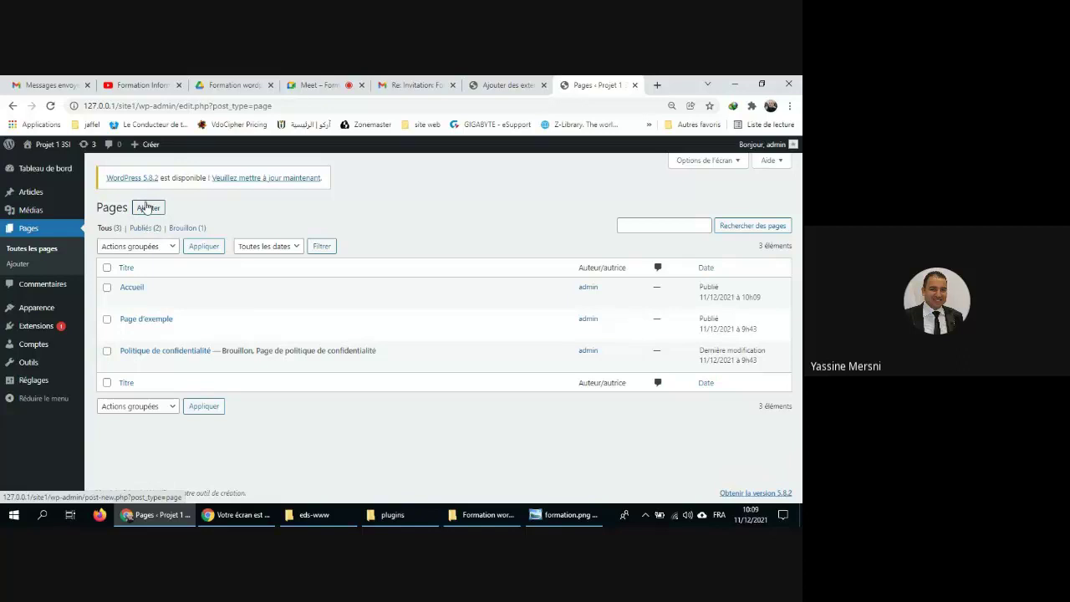
pyautogui.click(148, 208)
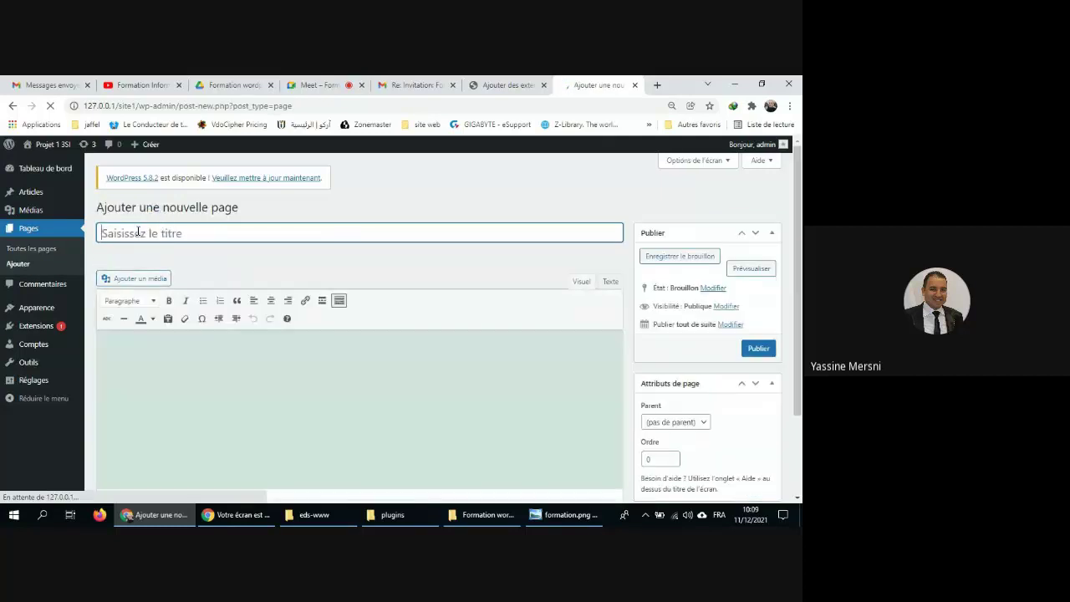
# Title the new page 'Présentation de l'entreprise' with body 'Voici le contenu de la page présentation'
pyautogui.write('Pr')
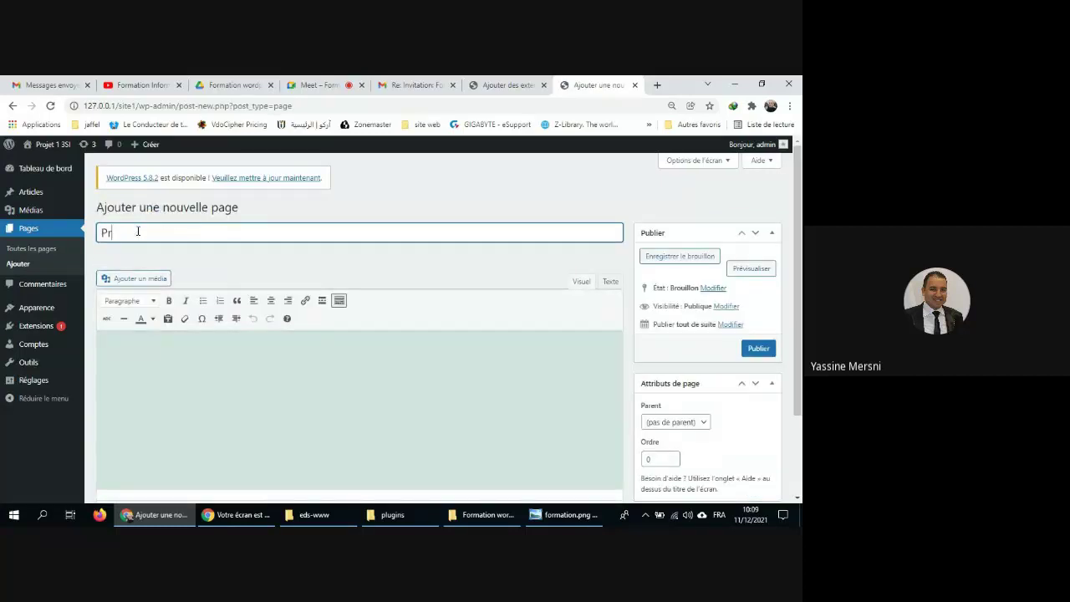
pyautogui.write('ésentation de d')
pyautogui.write("'entrep")
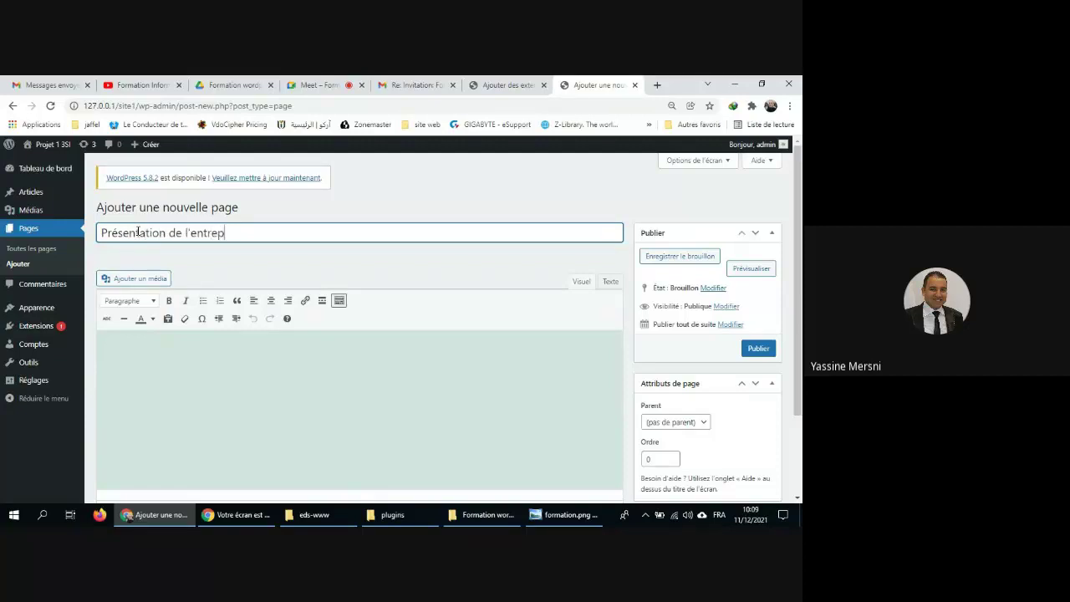
pyautogui.write('rise')
pyautogui.click(202, 381)
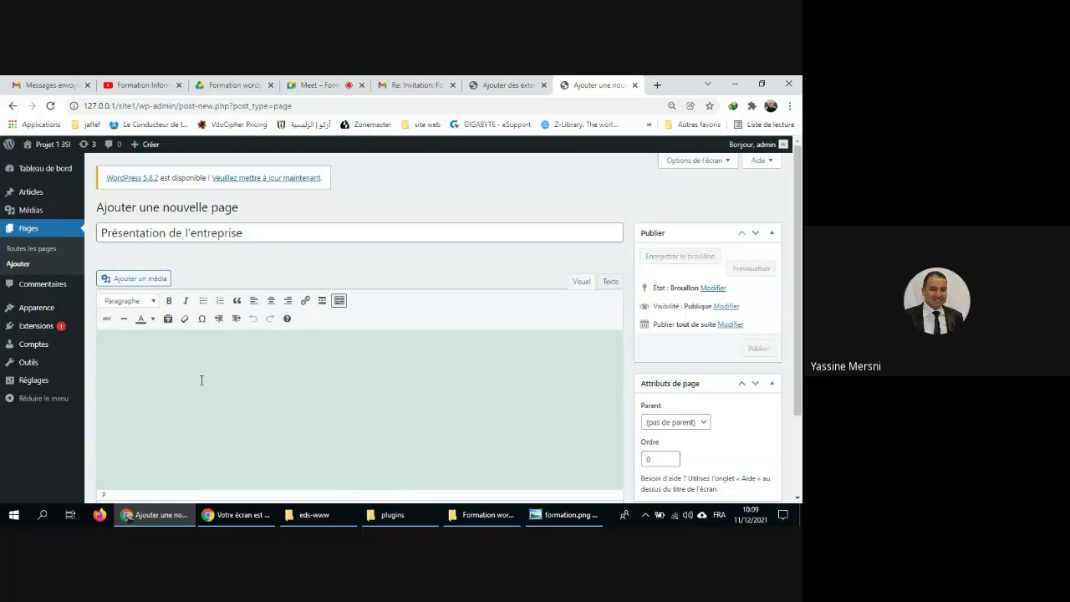
pyautogui.write('Voic')
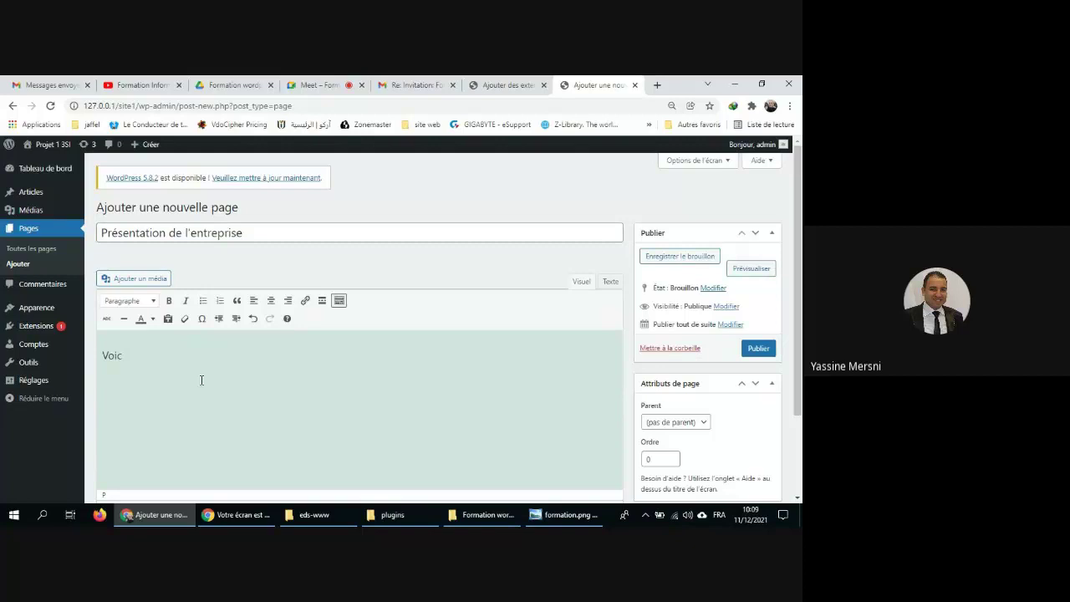
pyautogui.write('i ')
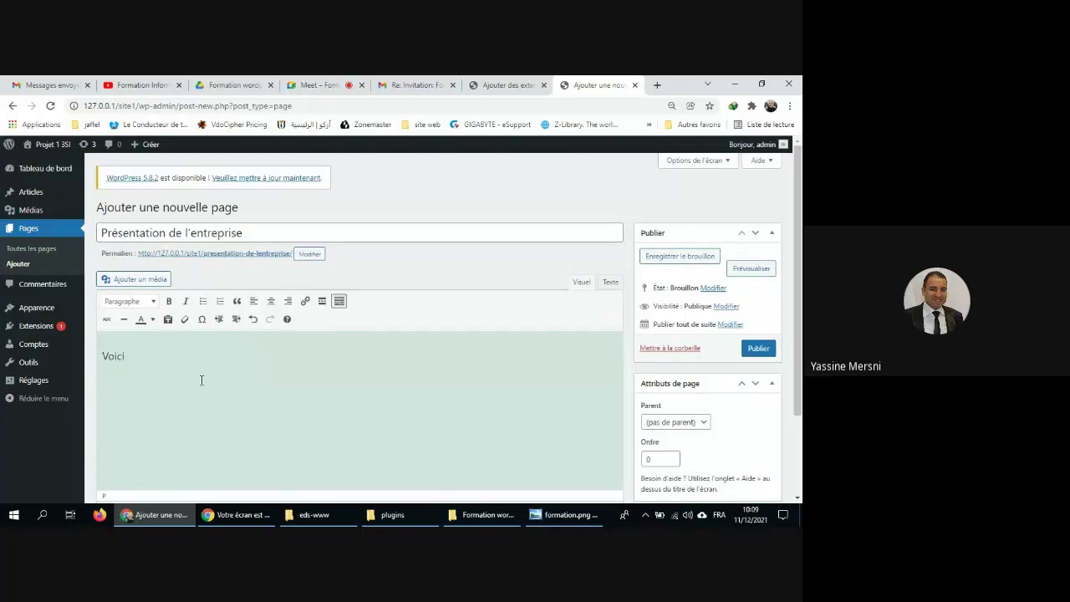
pyautogui.write('le contenu de la page présentation')
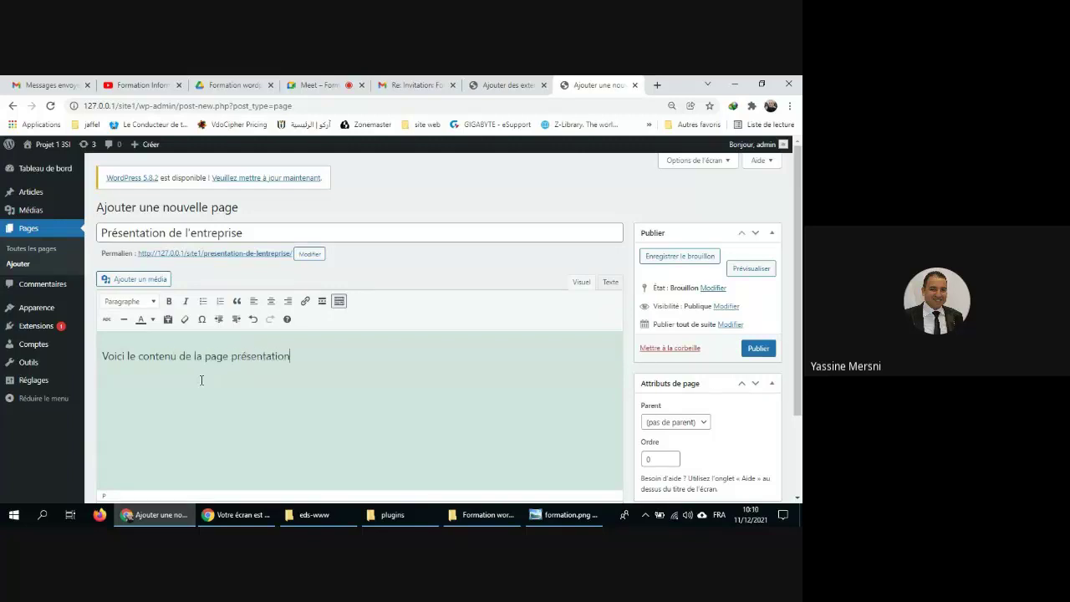
# Centre the sentence, publish the page, and start another new page from the pages list
pyautogui.tripleClick(177, 355)
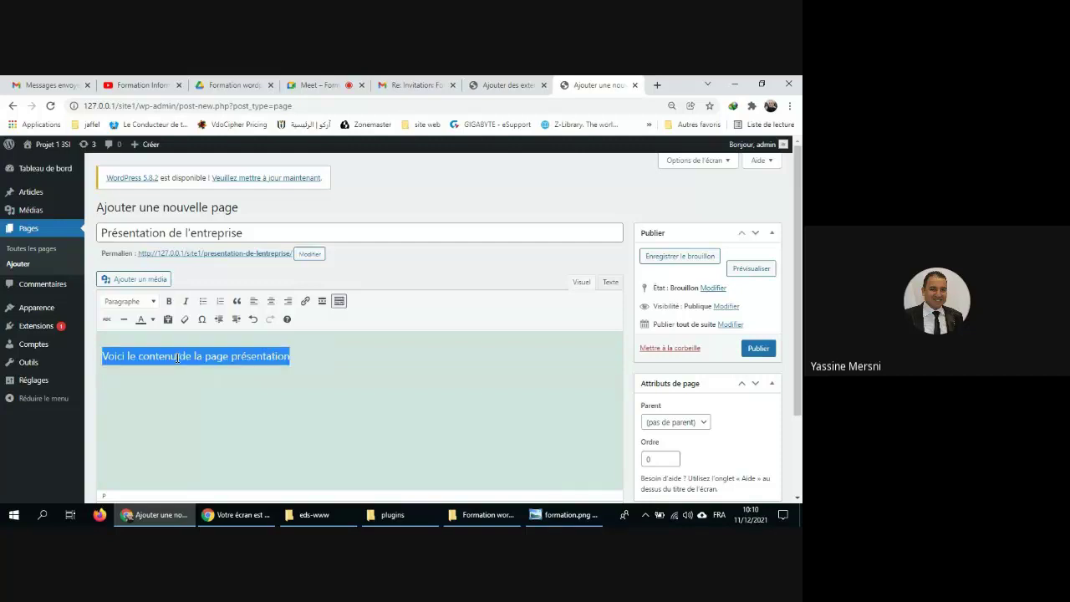
pyautogui.click(270, 302)
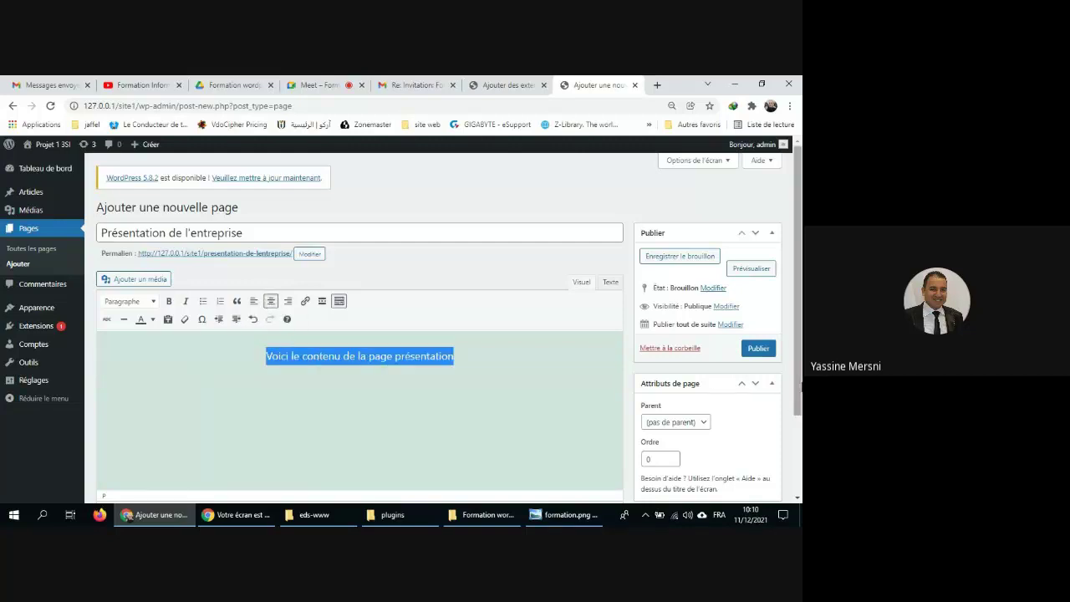
pyautogui.click(759, 349)
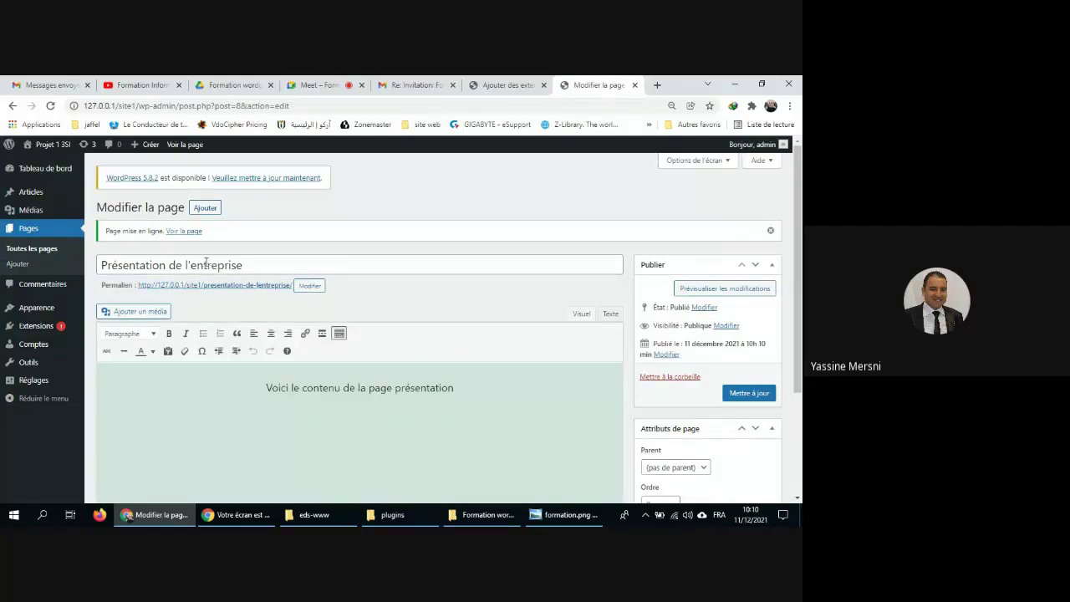
pyautogui.click(35, 250)
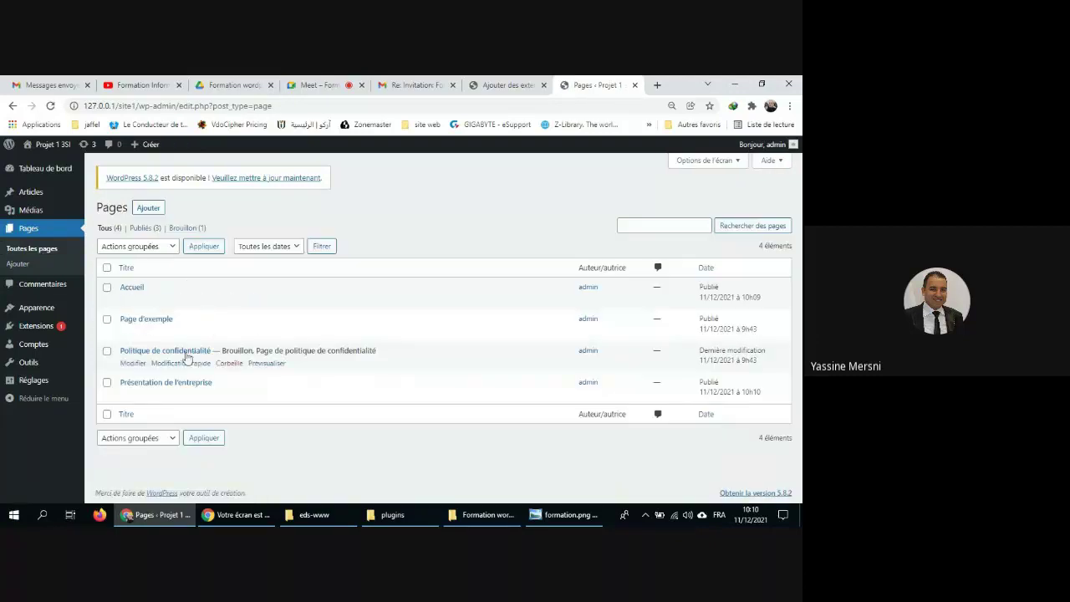
pyautogui.click(151, 209)
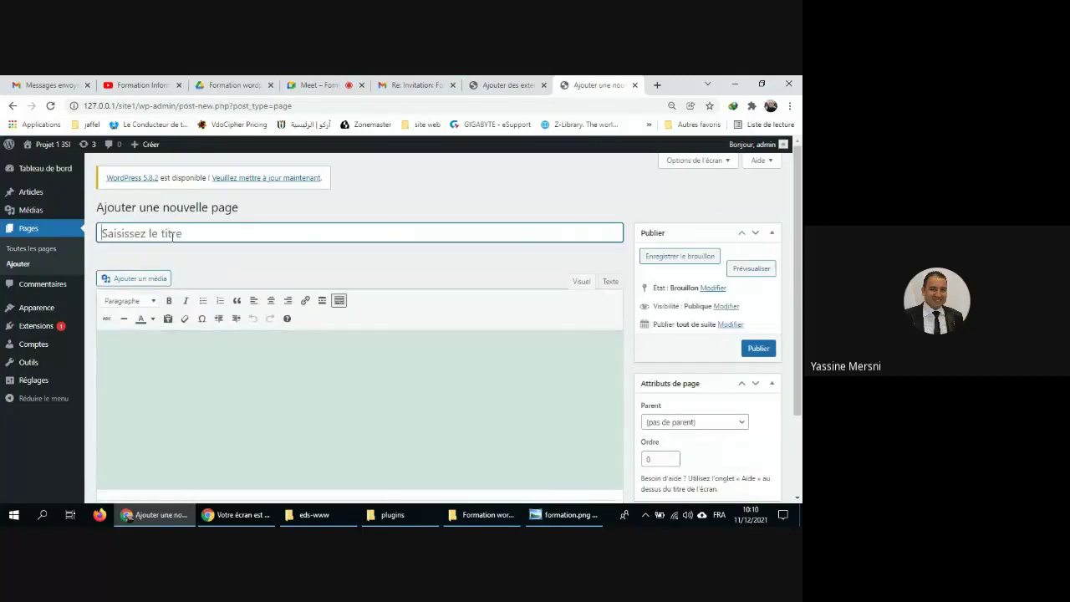
# Title the new page 'contact' with body 'Voici le contenu de la page contact'
pyautogui.click(171, 237)
pyautogui.write('contact')
pyautogui.click(235, 363)
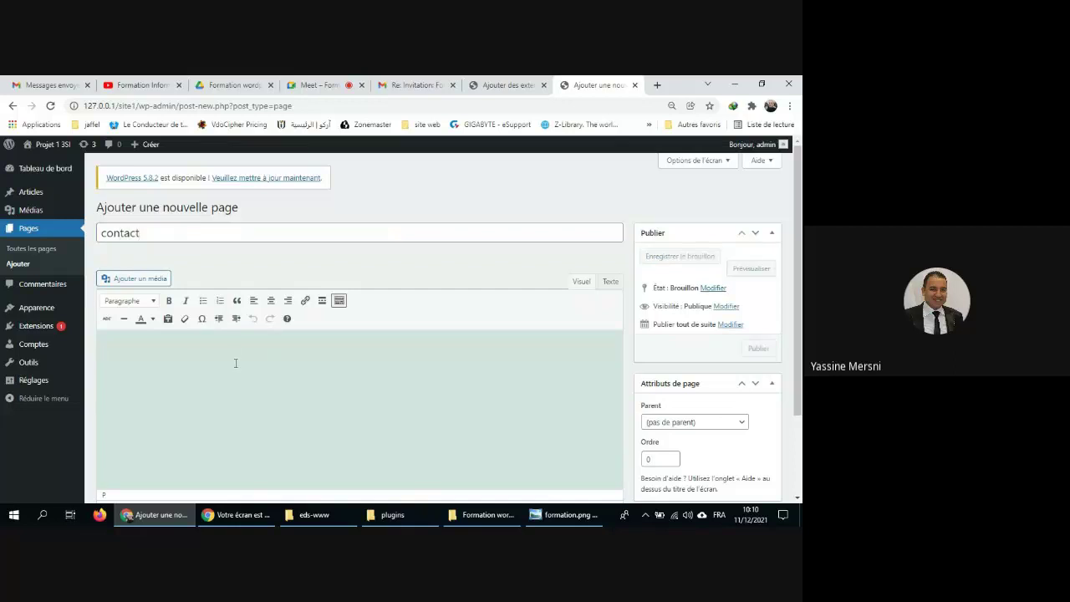
pyautogui.write('Voici le co')
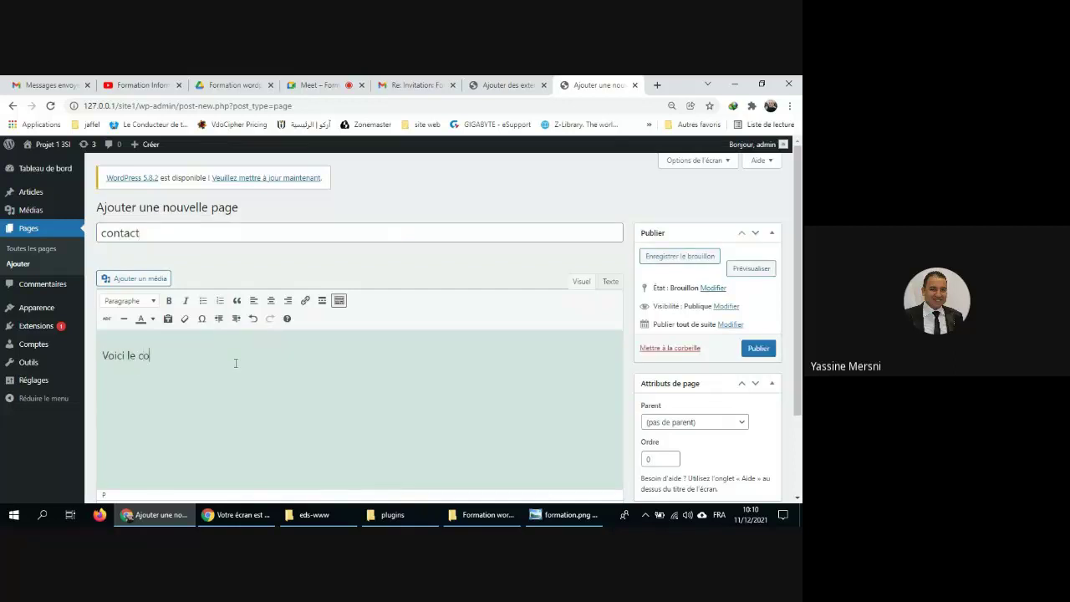
pyautogui.write('ntenu de la')
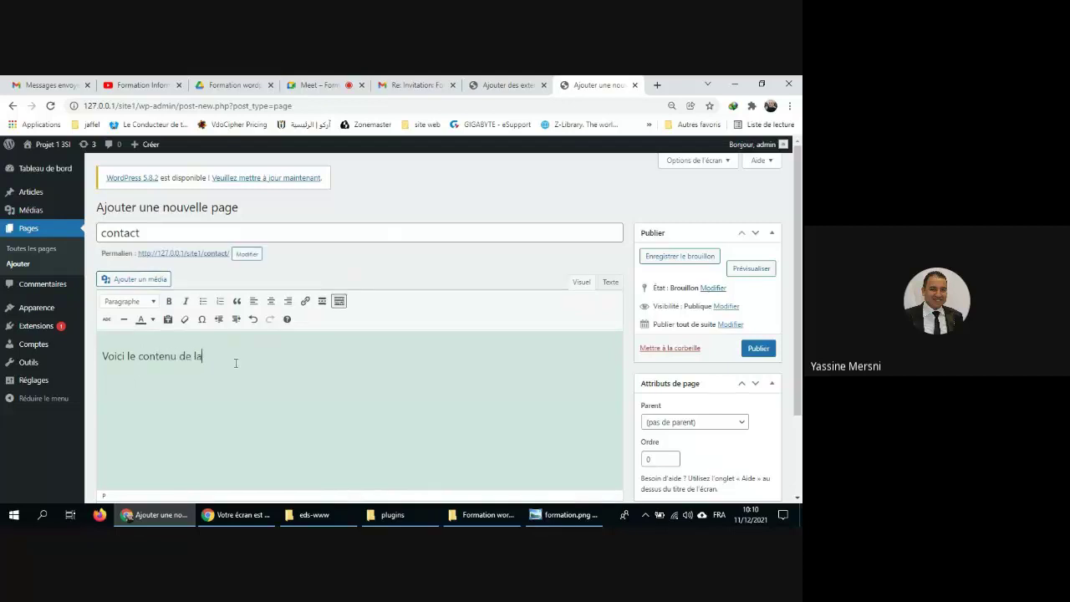
pyautogui.write(' page contact')
# Centre the sentence, publish the contact page, and return to Toutes les pages
pyautogui.tripleClick(236, 363)
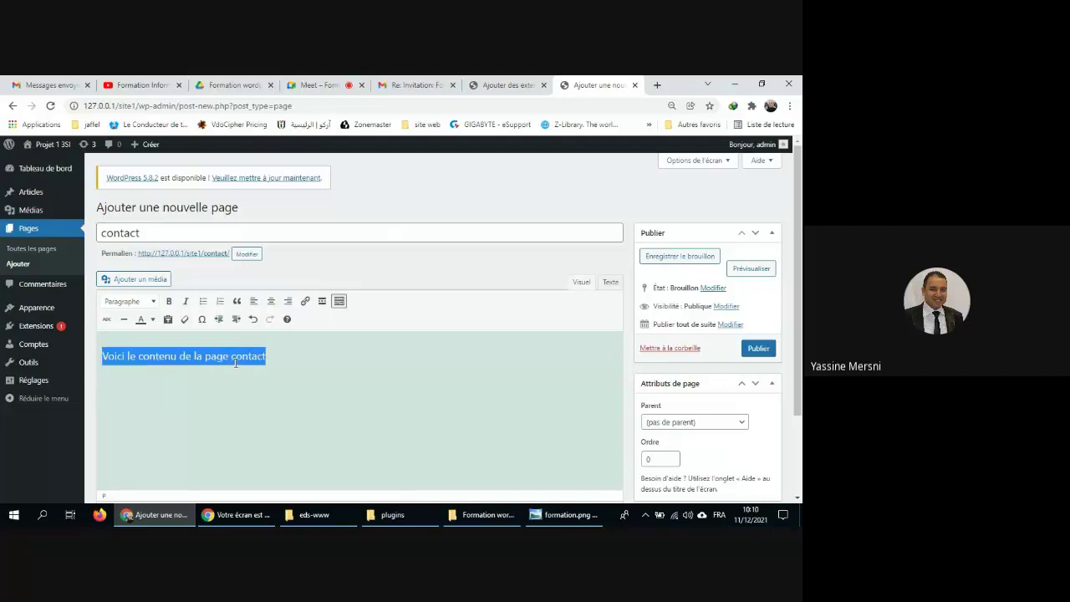
pyautogui.click(270, 301)
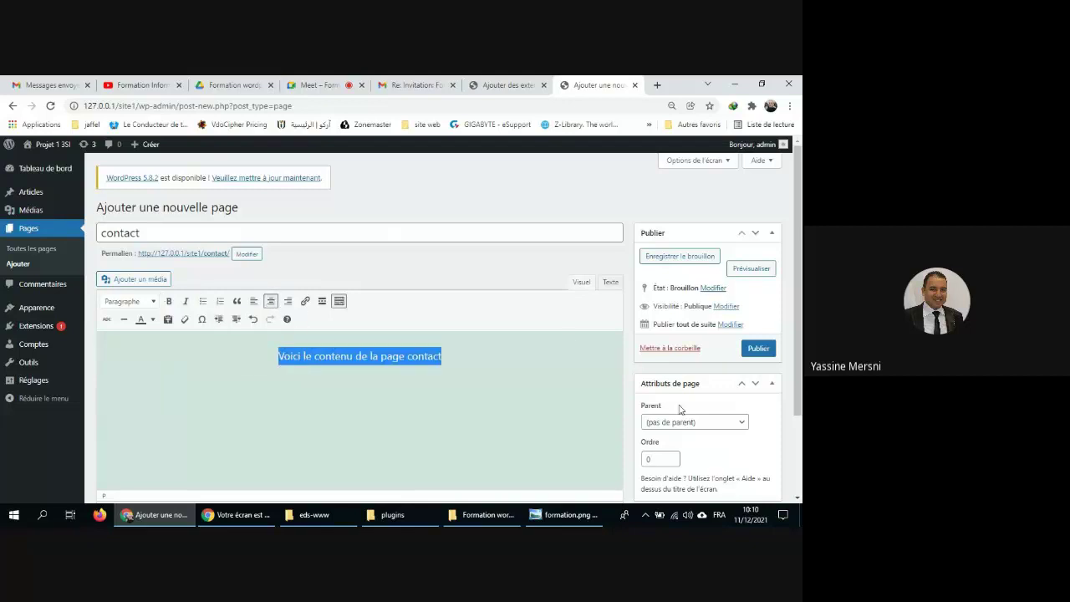
pyautogui.click(759, 348)
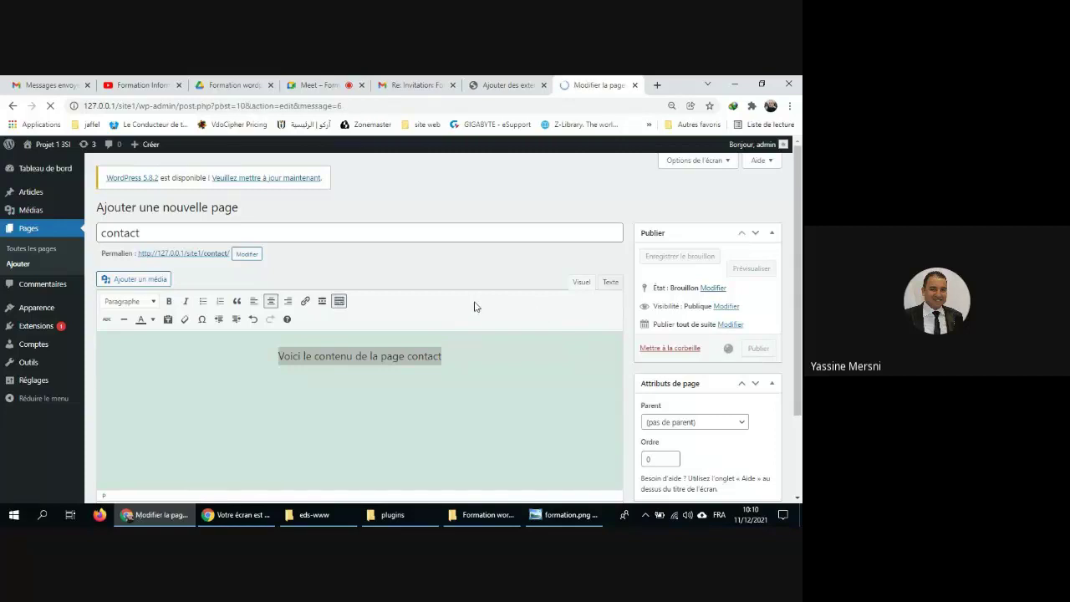
pyautogui.click(58, 256)
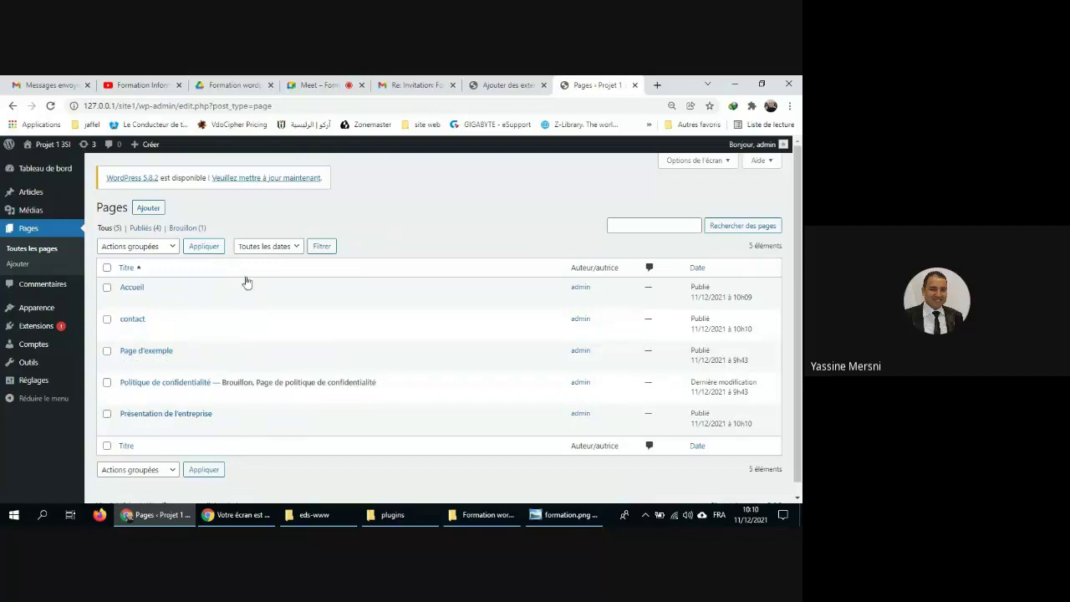
# Open Aller sur le site in a new tab and view the public home page
pyautogui.rightClick(47, 165)
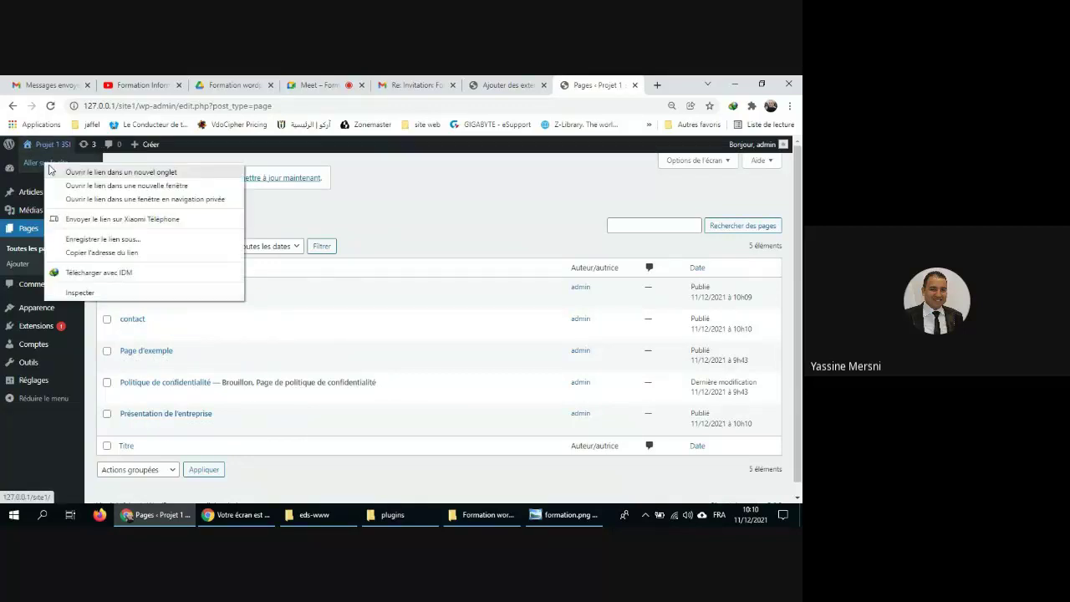
pyautogui.click(84, 172)
pyautogui.click(591, 84)
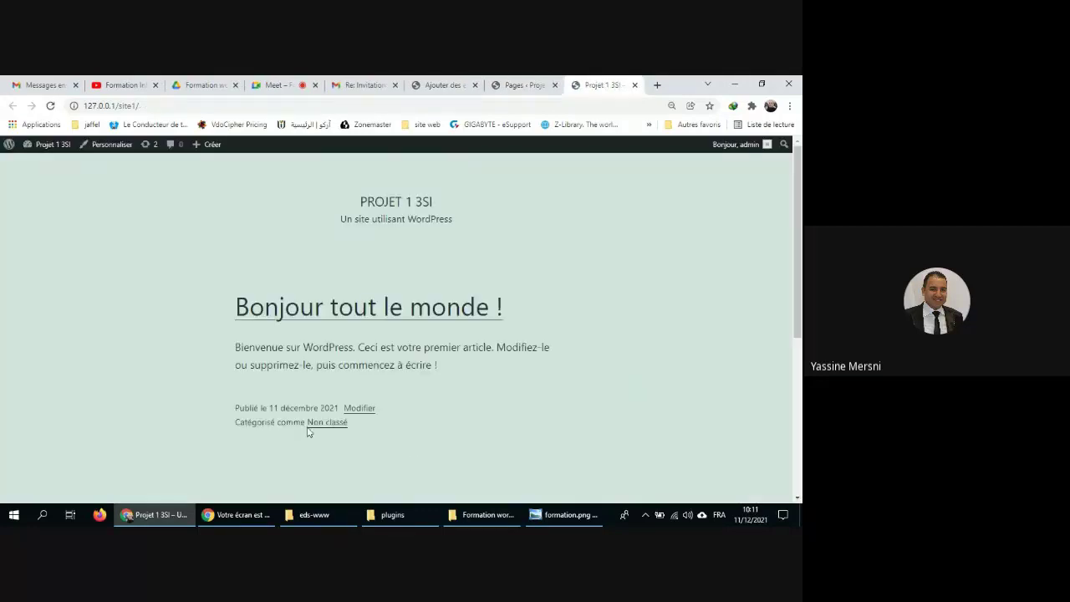
pyautogui.click(515, 78)
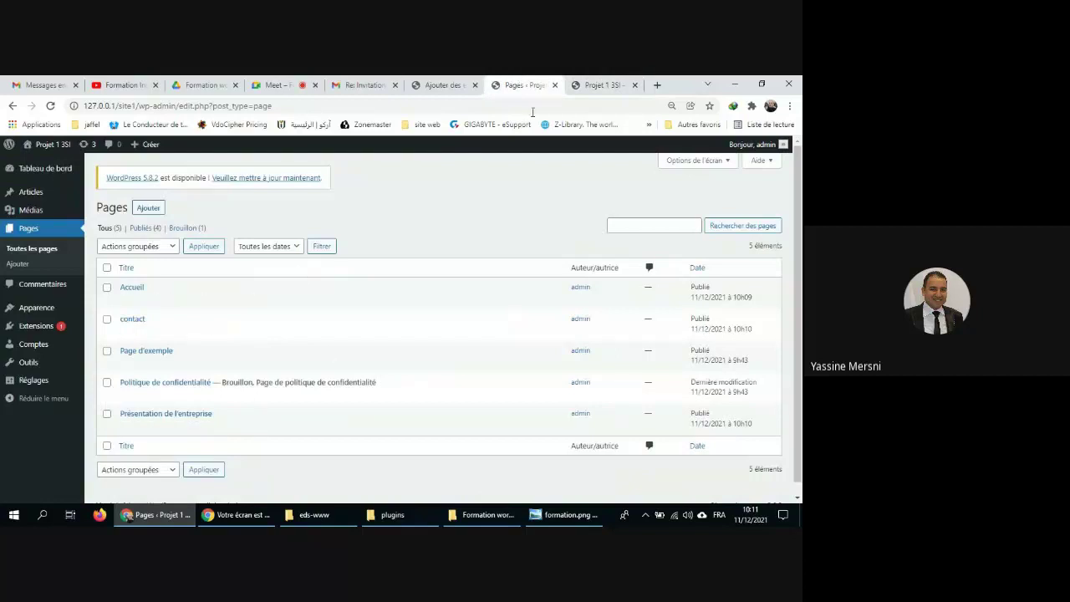
pyautogui.click(602, 85)
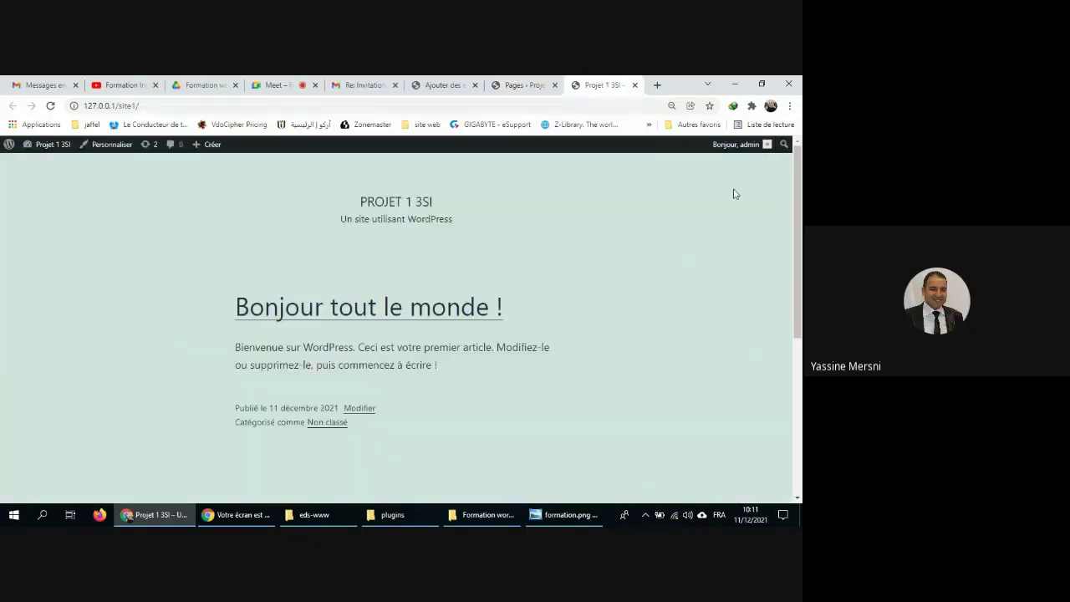
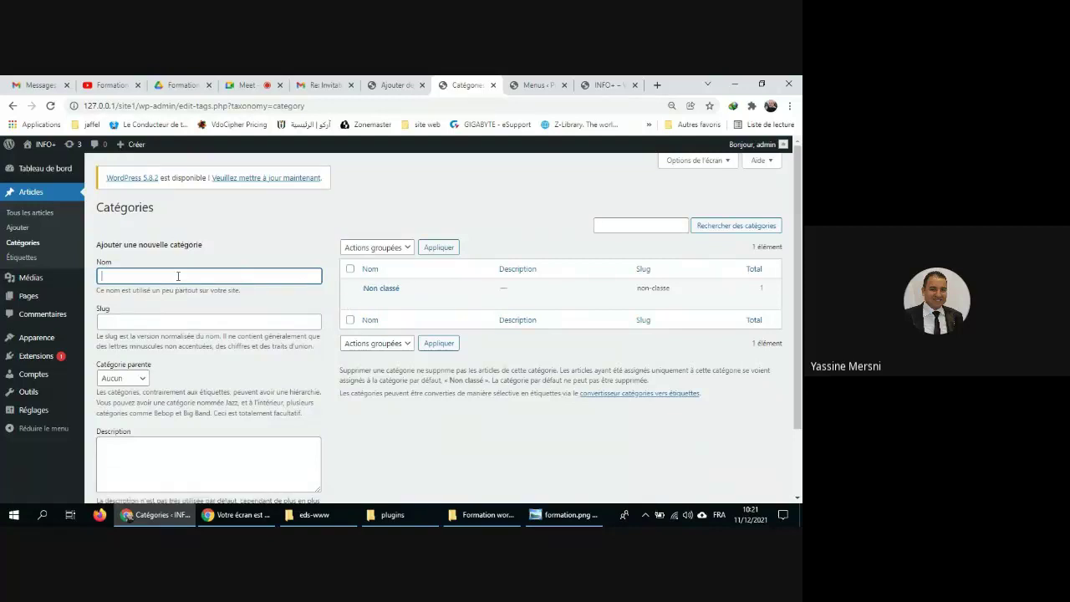
# Add a new post category named 'Actualités' (slug actualites) to the category list
pyautogui.write('Actualités')
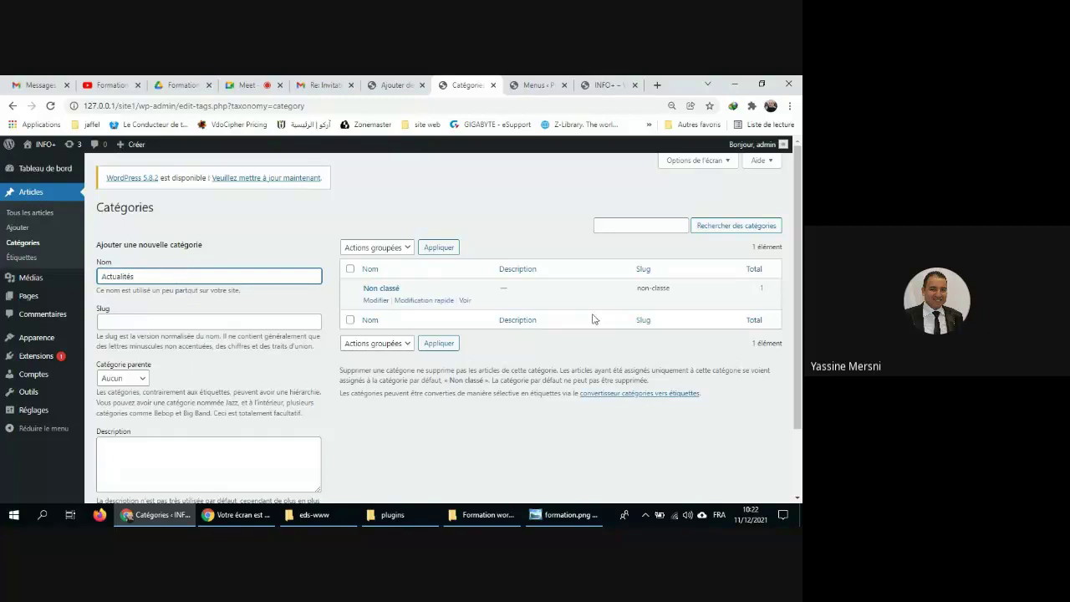
pyautogui.scroll(-1, 327, 467)
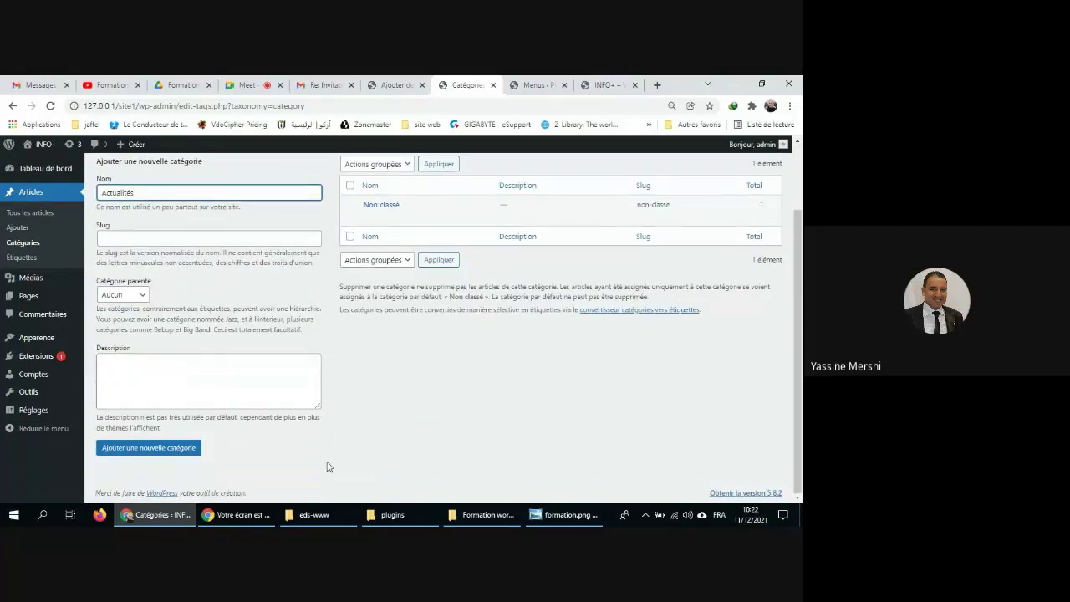
pyautogui.click(181, 449)
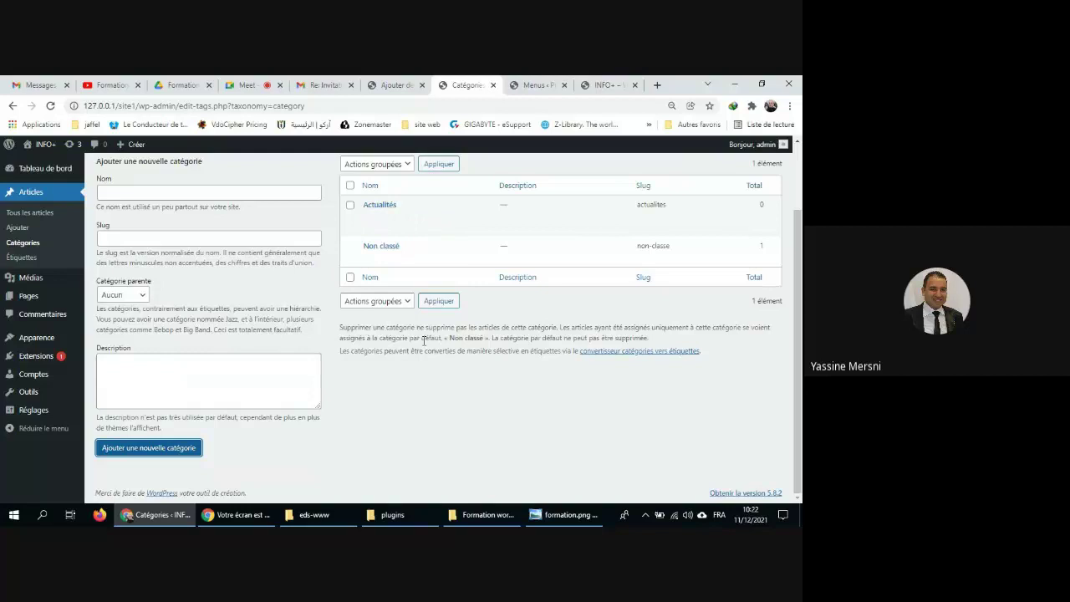
pyautogui.scroll(2, 599, 267)
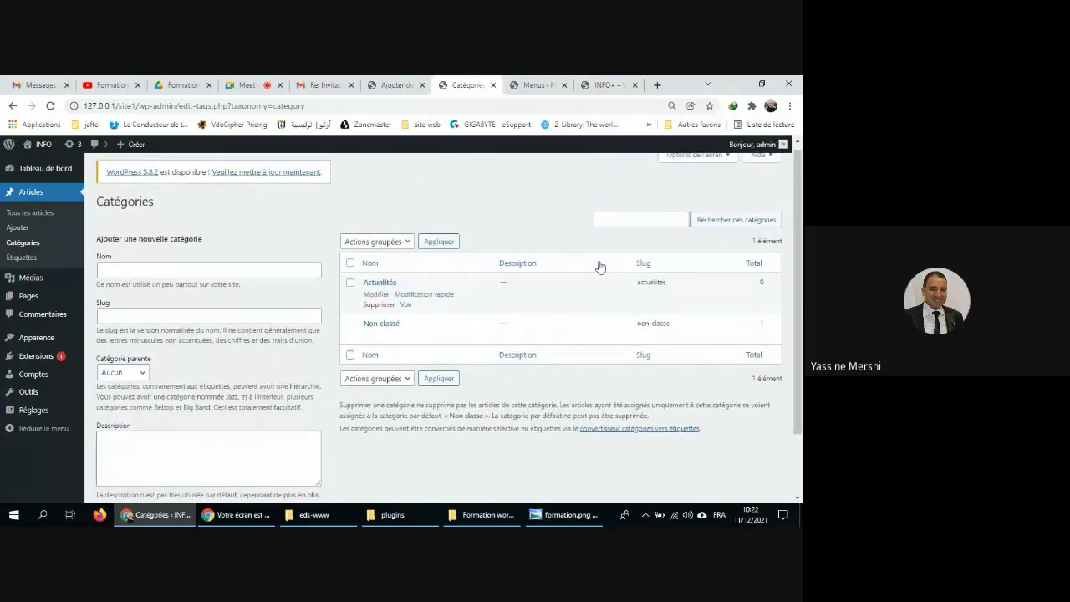
# Write and publish a new article titled 'News 1'
pyautogui.click(39, 230)
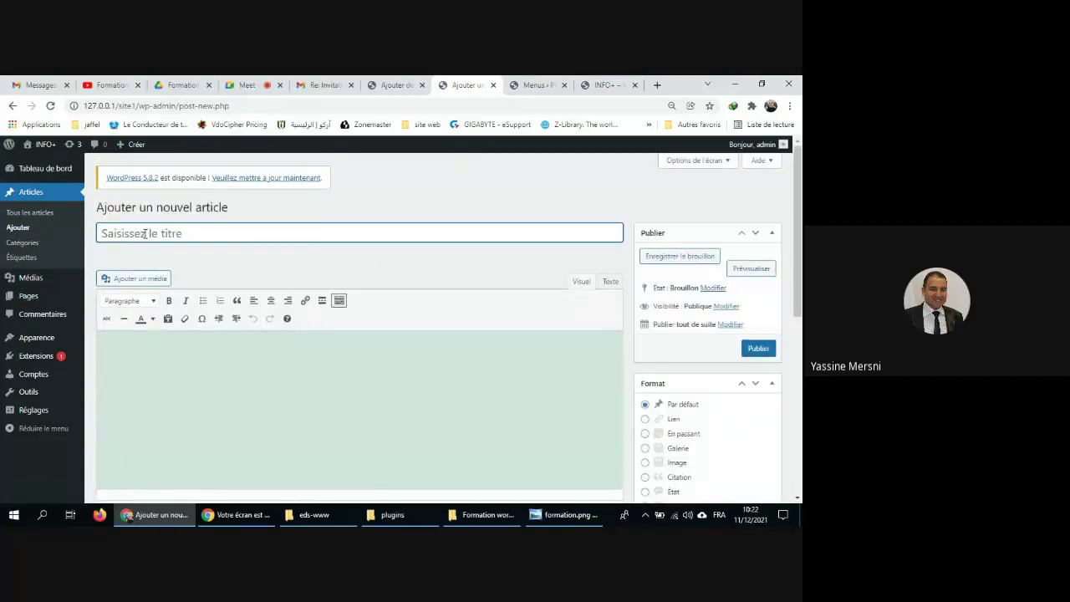
pyautogui.write('Arit')
pyautogui.press('BackSpace')
pyautogui.press('BackSpace')
pyautogui.press('BackSpace')
pyautogui.write('News 1')
pyautogui.click(277, 369)
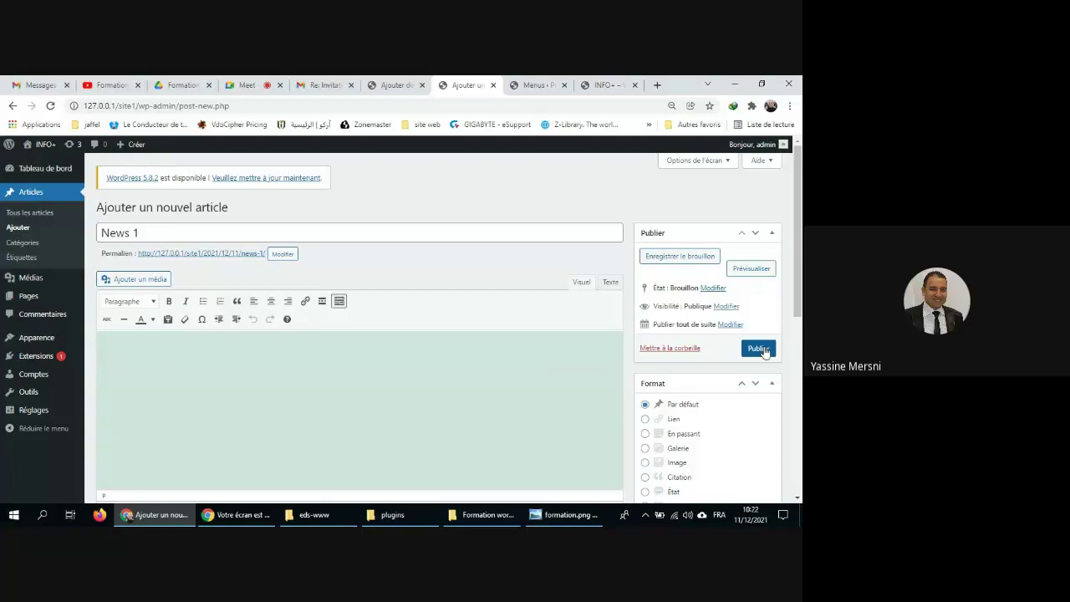
pyautogui.click(764, 351)
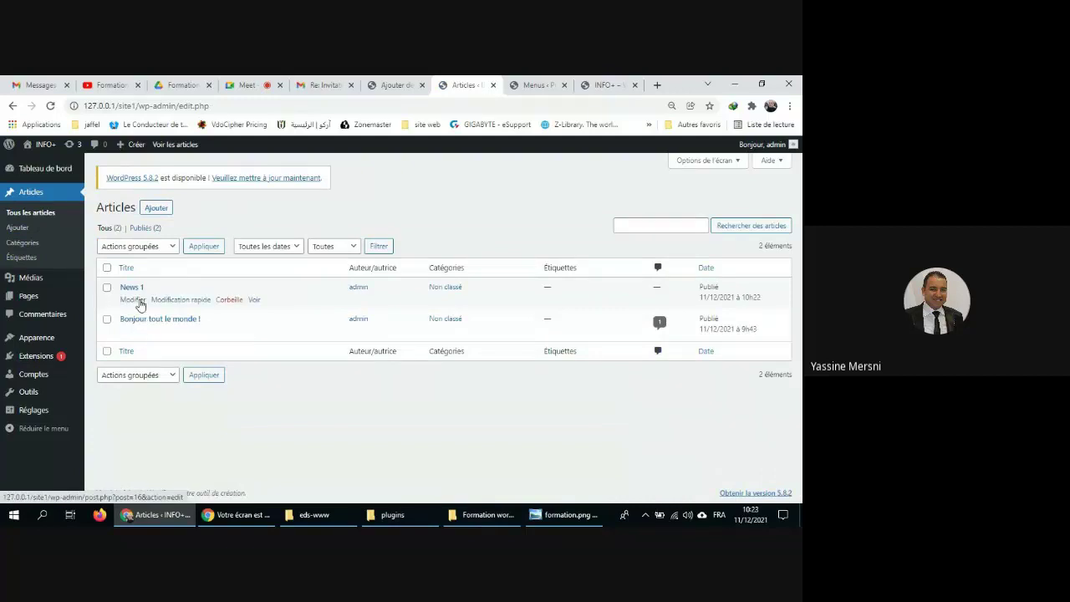
# Write and publish a second article titled 'Participation au foire informatique'
pyautogui.click(18, 229)
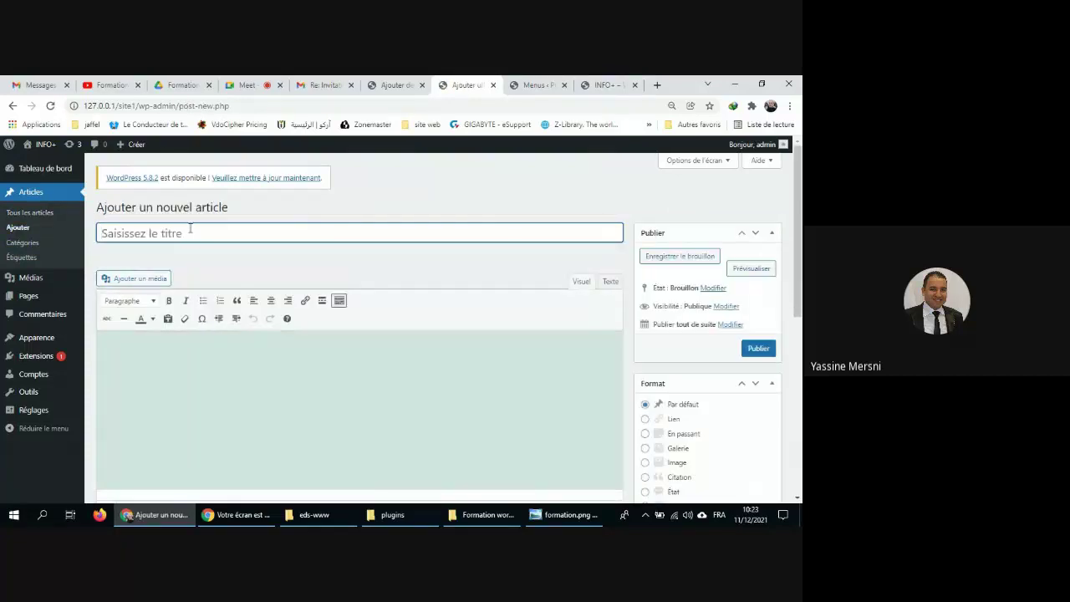
pyautogui.write('Participation au foire inform')
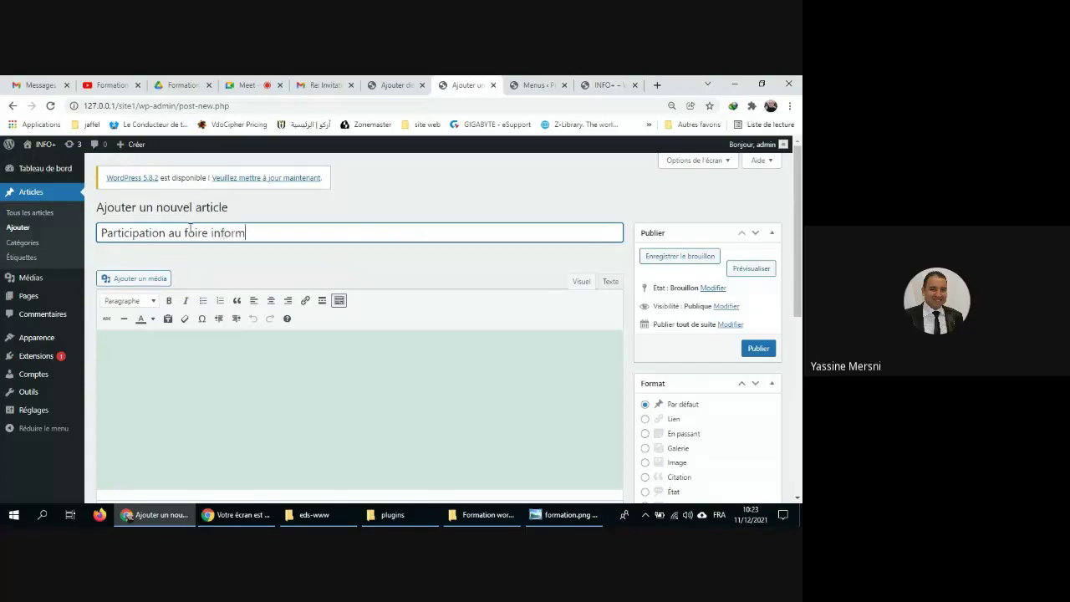
pyautogui.write('atique')
pyautogui.click(224, 360)
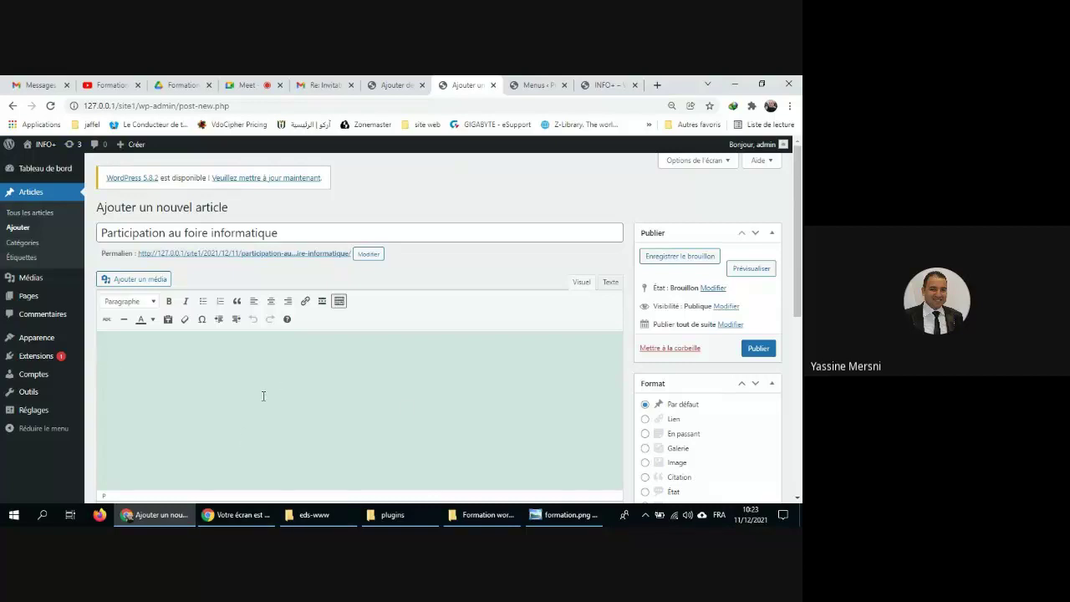
pyautogui.click(758, 348)
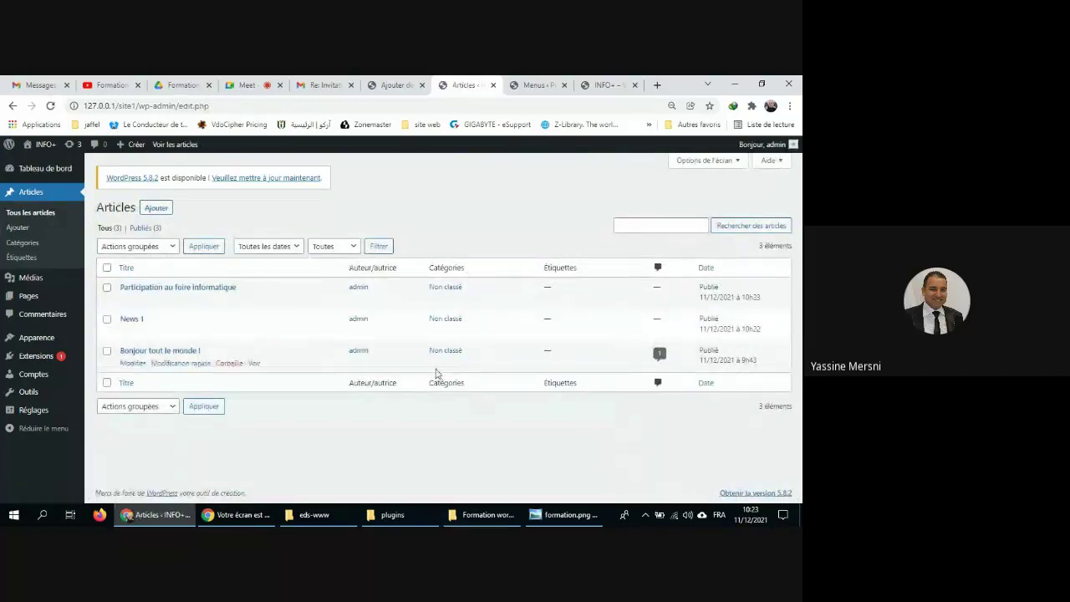
# Open the 'News 1' article for editing from the list of all articles
pyautogui.click(58, 246)
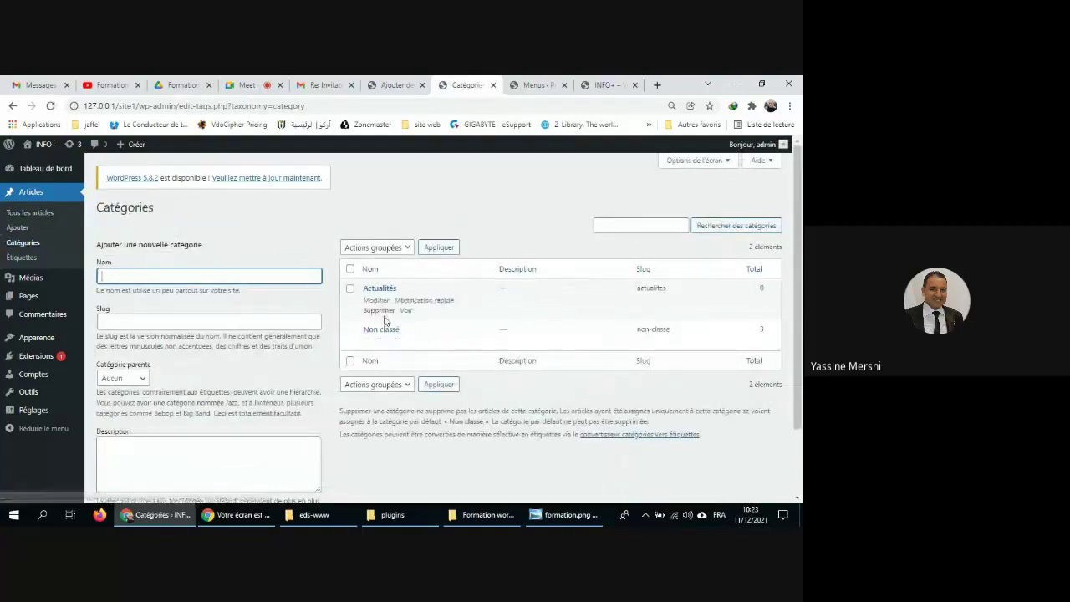
pyautogui.click(42, 220)
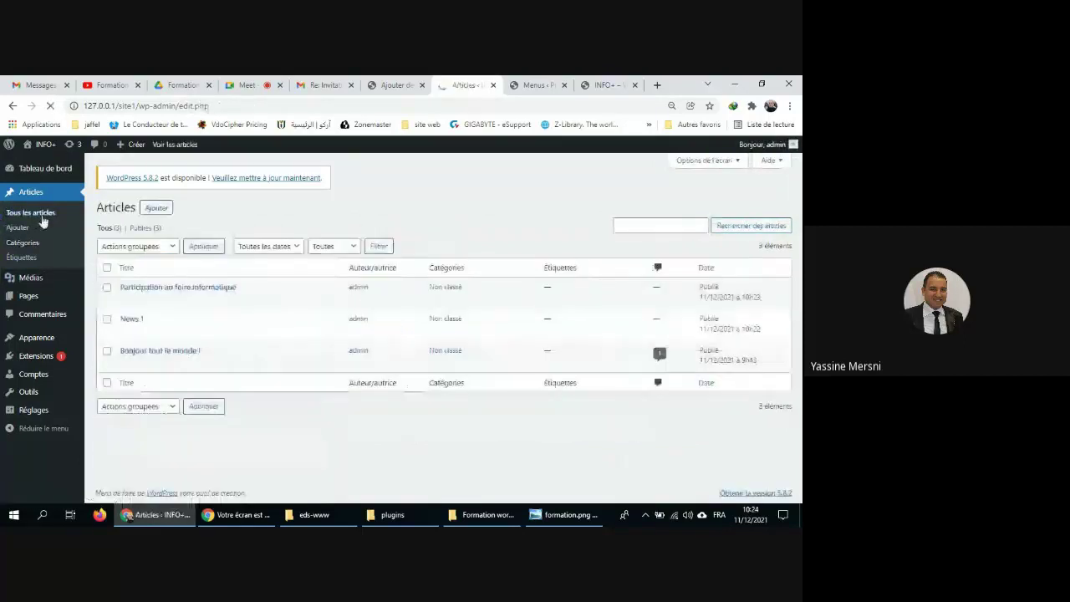
pyautogui.moveTo(125, 328)
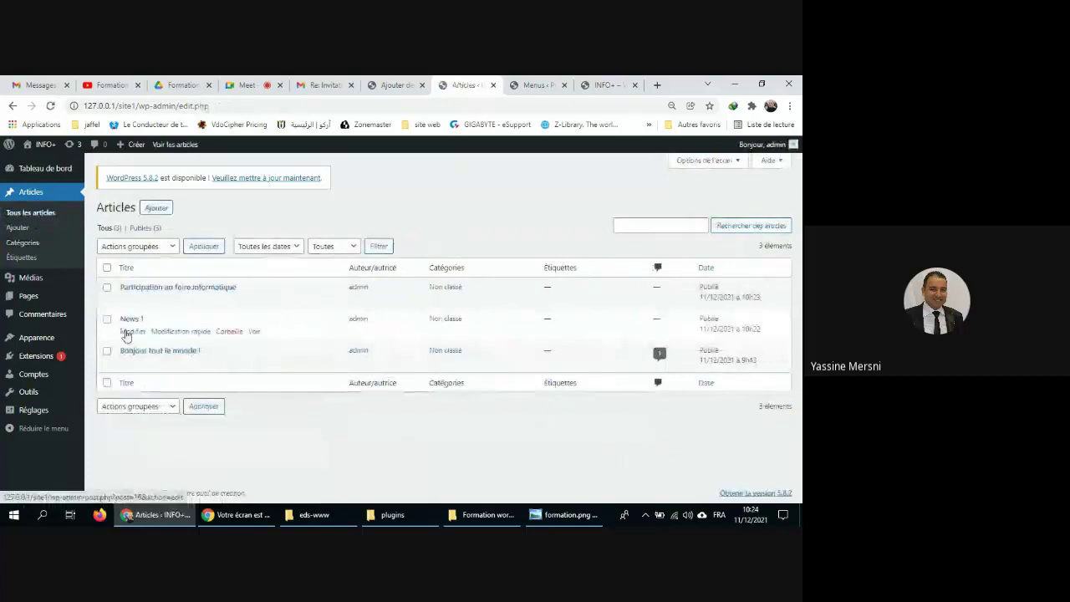
pyautogui.click(124, 333)
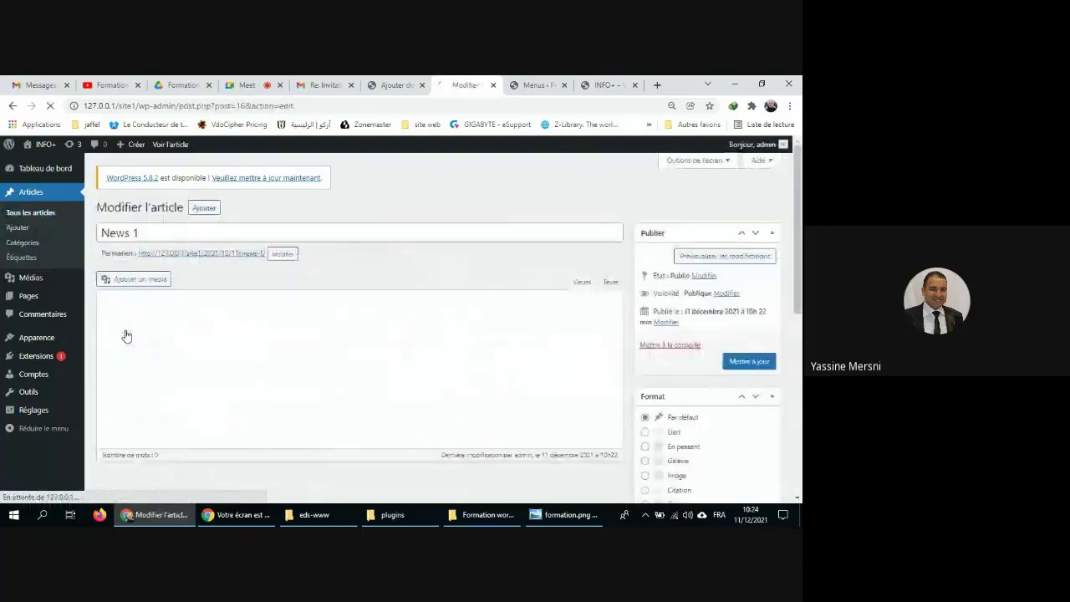
# Move 'News 1' from Non classé to Actualités and save the update
pyautogui.moveTo(799, 243); pyautogui.dragTo(800, 290)
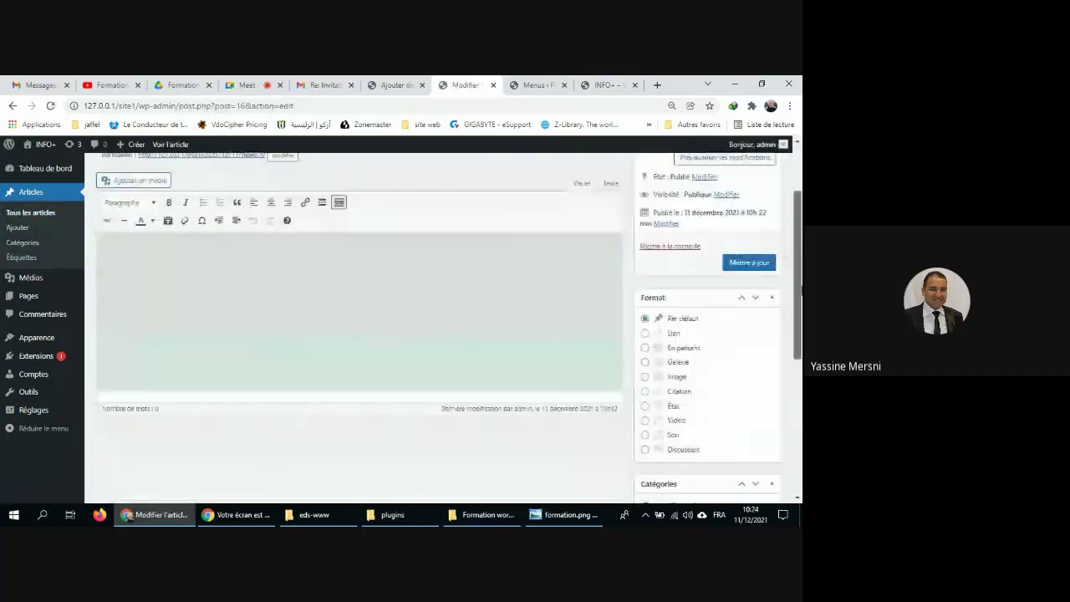
pyautogui.scroll(-2, 711, 375)
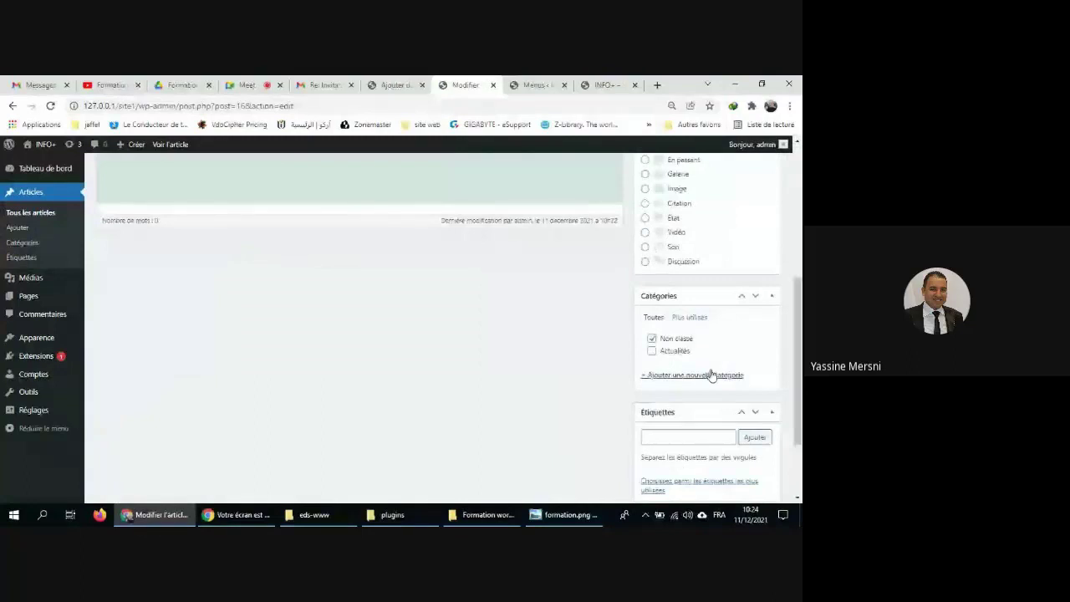
pyautogui.click(653, 350)
pyautogui.click(652, 338)
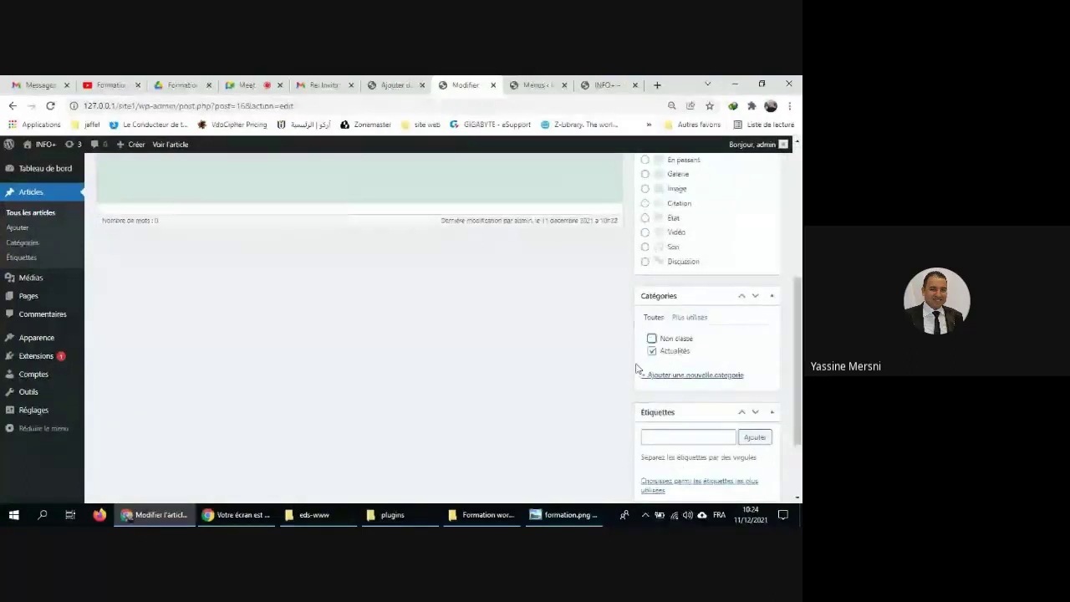
pyautogui.moveTo(799, 373); pyautogui.dragTo(801, 285)
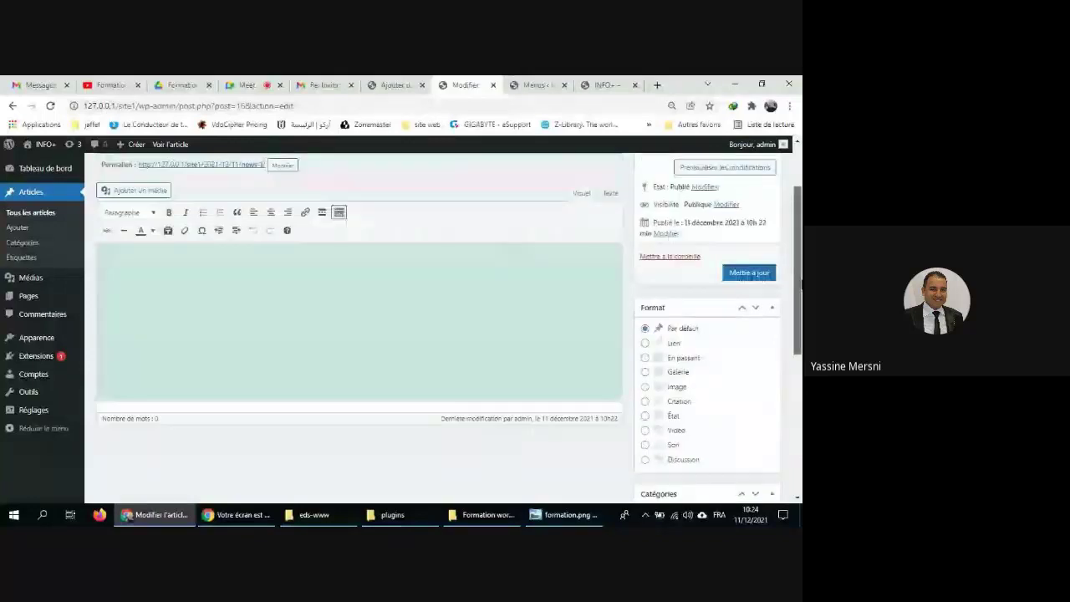
pyautogui.click(741, 274)
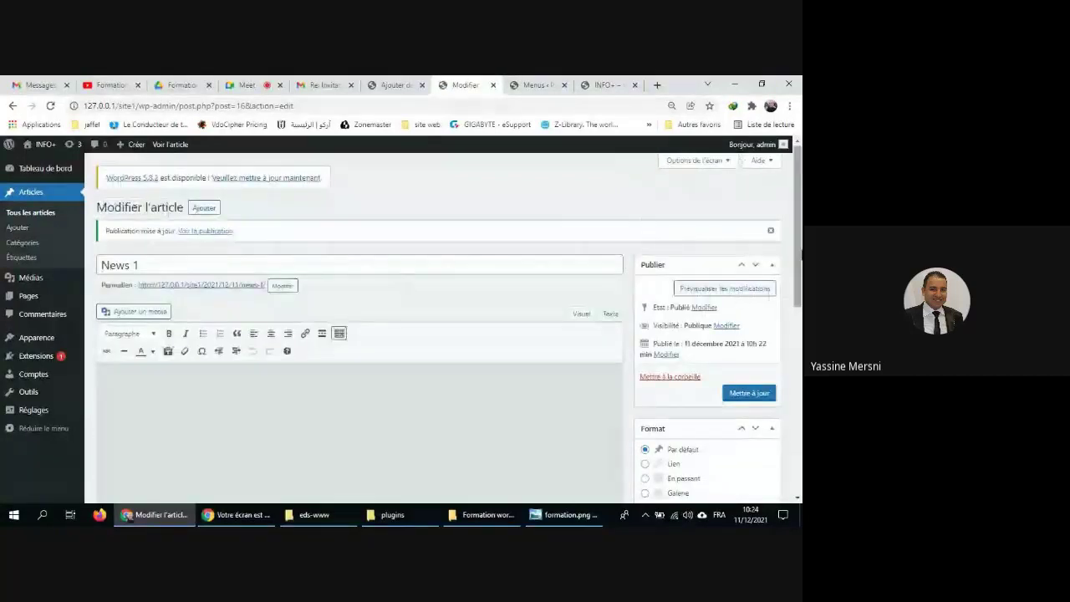
pyautogui.moveTo(799, 266); pyautogui.dragTo(800, 300)
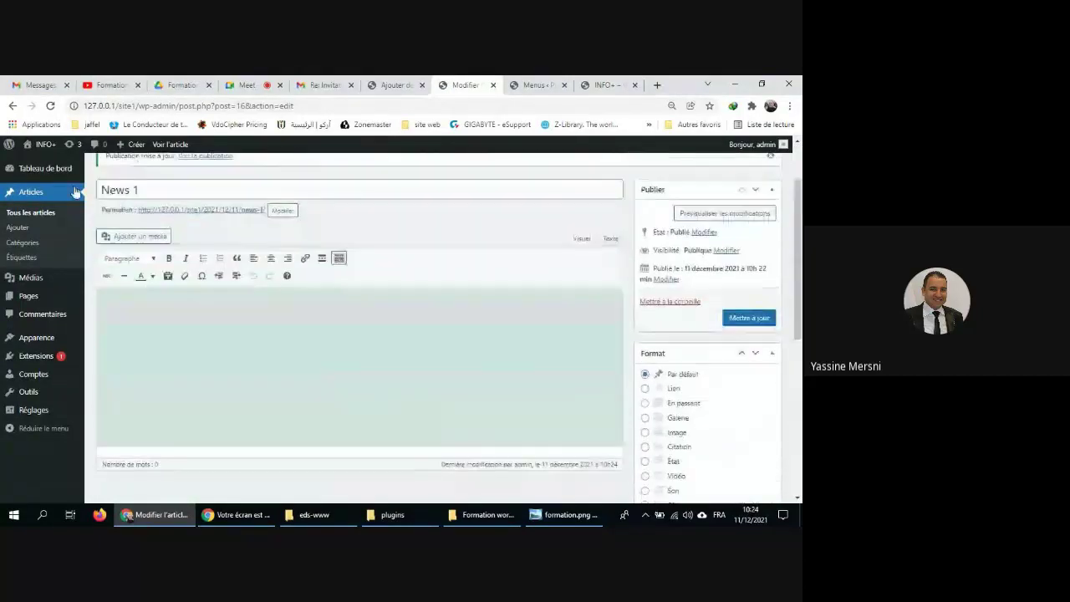
# Quick-edit 'Participation au foire informatique' into Actualités instead of Non classé, then reload the site homepage
pyautogui.click(31, 214)
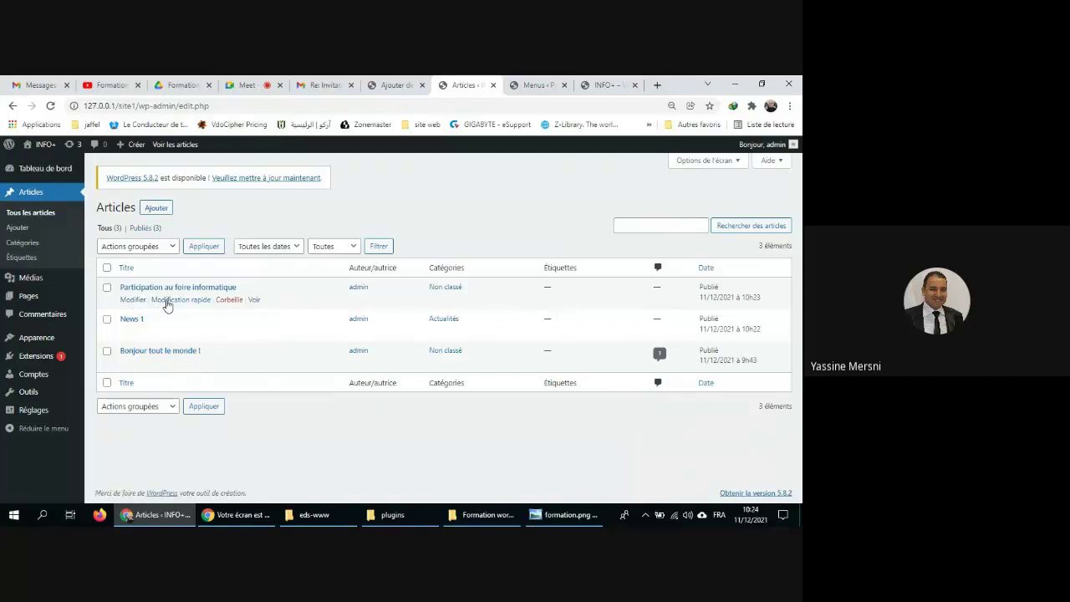
pyautogui.click(167, 302)
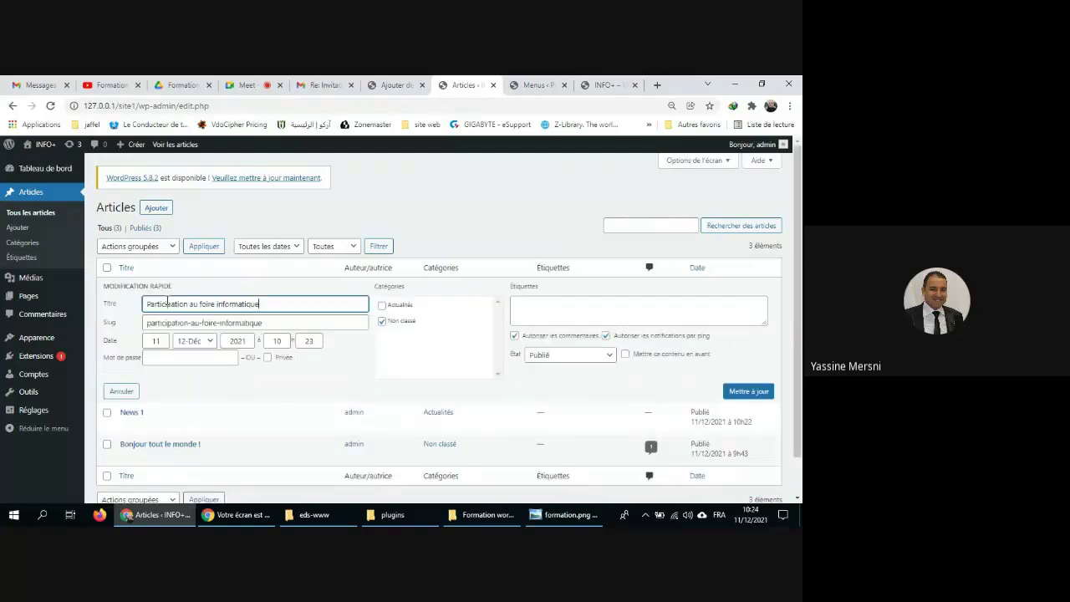
pyautogui.click(381, 306)
pyautogui.click(382, 323)
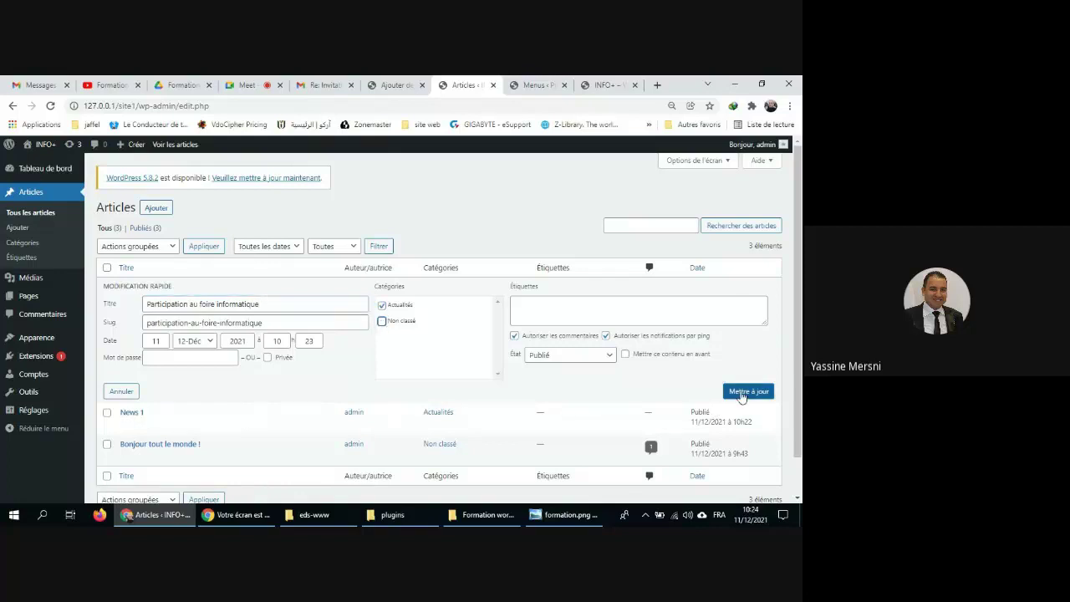
pyautogui.click(741, 393)
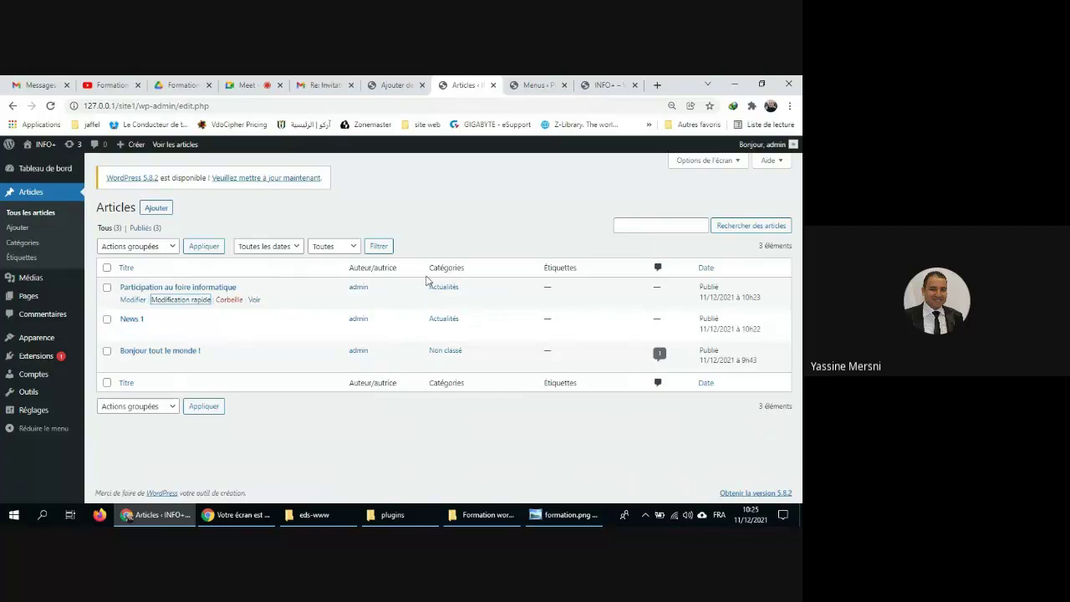
pyautogui.click(608, 85)
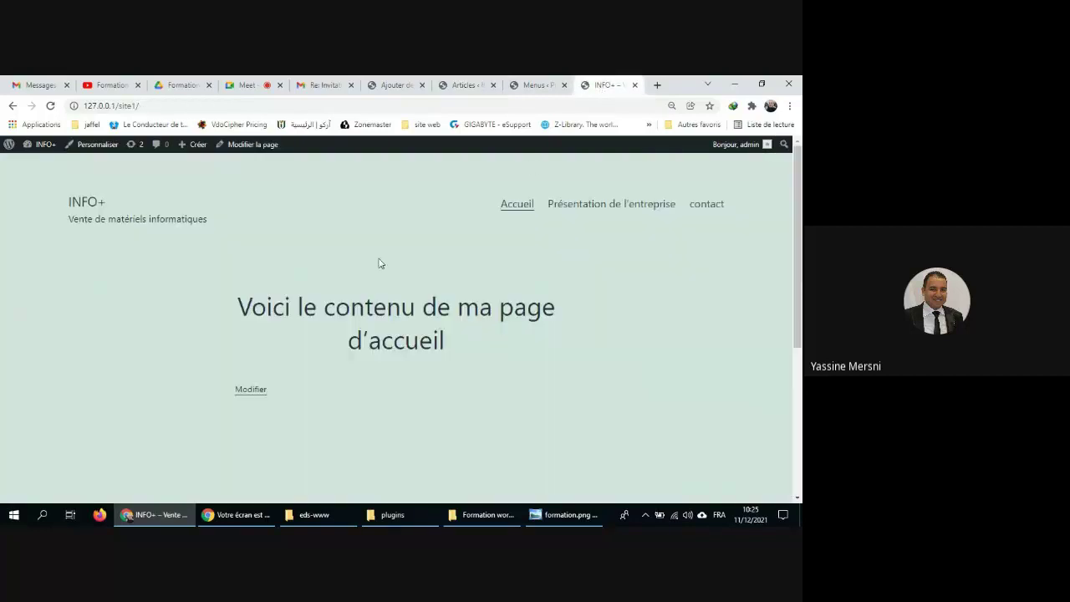
pyautogui.click(52, 107)
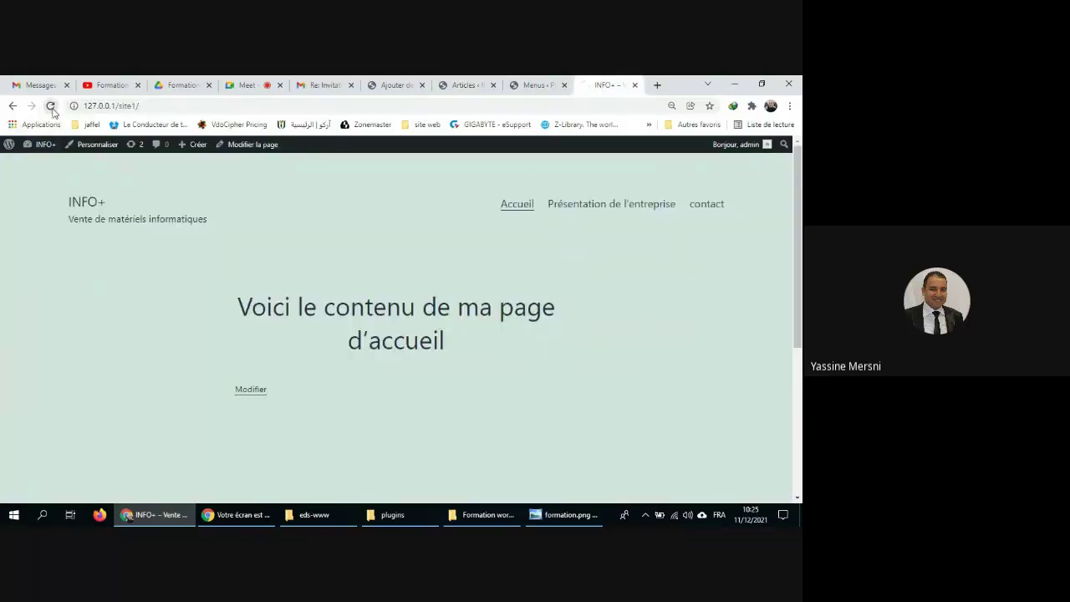
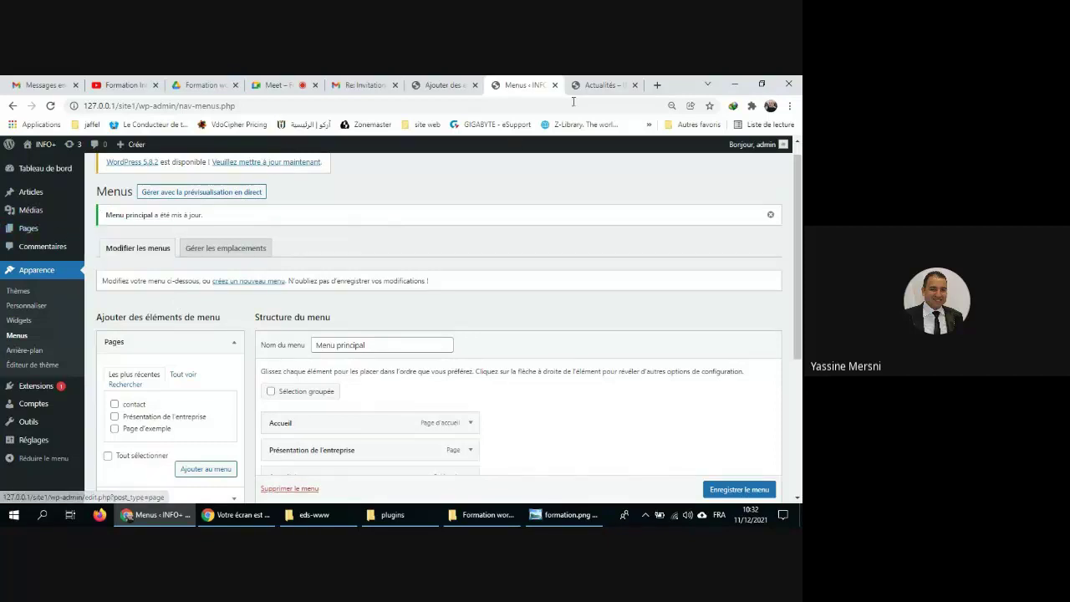
# Compare the front-end Actualités page with the menu editor, then open Articles > Catégories
pyautogui.click(596, 84)
pyautogui.click(525, 85)
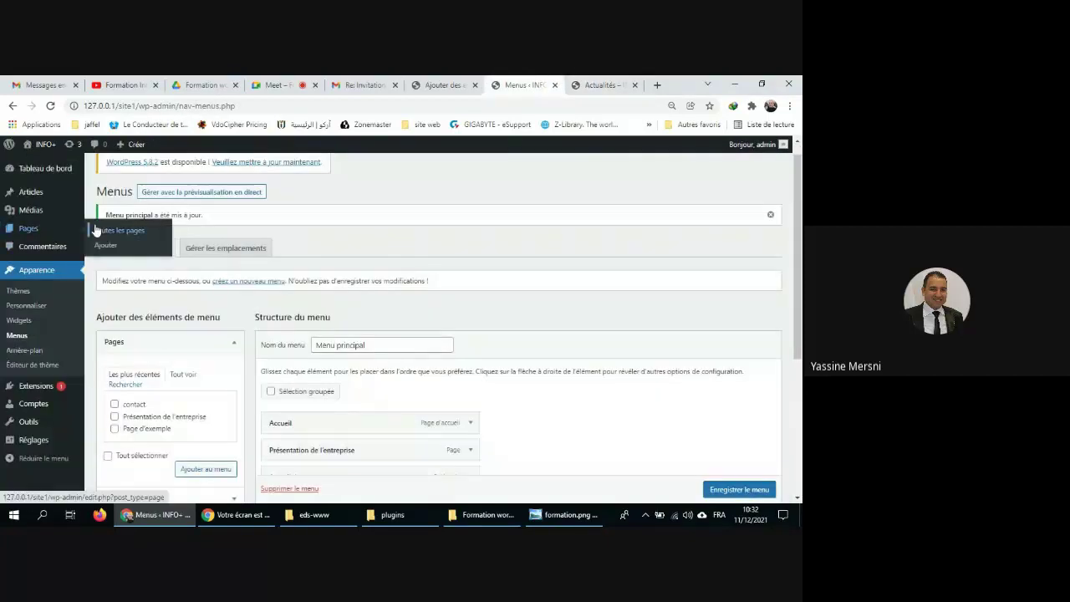
pyautogui.moveTo(63, 195)
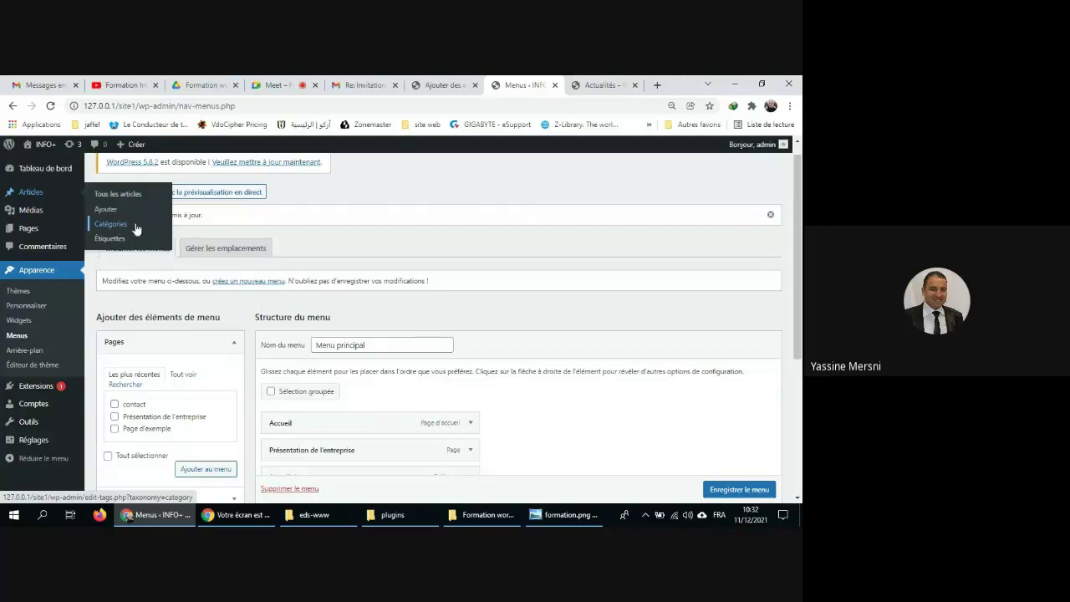
pyautogui.click(609, 85)
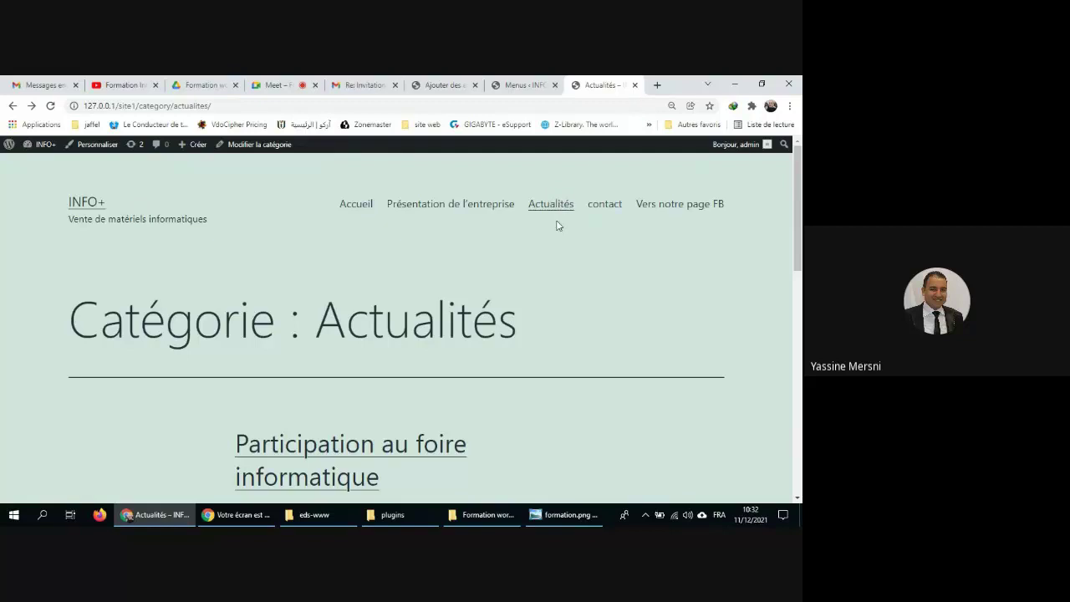
pyautogui.click(525, 85)
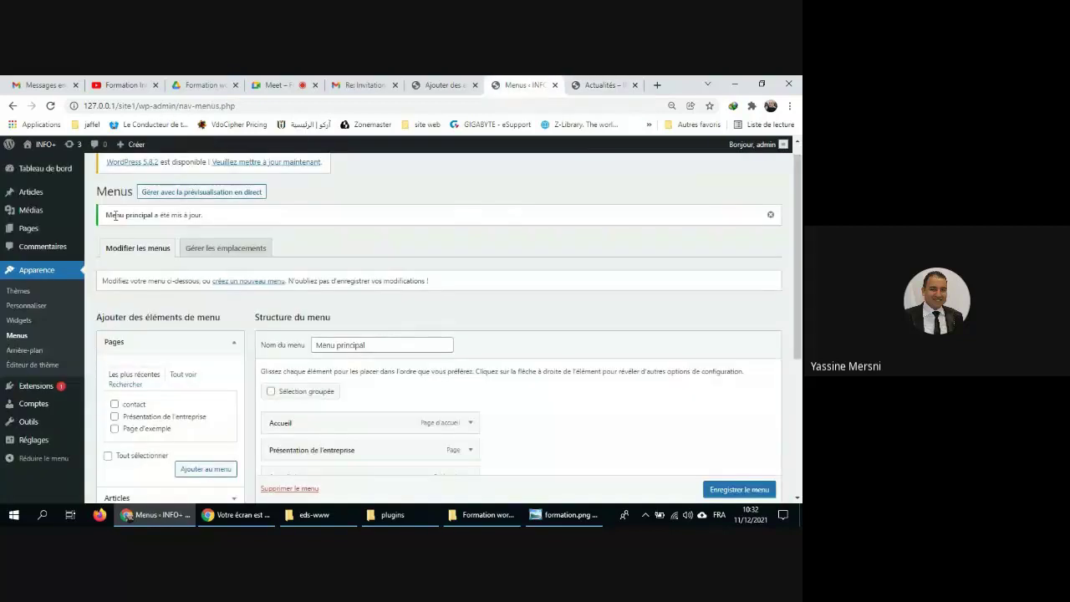
pyautogui.moveTo(56, 233)
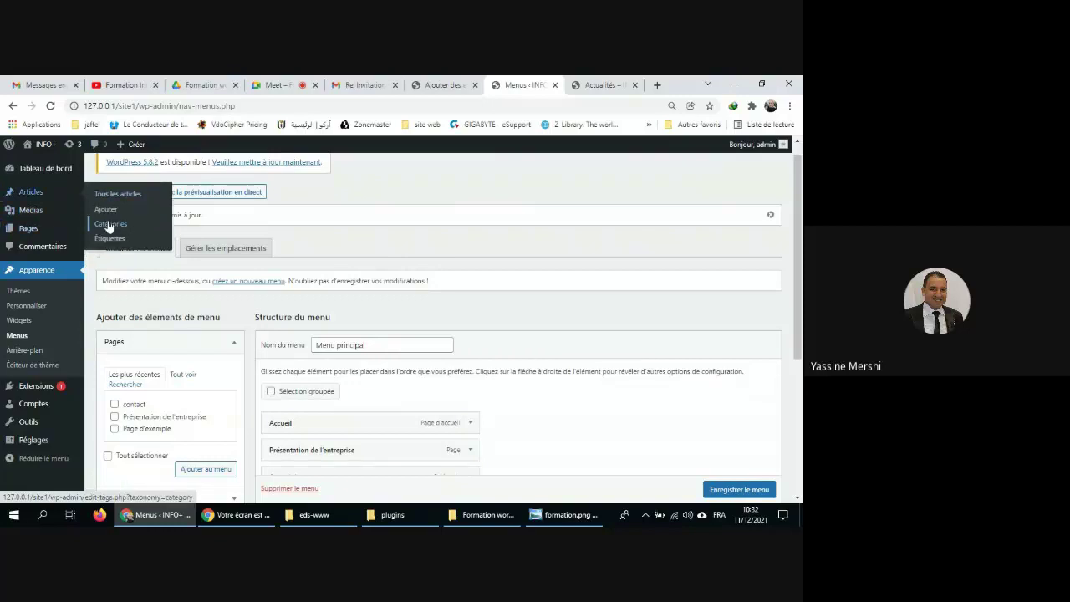
pyautogui.click(108, 225)
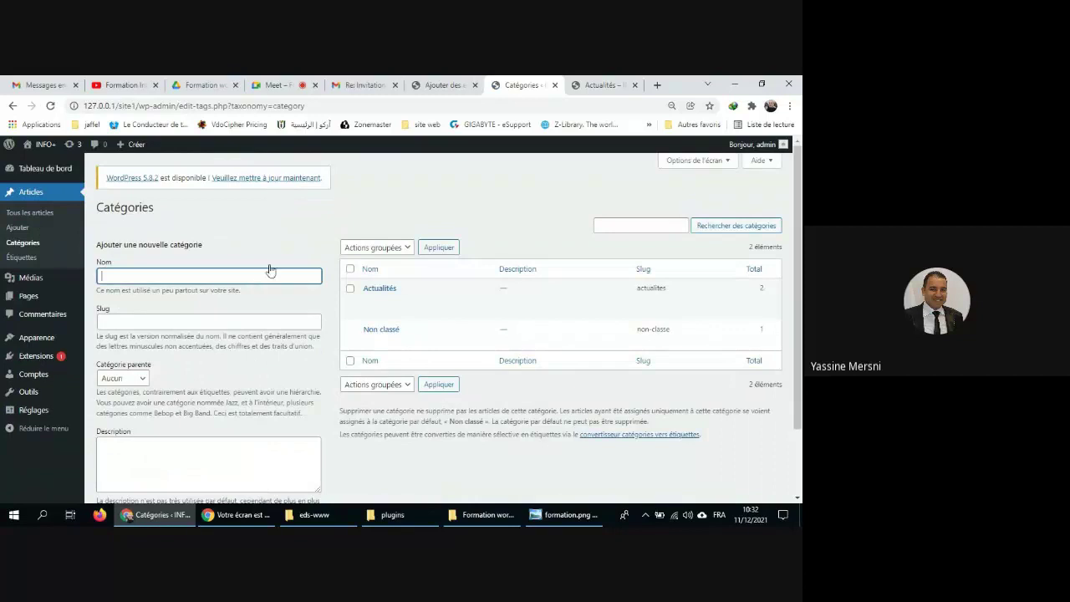
# Delete the Actualités category, reload the category list, and check the front-end Actualités page
pyautogui.moveTo(385, 311)
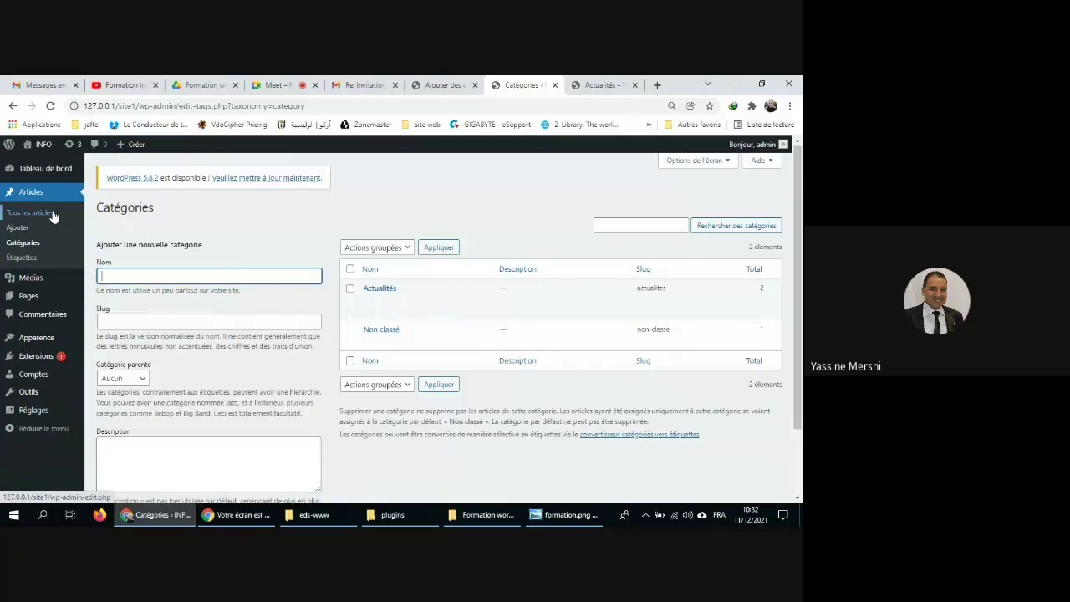
pyautogui.moveTo(404, 329)
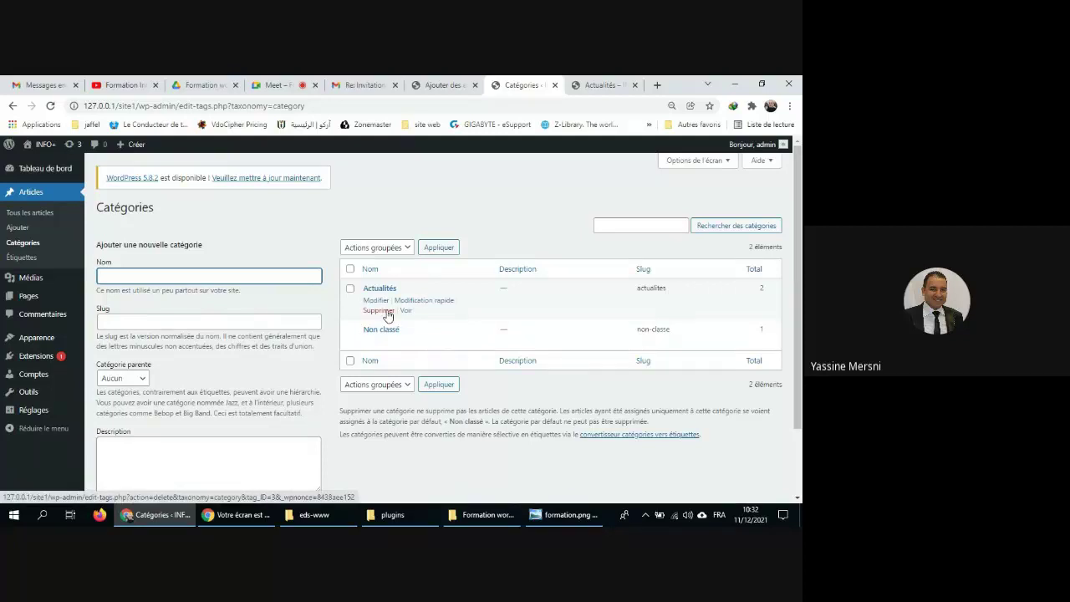
pyautogui.click(386, 312)
pyautogui.click(454, 211)
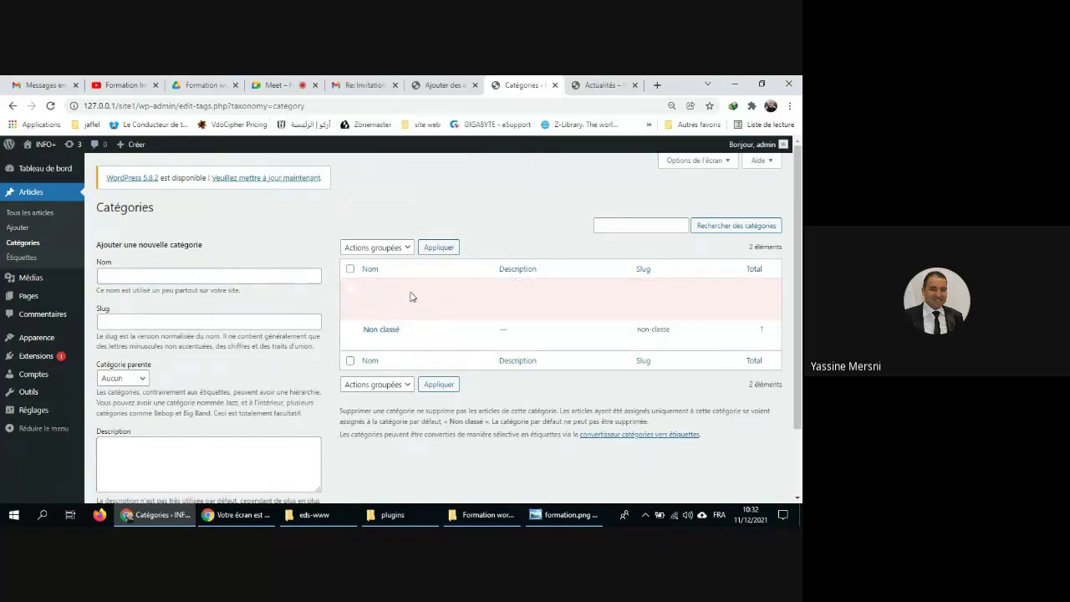
pyautogui.click(37, 244)
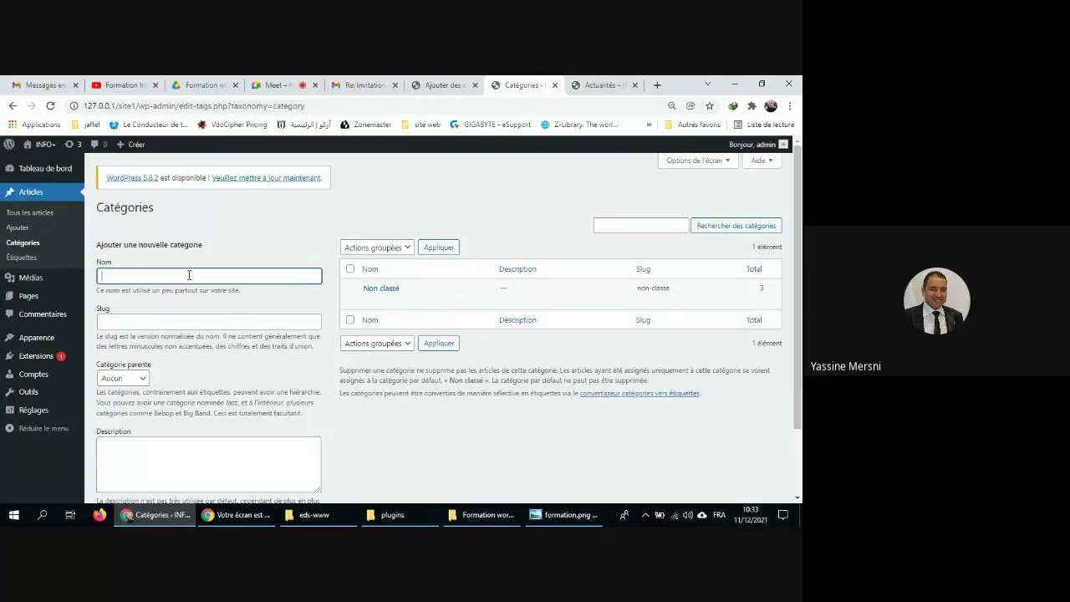
pyautogui.click(597, 84)
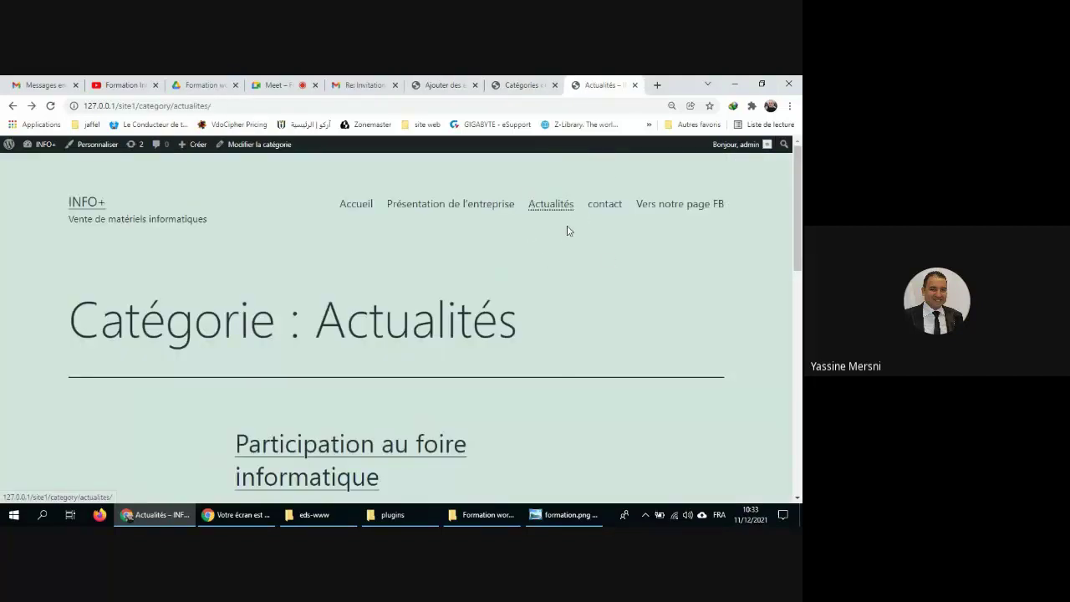
pyautogui.click(523, 84)
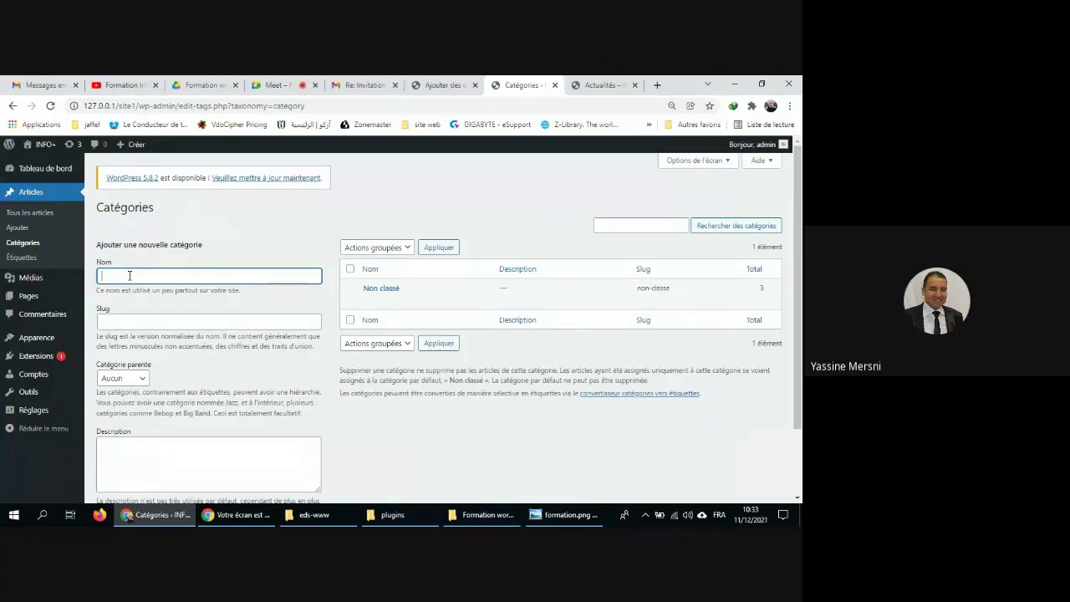
# Add Sport, Musique and Art one after another through the new-category form
pyautogui.write('ort')
pyautogui.scroll(-1, 799, 320)
pyautogui.scroll(-1, 798, 320)
pyautogui.click(168, 451)
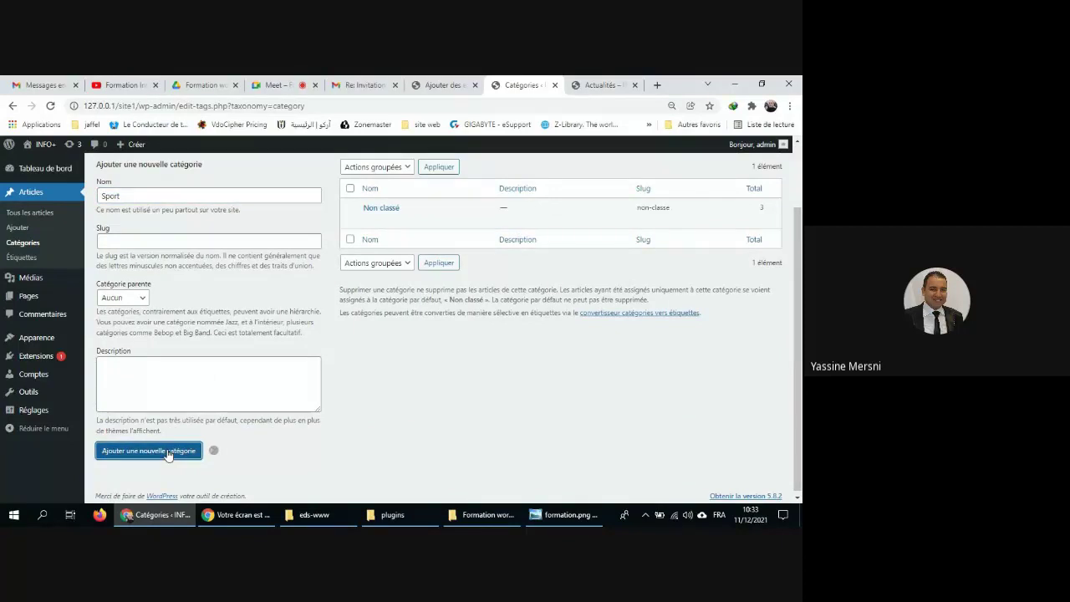
pyautogui.click(145, 193)
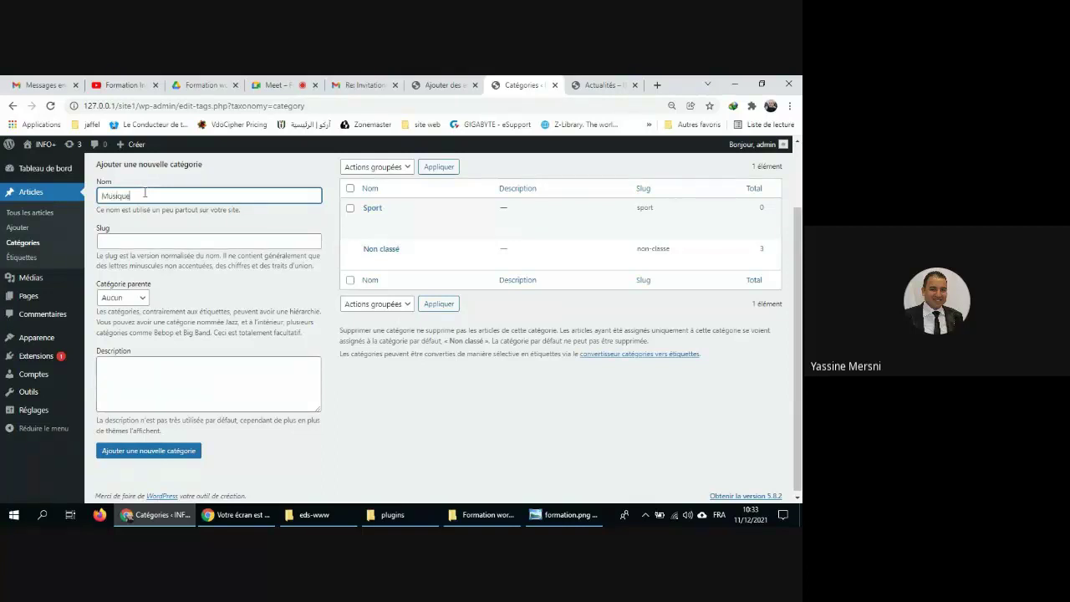
pyautogui.click(145, 454)
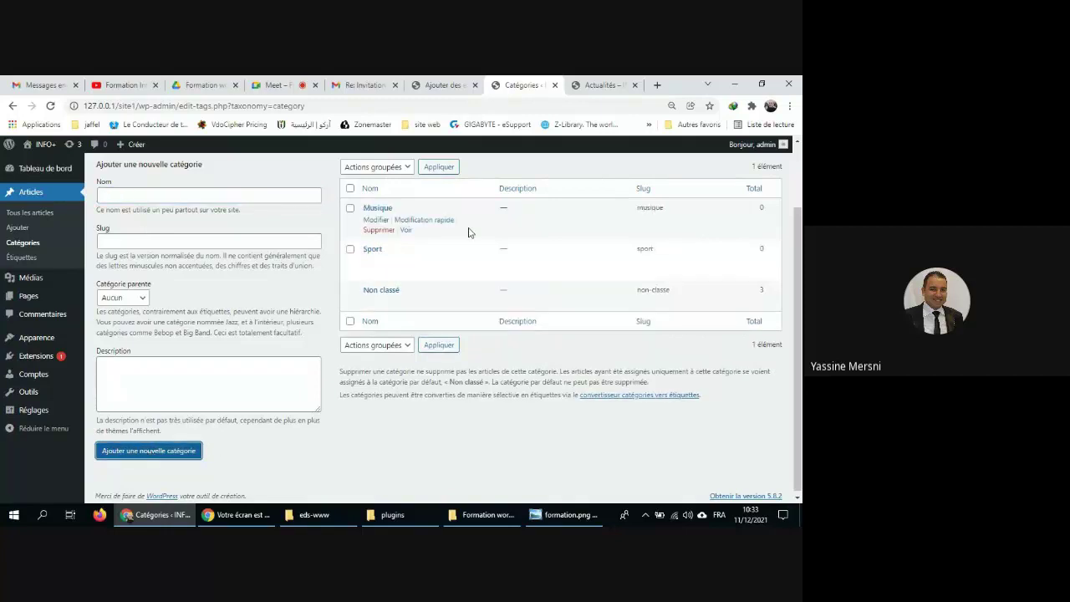
pyautogui.click(233, 187)
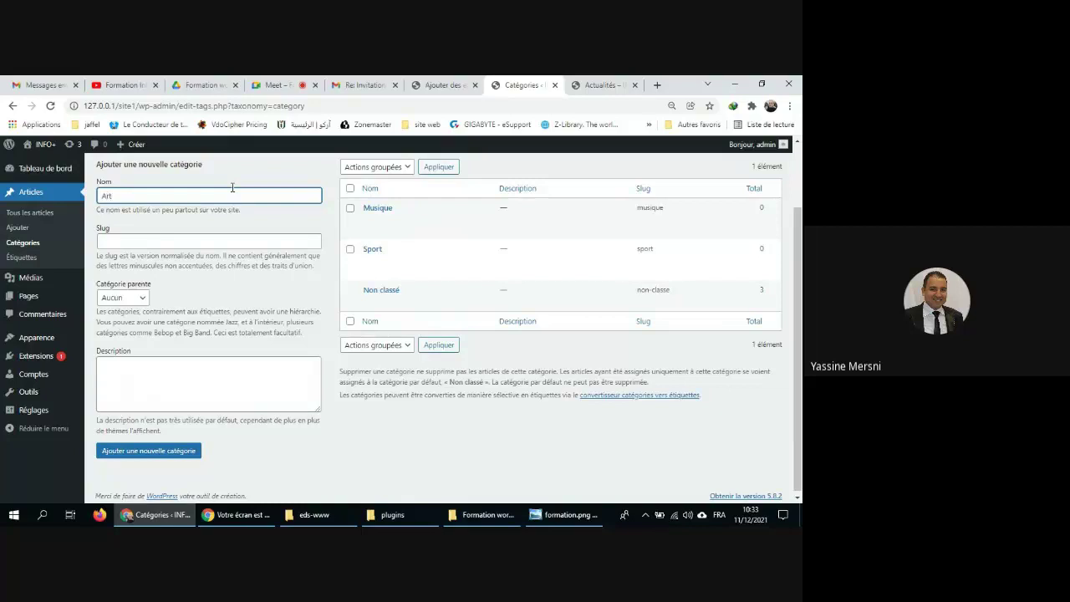
pyautogui.click(151, 451)
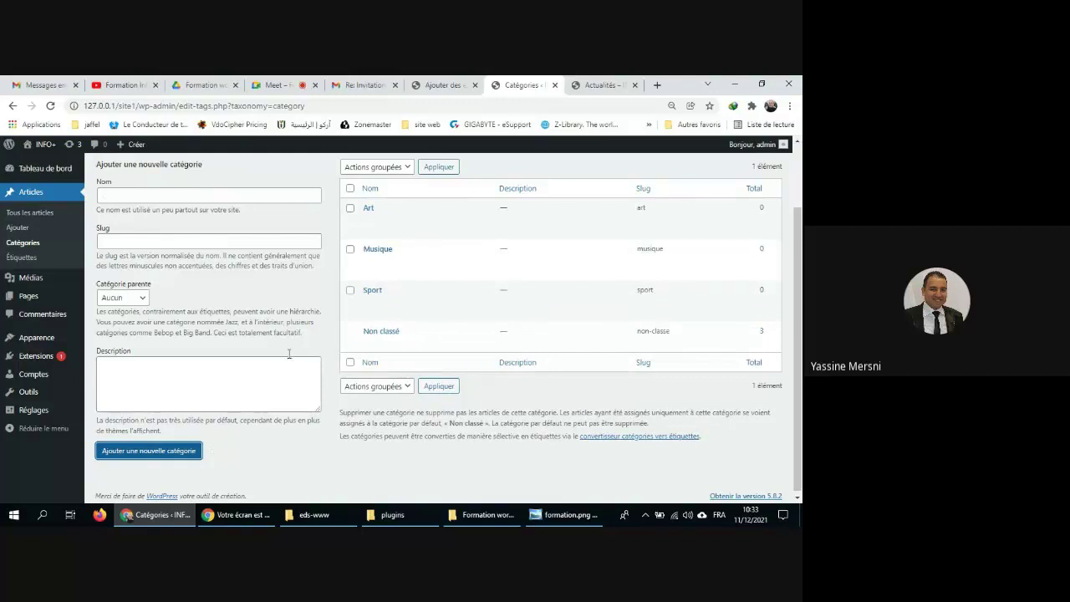
pyautogui.scroll(2, 355, 288)
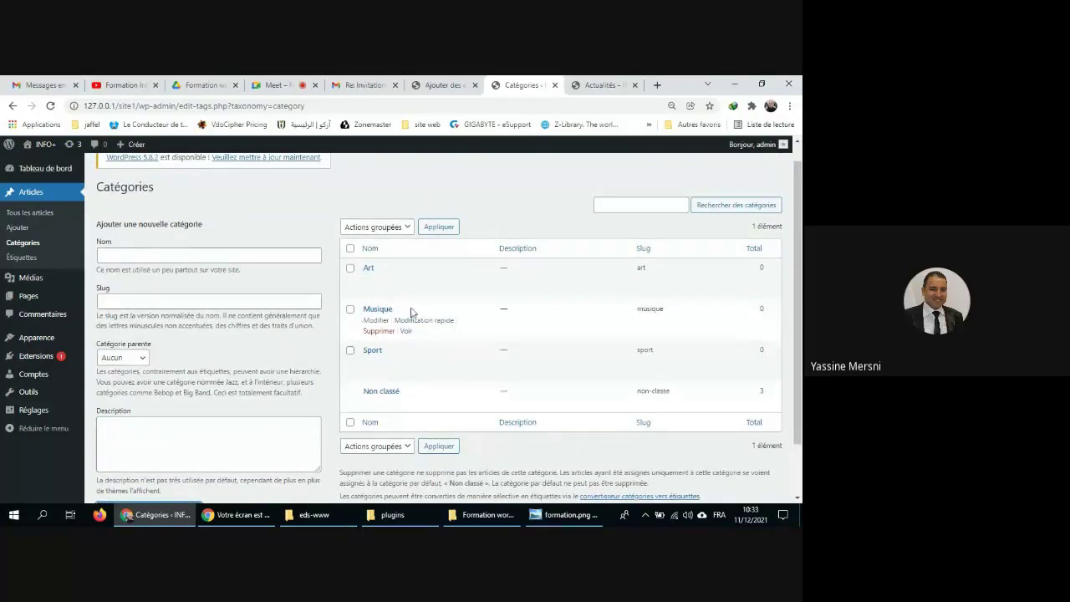
# In the posts list, Quick Edit News 1 to move it from Non classé to Sport
pyautogui.click(46, 214)
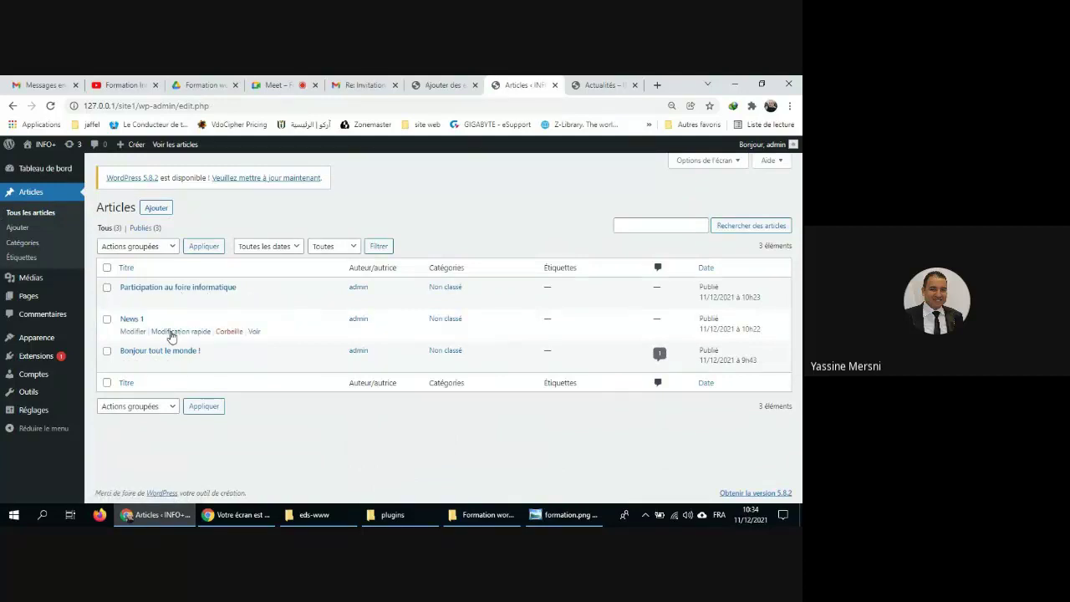
pyautogui.click(171, 332)
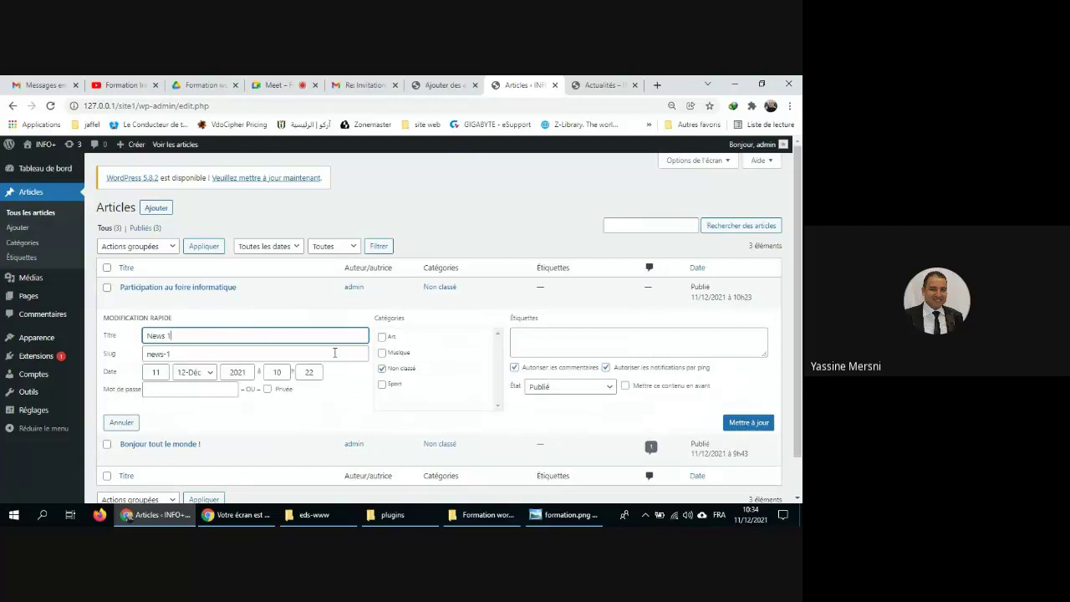
pyautogui.click(383, 369)
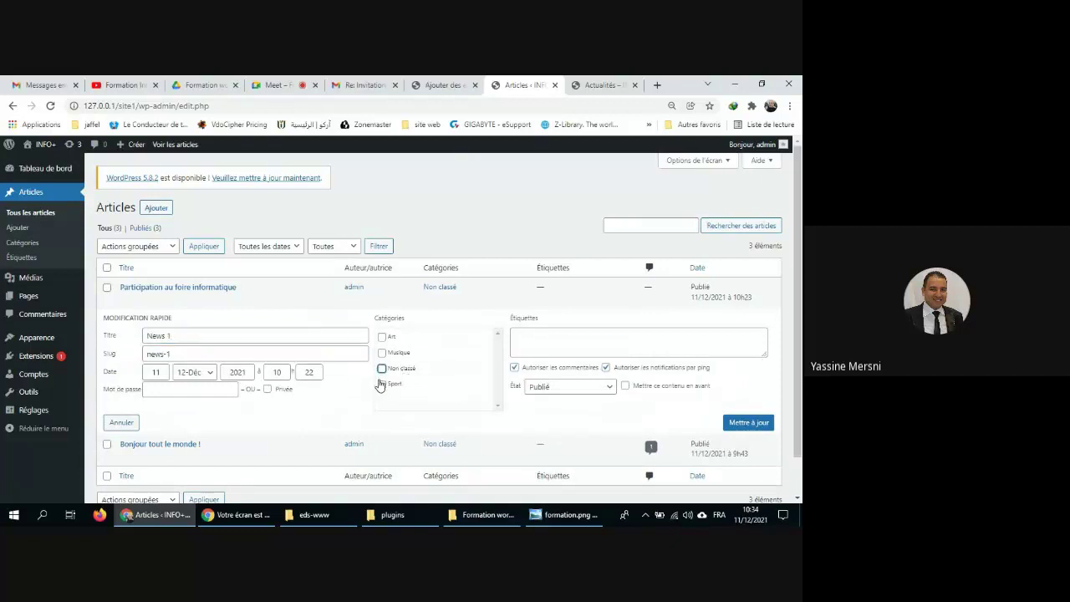
pyautogui.click(383, 383)
pyautogui.click(753, 428)
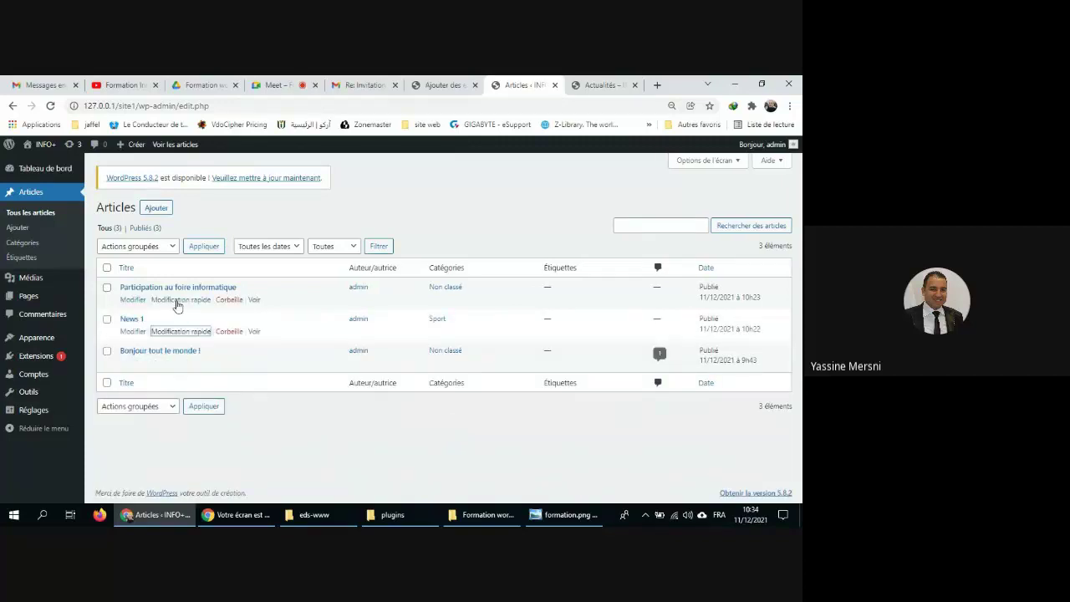
# Refile Participation au foire informatique under Musique and Bonjour tout le monde ! under Art
pyautogui.click(179, 299)
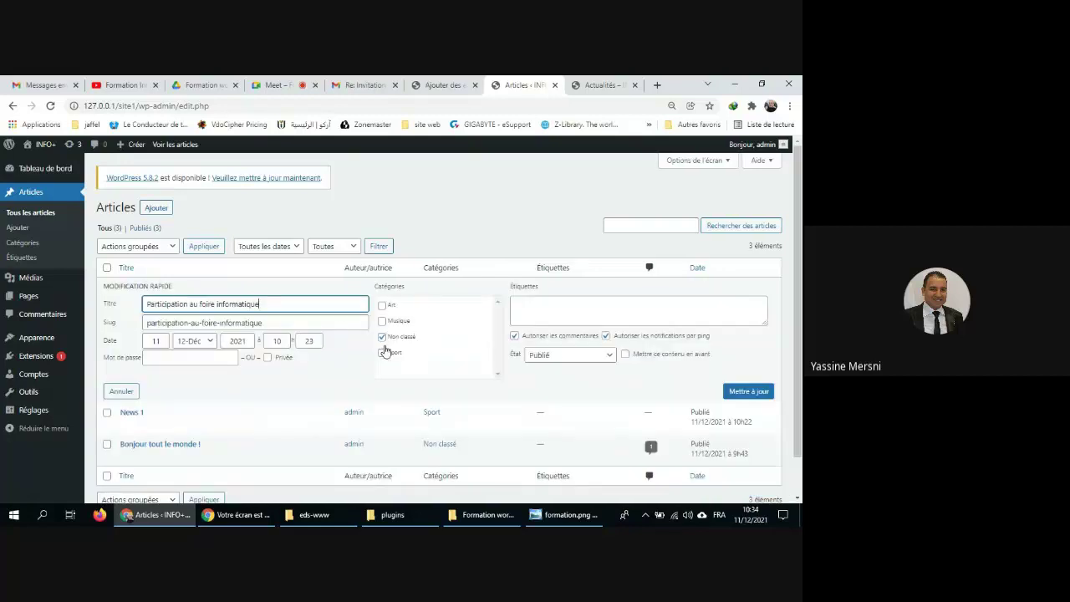
pyautogui.click(382, 338)
pyautogui.click(382, 321)
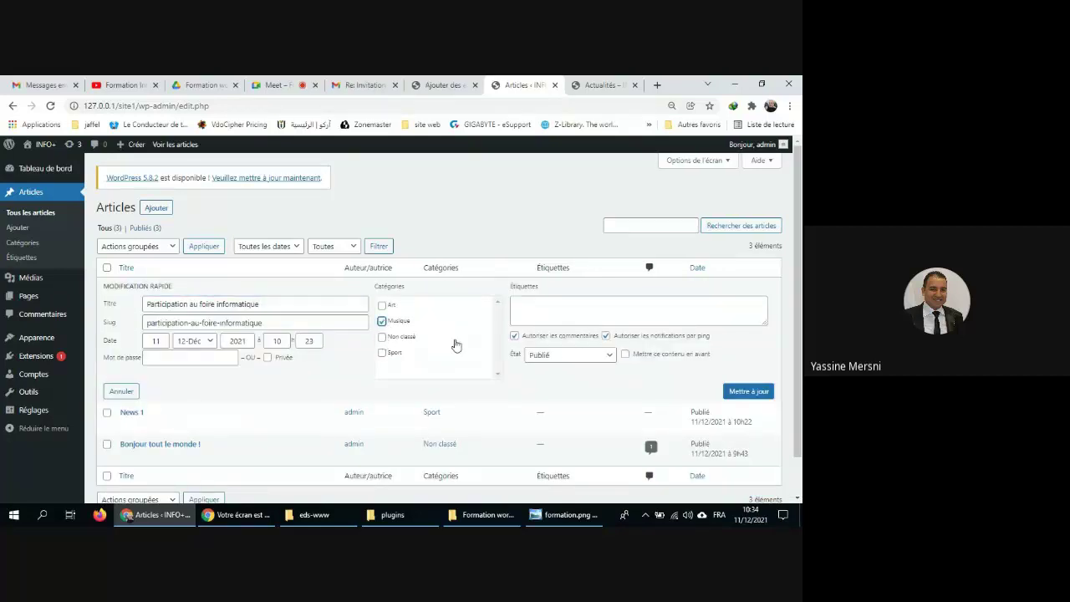
pyautogui.click(740, 394)
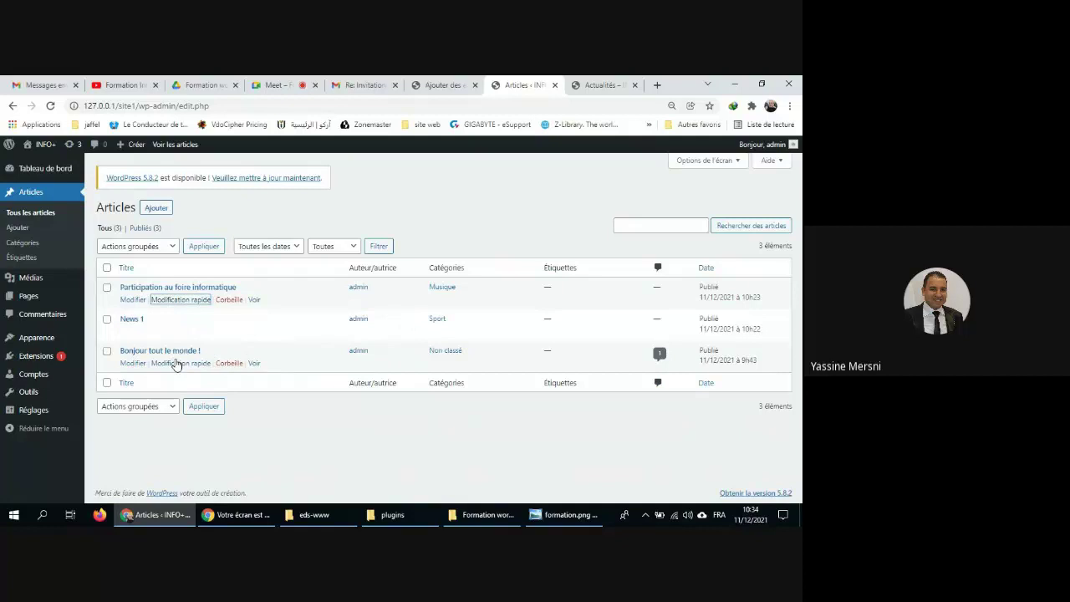
pyautogui.click(177, 364)
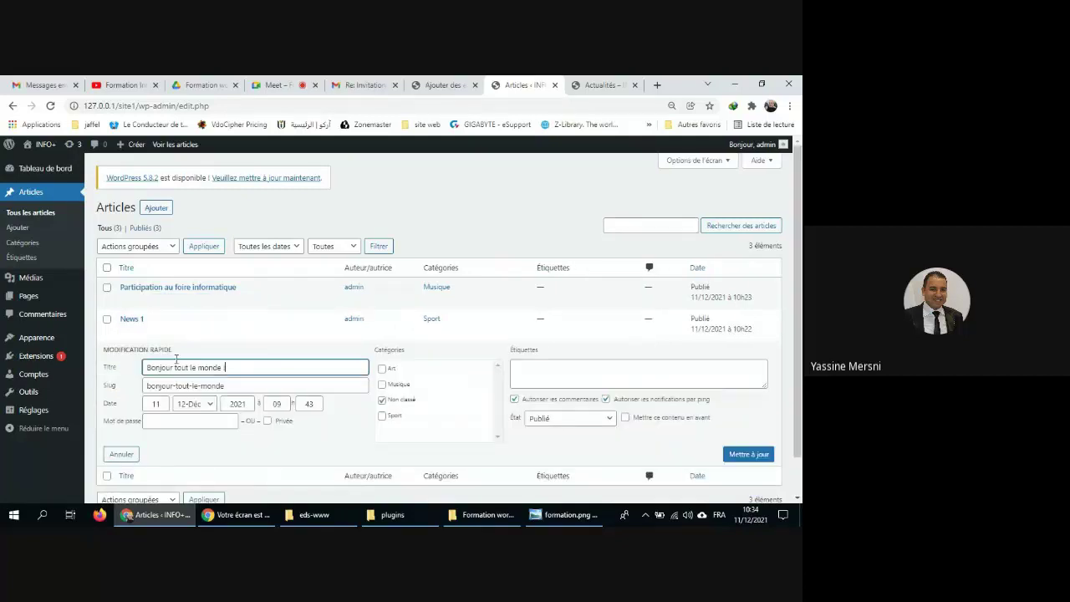
pyautogui.click(381, 368)
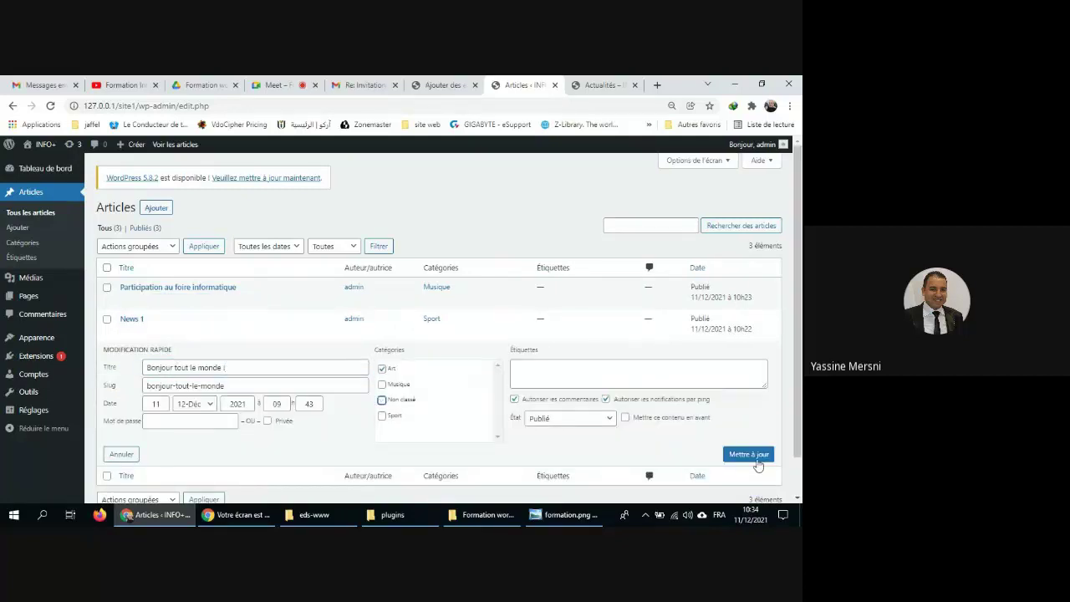
pyautogui.click(754, 458)
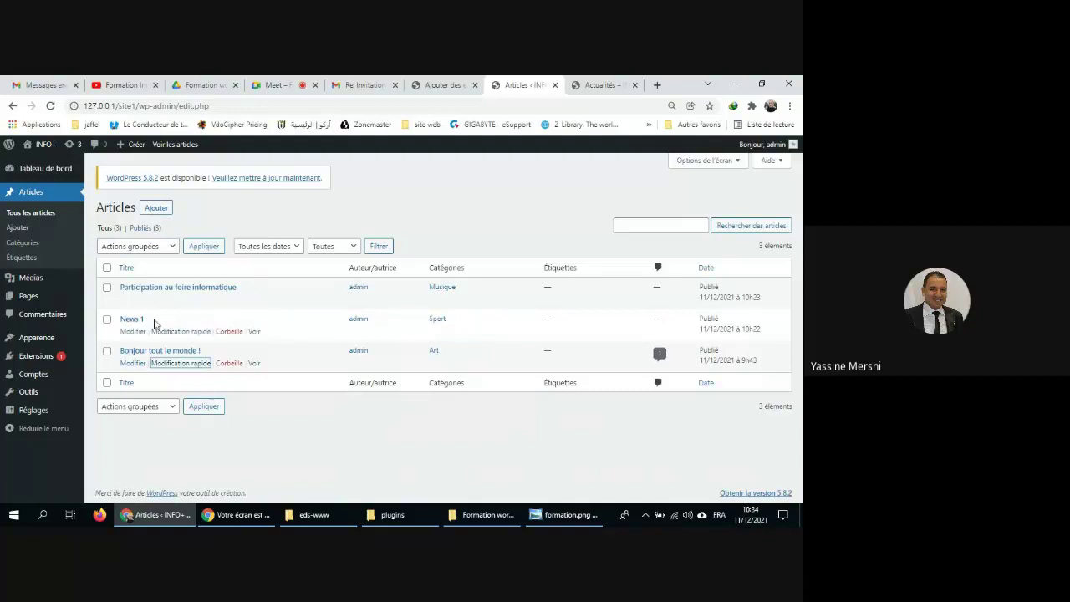
# Write a new post titled News 2, tick the Sport category, and publish it
pyautogui.click(164, 210)
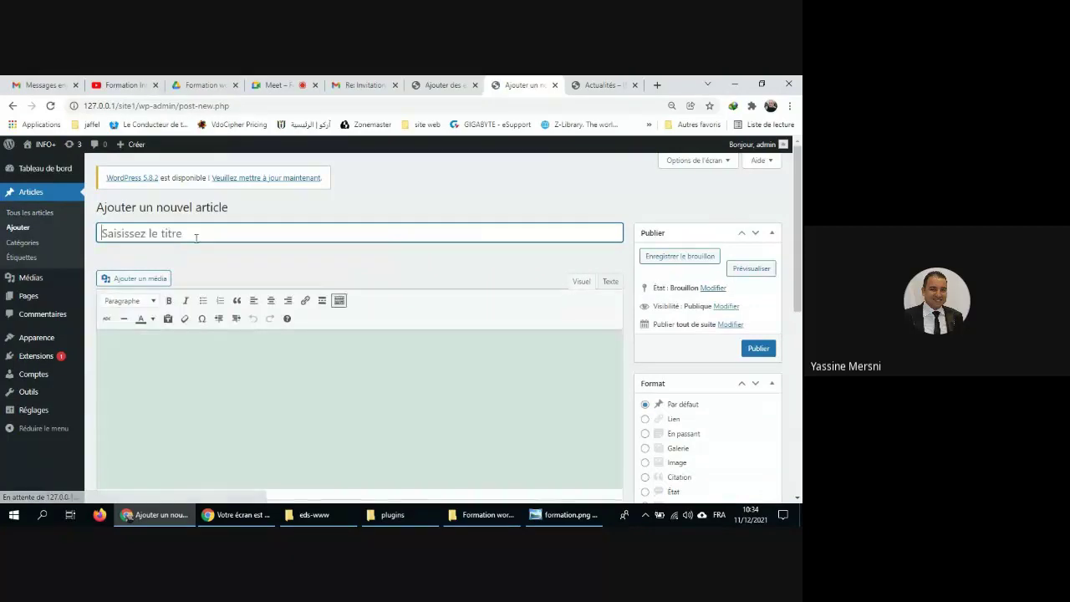
pyautogui.write('News 2')
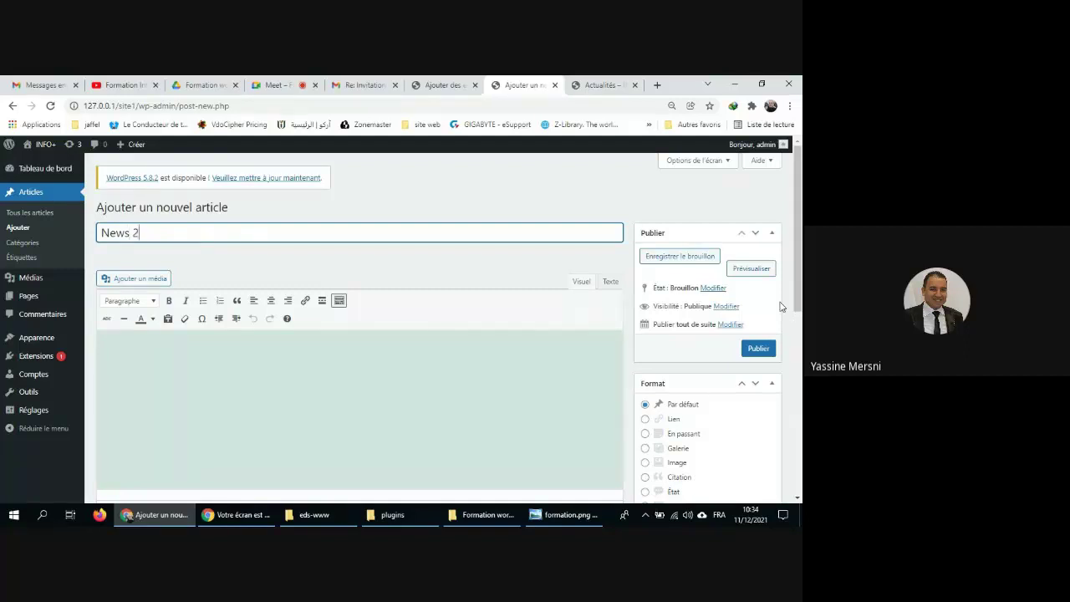
pyautogui.scroll(-5, 673, 368)
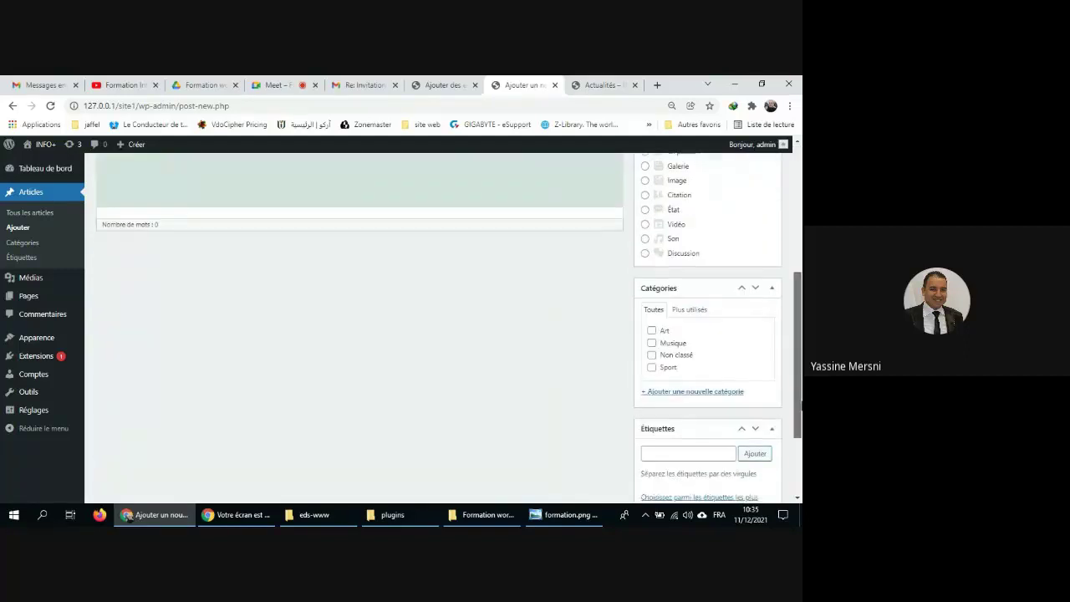
pyautogui.click(652, 368)
pyautogui.moveTo(798, 349); pyautogui.dragTo(800, 230)
pyautogui.click(755, 308)
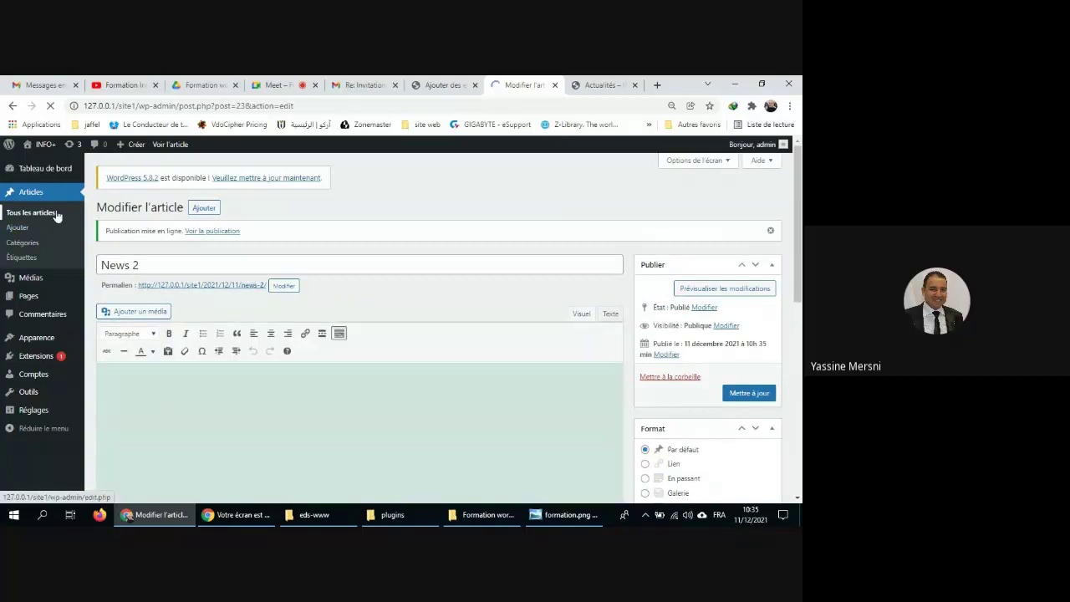
# Review the four posts in Tous les articles, then switch to the front-end Actualités page
pyautogui.click(56, 215)
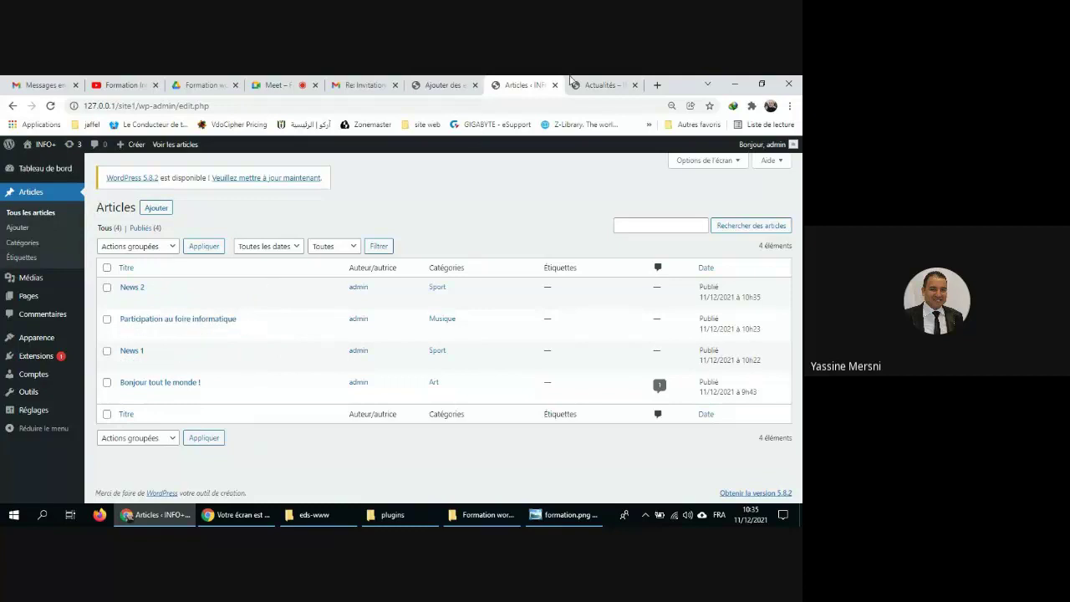
pyautogui.click(598, 84)
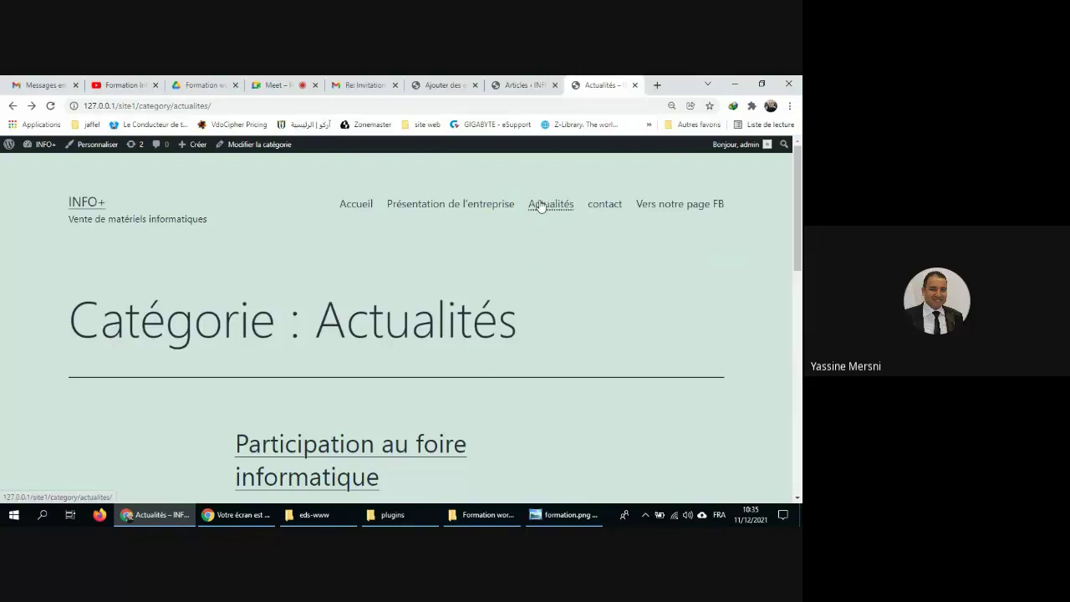
# Open Apparence > Menus, reload the site tab to confirm Actualités left the menu, and return
pyautogui.click(446, 81)
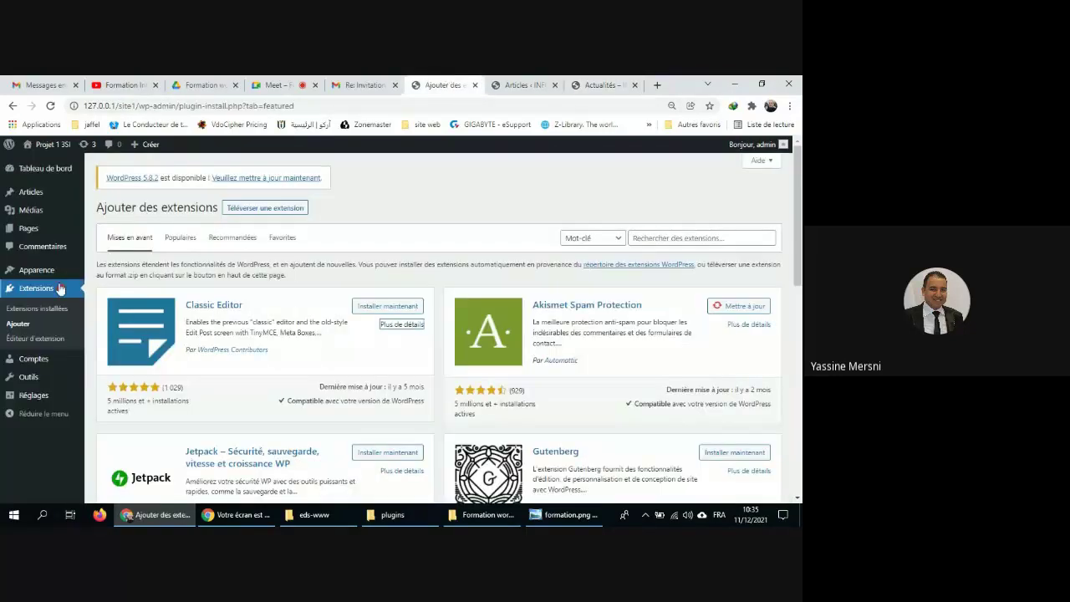
pyautogui.moveTo(59, 273)
pyautogui.click(118, 318)
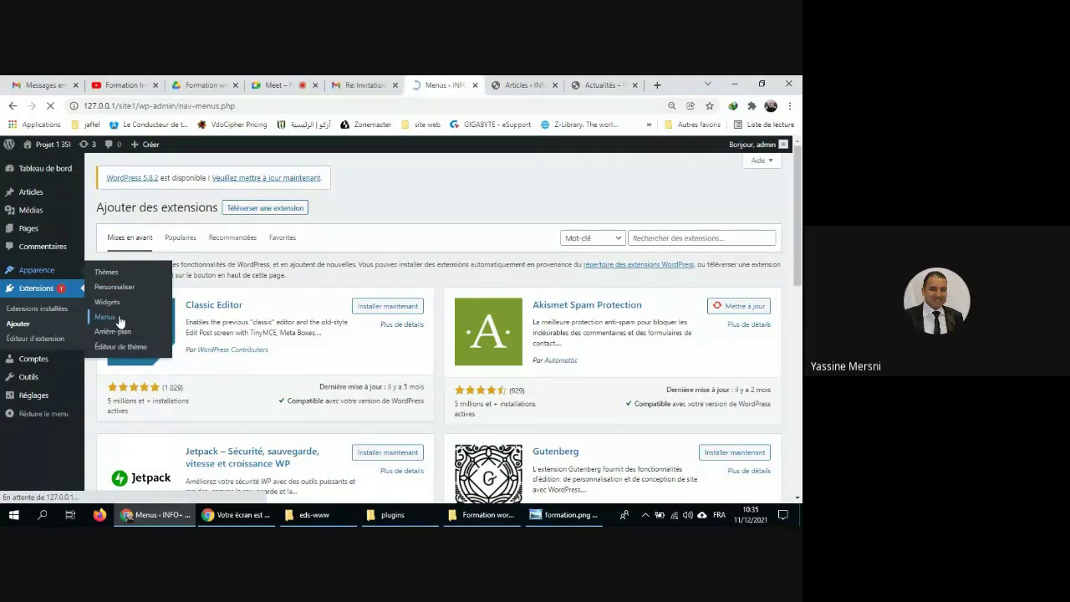
pyautogui.scroll(-3, 616, 318)
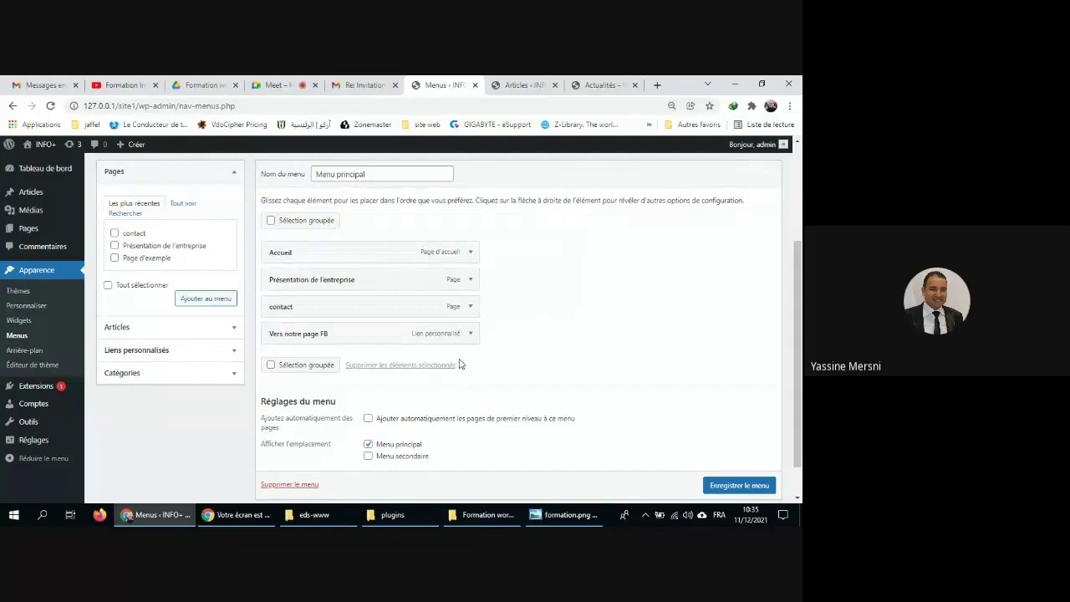
pyautogui.click(604, 85)
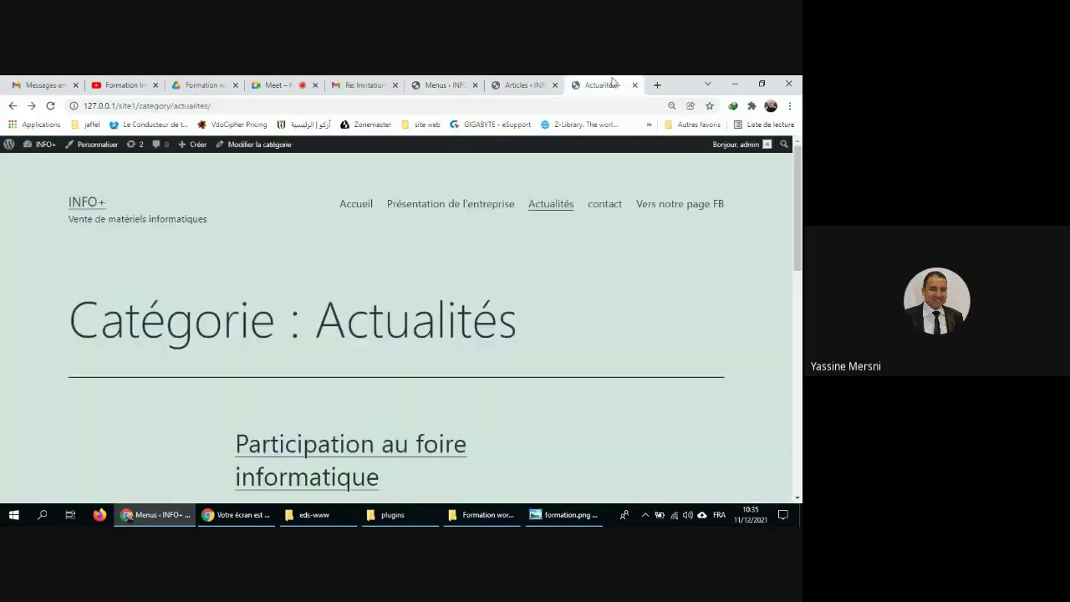
pyautogui.click(51, 107)
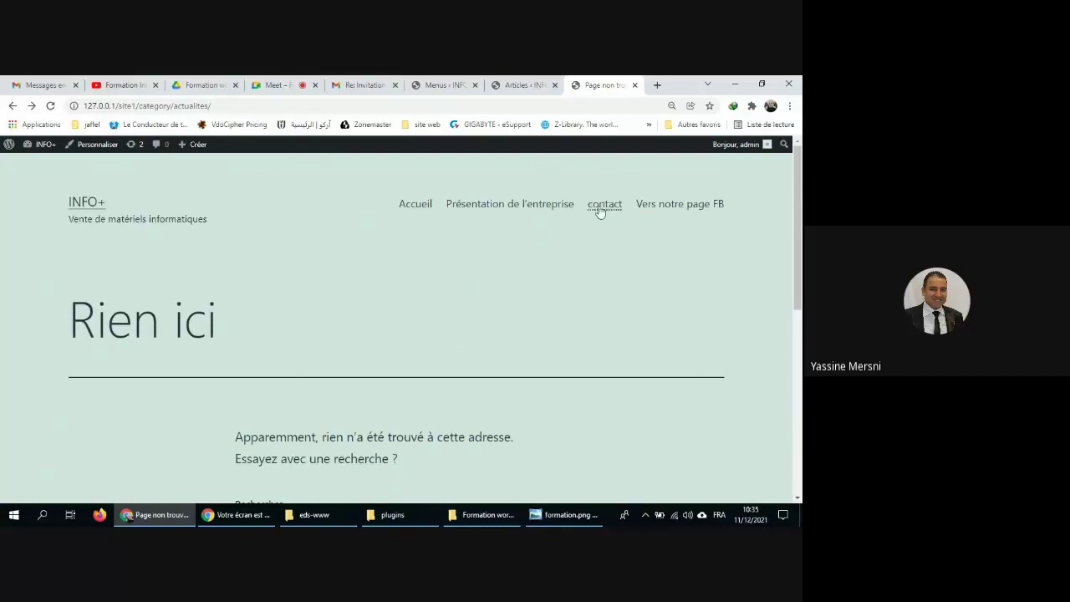
pyautogui.click(449, 86)
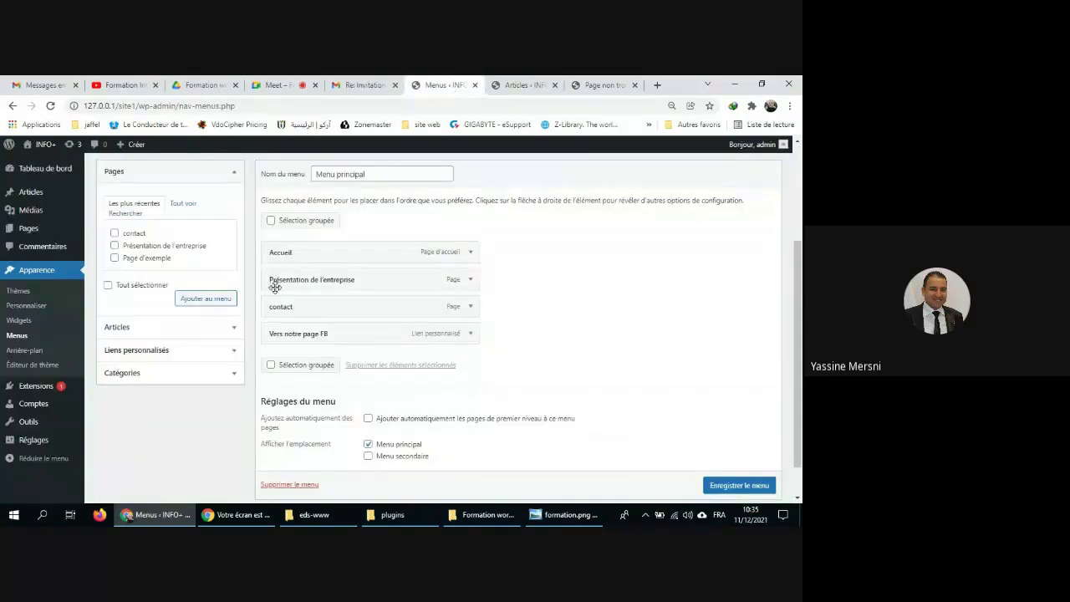
# Tick Musique and Sport alongside Art under Catégories and add all three to Menu principal
pyautogui.click(193, 380)
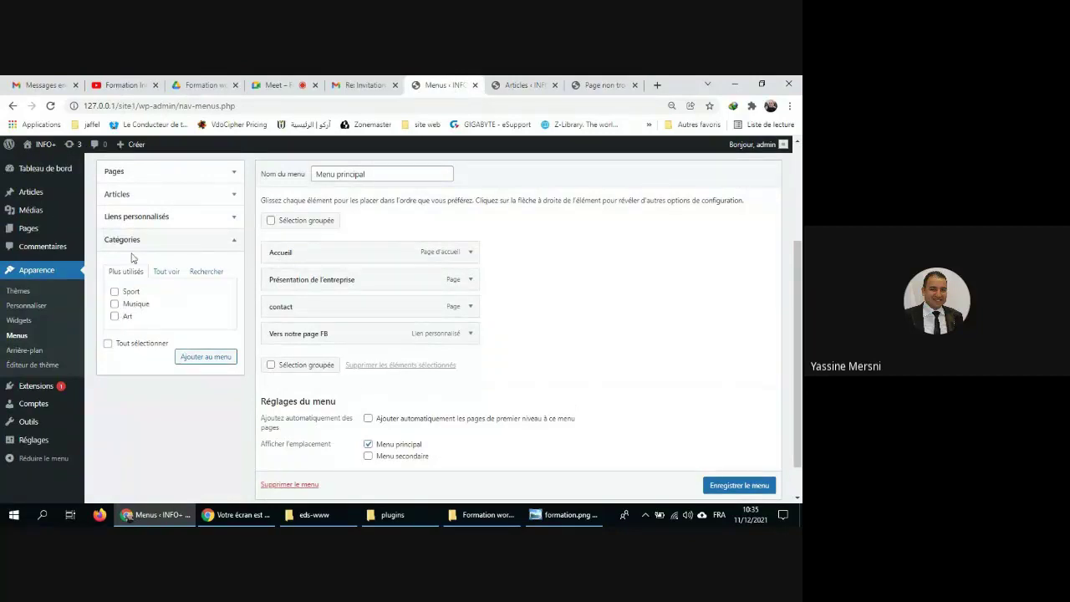
pyautogui.click(114, 304)
pyautogui.click(114, 291)
pyautogui.click(180, 357)
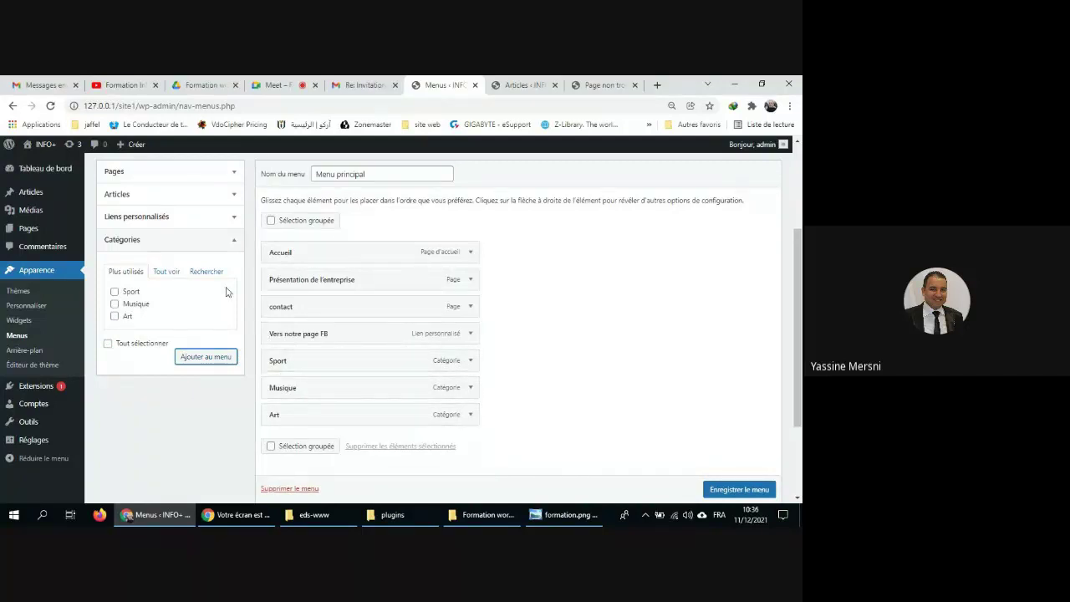
# Add a Liens personnalisés item with URL # and link text NEWS to the menu
pyautogui.click(205, 219)
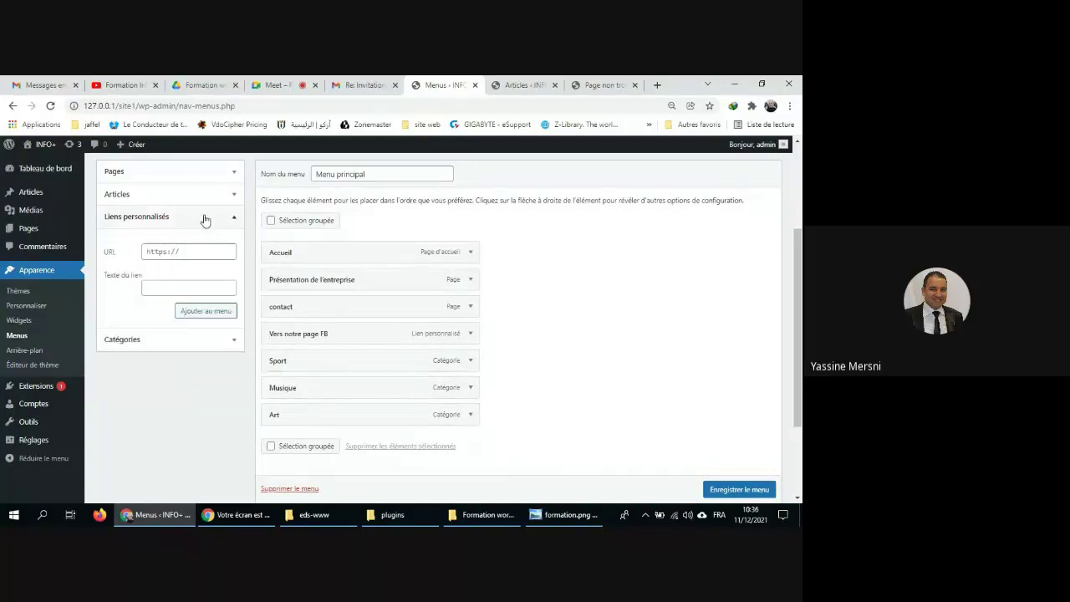
pyautogui.click(198, 252)
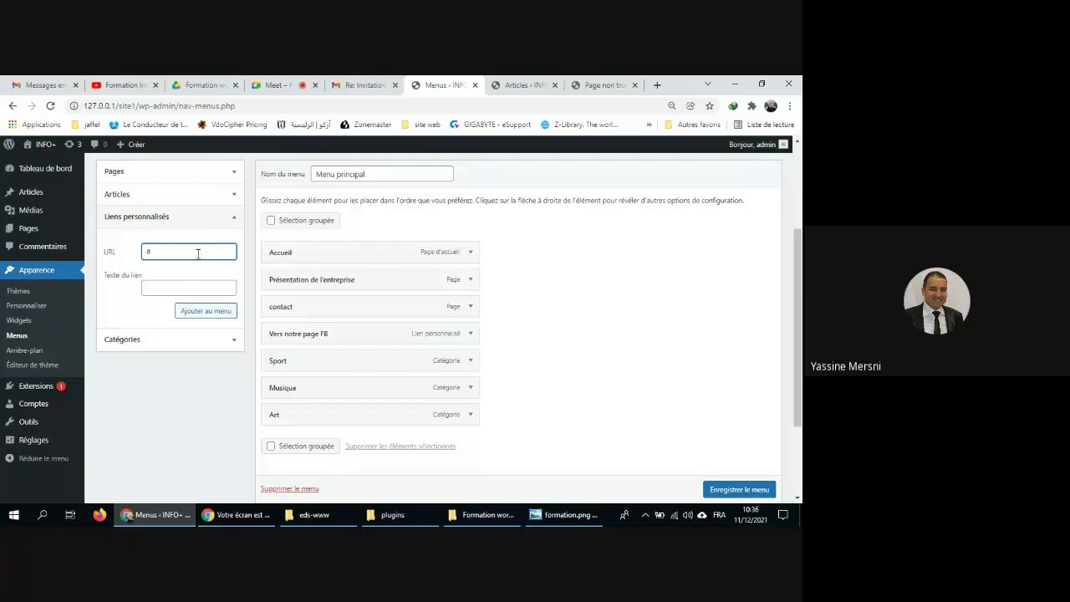
pyautogui.click(190, 288)
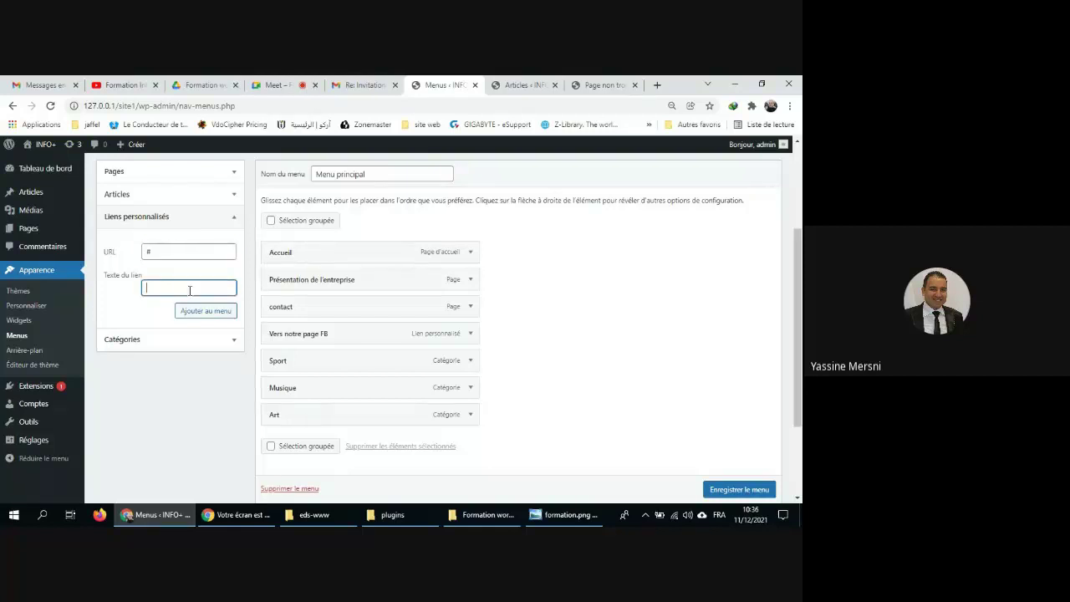
pyautogui.write('NEWs')
pyautogui.click(204, 312)
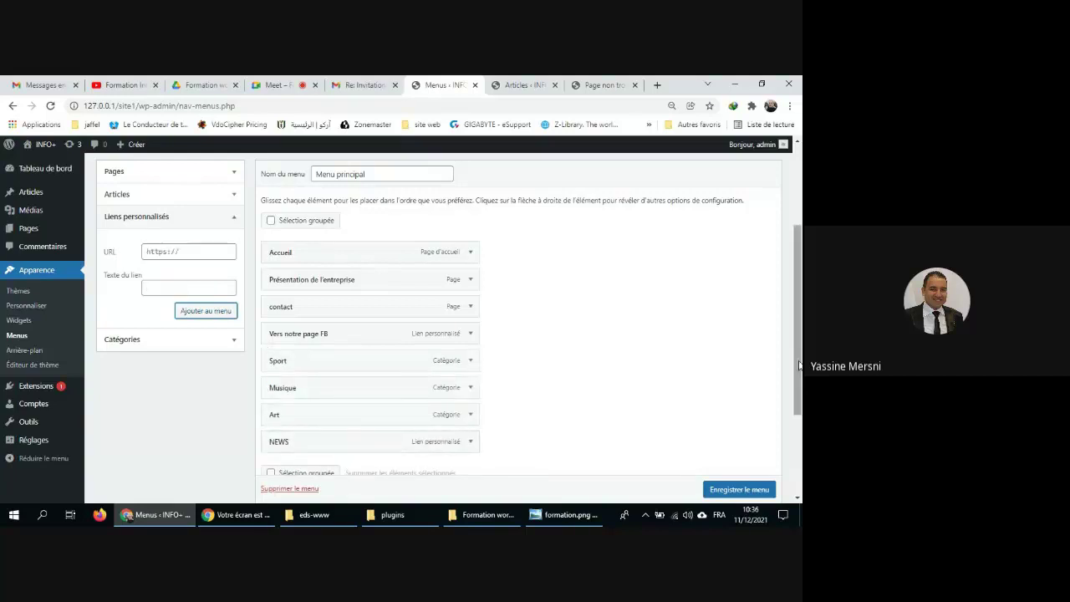
# Nest Art, Musique and Sport as sub-items of NEWS and move the group above contact
pyautogui.scroll(-2, 799, 365)
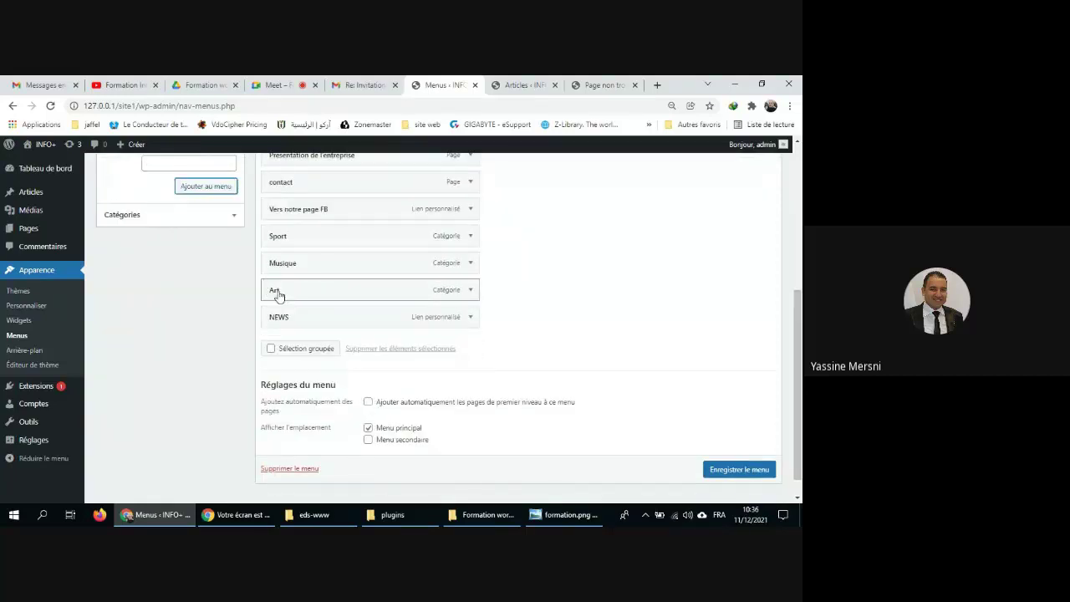
pyautogui.moveTo(278, 295); pyautogui.dragTo(303, 350)
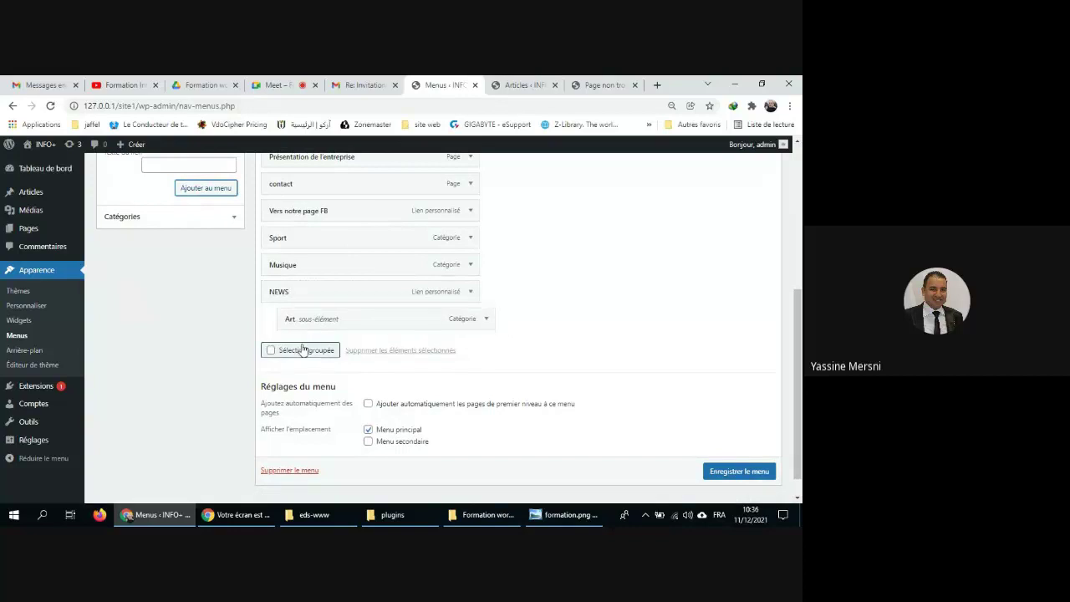
pyautogui.moveTo(296, 276); pyautogui.dragTo(318, 327)
pyautogui.moveTo(287, 241); pyautogui.dragTo(307, 328)
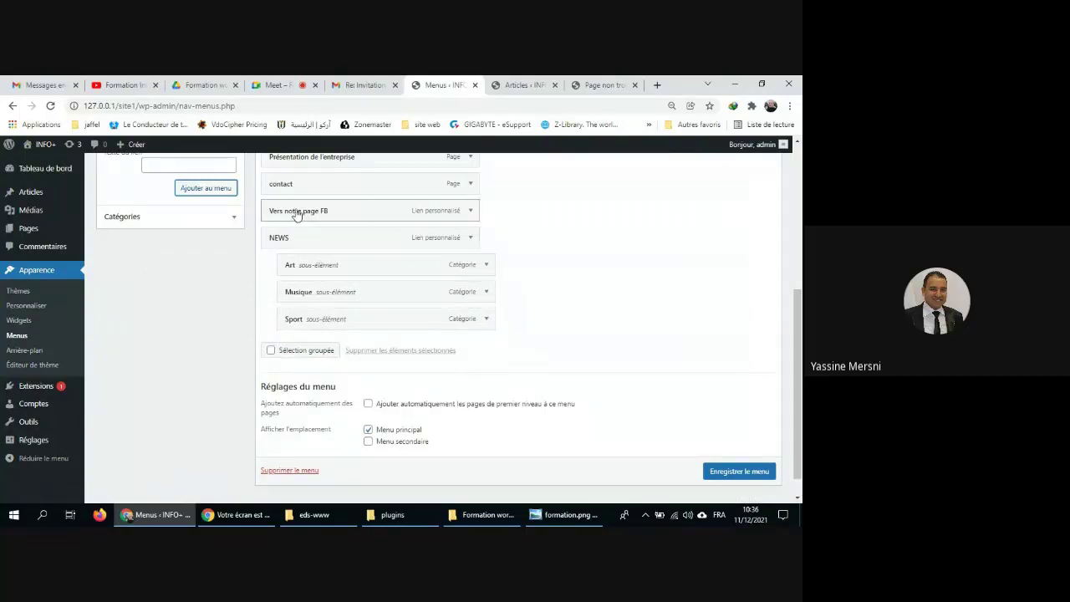
pyautogui.moveTo(287, 240); pyautogui.dragTo(283, 188)
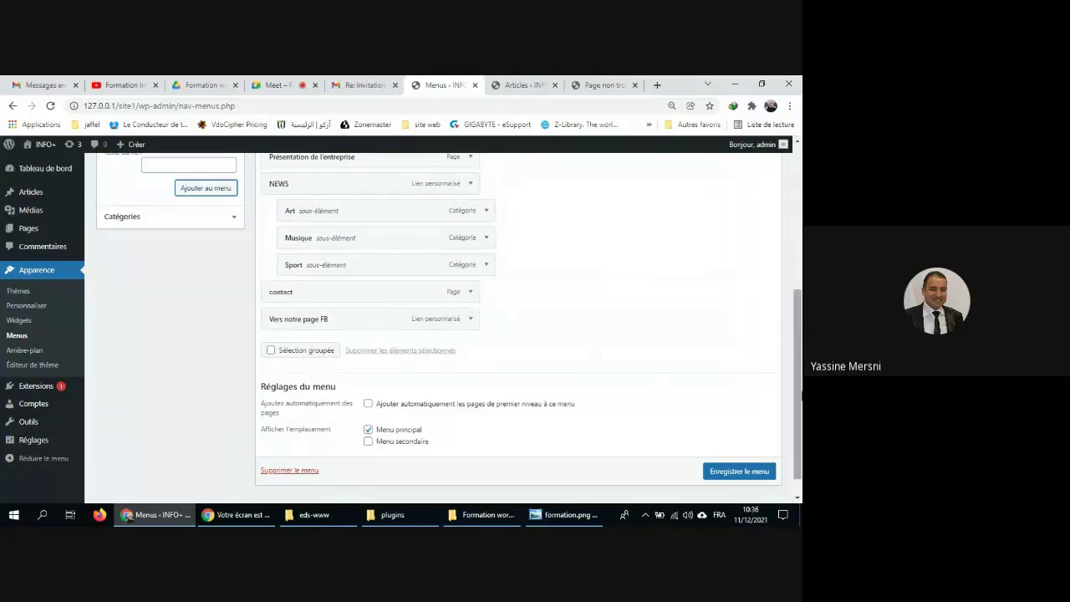
pyautogui.moveTo(800, 395); pyautogui.dragTo(800, 346)
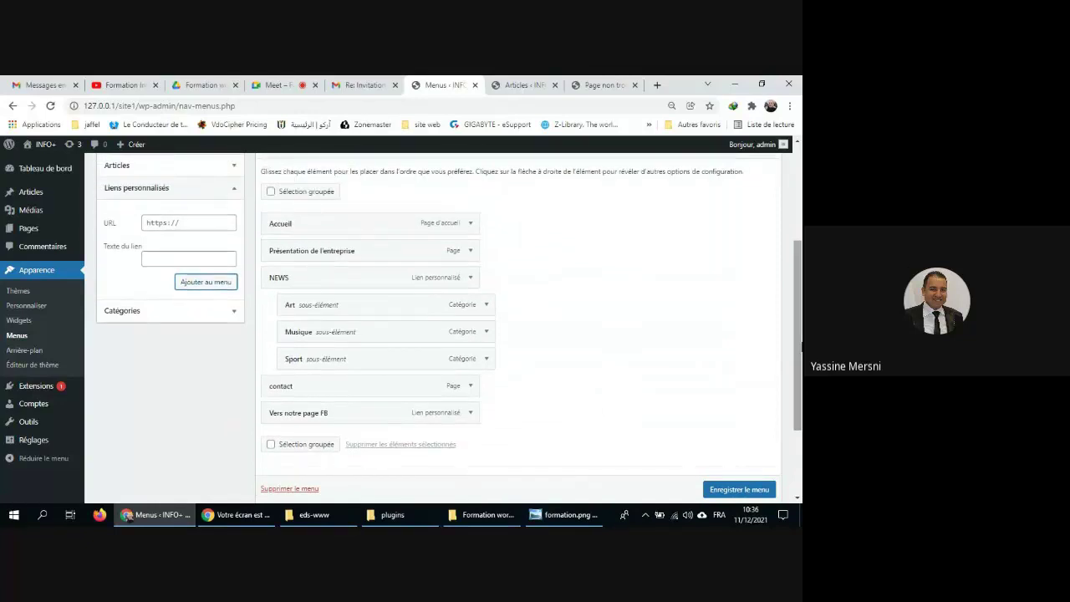
# Save Menu principal and view the home page, with NEWS between Présentation de l'entreprise and contact
pyautogui.click(736, 490)
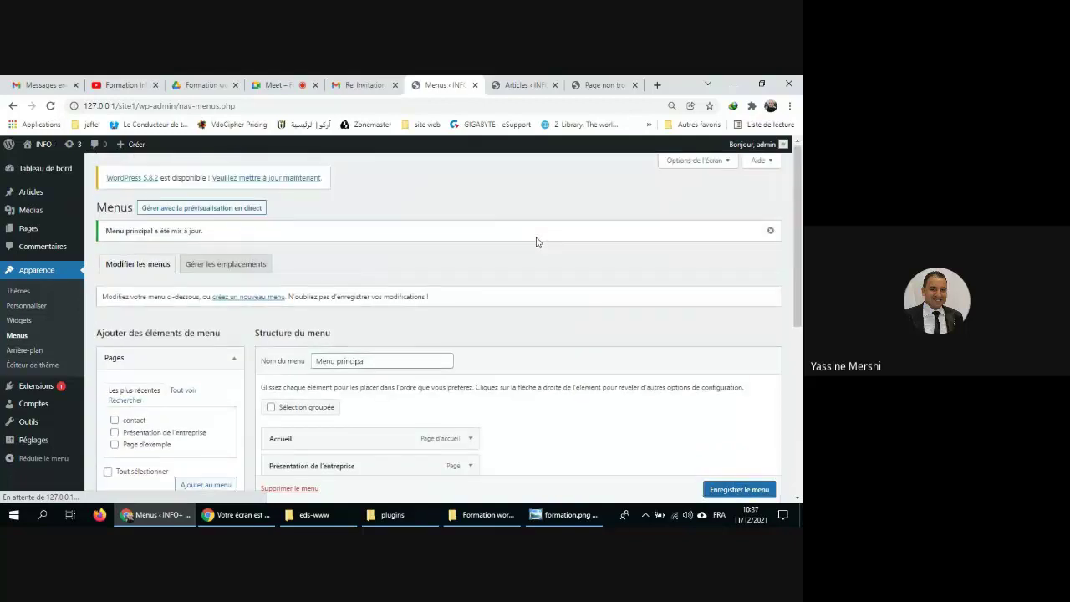
pyautogui.moveTo(797, 243); pyautogui.dragTo(797, 353)
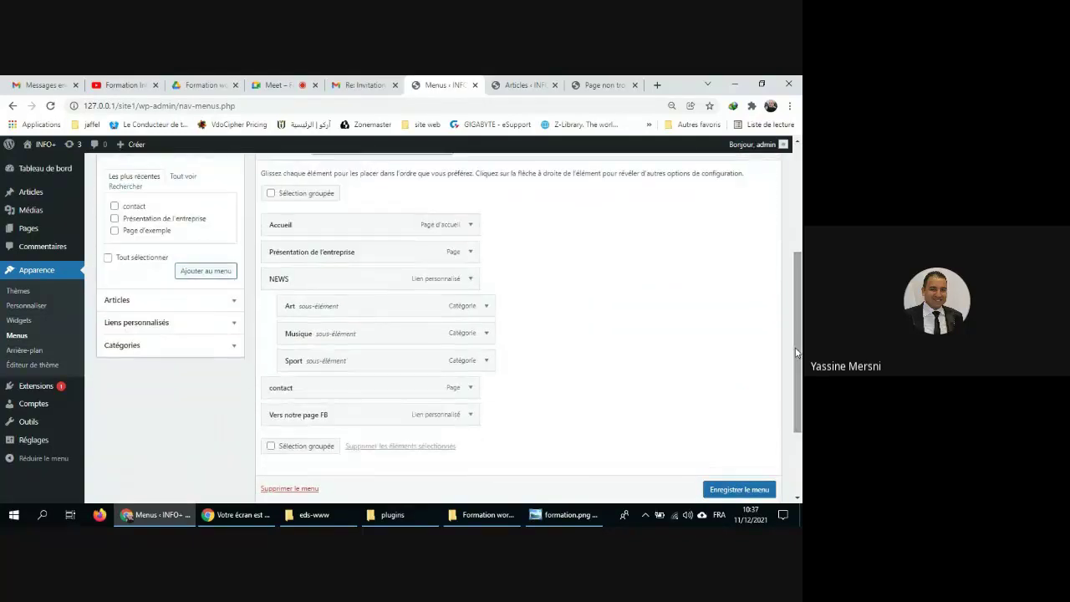
pyautogui.click(615, 82)
pyautogui.click(415, 204)
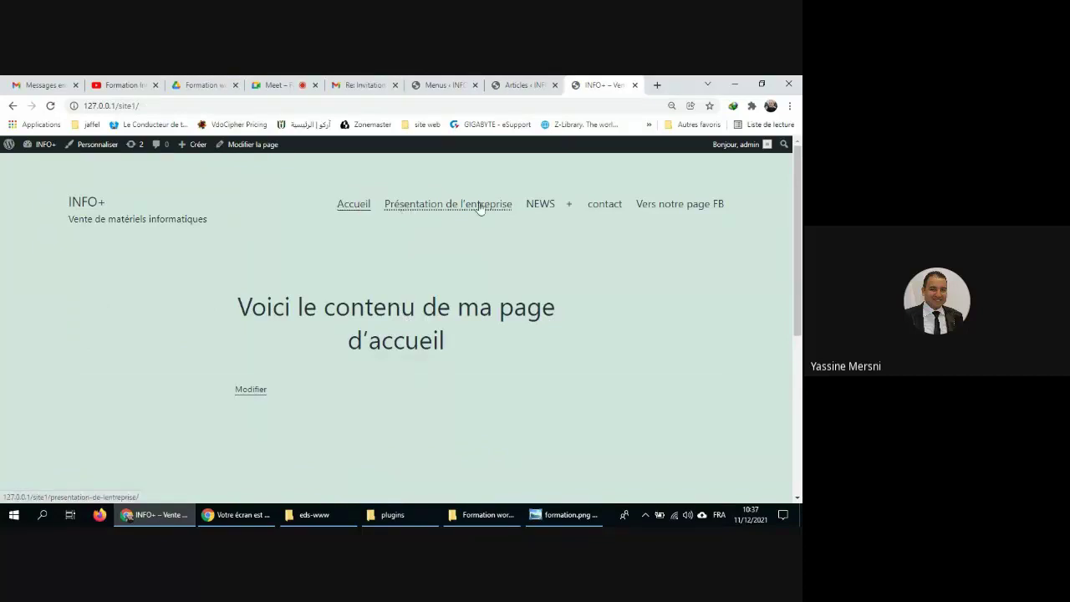
# Open the Sport category page (listing News 2) from the NEWS submenu, then return to admin posts
pyautogui.moveTo(531, 206)
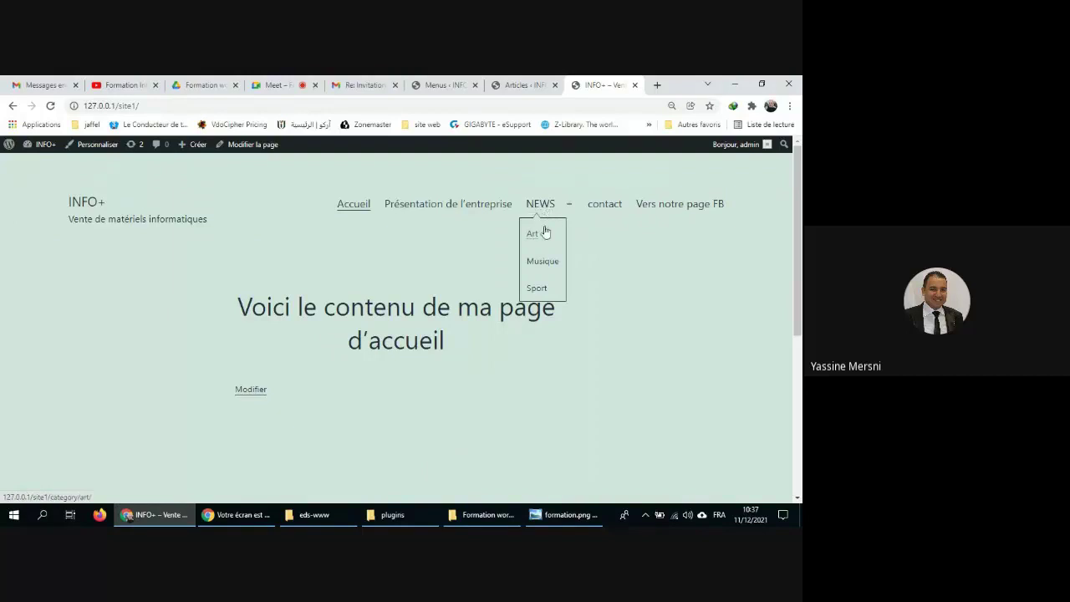
pyautogui.click(542, 287)
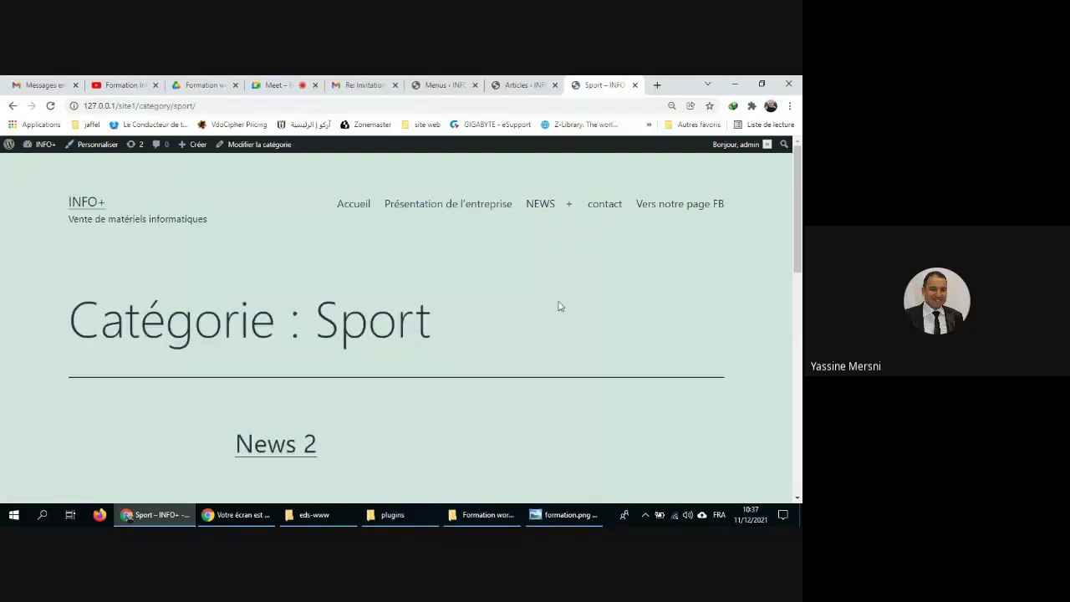
pyautogui.moveTo(792, 187); pyautogui.dragTo(797, 209)
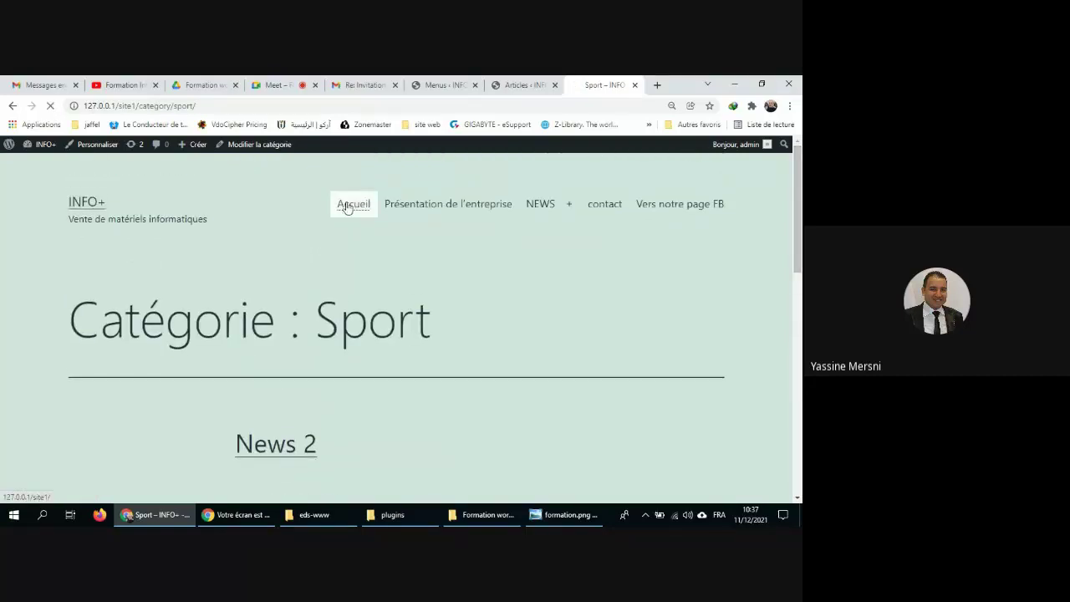
pyautogui.click(522, 81)
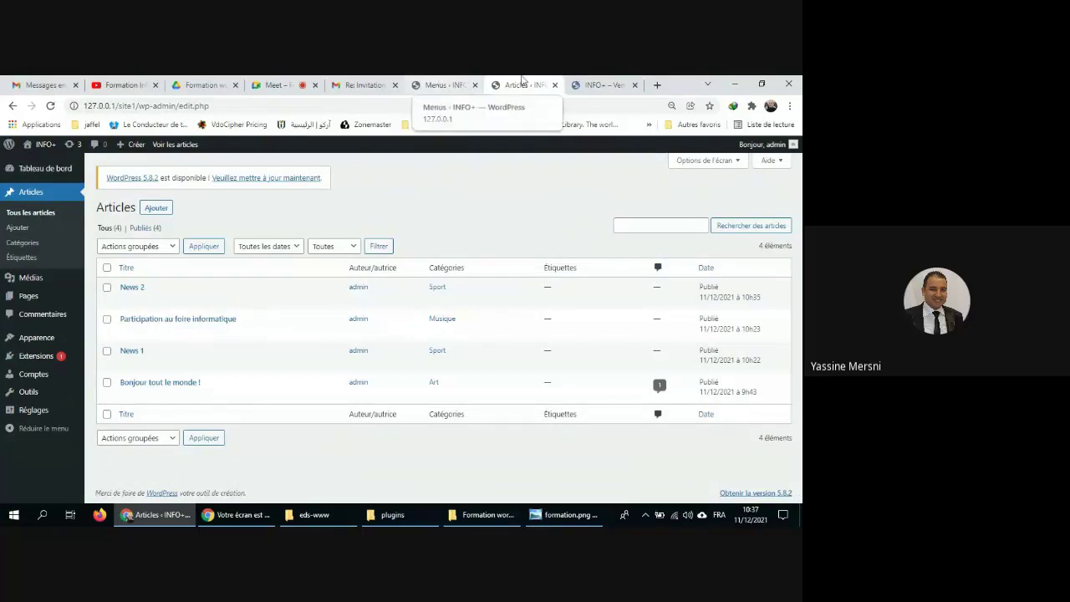
# Go back to the INFO+ home page, where NEWS shows Art, Musique and Sport sub-items
pyautogui.click(437, 82)
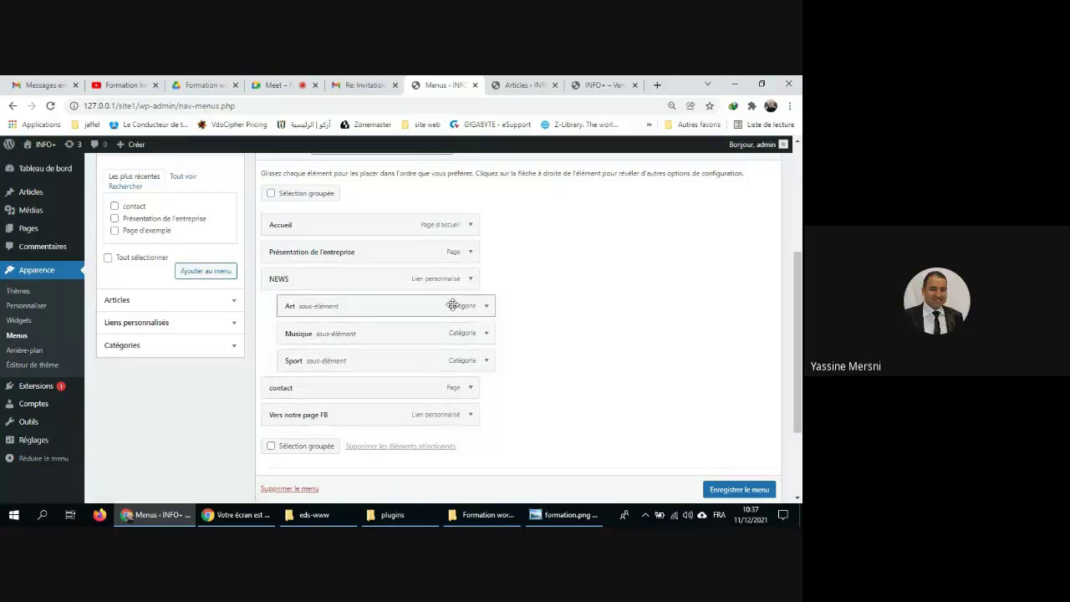
pyautogui.click(604, 84)
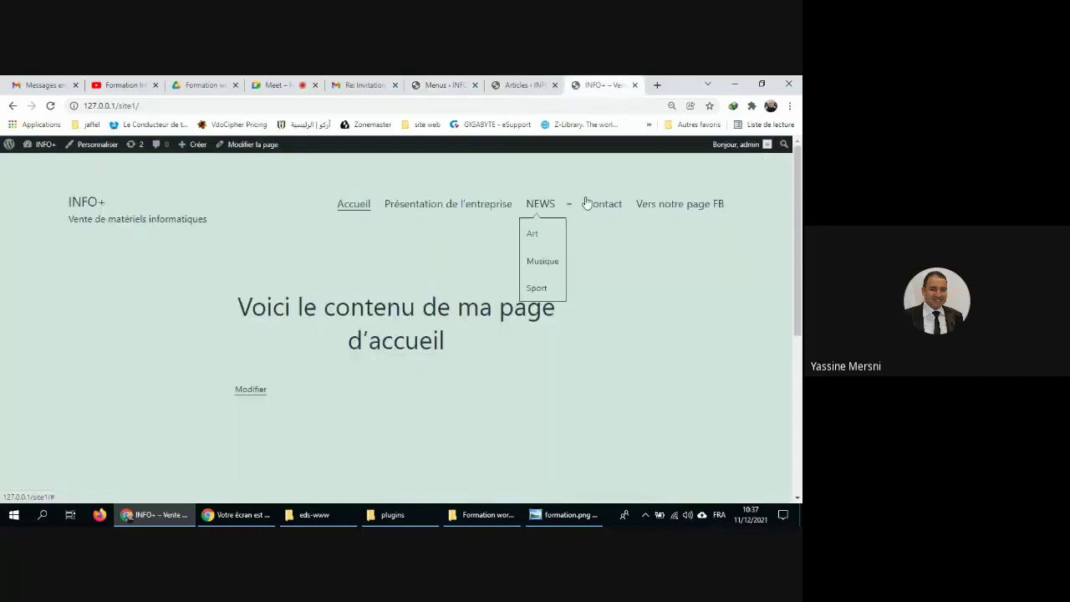
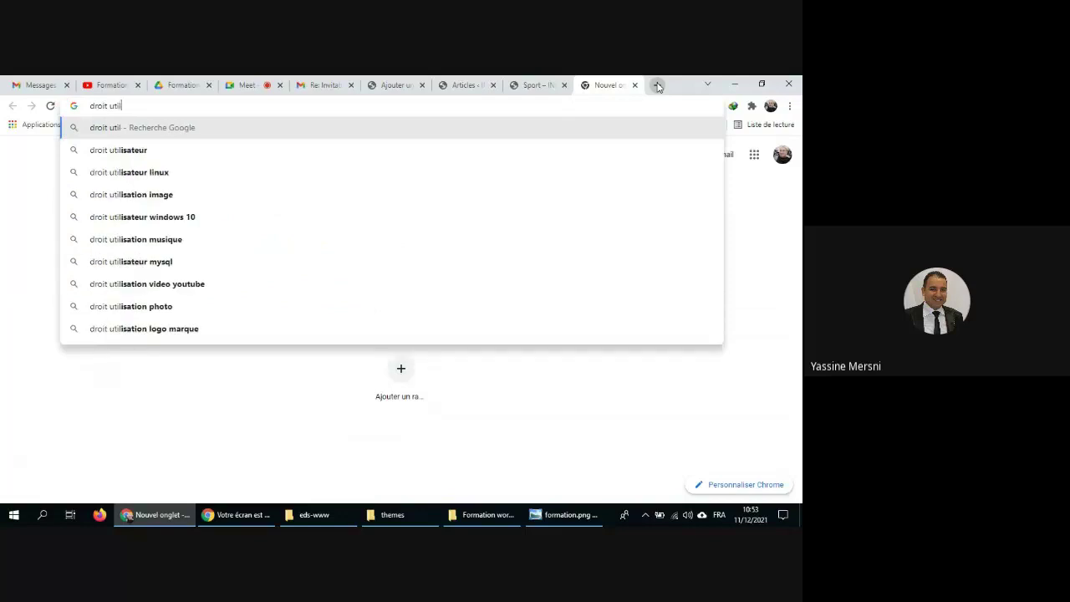
# Search Google Images for 'droit utilisateur wordpress'
pyautogui.write('w')
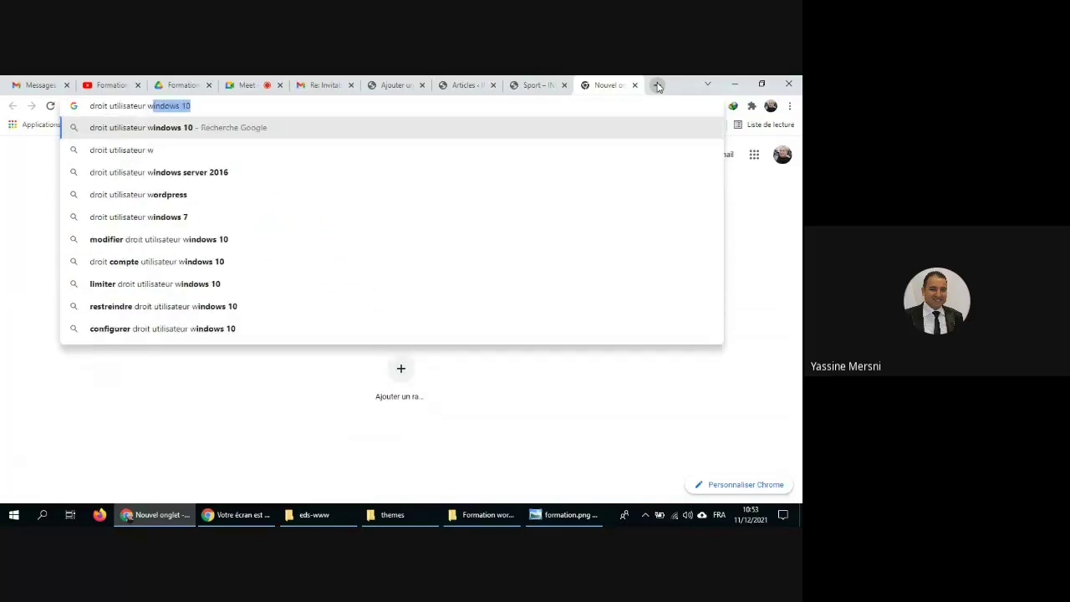
pyautogui.write('o')
pyautogui.press('Down')
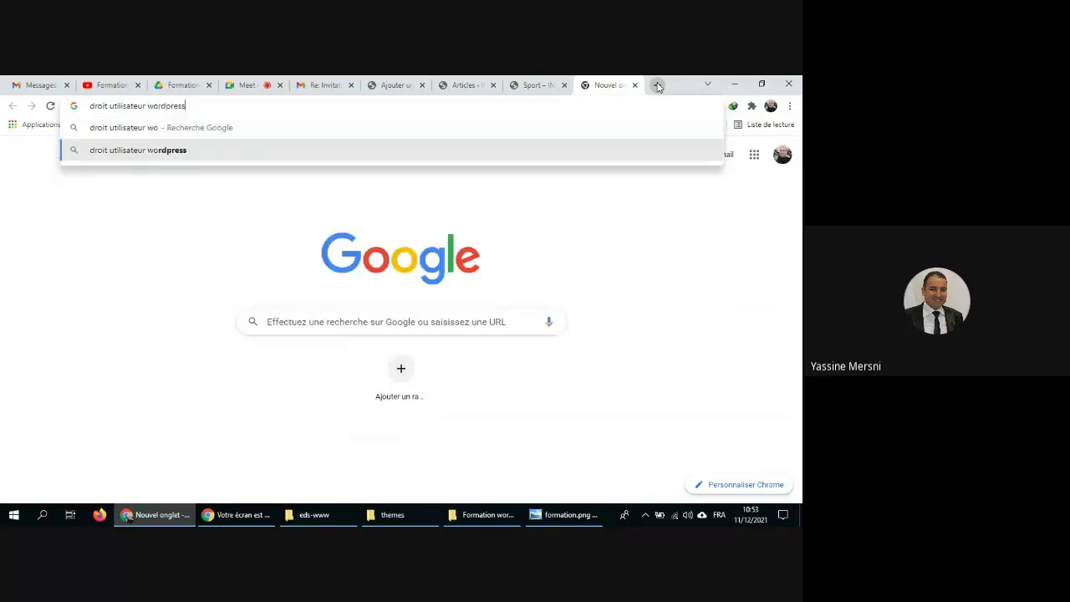
pyautogui.press('Return')
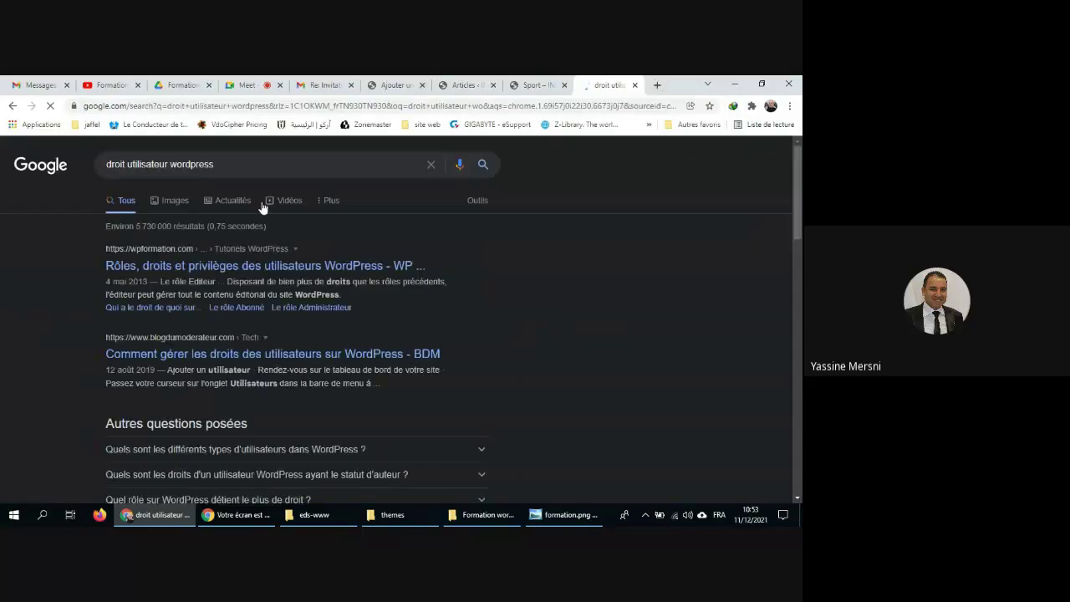
pyautogui.click(177, 202)
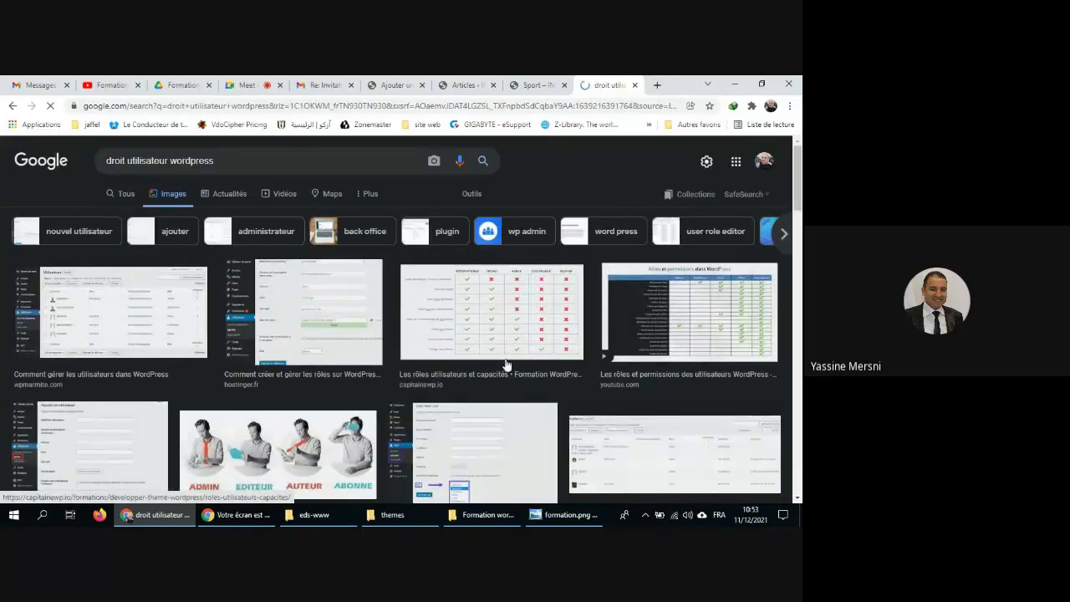
# Open the WordPress user roles table image in its own new tab
pyautogui.click(505, 358)
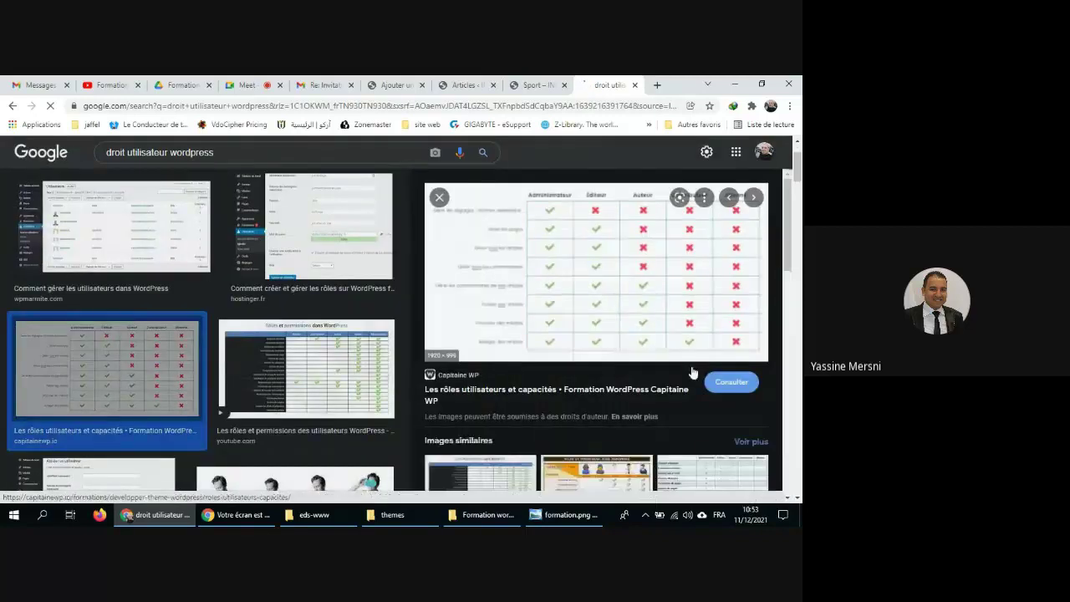
pyautogui.rightClick(619, 287)
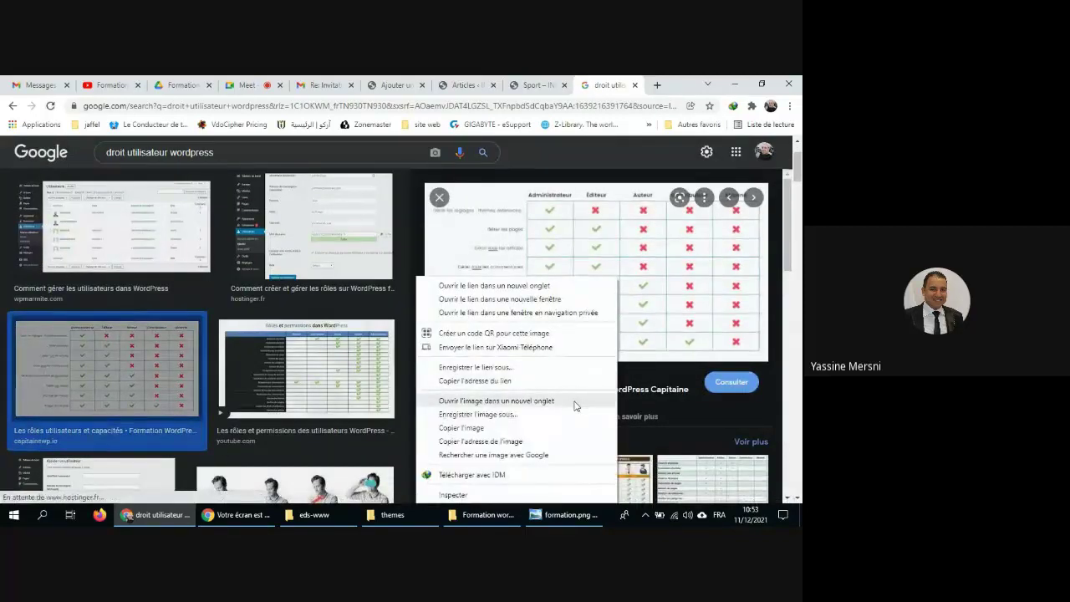
pyautogui.click(575, 401)
pyautogui.click(613, 84)
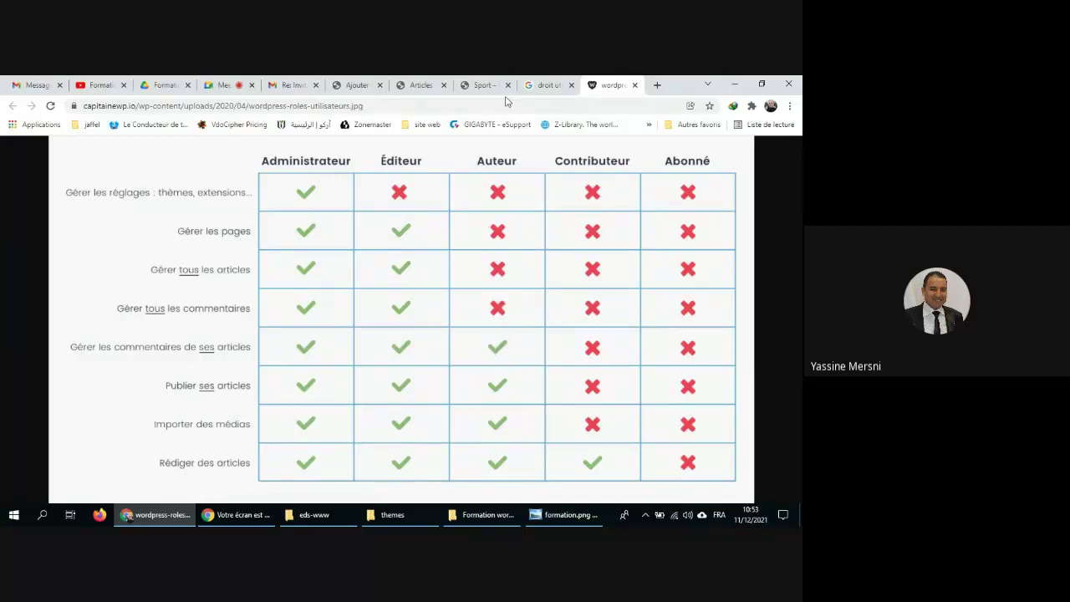
# Switch between the Sport category tab and the roles image tab, then scroll the Sport page
pyautogui.click(481, 83)
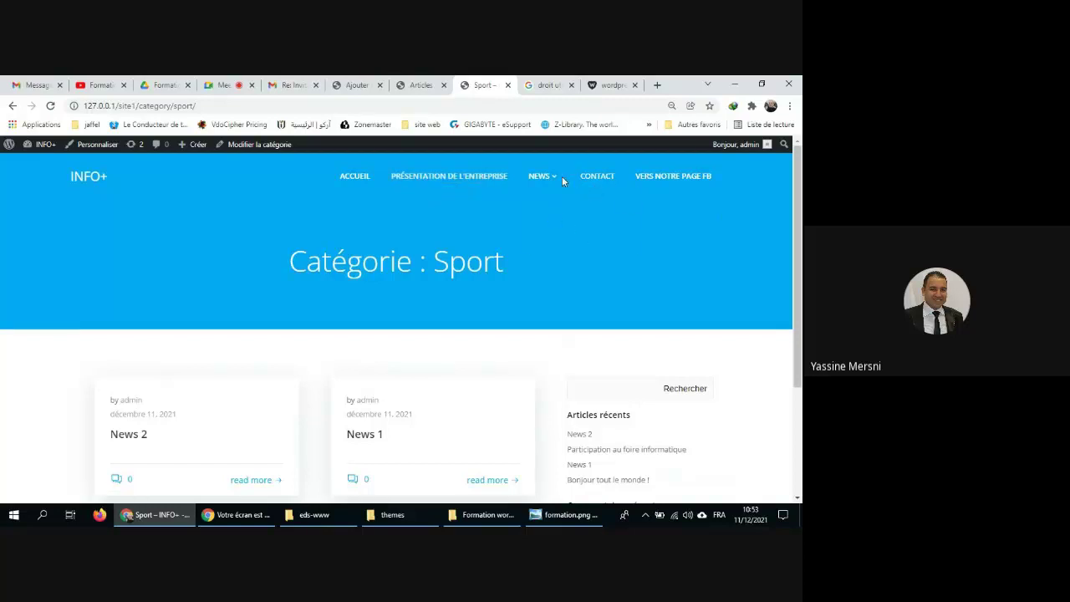
pyautogui.click(602, 82)
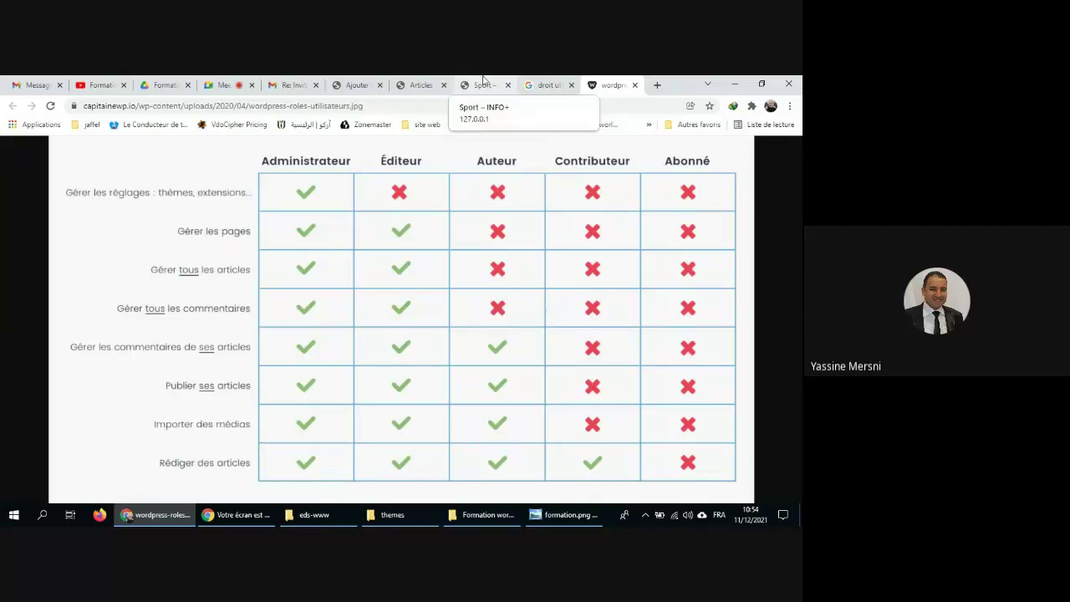
pyautogui.click(484, 80)
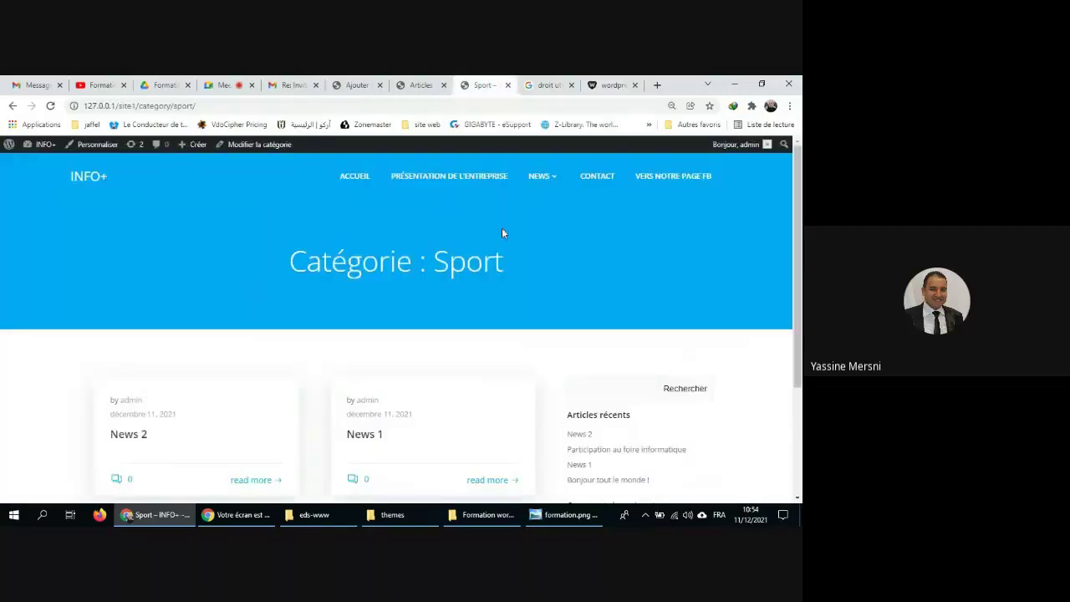
pyautogui.scroll(-2, 800, 326)
pyautogui.scroll(-3, 800, 326)
pyautogui.scroll(5, 800, 326)
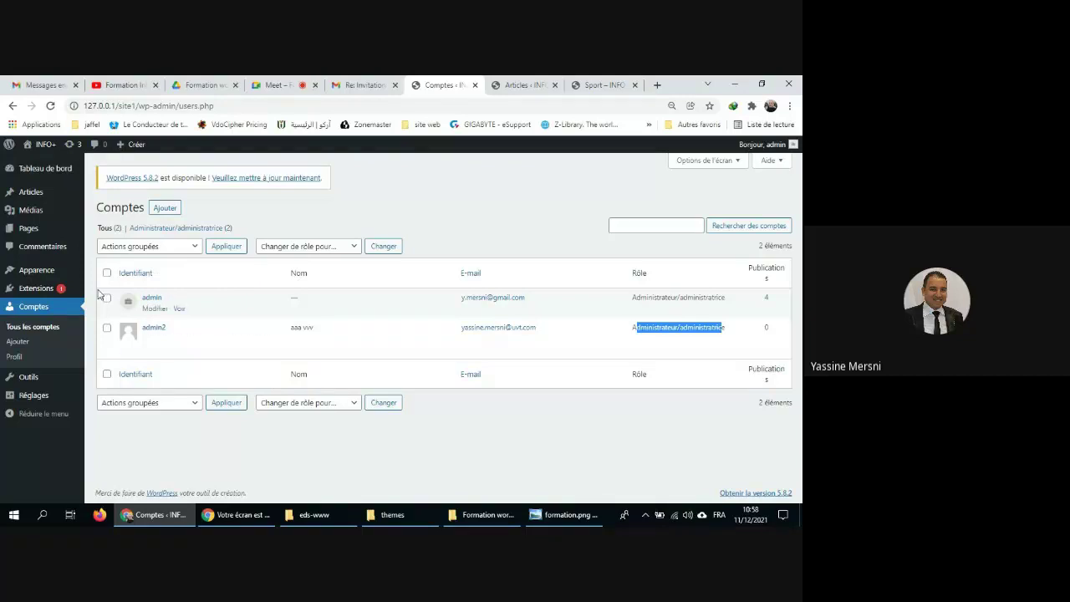
# Open the empty Médias > Médiathèque library, then minimise Chrome to reveal the image folder
pyautogui.moveTo(74, 274)
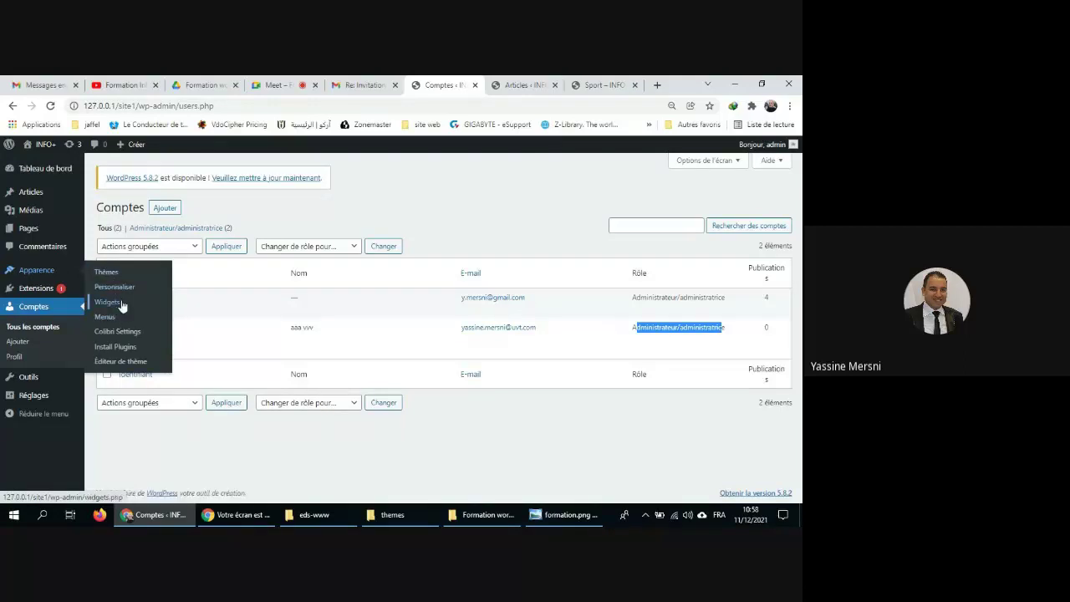
pyautogui.moveTo(65, 216)
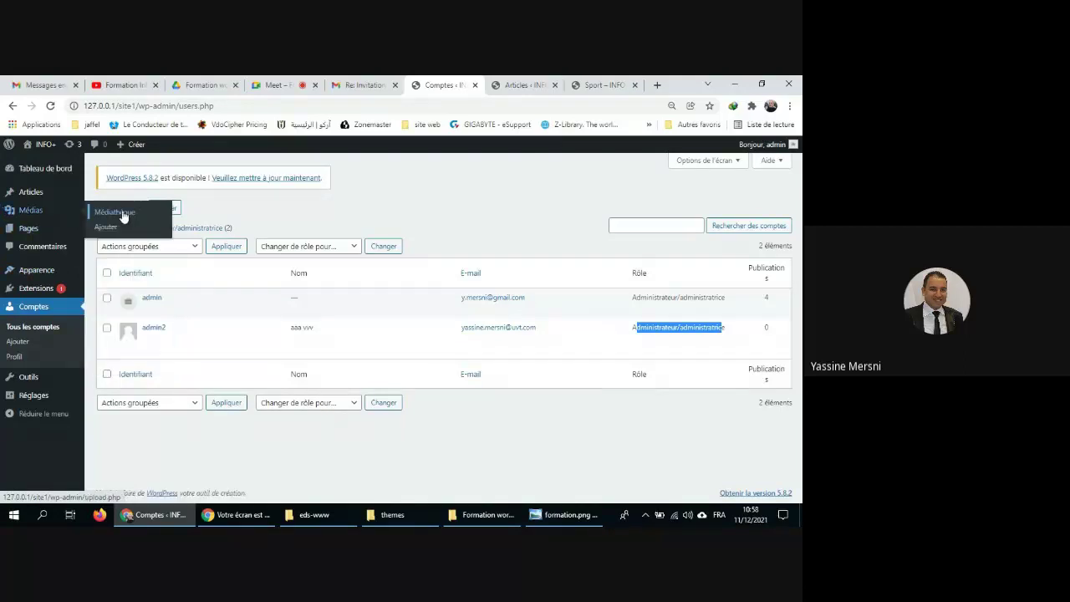
pyautogui.click(122, 214)
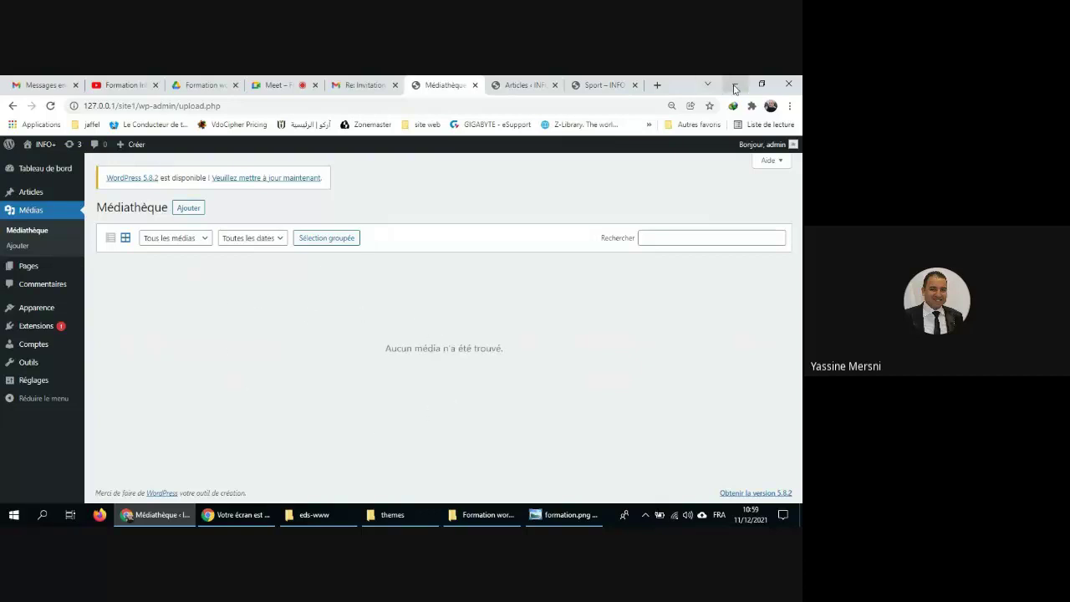
pyautogui.click(734, 84)
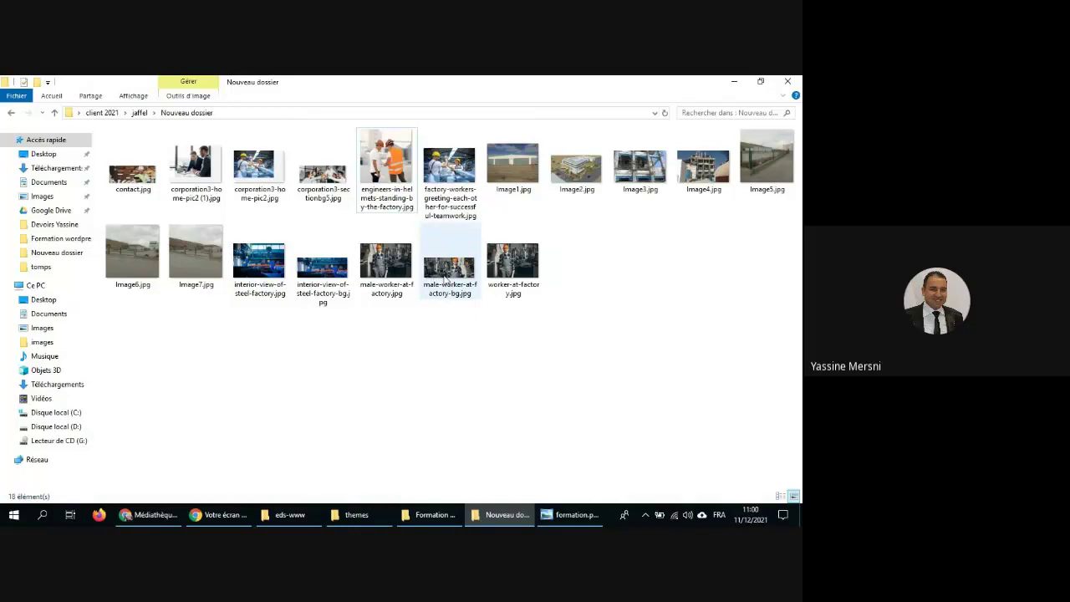
# Upload male-worker-at-factory-bg.jpg by dragging it from File Explorer into the Médiathèque
pyautogui.click(445, 279)
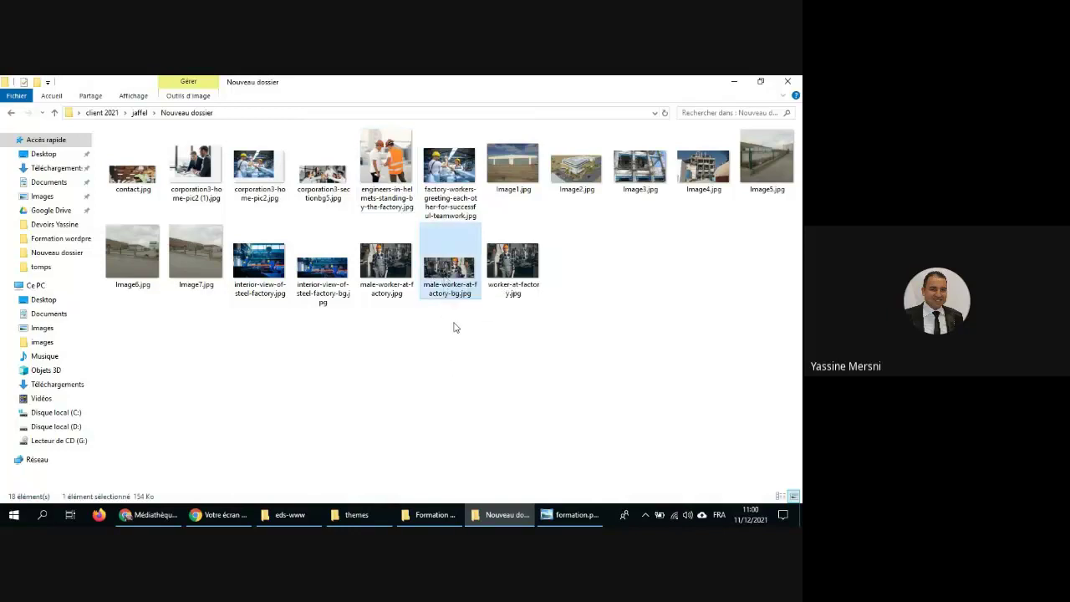
pyautogui.moveTo(449, 281); pyautogui.dragTo(268, 381)
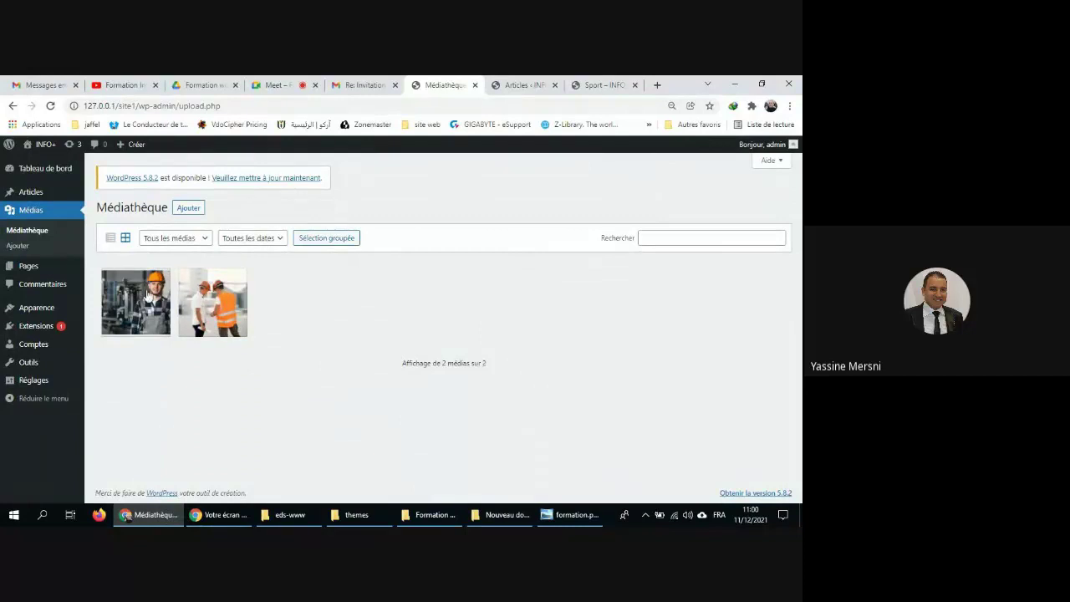
# Check the factory photo's details, then open the Accueil page from Toutes les pages for editing
pyautogui.click(147, 322)
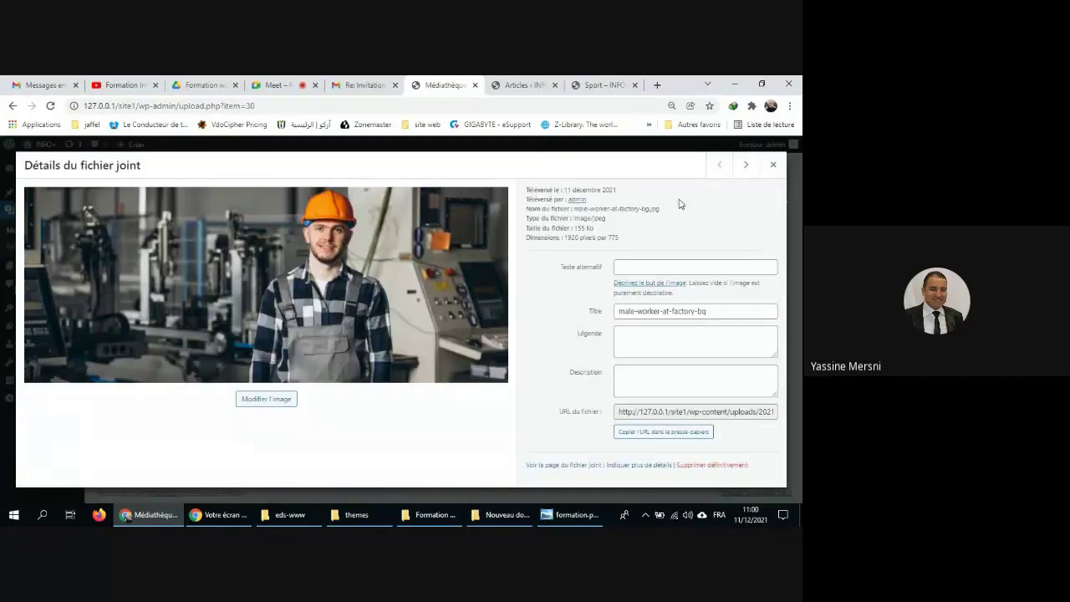
pyautogui.click(774, 165)
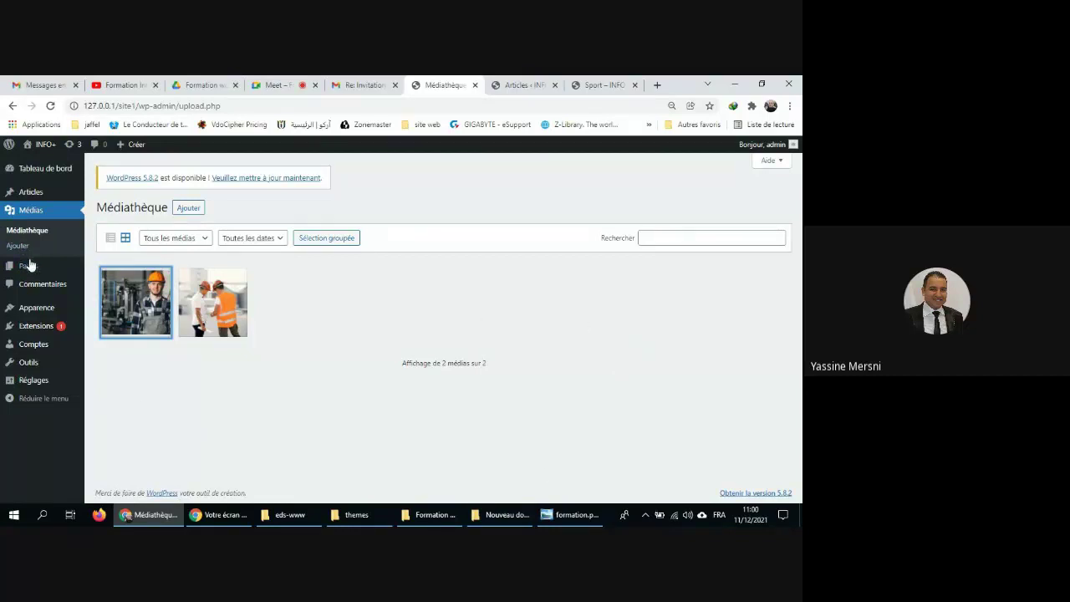
pyautogui.moveTo(32, 266)
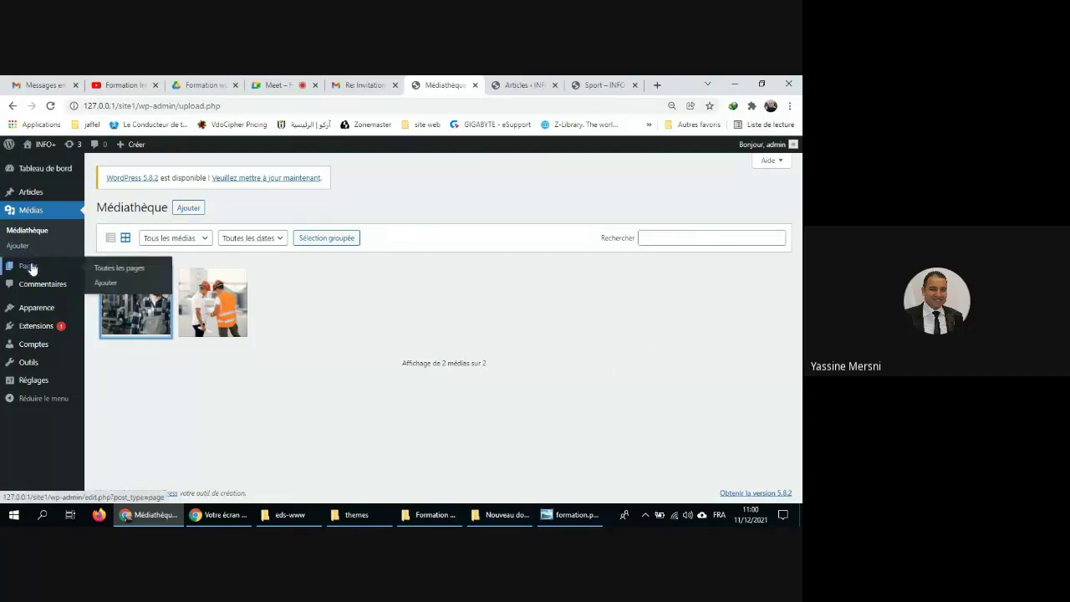
pyautogui.click(115, 268)
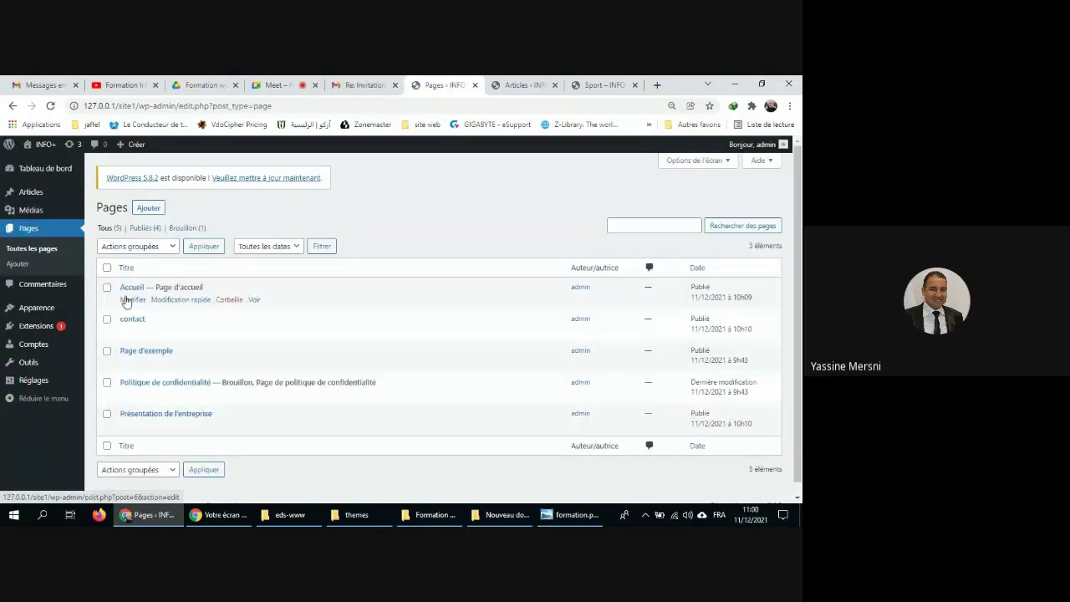
pyautogui.click(126, 300)
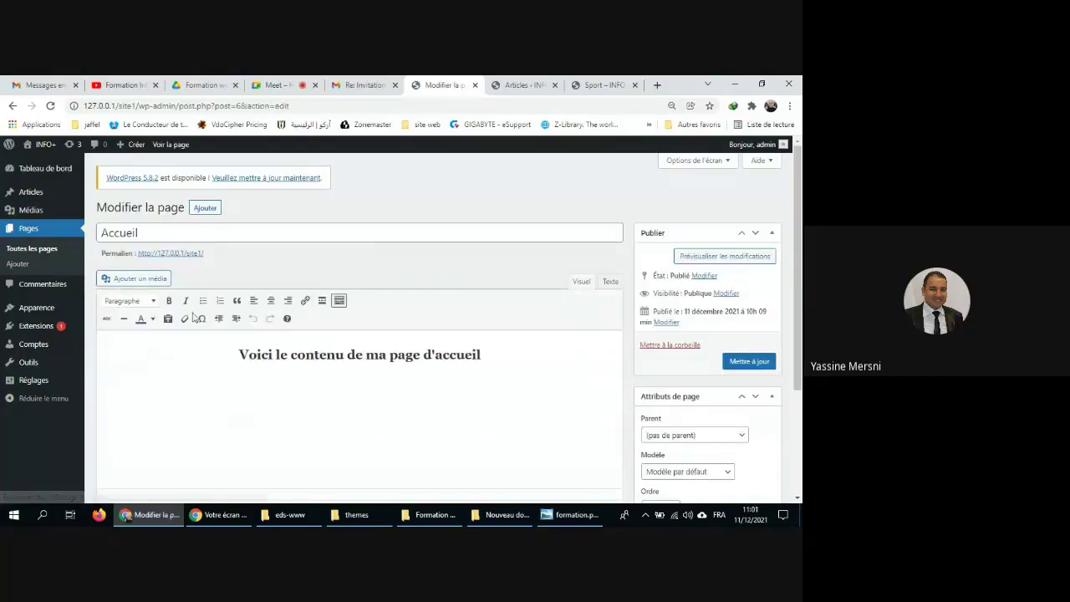
# Place the cursor after the Accueil heading and bring up Ajouter un média's upload area
pyautogui.click(485, 356)
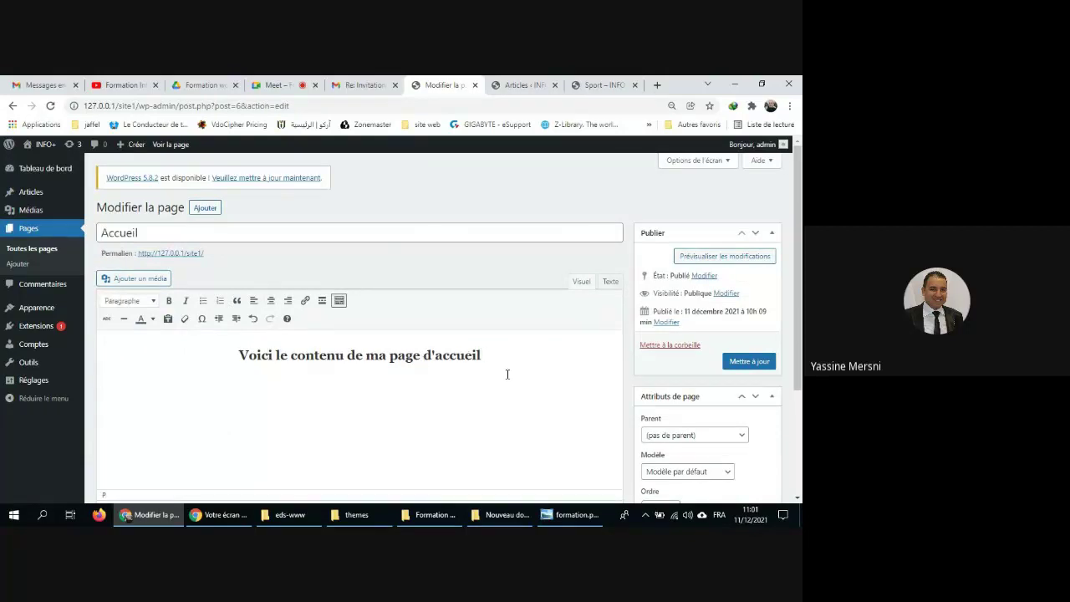
pyautogui.click(142, 278)
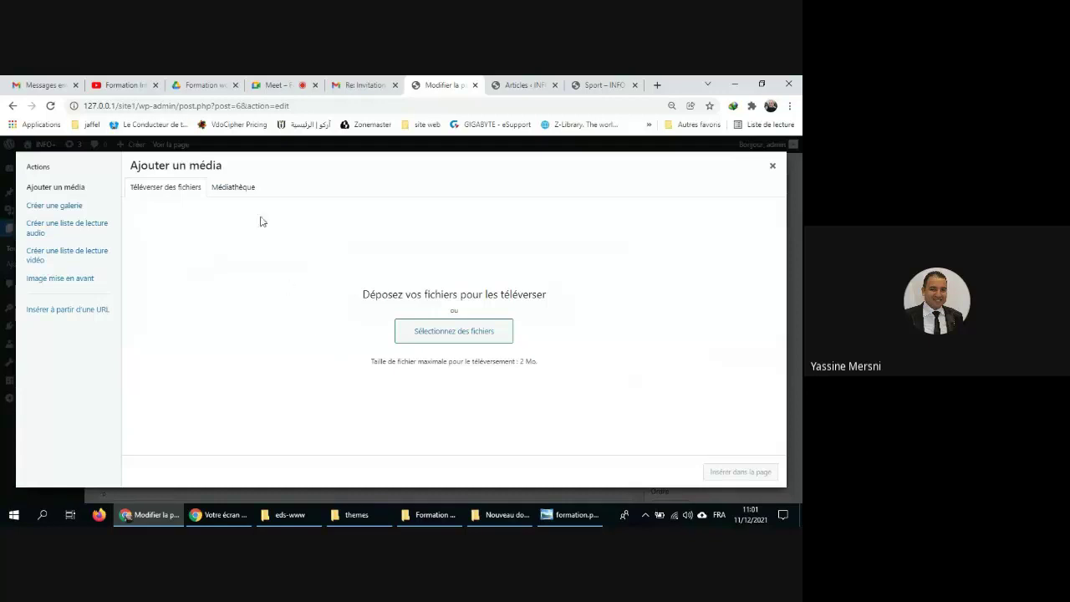
pyautogui.click(241, 188)
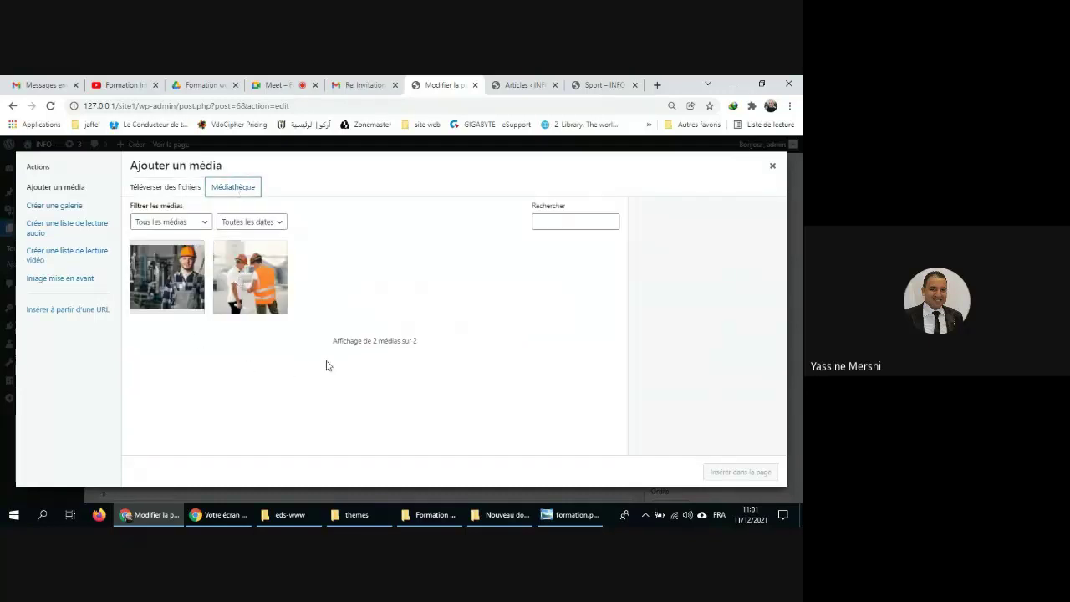
pyautogui.click(190, 187)
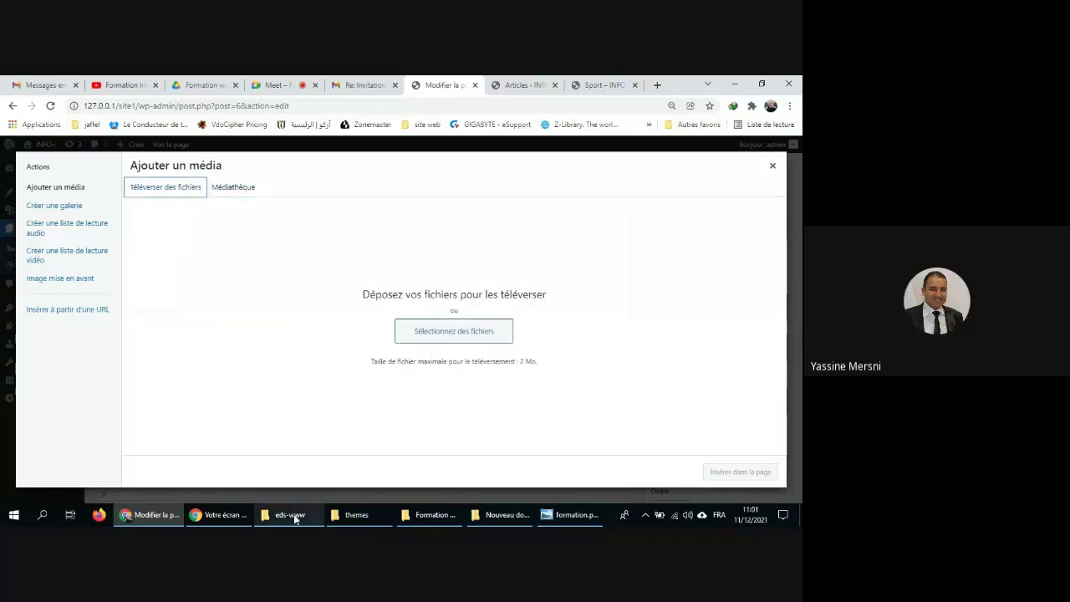
pyautogui.click(292, 515)
pyautogui.click(295, 518)
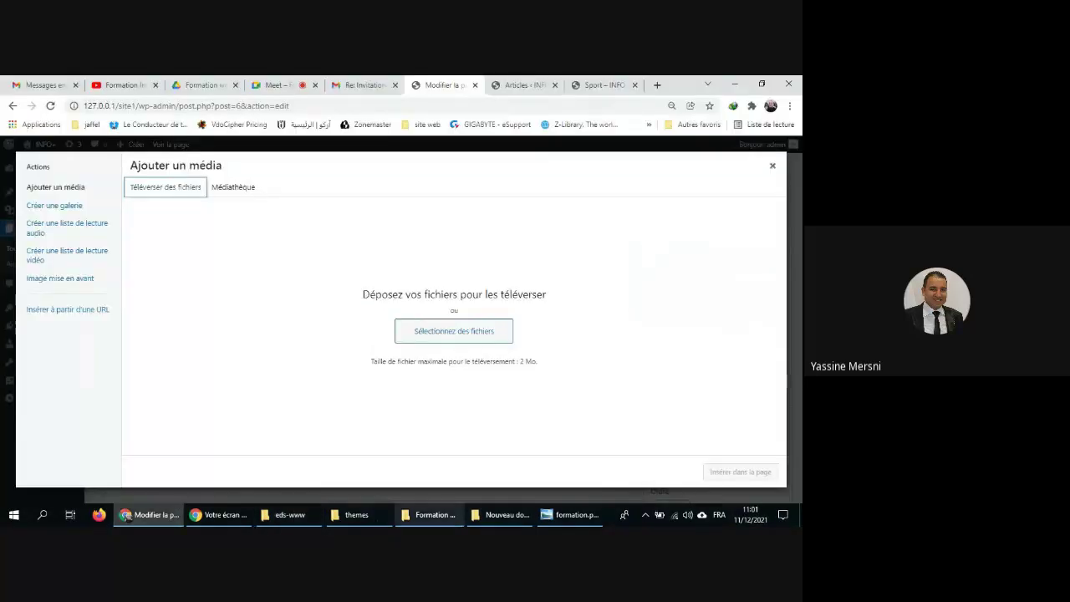
# Drag corporation3-sectionbg5.jpg from the Nouveau dossier folder into the Ajouter un média upload area
pyautogui.click(502, 515)
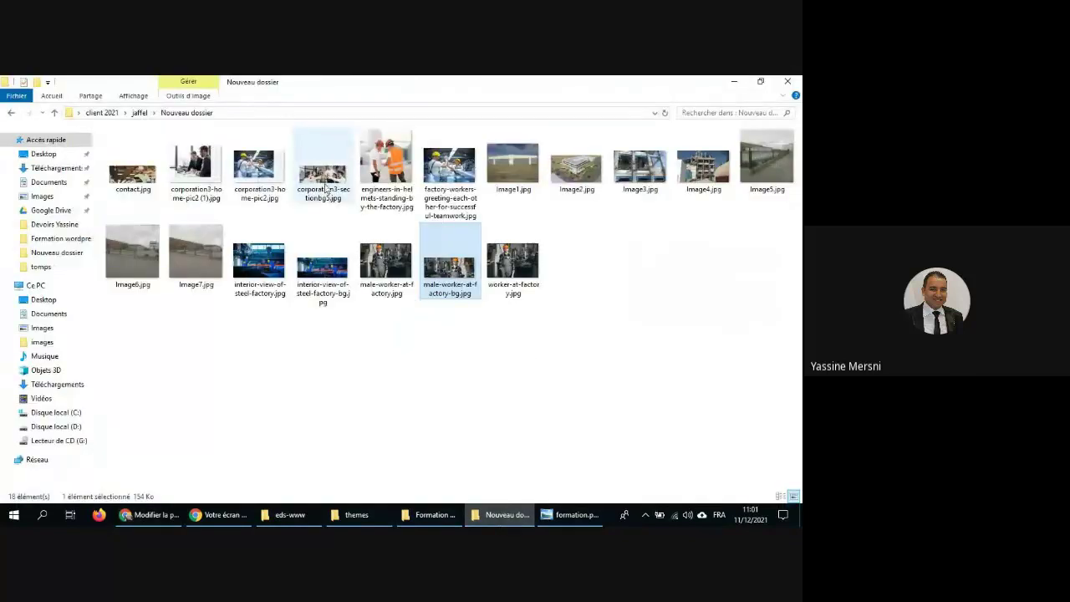
pyautogui.moveTo(326, 190); pyautogui.dragTo(440, 348)
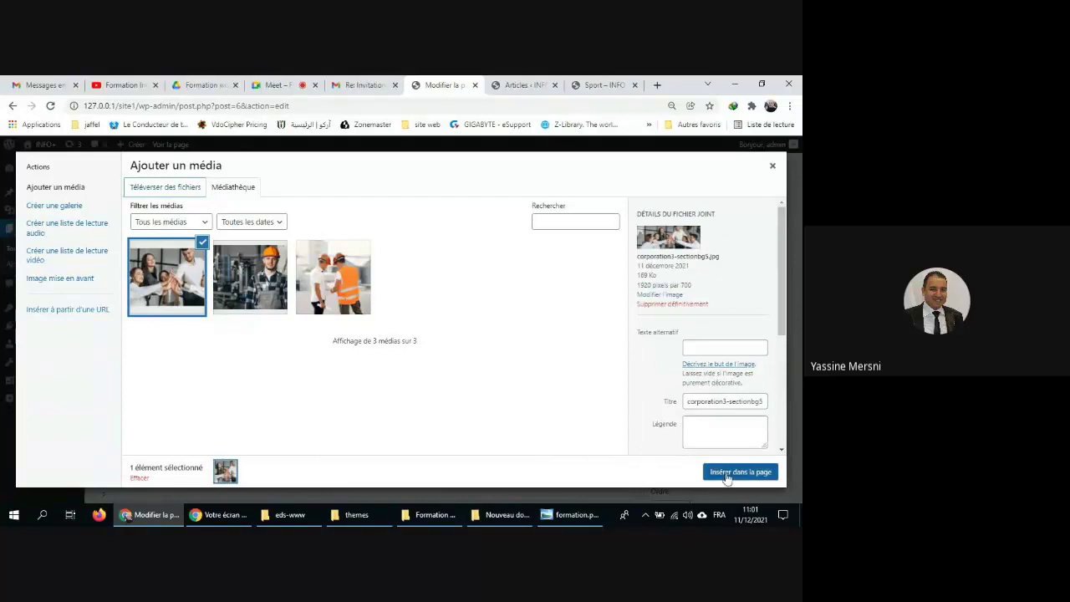
# Insert the team photo under the Accueil heading and centre it
pyautogui.click(727, 474)
pyautogui.scroll(-2, 796, 318)
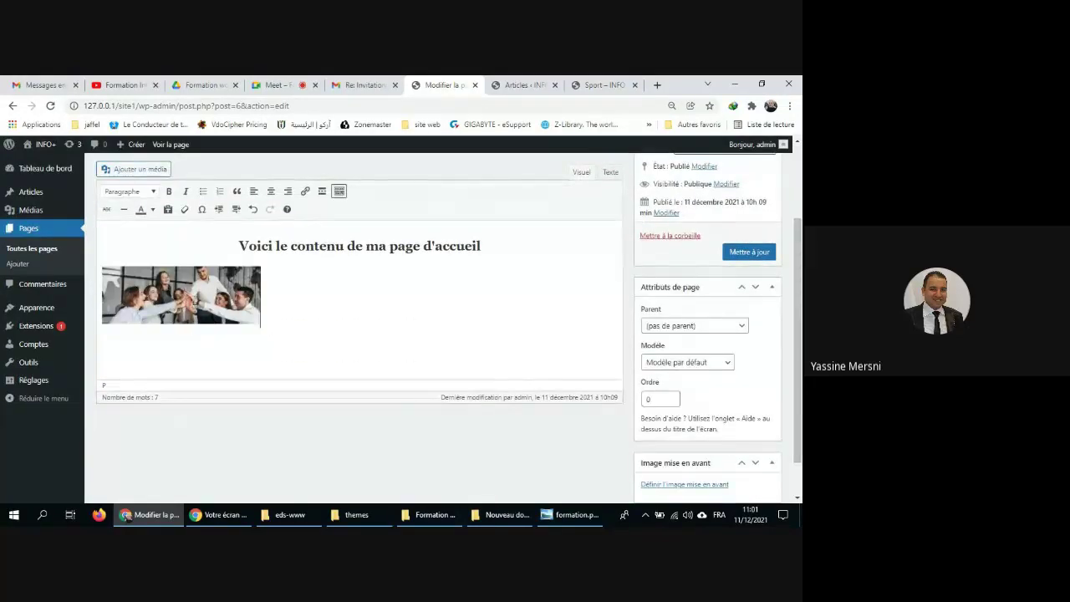
pyautogui.click(181, 295)
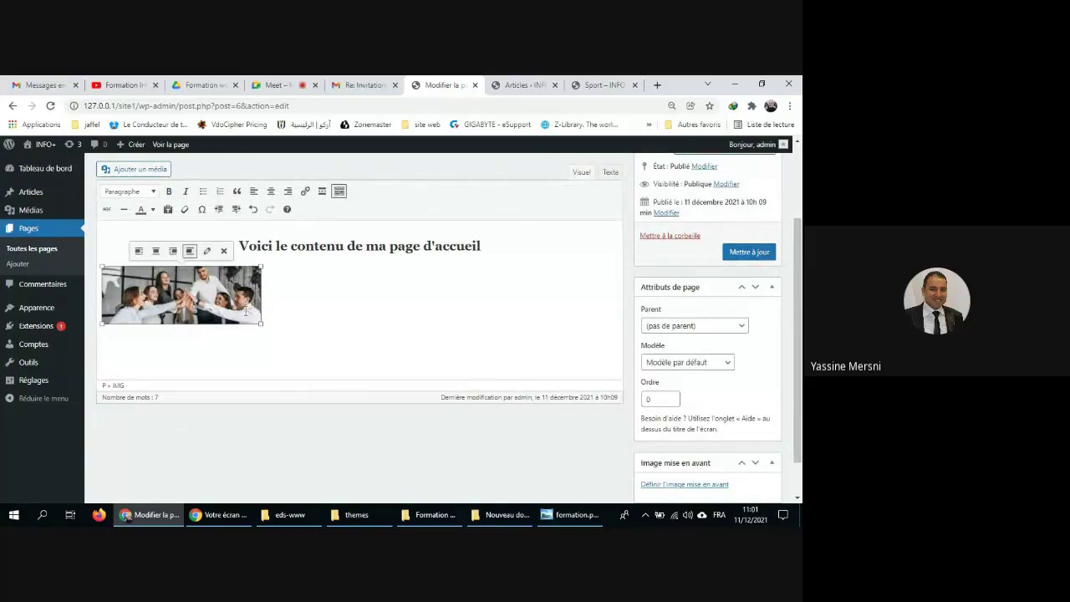
pyautogui.click(275, 309)
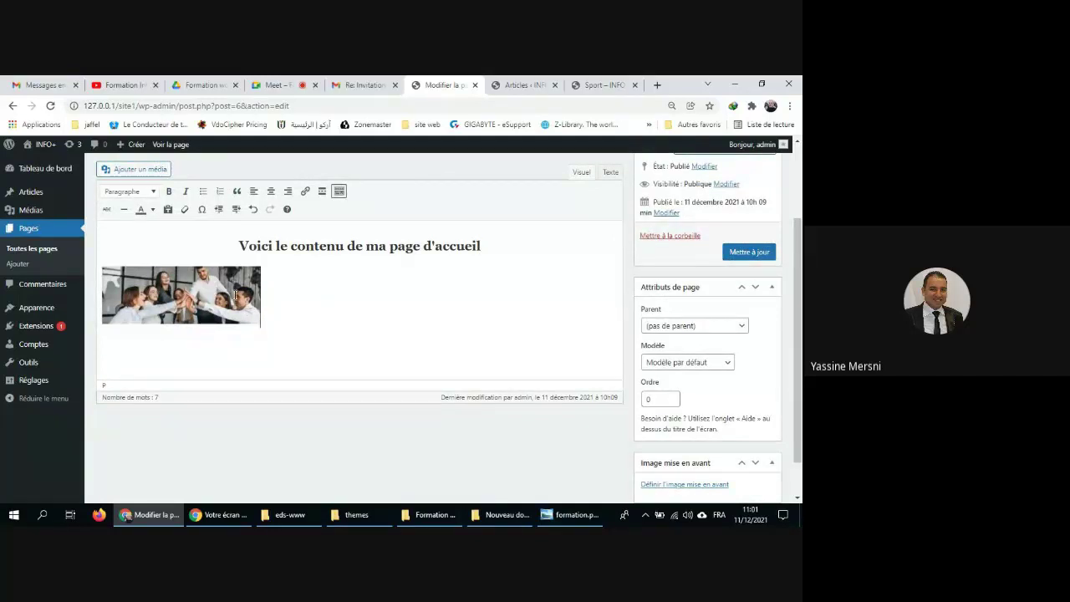
pyautogui.click(236, 294)
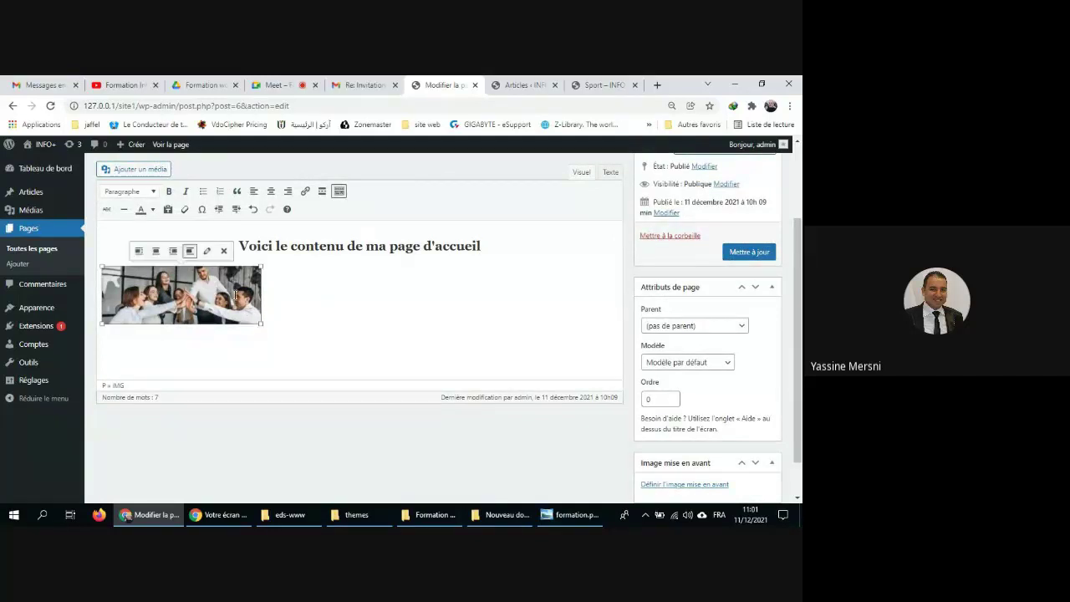
pyautogui.click(156, 255)
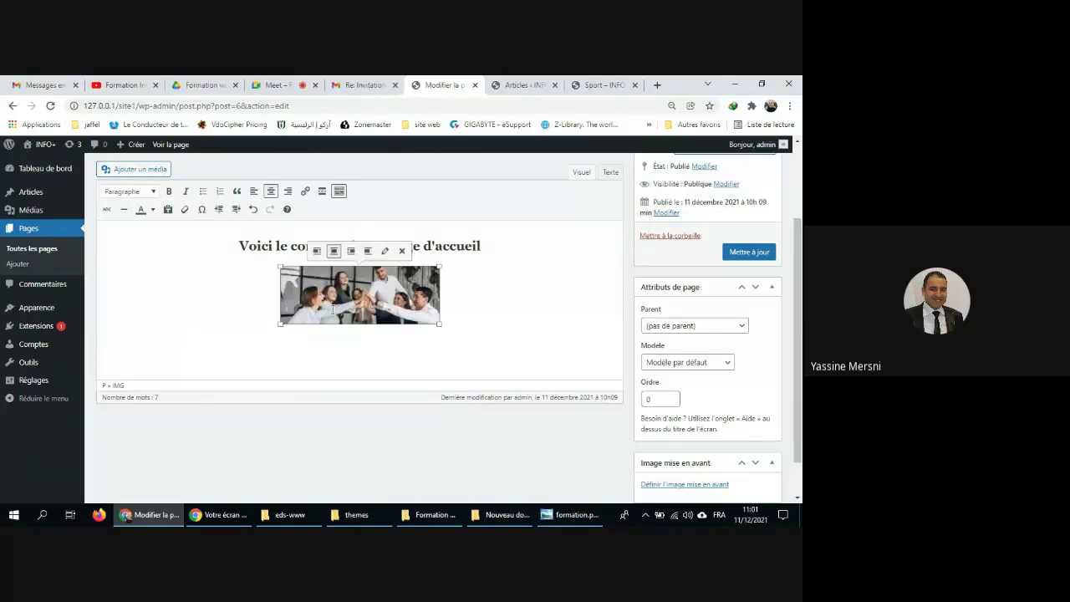
# Set the team photo to Taille originale 1920 × 700 and save the Accueil page
pyautogui.click(385, 251)
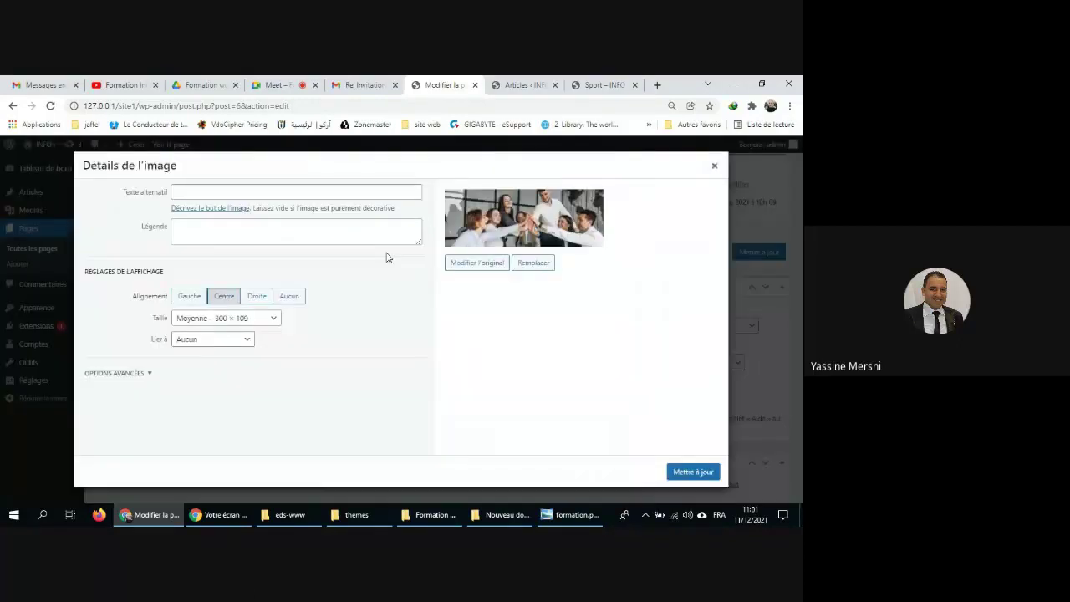
pyautogui.click(227, 323)
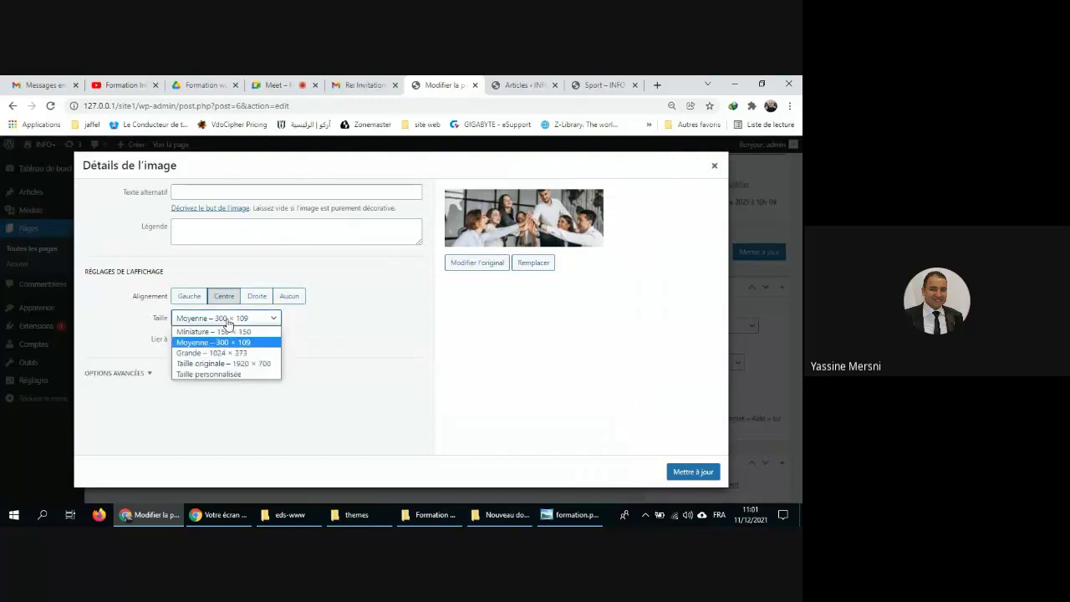
pyautogui.click(224, 364)
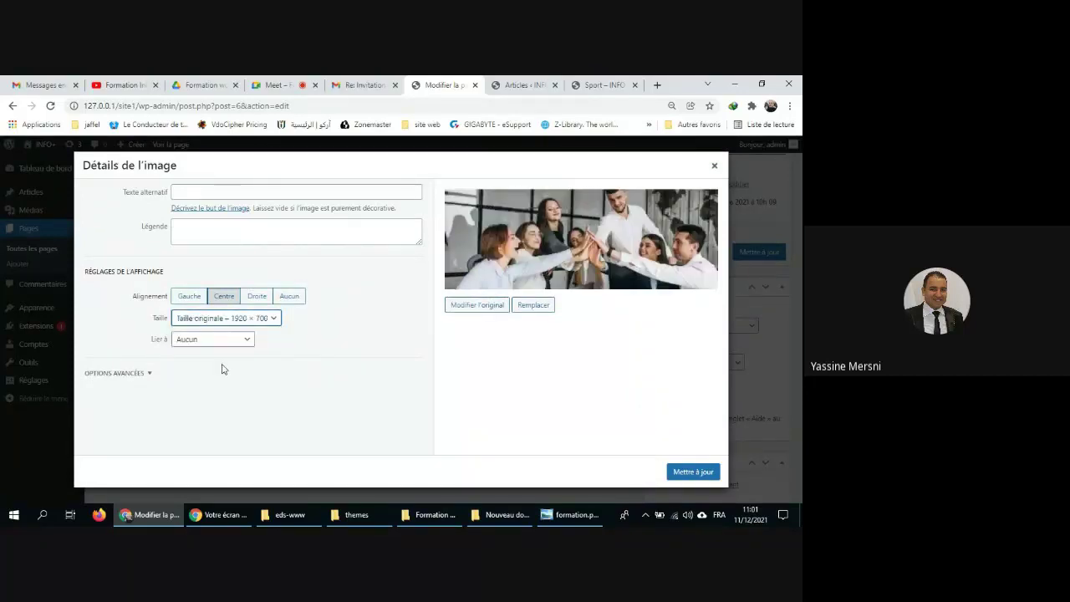
pyautogui.click(696, 474)
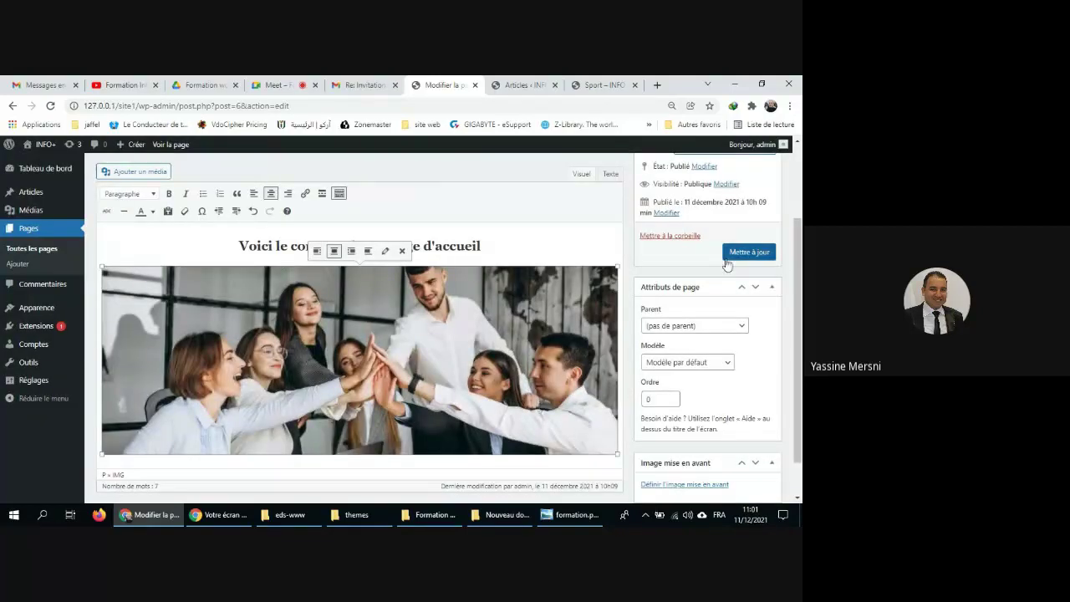
pyautogui.scroll(1, 798, 247)
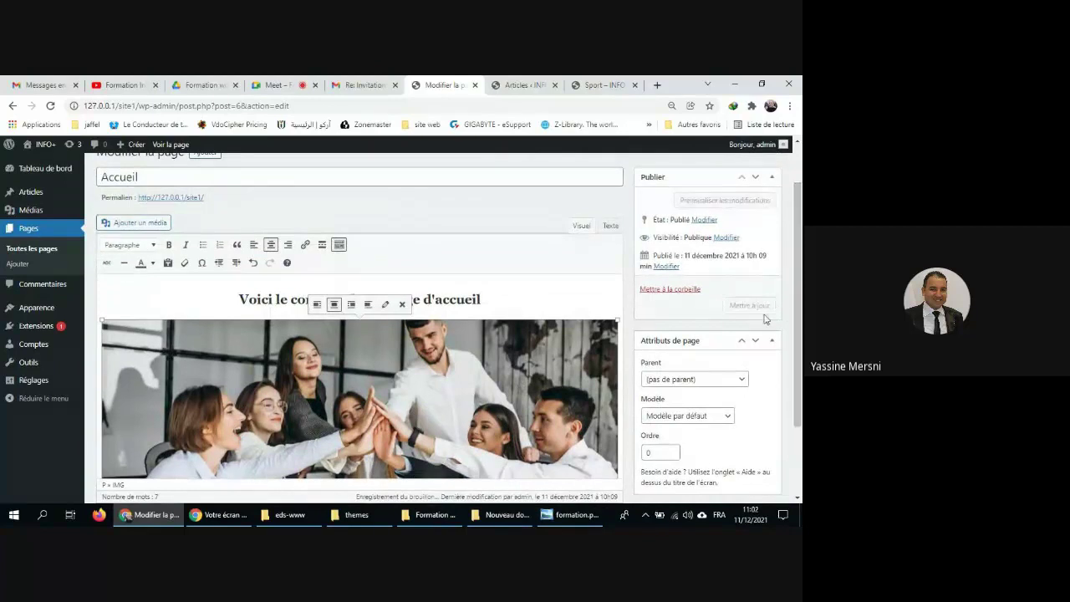
pyautogui.scroll(1, 801, 304)
pyautogui.scroll(1, 801, 304)
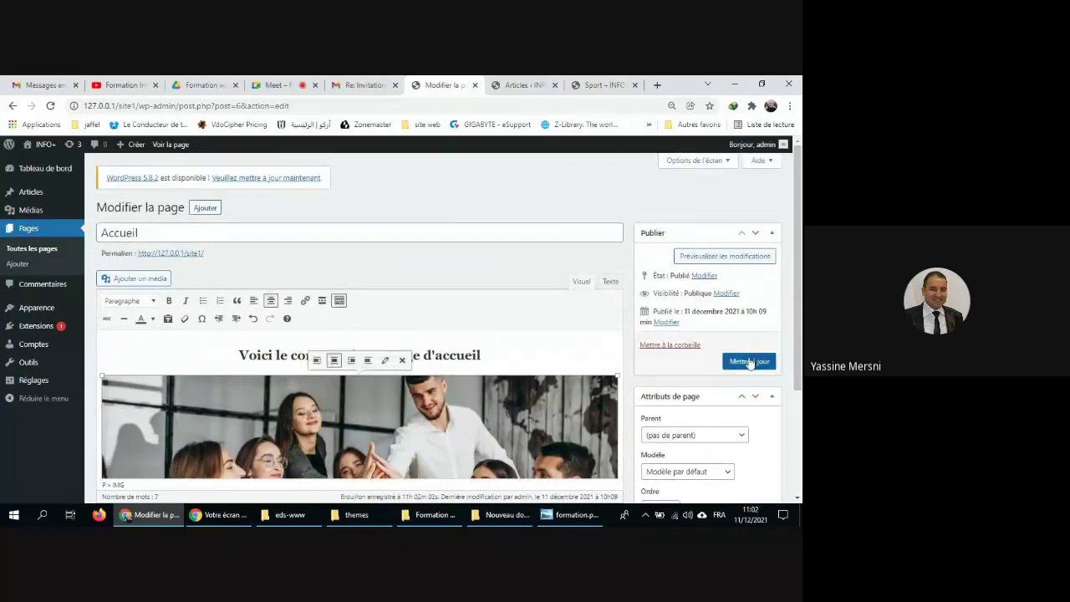
pyautogui.click(748, 363)
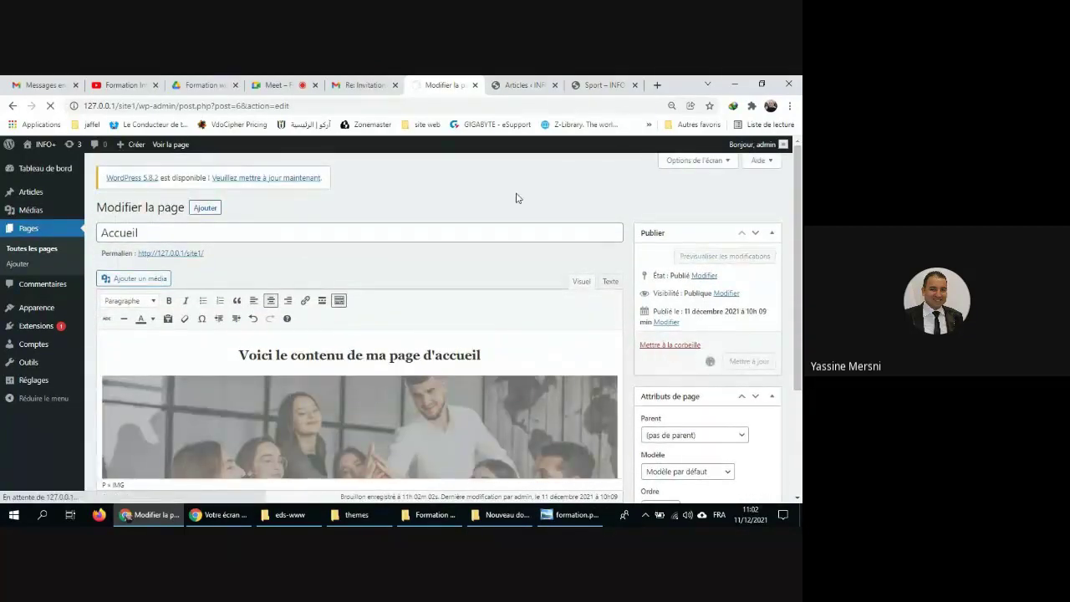
pyautogui.click(599, 84)
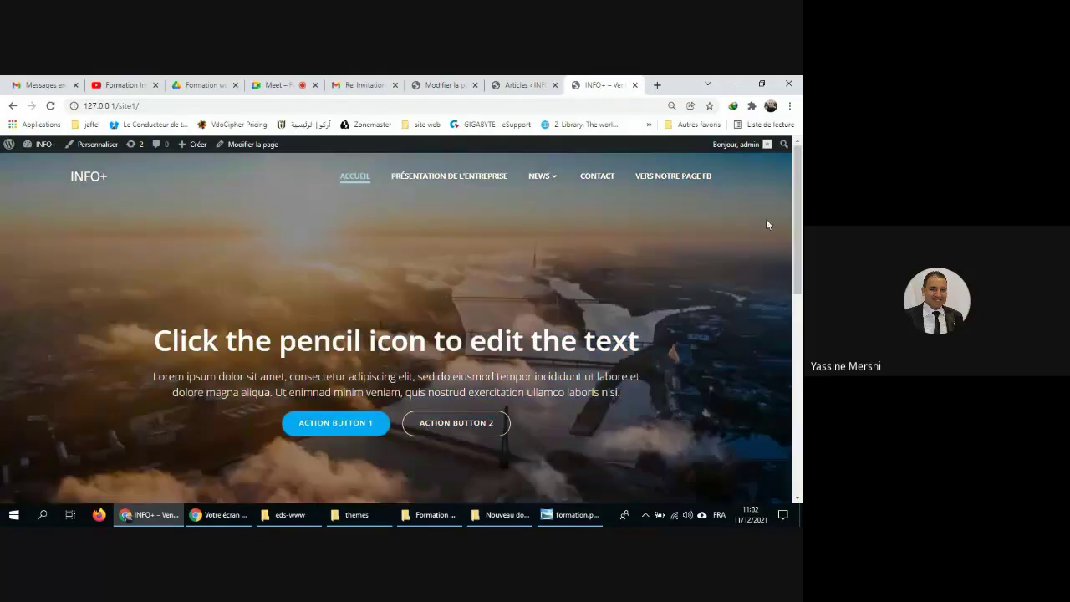
pyautogui.moveTo(797, 211); pyautogui.dragTo(799, 385)
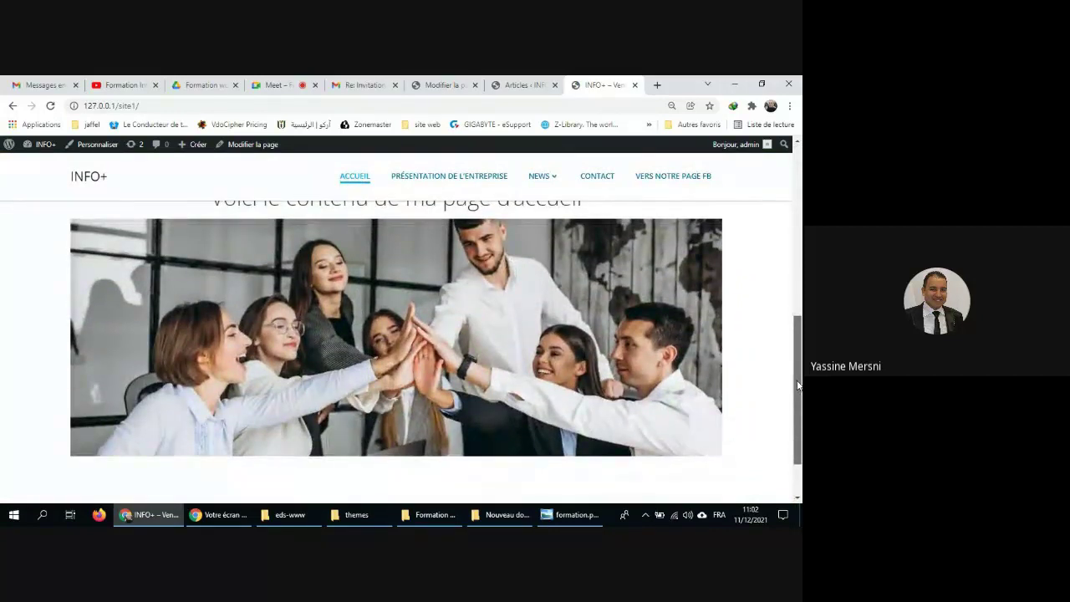
pyautogui.click(447, 84)
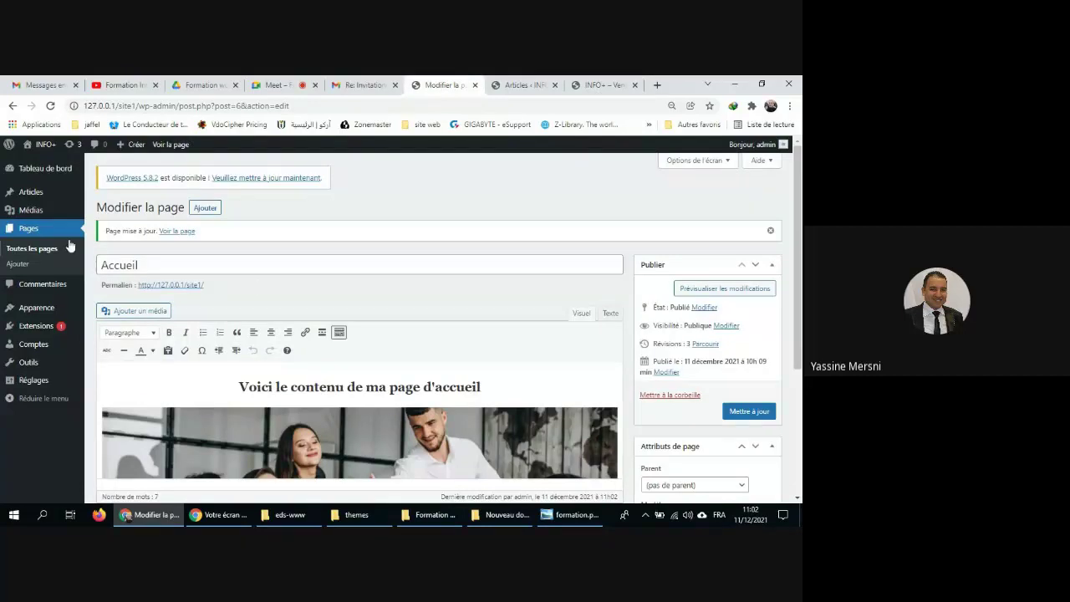
# Open the News 1 post from Tous les articles for editing, checking the live homepage
pyautogui.moveTo(50, 191)
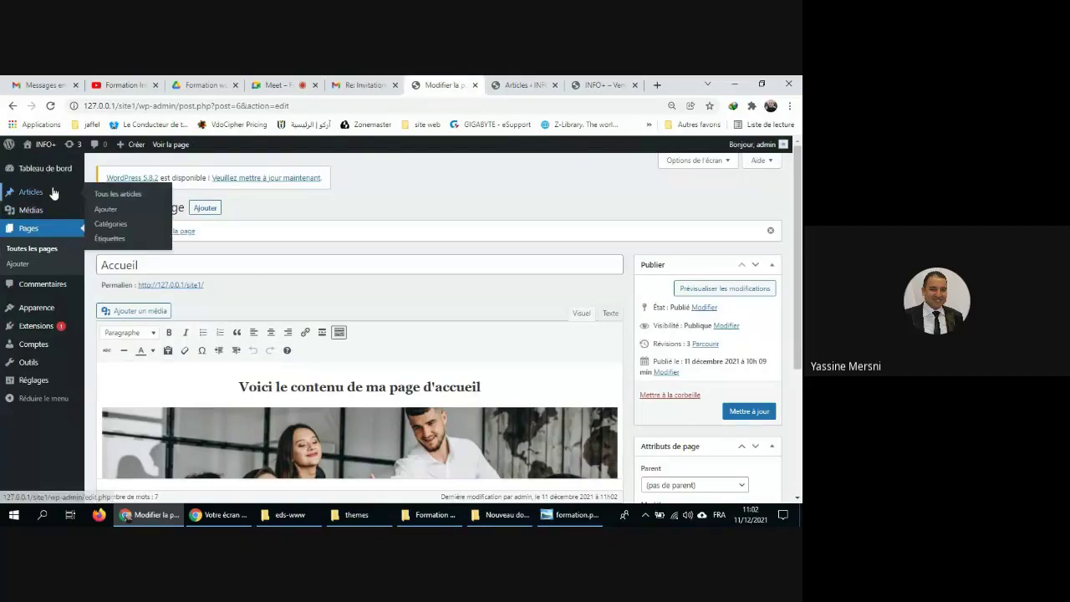
pyautogui.click(108, 201)
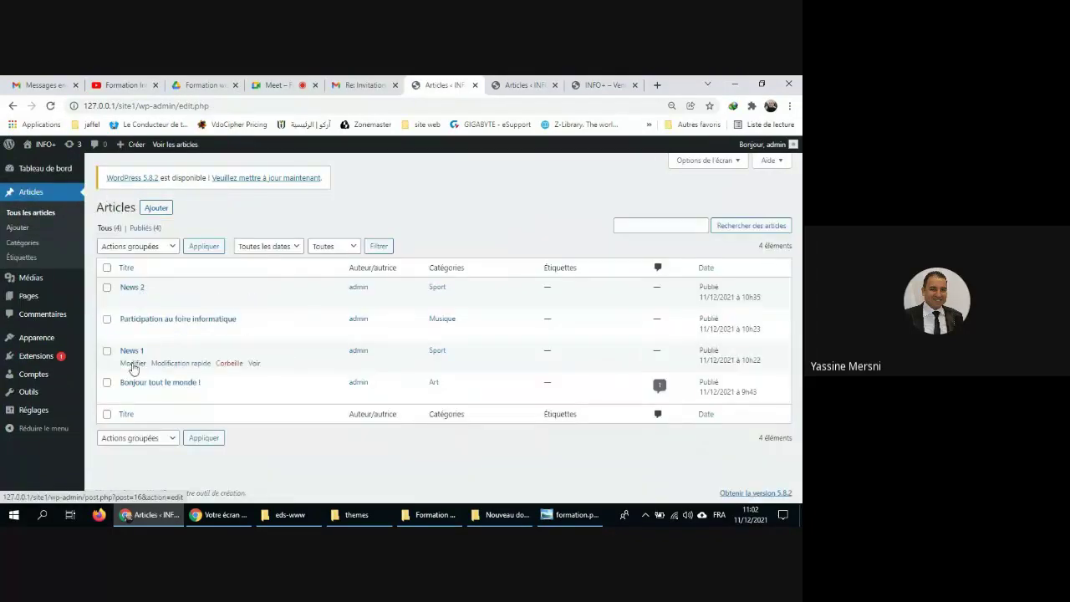
pyautogui.click(137, 365)
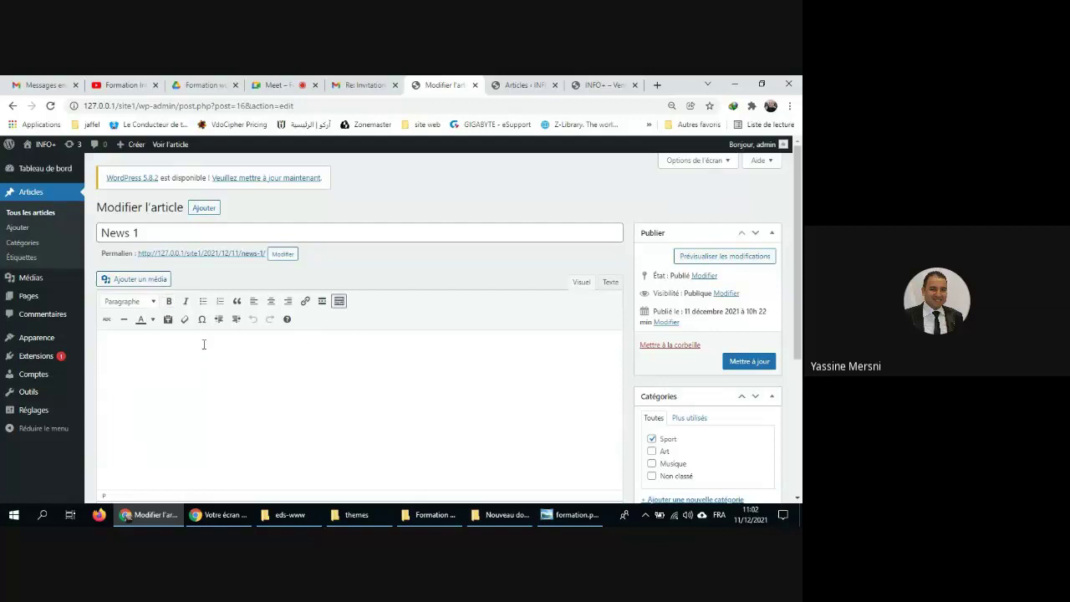
pyautogui.click(149, 282)
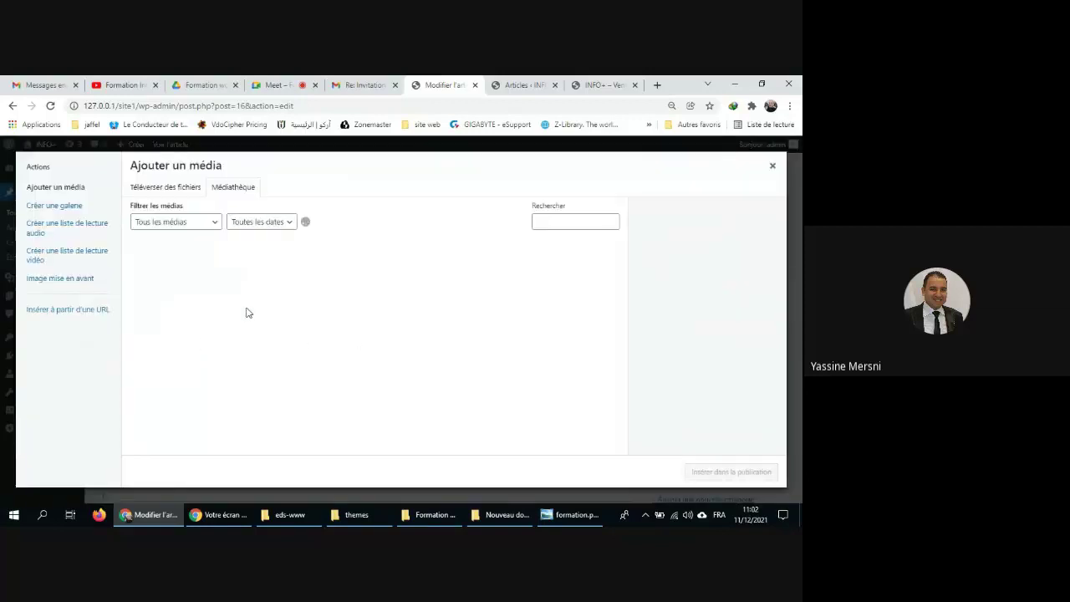
pyautogui.click(772, 166)
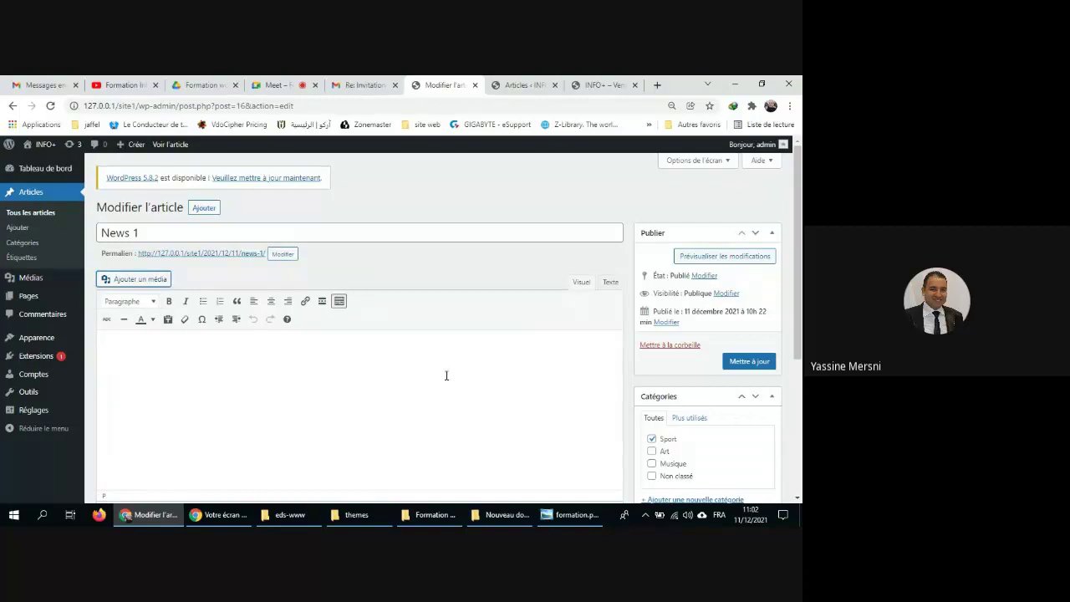
pyautogui.click(604, 84)
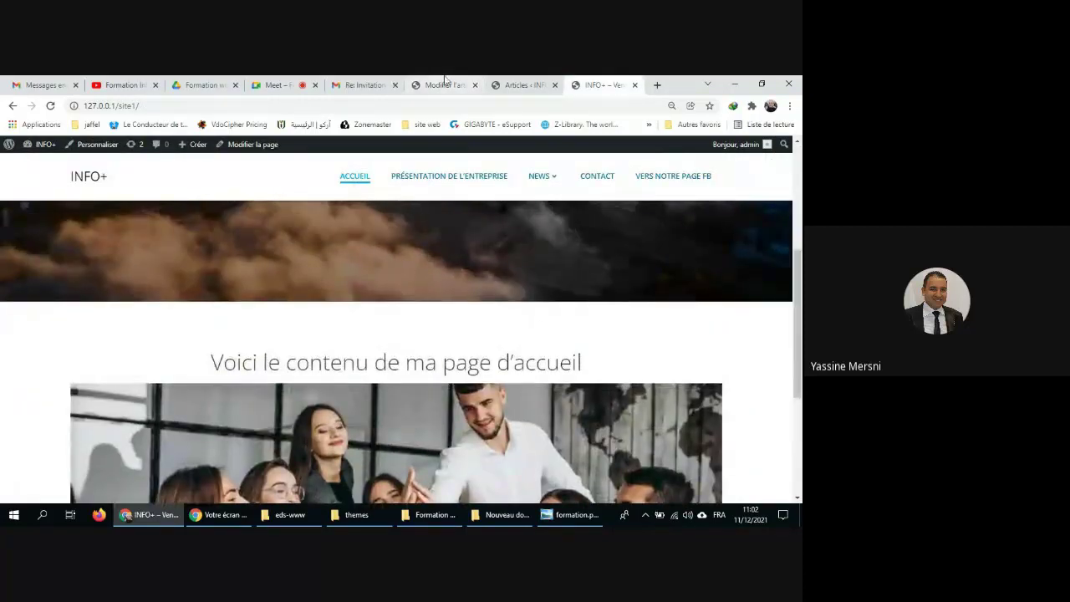
pyautogui.click(445, 84)
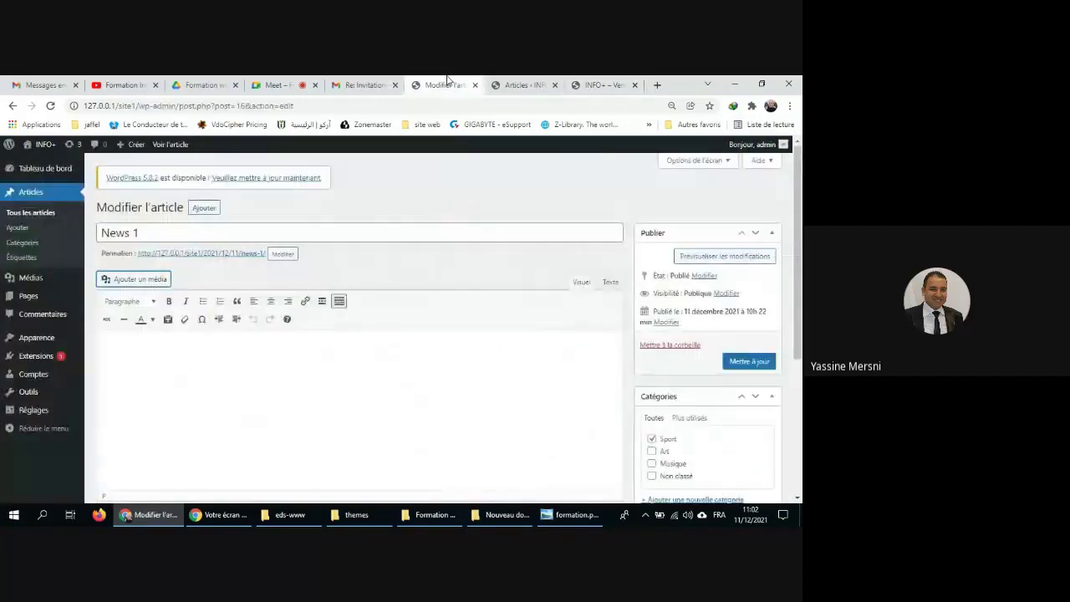
# Insert the factory worker photo into News 1 from the media library
pyautogui.click(133, 281)
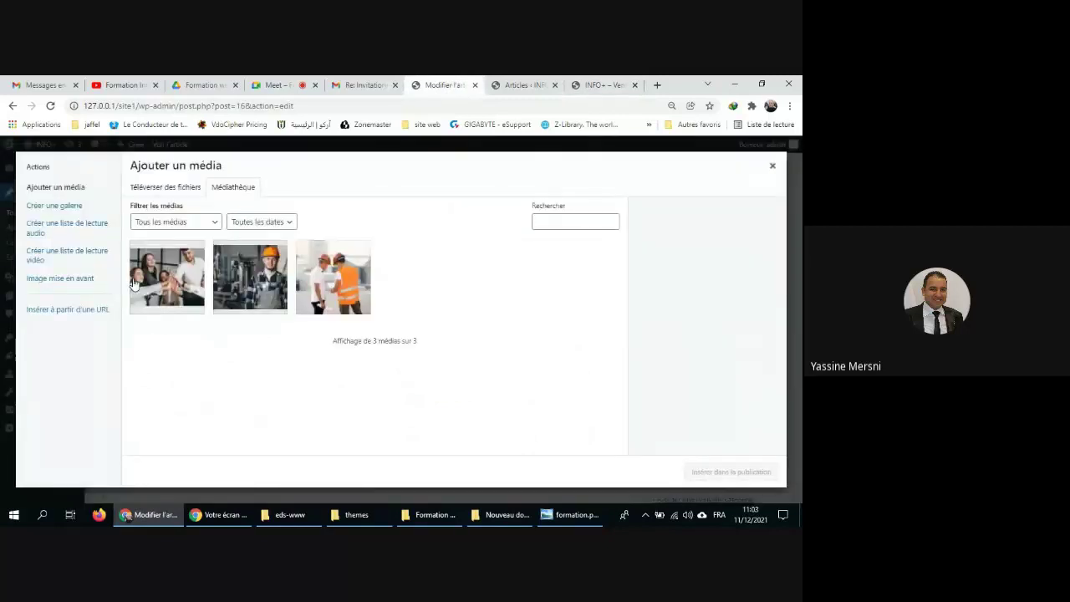
pyautogui.click(255, 283)
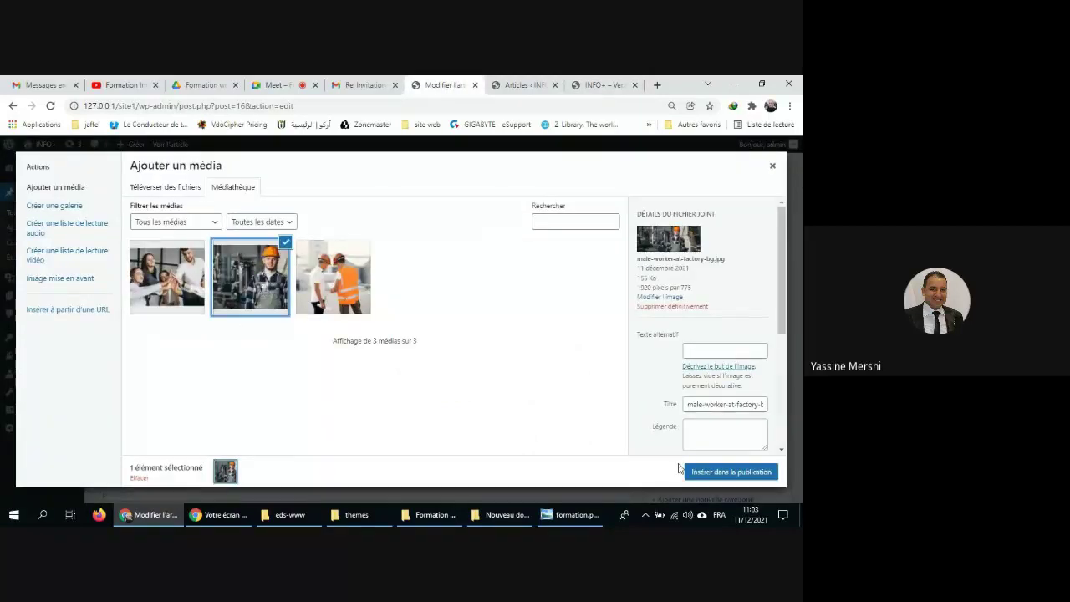
pyautogui.click(707, 472)
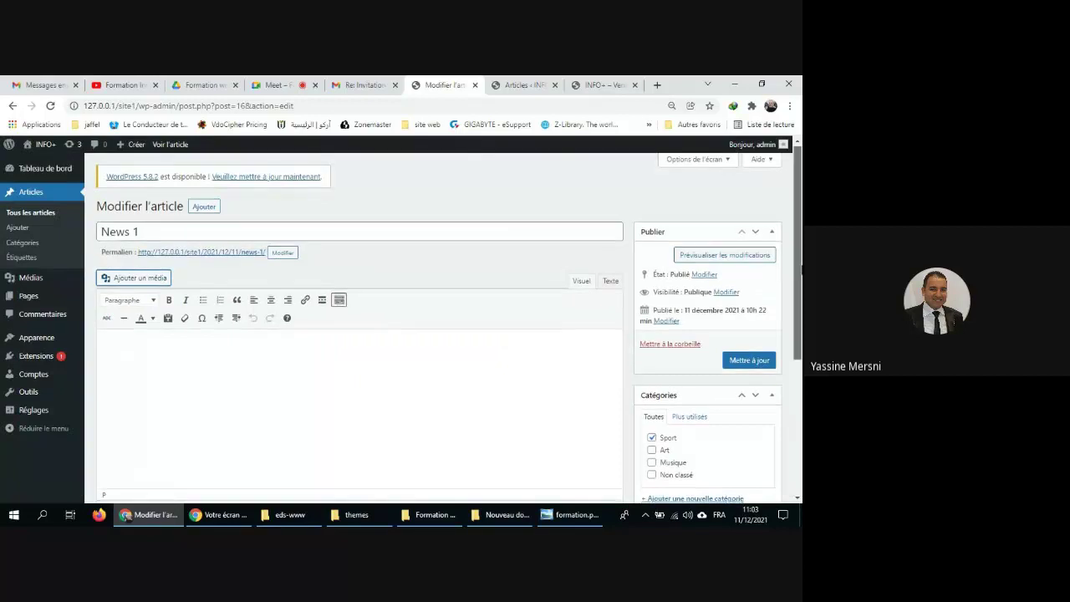
pyautogui.scroll(-1, 517, 316)
# Centre the worker photo and set it to its original 1920 × 775 size
pyautogui.click(227, 297)
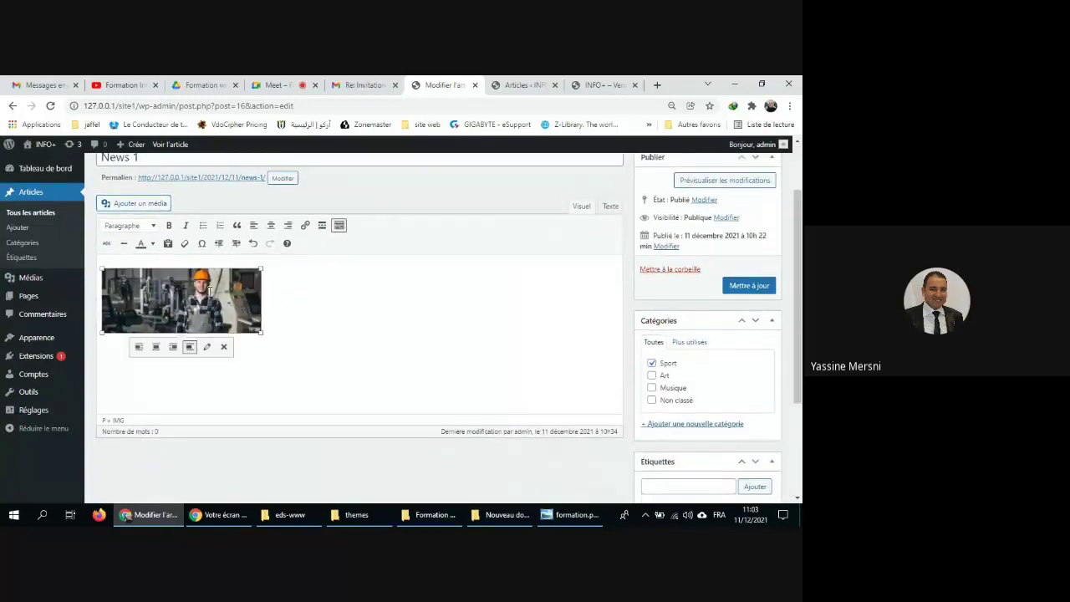
pyautogui.click(155, 347)
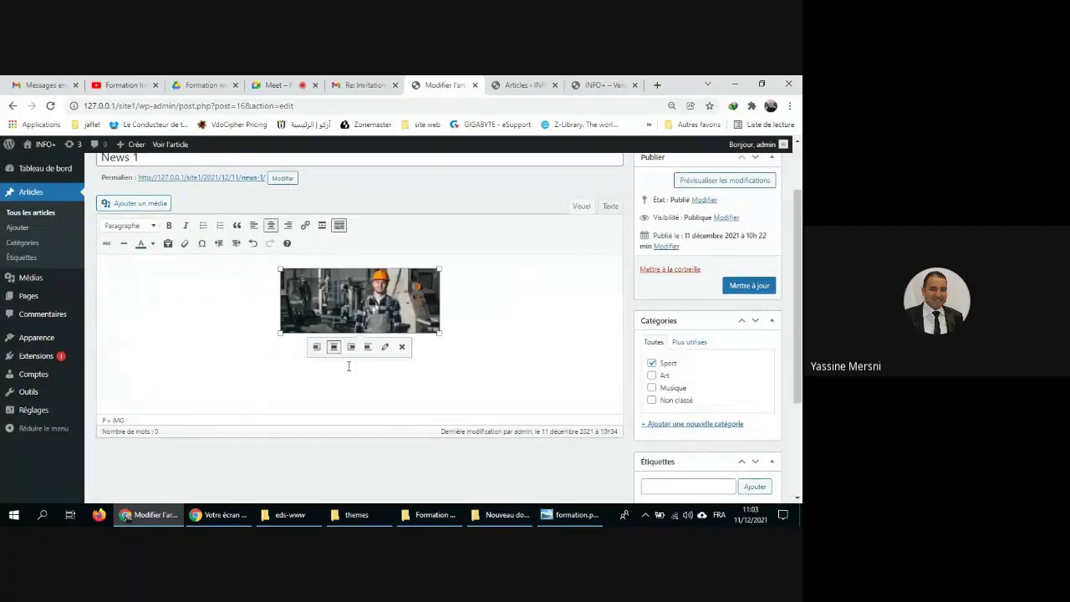
pyautogui.click(385, 346)
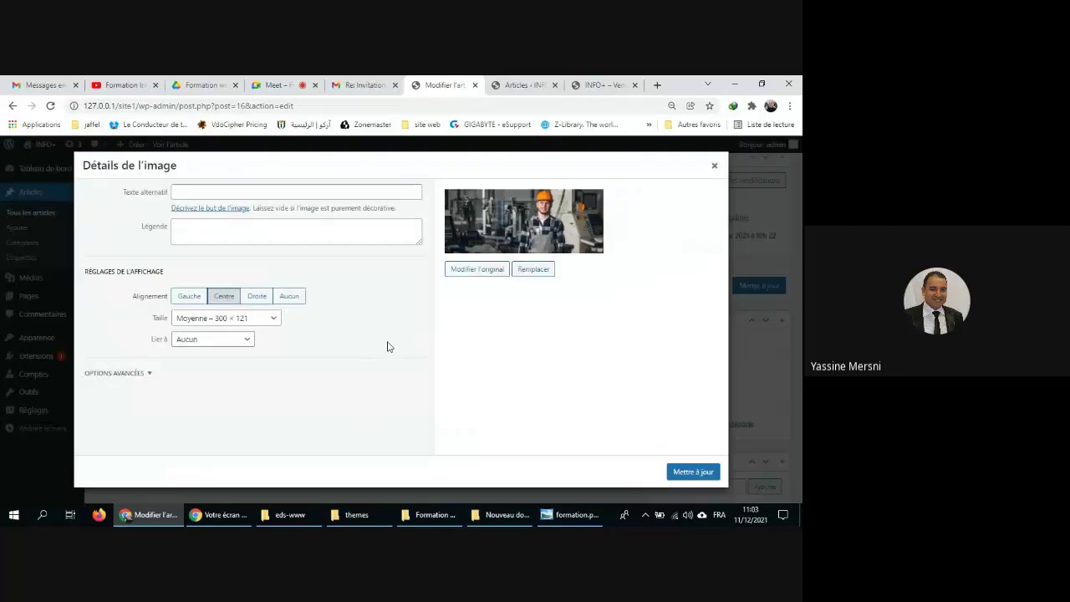
pyautogui.click(239, 318)
pyautogui.click(239, 365)
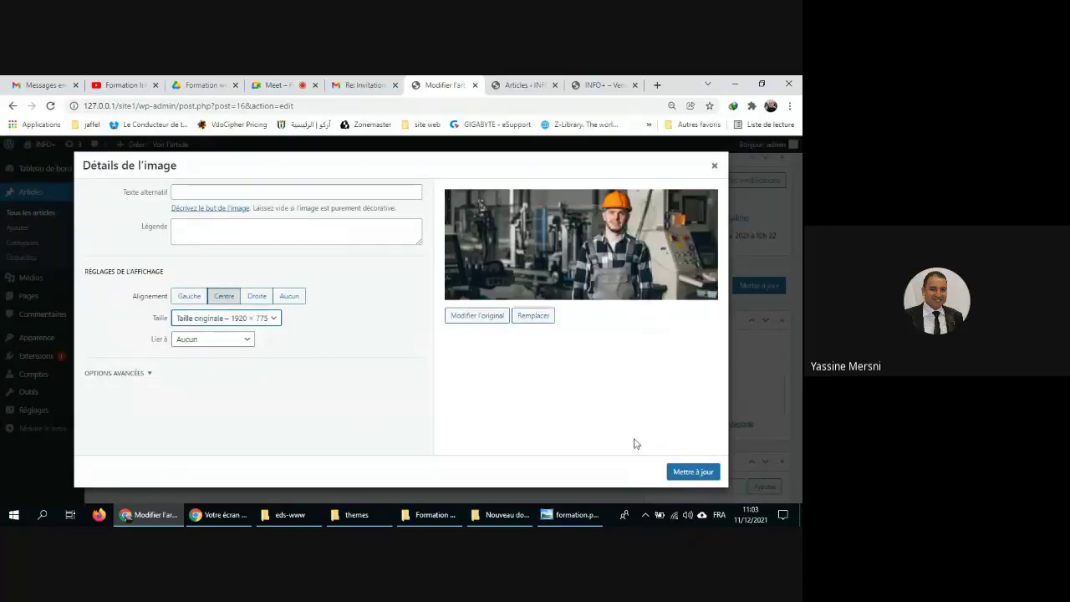
pyautogui.click(679, 470)
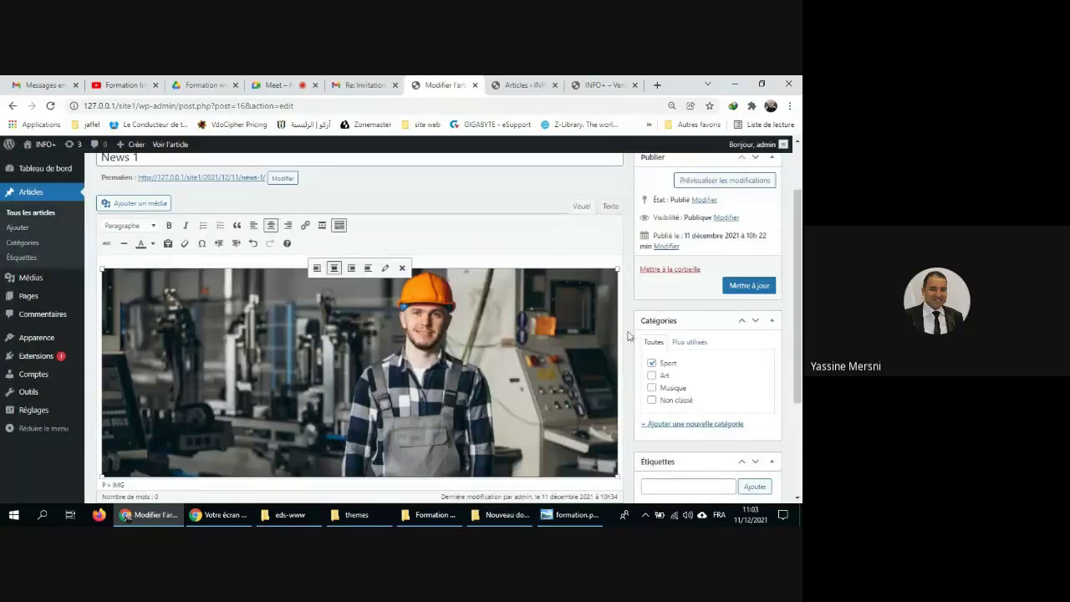
pyautogui.click(622, 332)
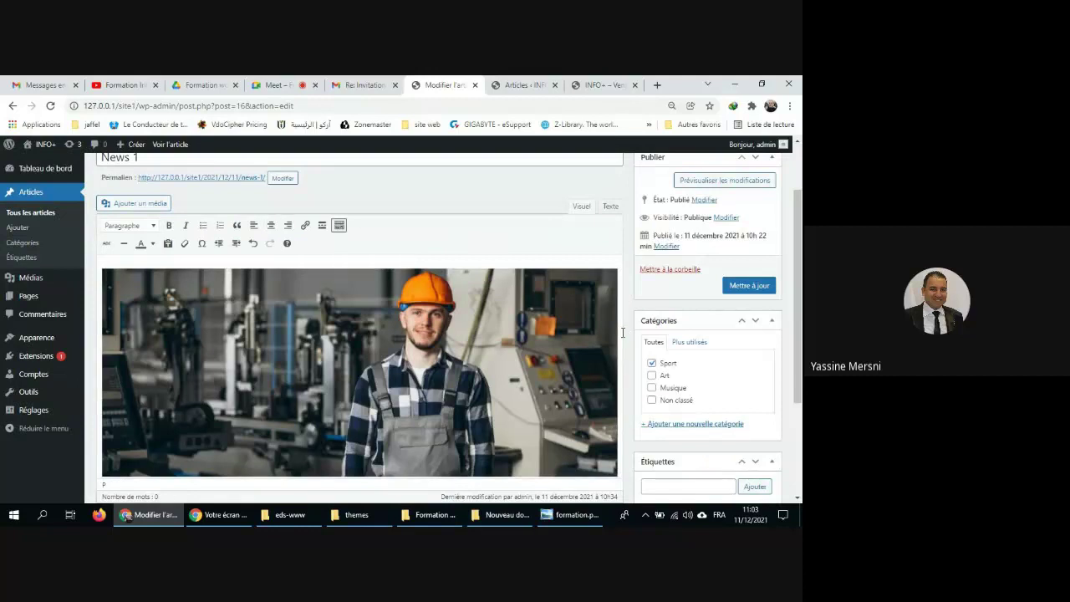
# Add 'Voici mon premier article' below the photo as a centred Titre 1 heading
pyautogui.press('Return')
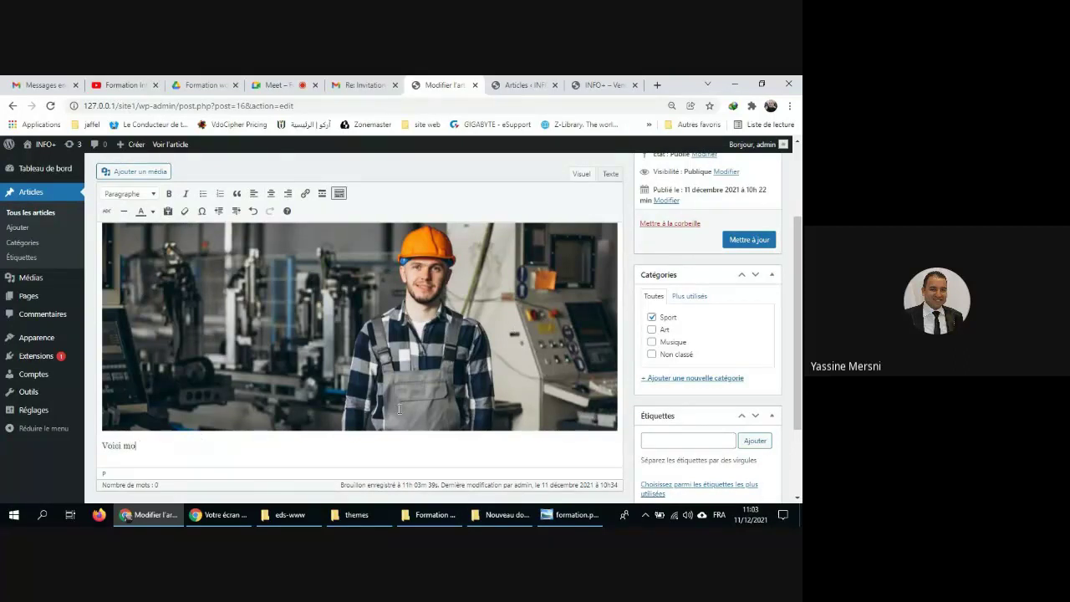
pyautogui.write('n premier article')
pyautogui.tripleClick(171, 449)
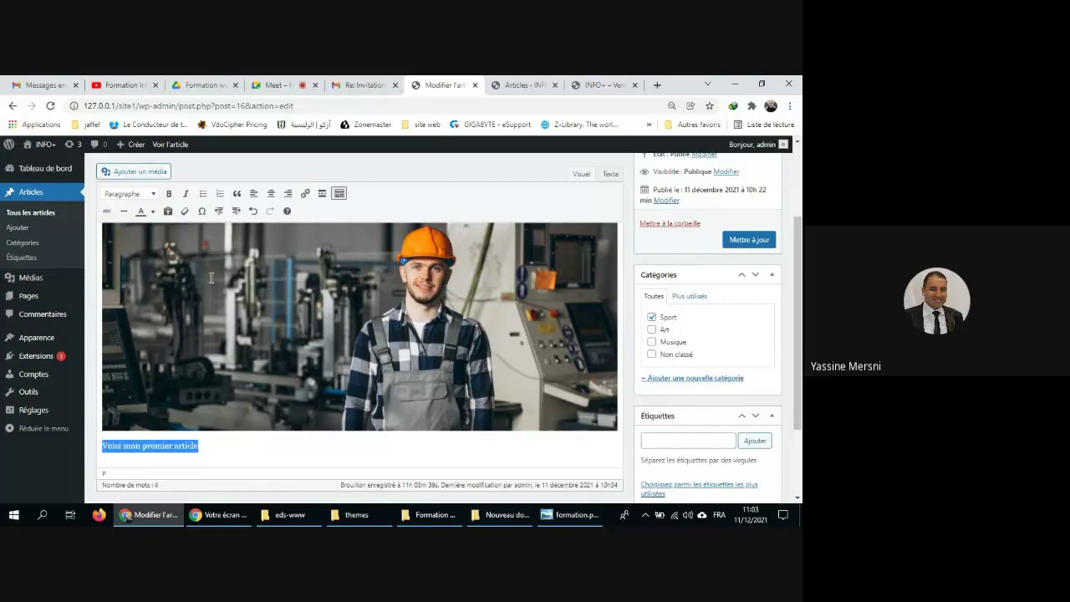
pyautogui.click(270, 194)
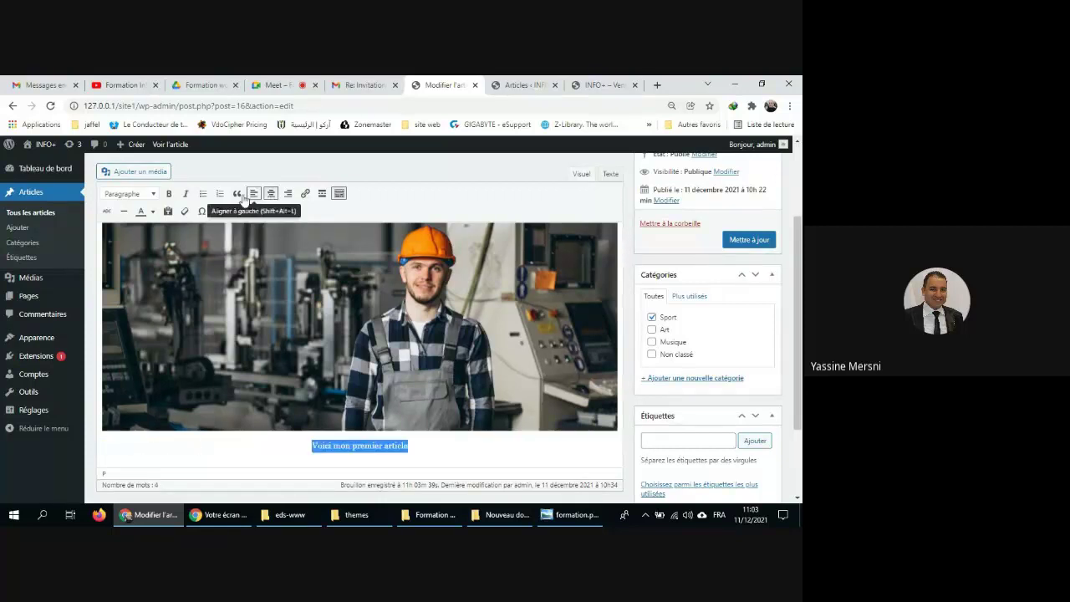
pyautogui.click(153, 195)
pyautogui.click(152, 233)
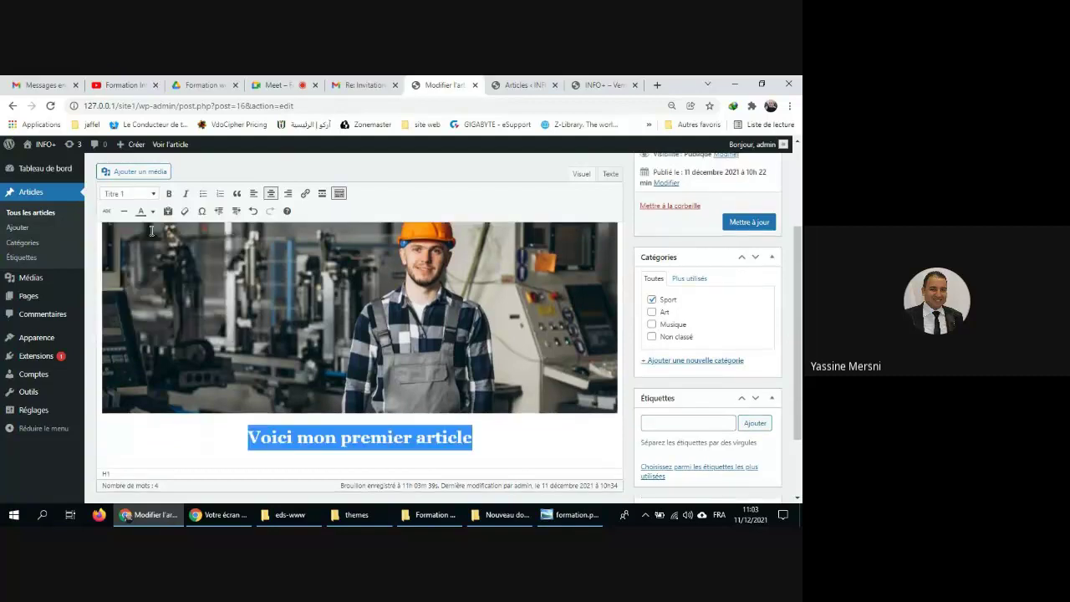
# Make the heading bold and red, then update the article
pyautogui.click(172, 195)
pyautogui.click(174, 196)
pyautogui.click(173, 194)
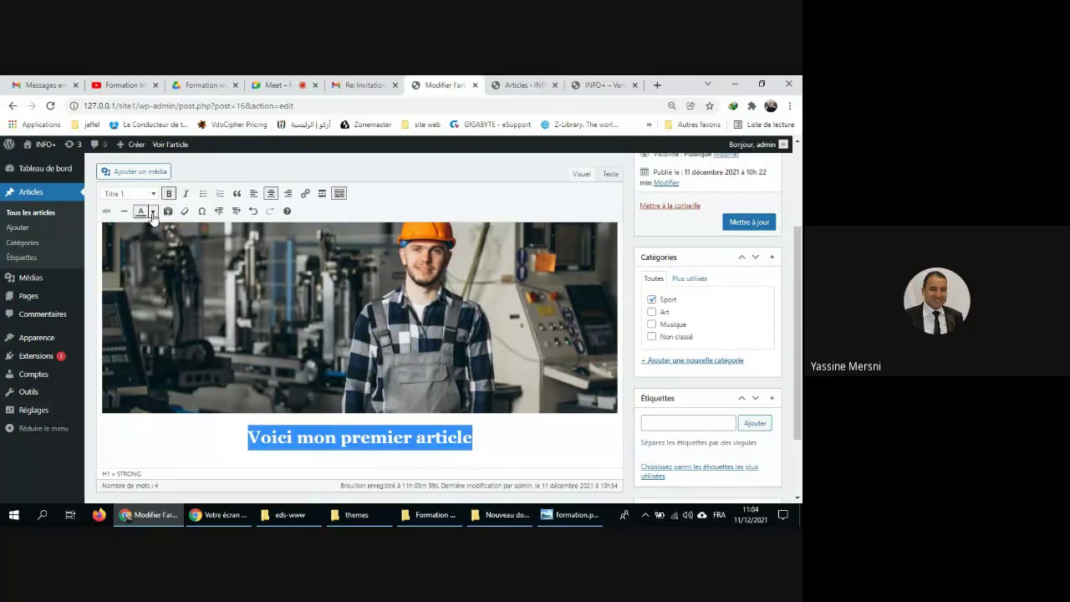
pyautogui.click(152, 211)
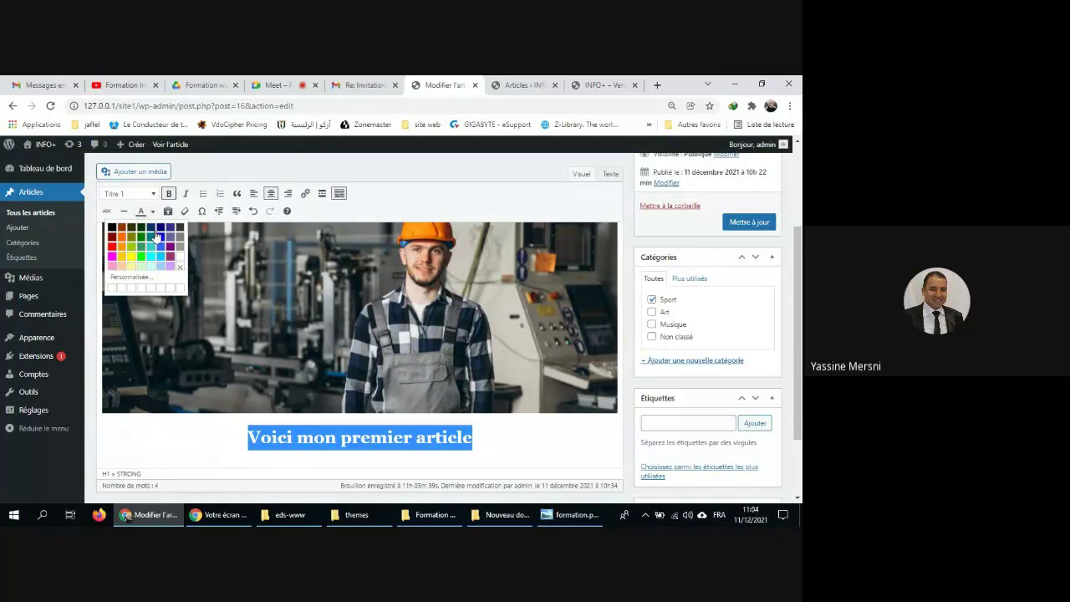
pyautogui.click(113, 243)
pyautogui.click(510, 452)
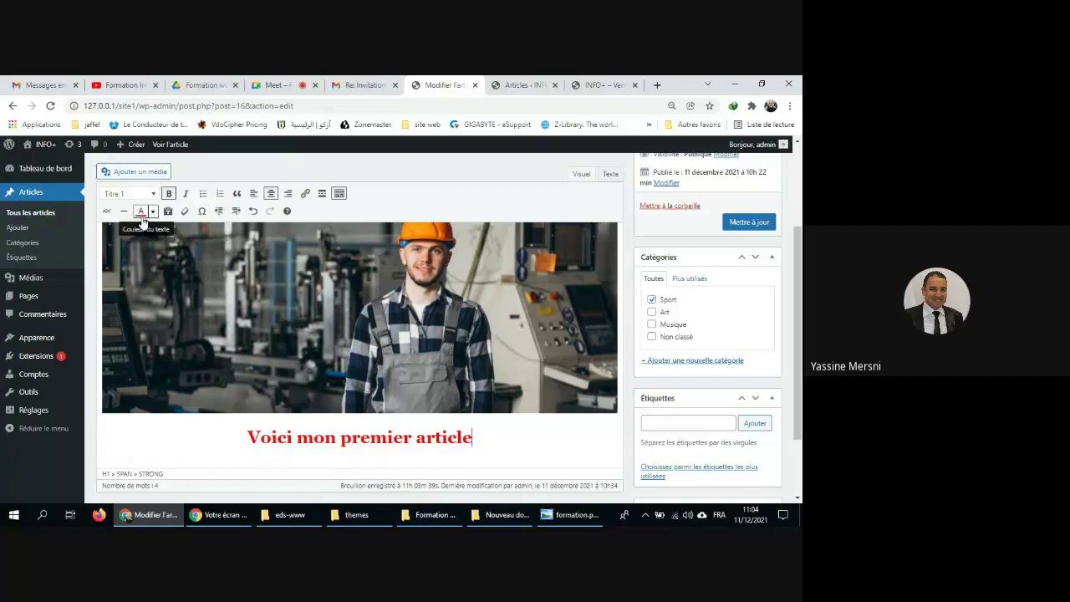
pyautogui.click(751, 223)
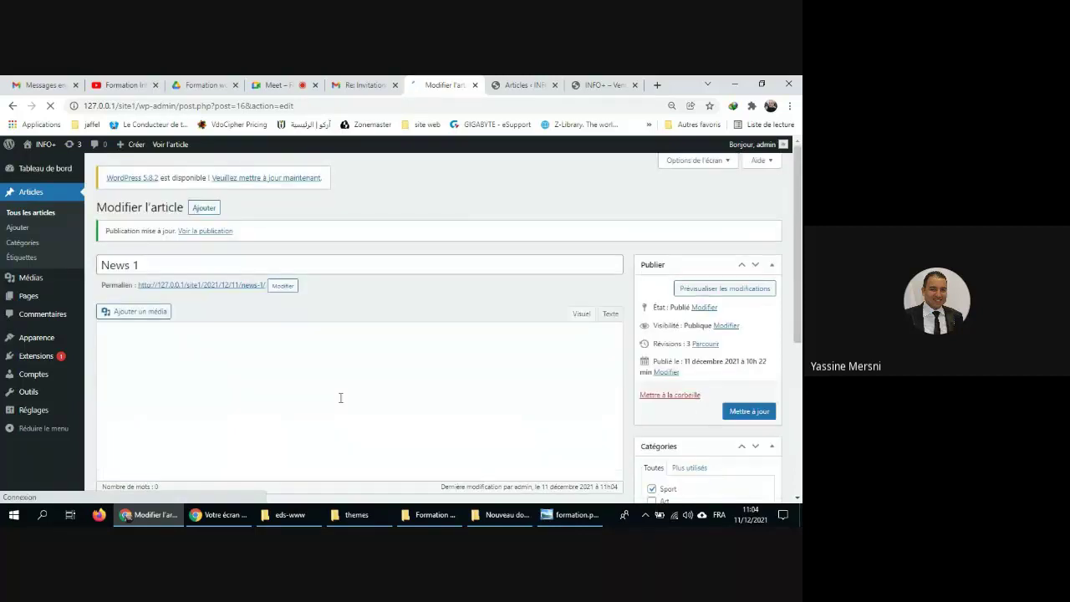
# Open the full News 1 article from the site's NEWS > Sport category
pyautogui.click(521, 81)
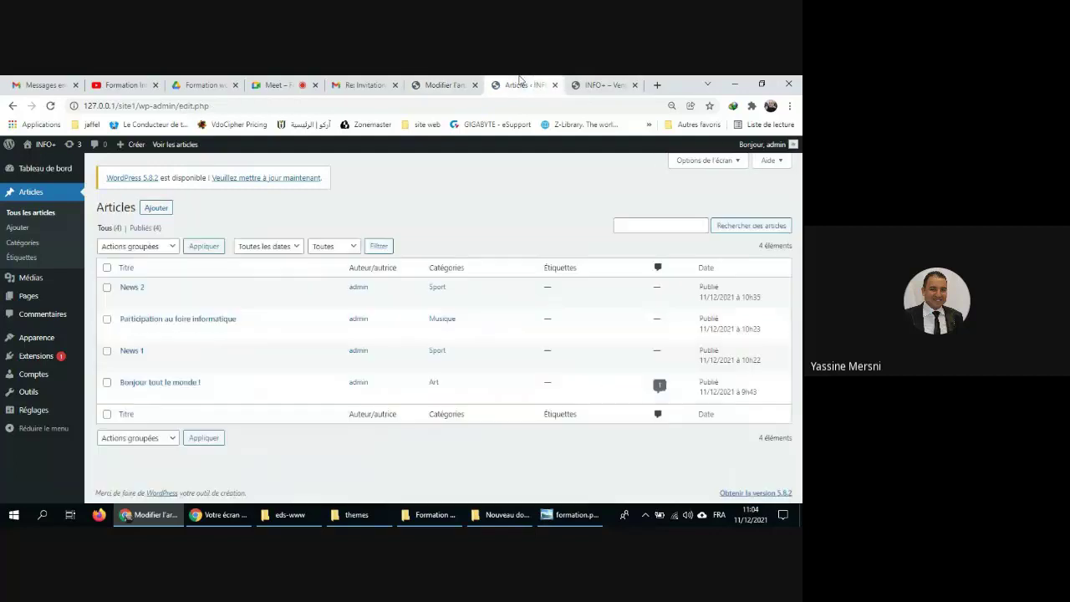
pyautogui.click(440, 84)
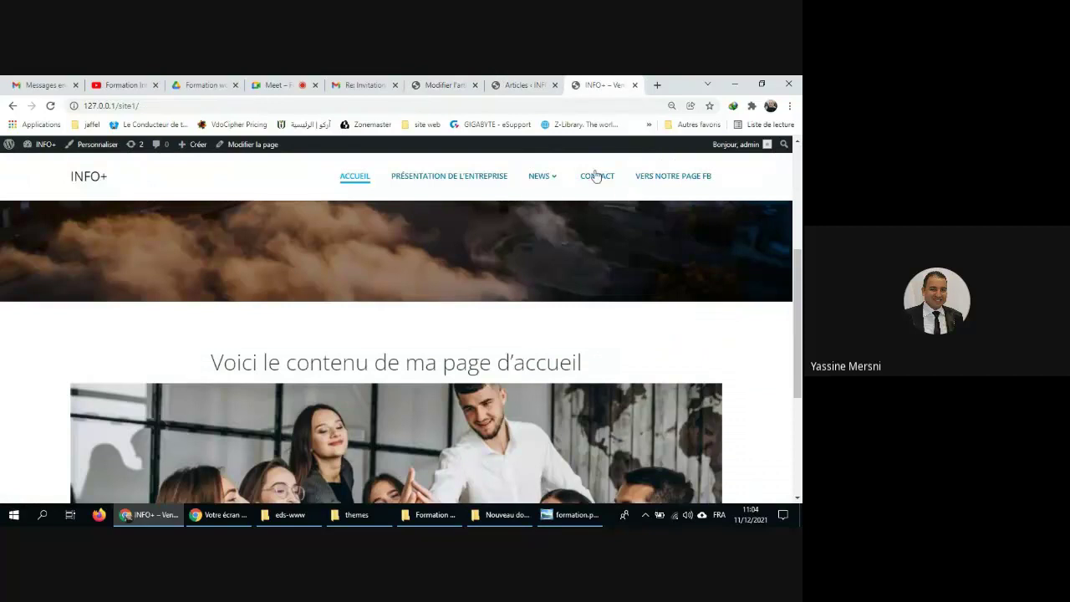
pyautogui.moveTo(545, 174)
pyautogui.click(566, 243)
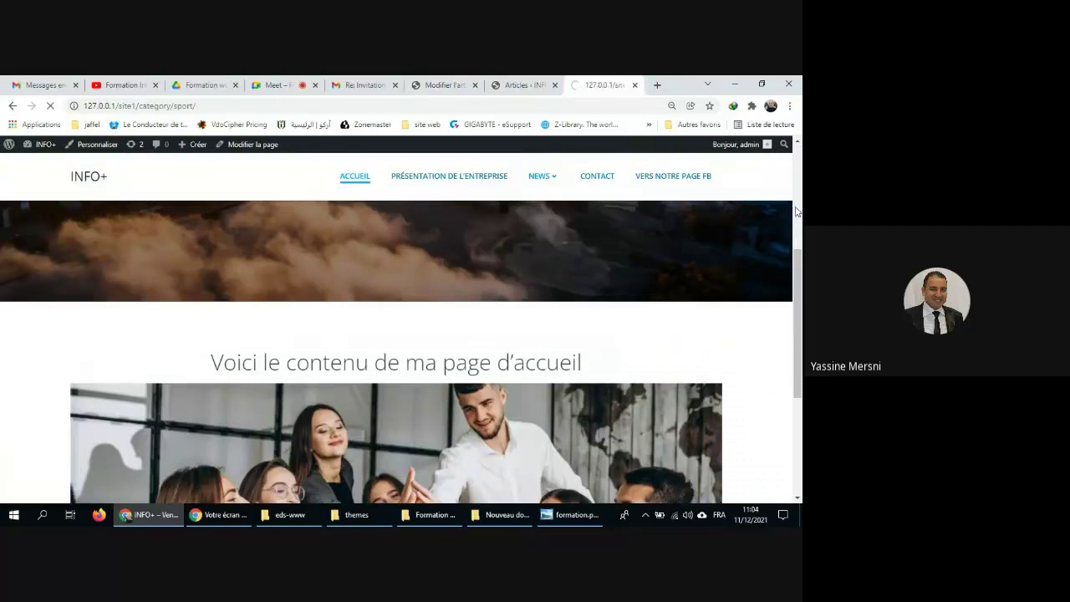
pyautogui.scroll(-1, 511, 310)
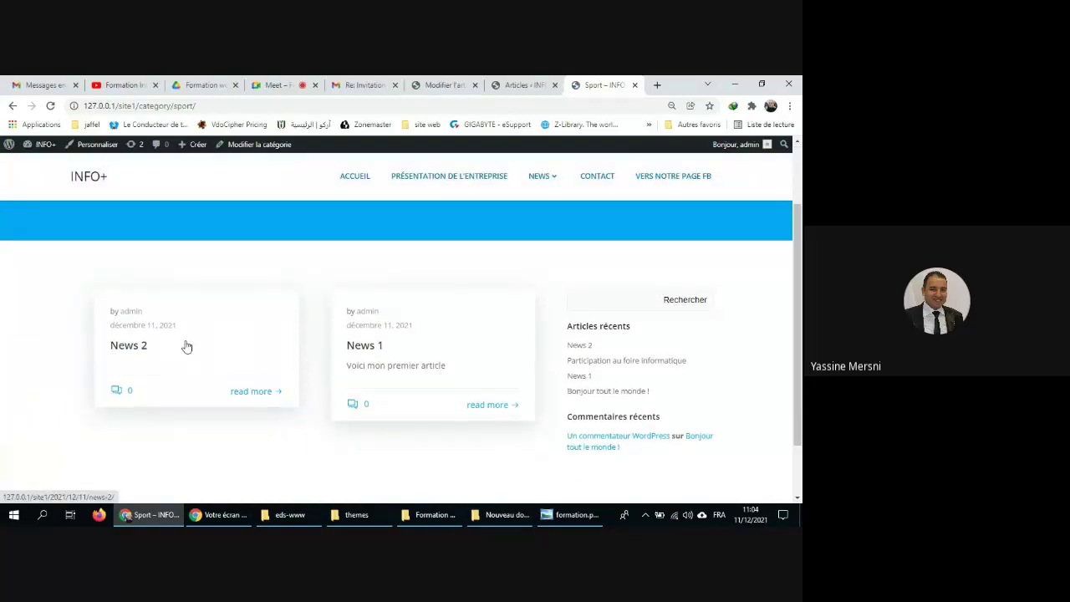
pyautogui.click(510, 409)
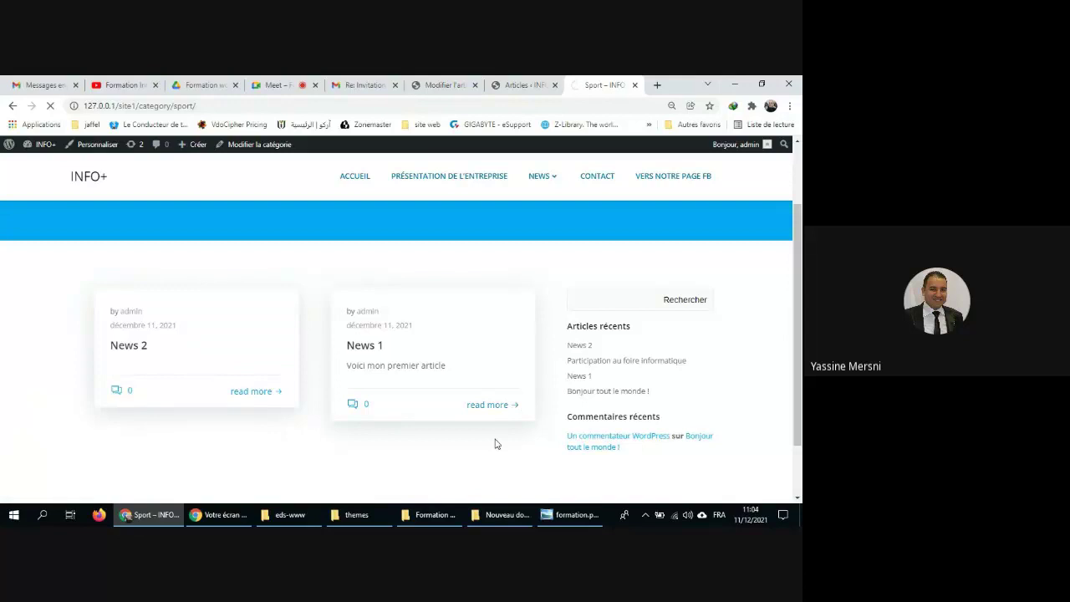
# Check the live post's red heading under the worker photo, then return to the News 1 editor
pyautogui.scroll(-4, 495, 444)
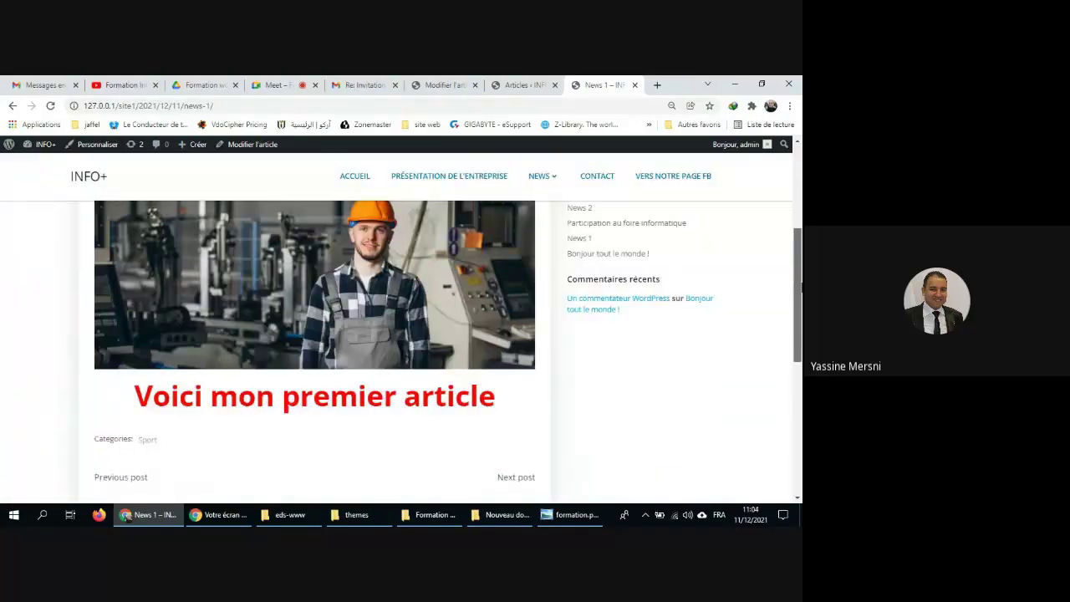
pyautogui.scroll(-3, 801, 287)
pyautogui.scroll(4, 800, 280)
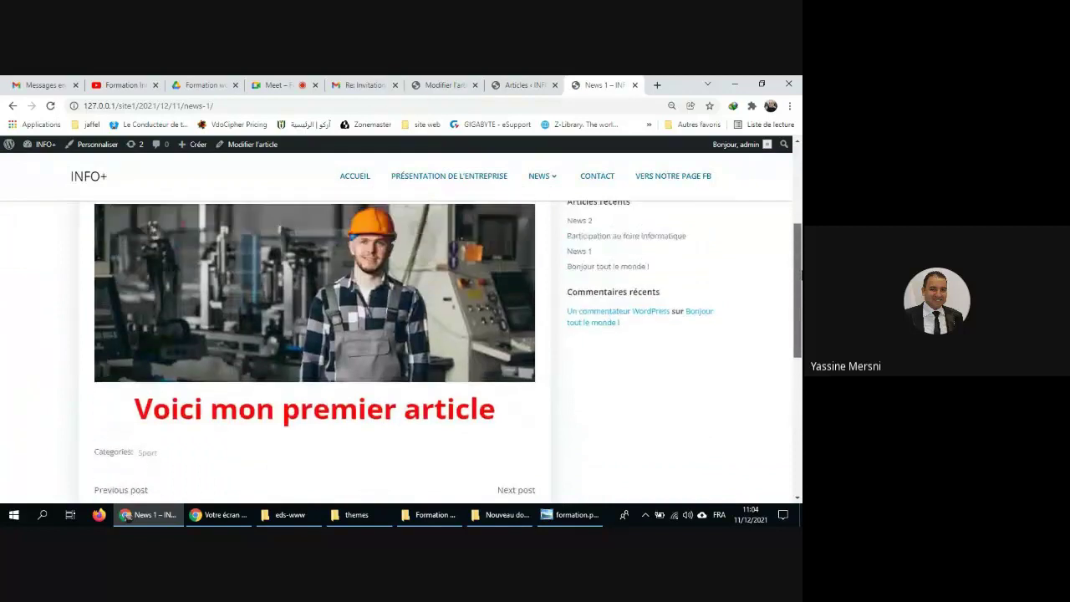
pyautogui.scroll(1, 800, 276)
pyautogui.click(12, 105)
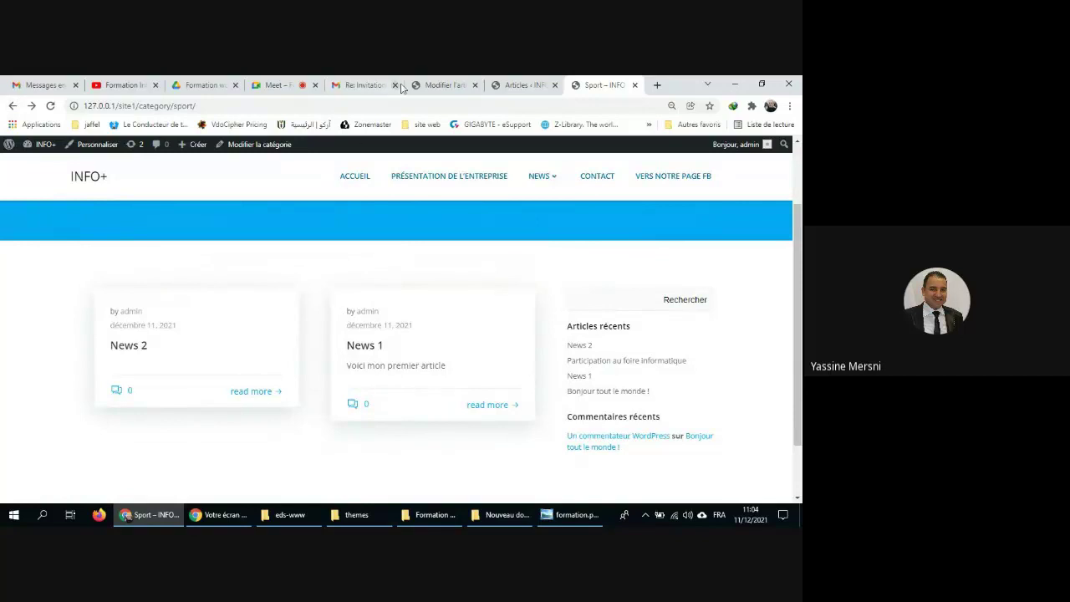
pyautogui.click(439, 85)
# Set the photo of two engineers in hard hats as News 1's featured image
pyautogui.scroll(-4, 445, 338)
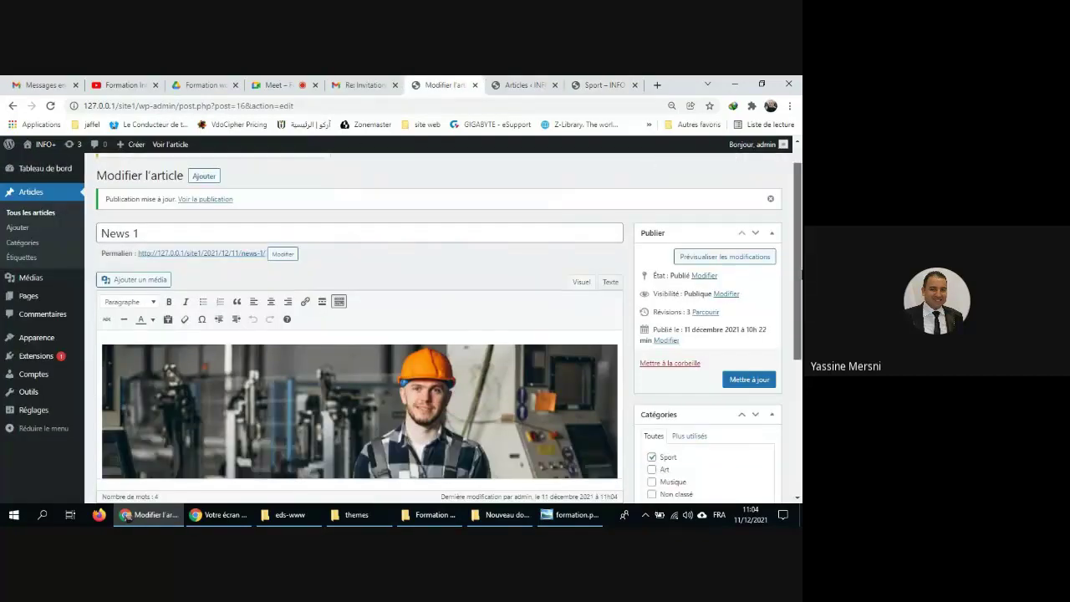
pyautogui.moveTo(801, 393)
pyautogui.mouseDown()
pyautogui.moveTo(800, 321)
pyautogui.moveTo(801, 409)
pyautogui.mouseUp()
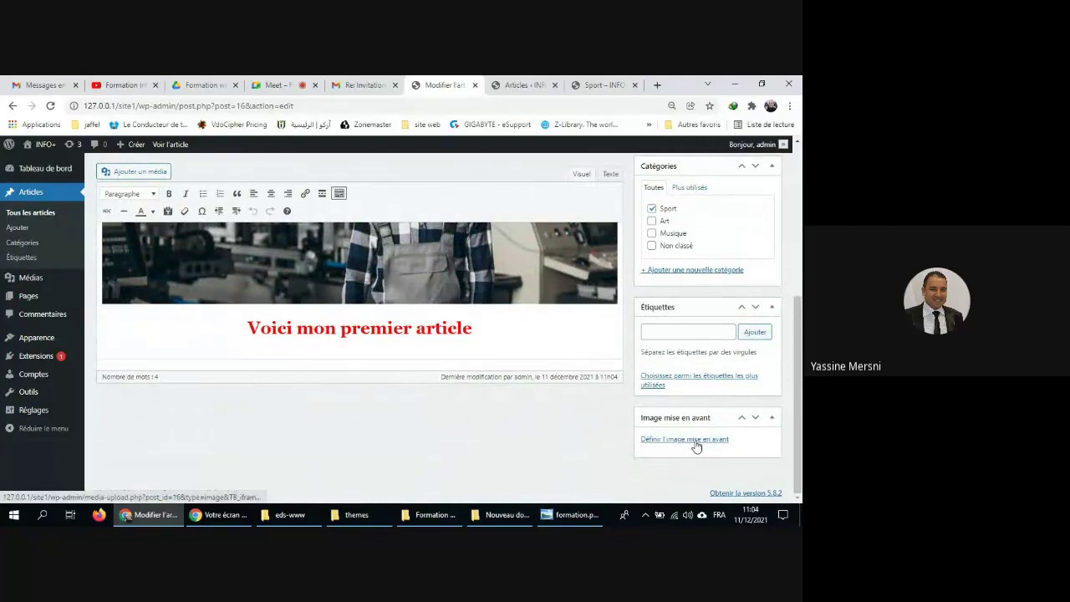
pyautogui.click(695, 440)
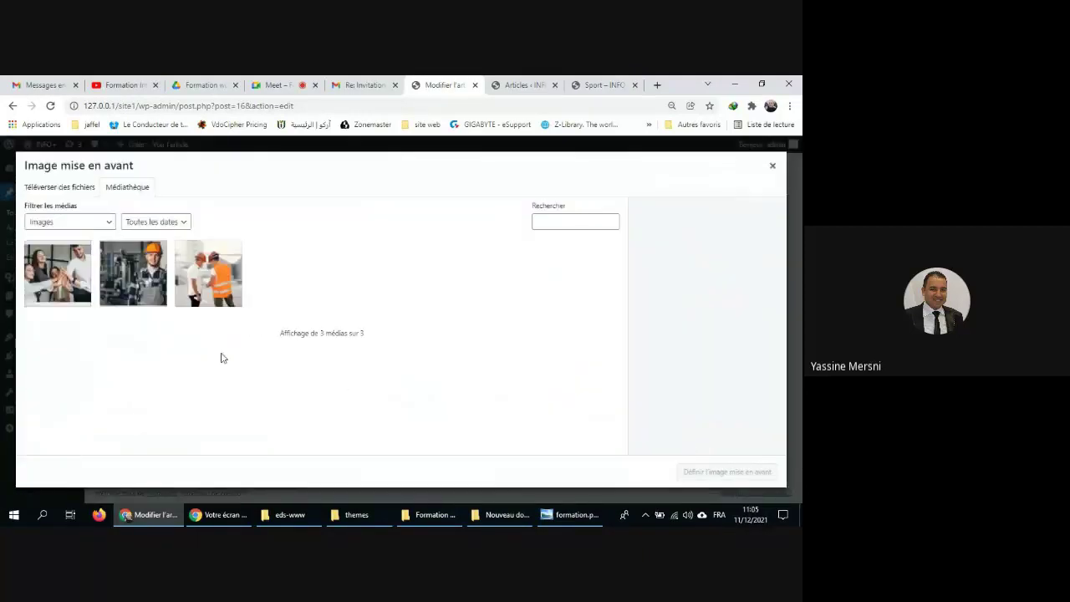
pyautogui.click(218, 289)
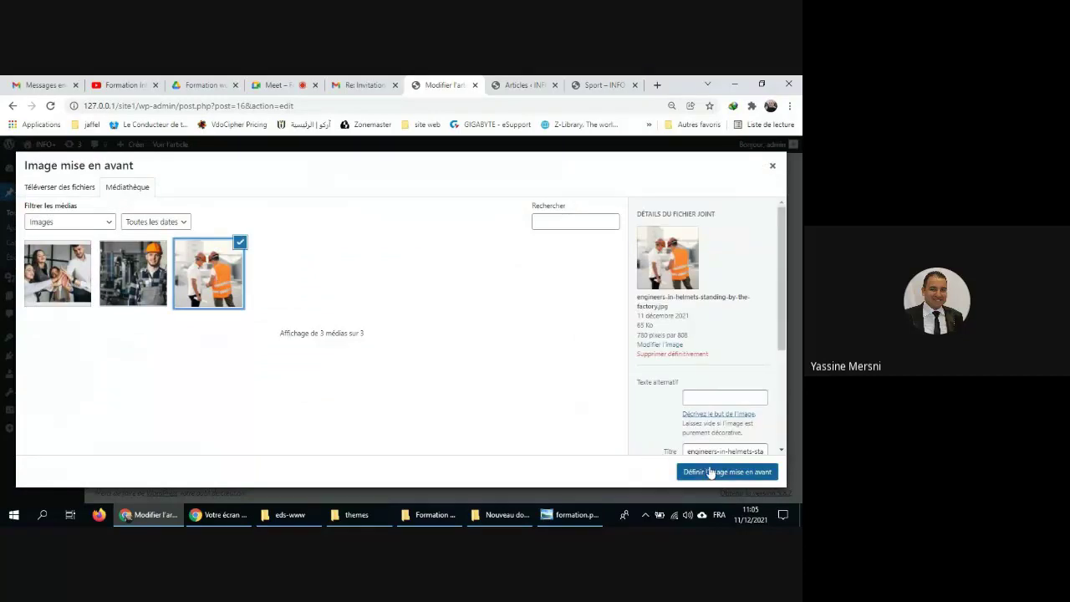
pyautogui.click(710, 472)
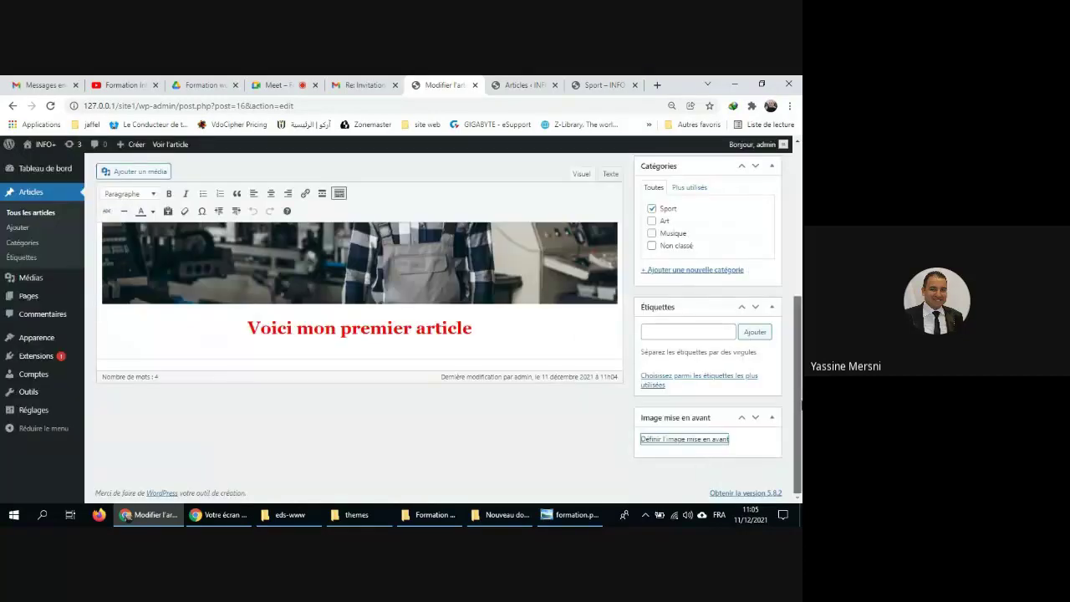
# Save the News 1 article with Mettre à jour
pyautogui.scroll(-2, 801, 377)
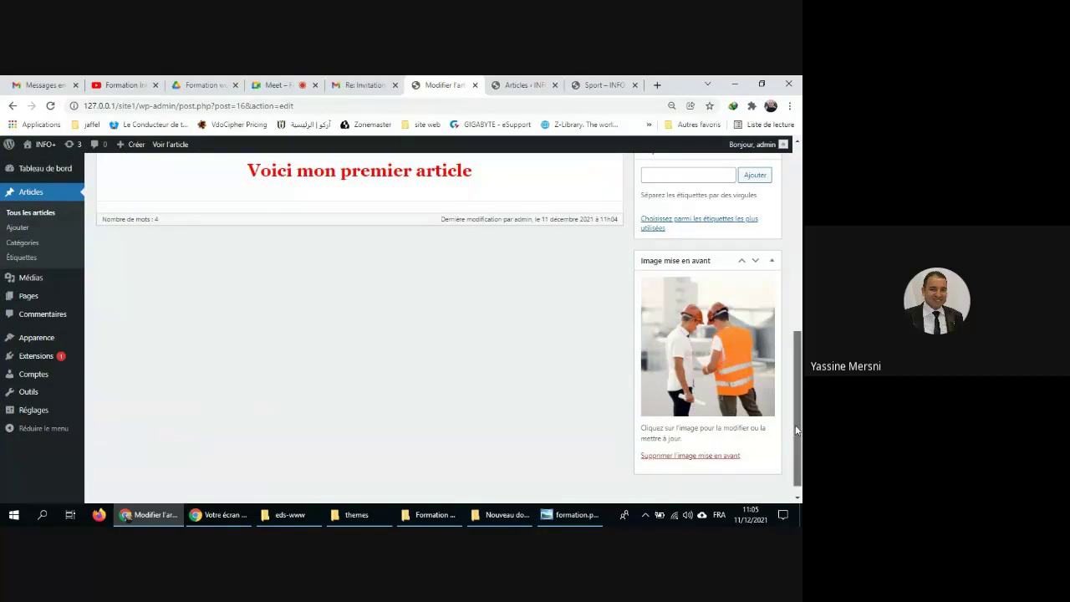
pyautogui.scroll(3, 799, 376)
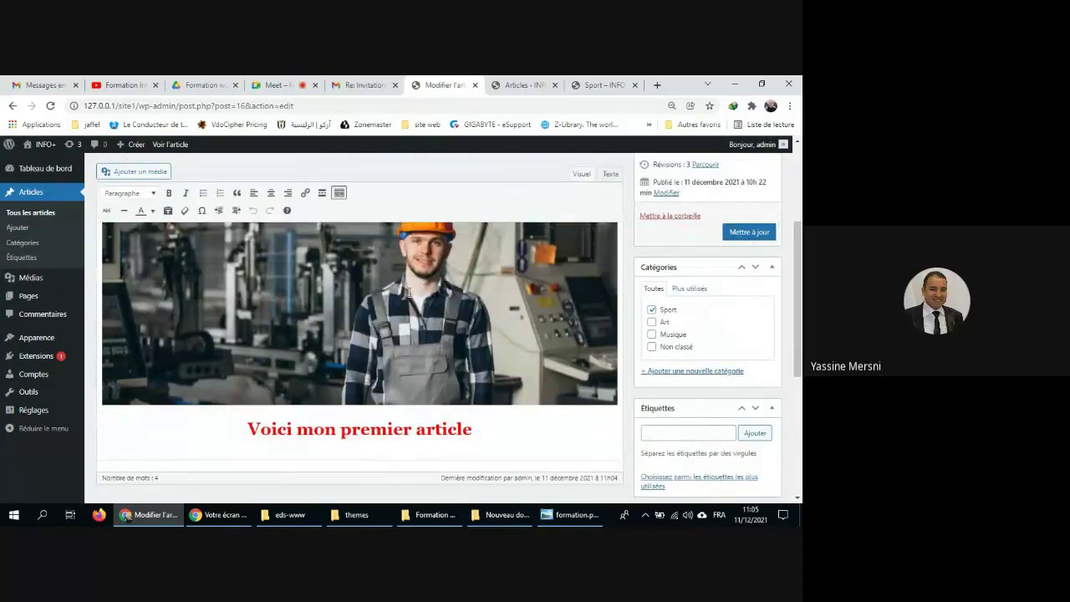
pyautogui.click(736, 235)
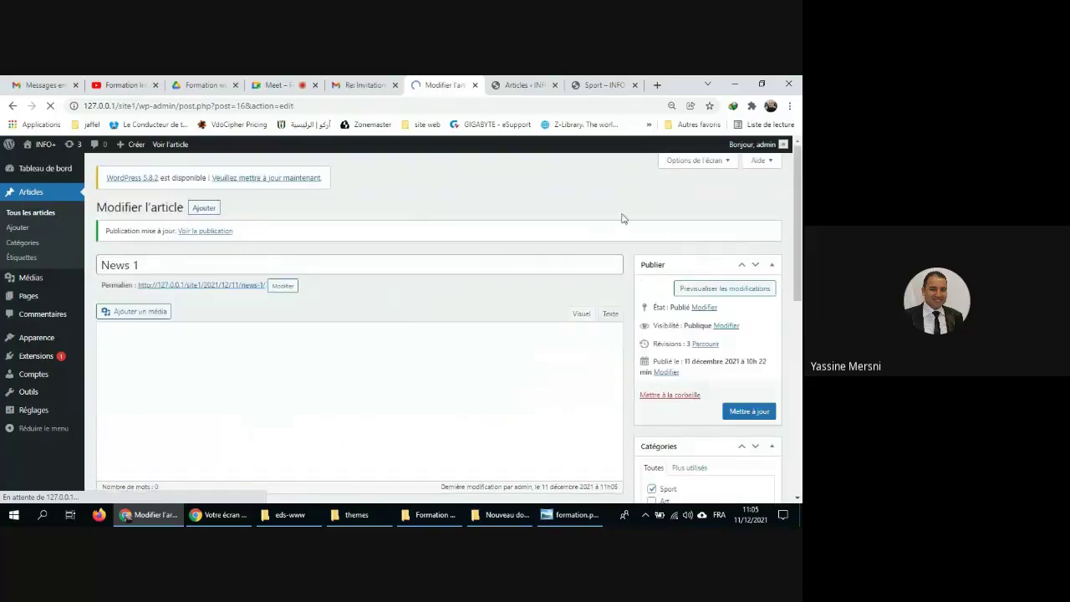
# Reload the Sport category page to check News 1's new photo, then open Tous les articles
pyautogui.click(592, 84)
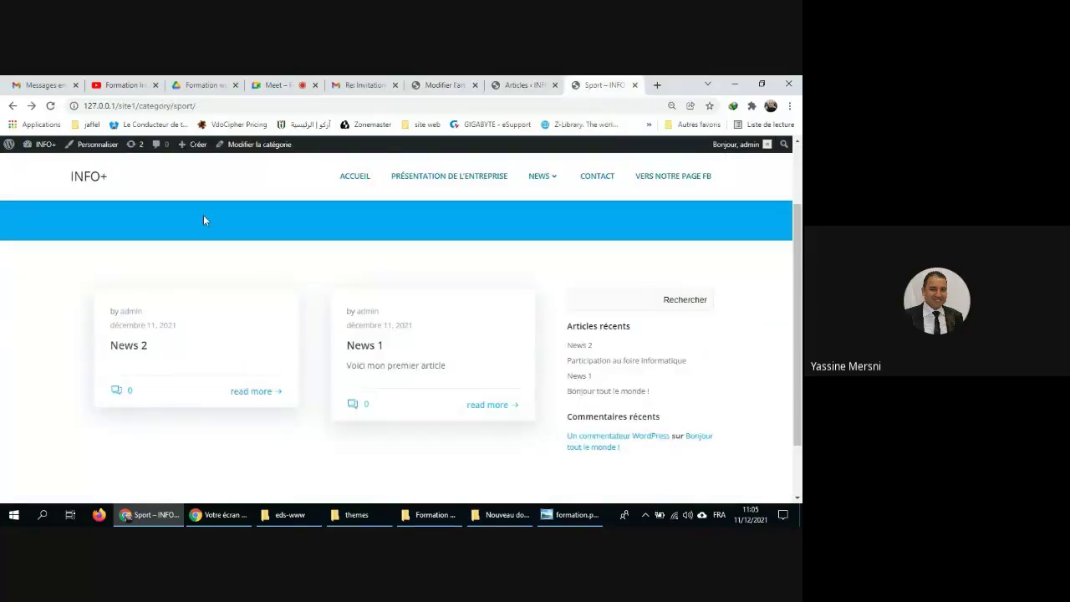
pyautogui.click(50, 105)
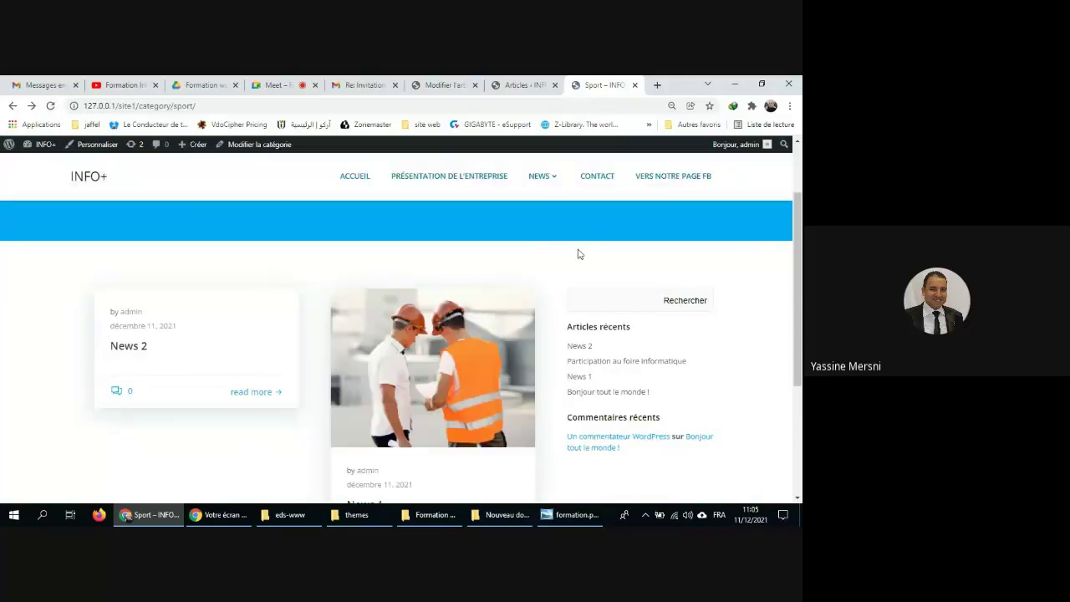
pyautogui.scroll(-2, 798, 241)
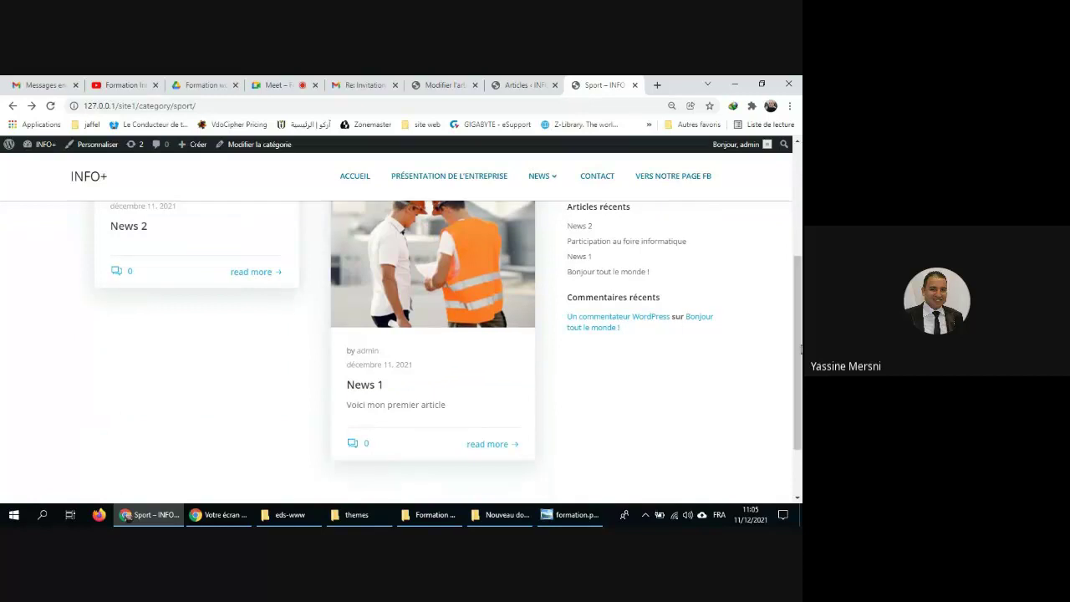
pyautogui.scroll(1, 357, 371)
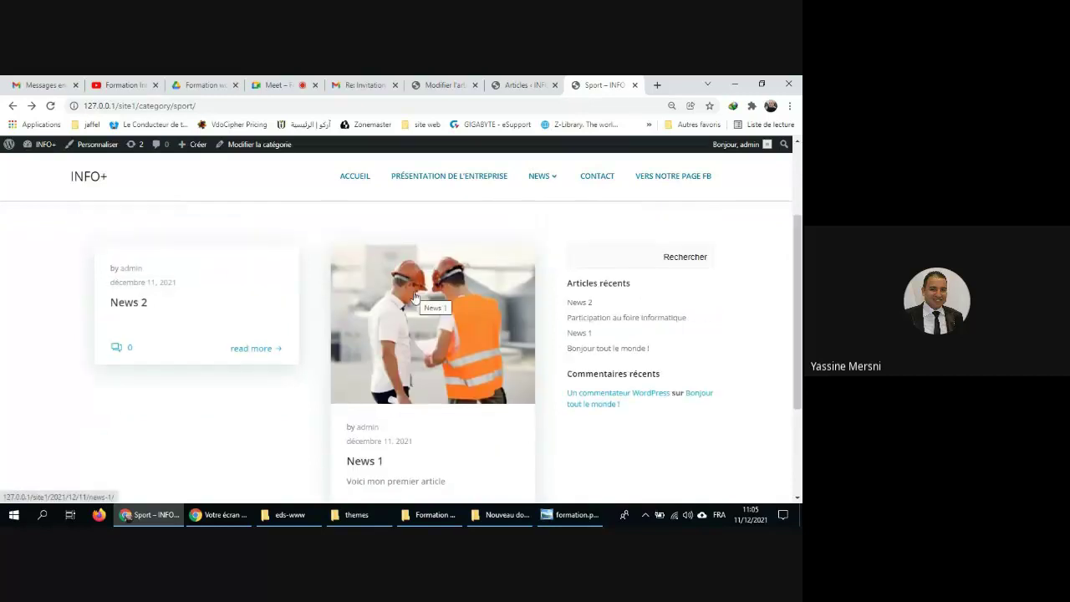
pyautogui.click(427, 81)
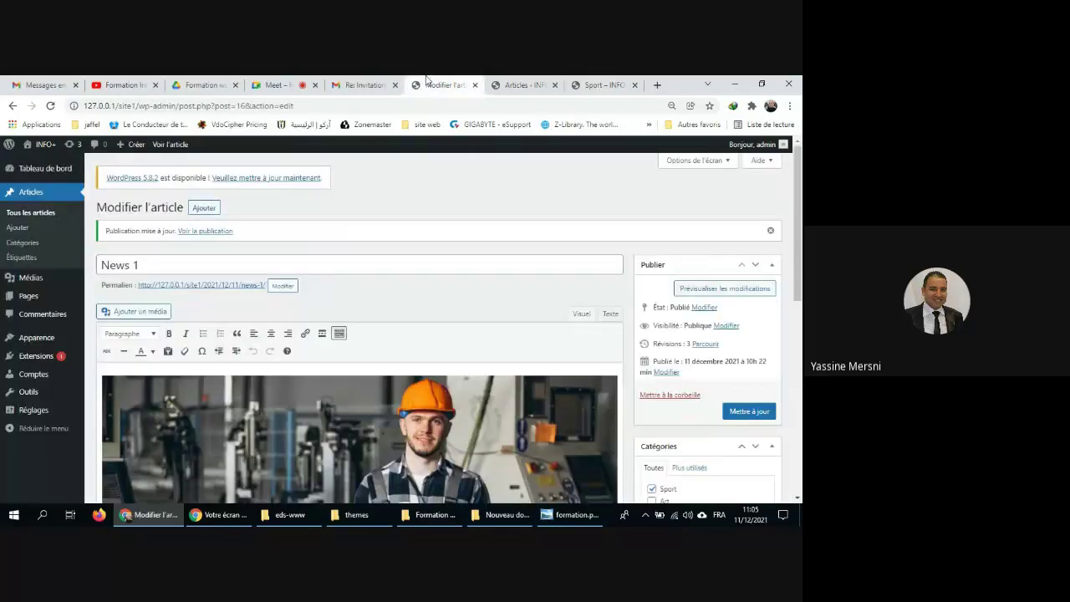
pyautogui.click(55, 218)
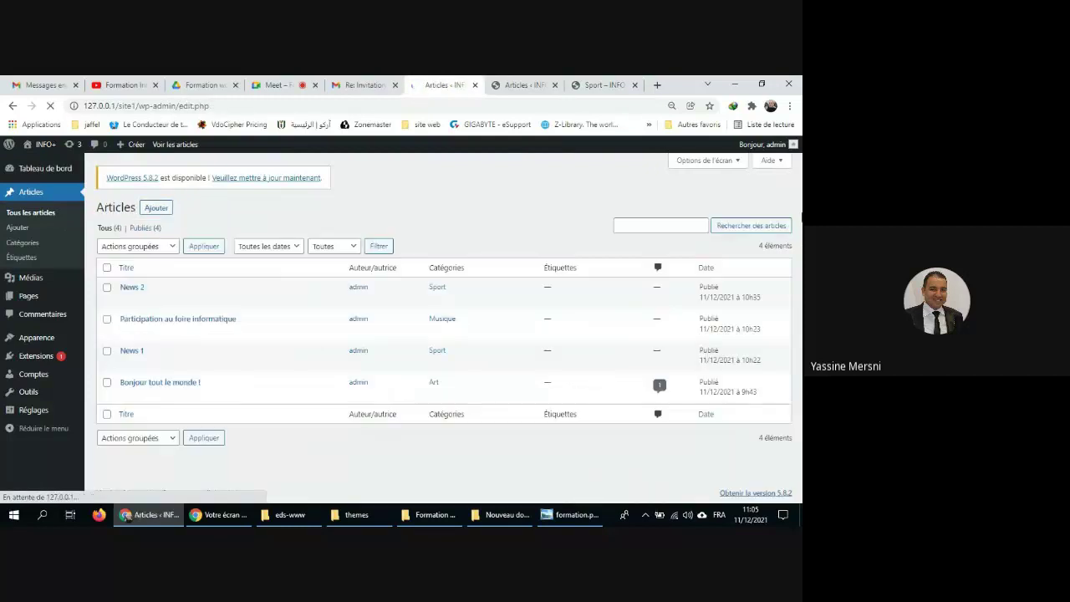
# Open News 2's featured-image picker and bring the Nouveau dossier image folder forward
pyautogui.click(132, 300)
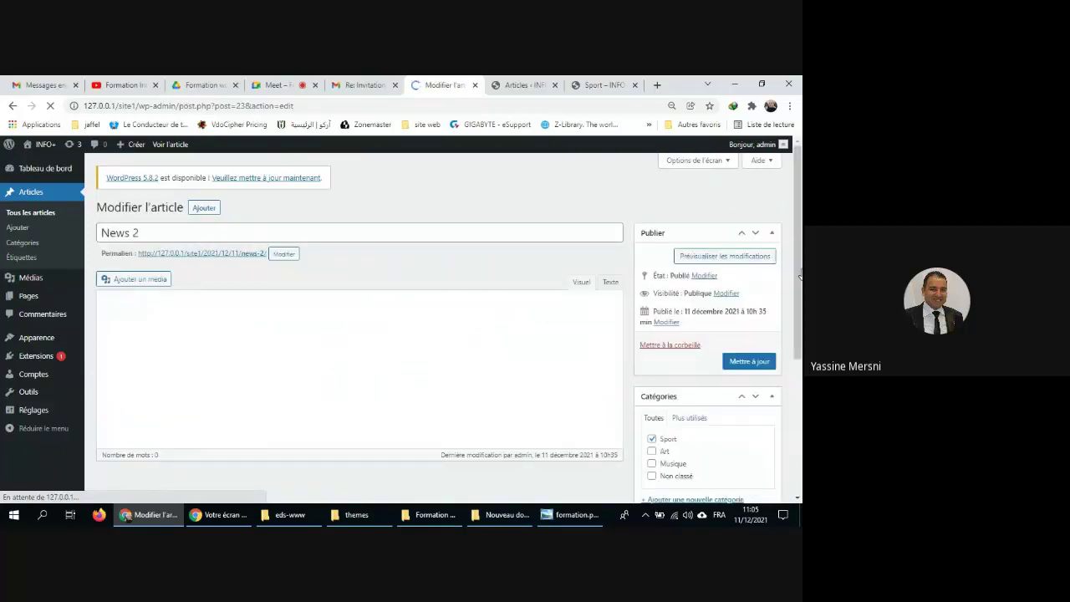
pyautogui.scroll(-1, 131, 301)
pyautogui.scroll(-2, 359, 334)
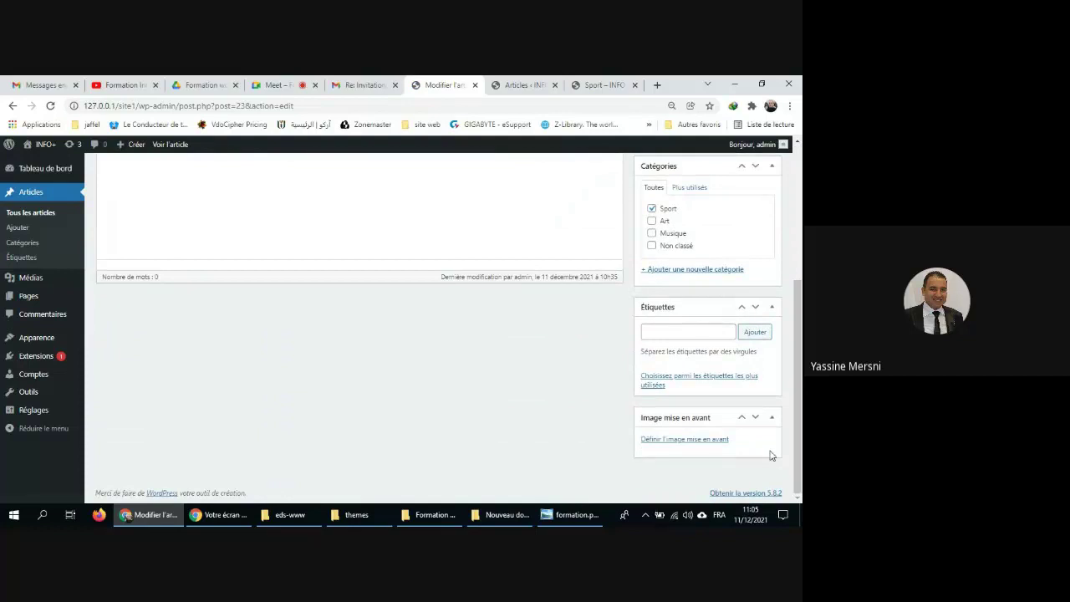
pyautogui.click(710, 440)
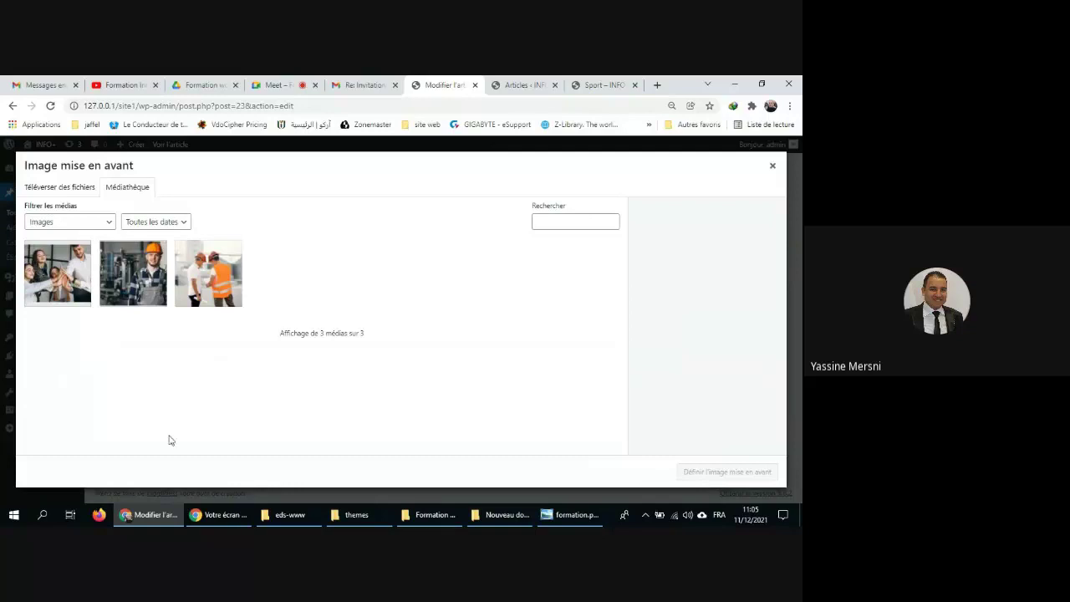
pyautogui.click(491, 517)
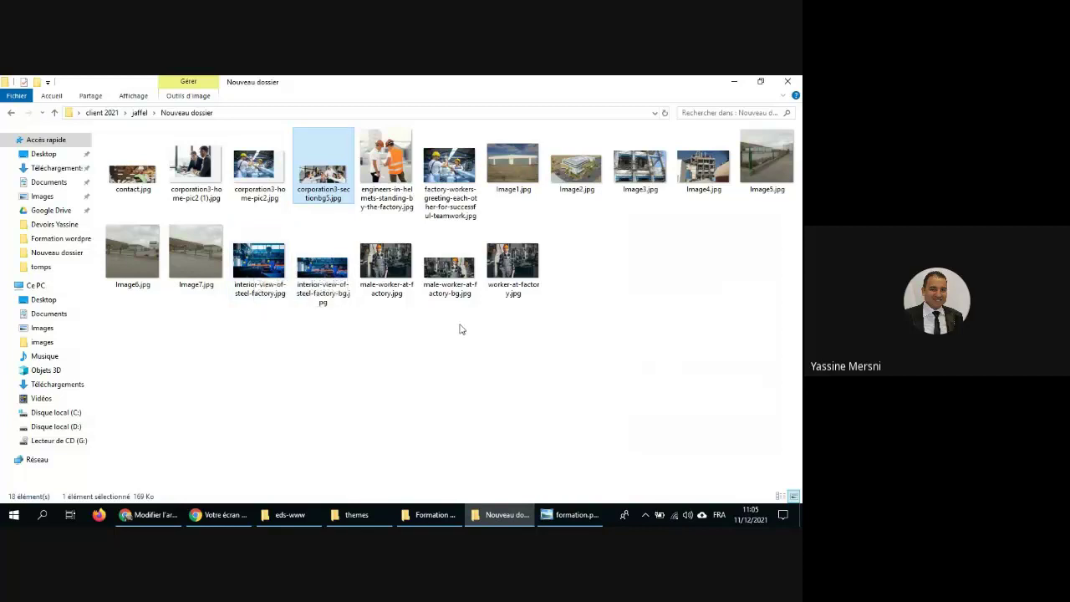
# Pick Image2.jpg in Nouveau dossier and drag it into the browser for upload
pyautogui.click(645, 183)
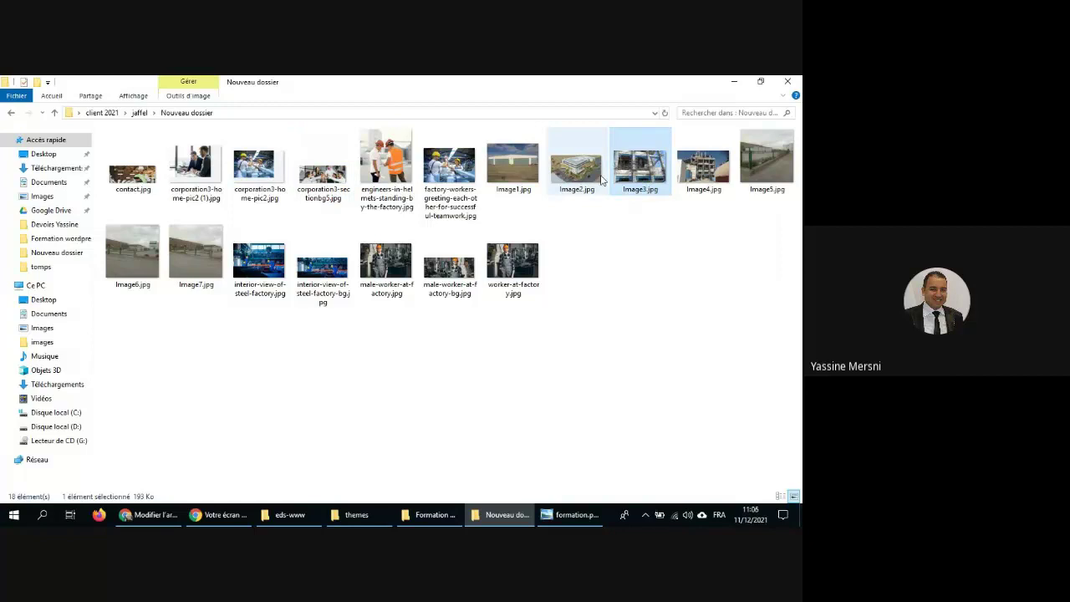
pyautogui.click(601, 180)
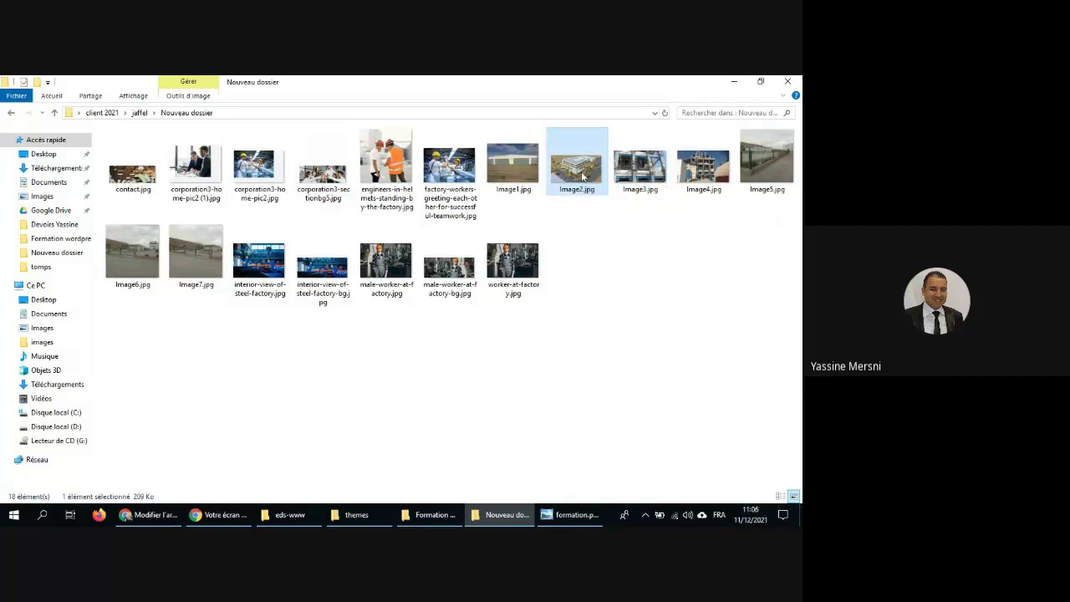
pyautogui.moveTo(583, 175); pyautogui.dragTo(293, 356)
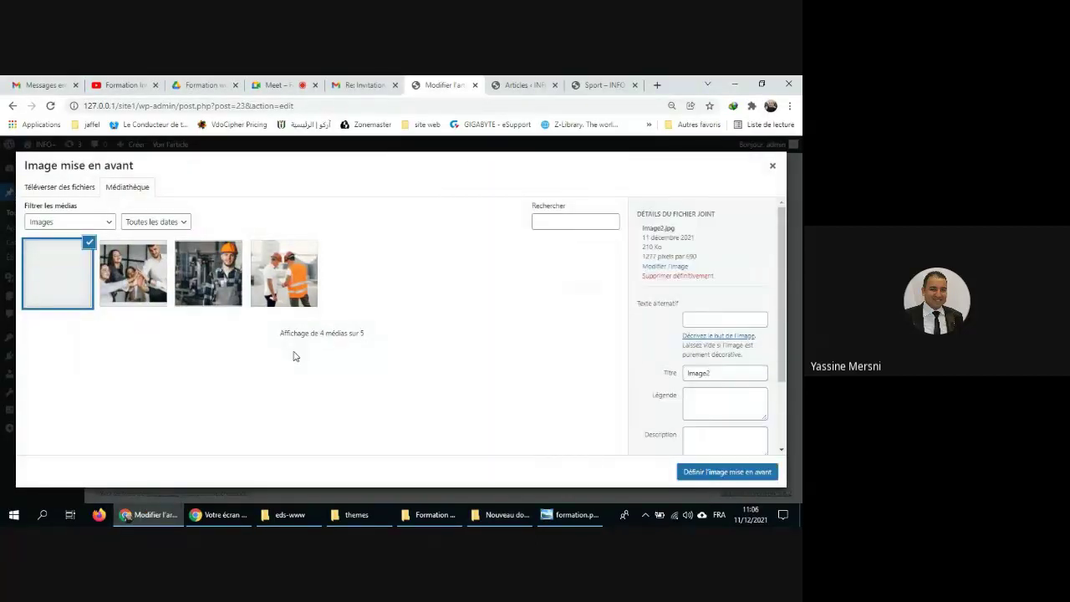
# Make the uploaded Image2.jpg News 2's featured image, save, and return to the Sport page
pyautogui.click(693, 471)
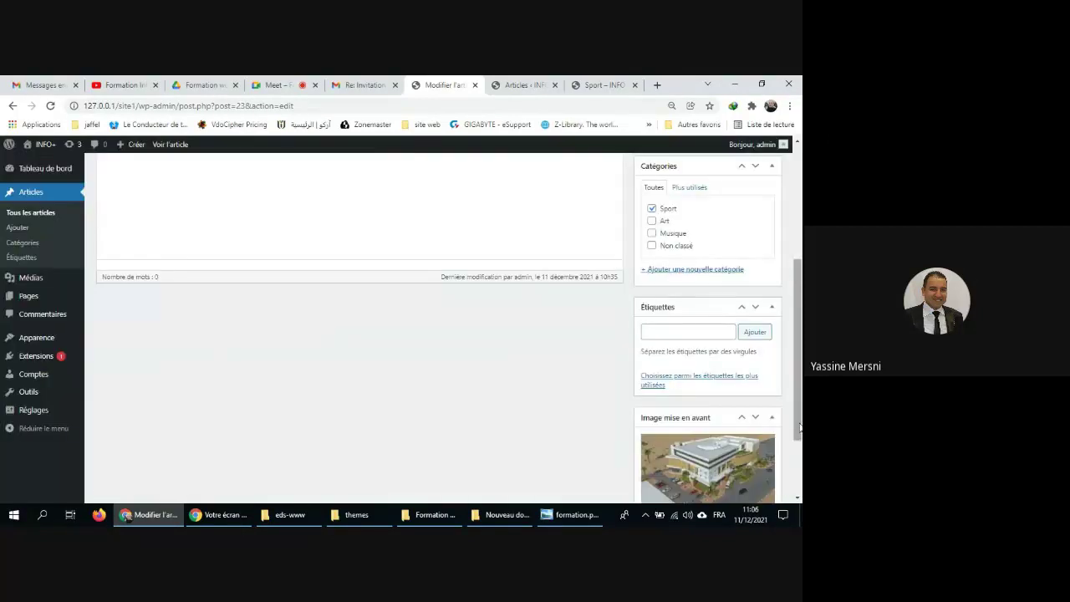
pyautogui.moveTo(800, 424); pyautogui.dragTo(800, 302)
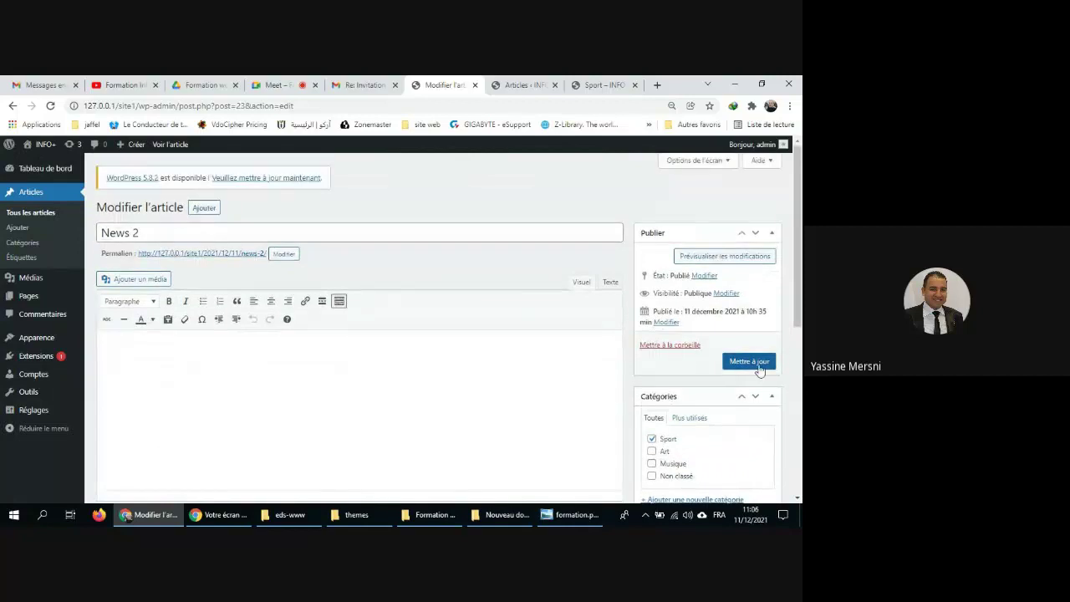
pyautogui.click(760, 369)
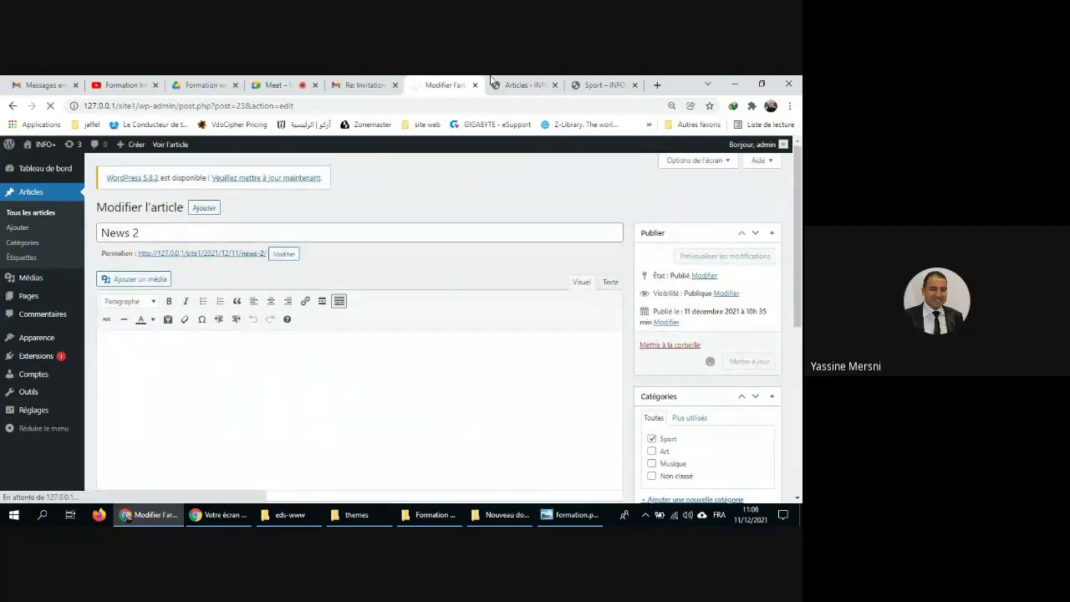
pyautogui.click(520, 85)
pyautogui.click(601, 85)
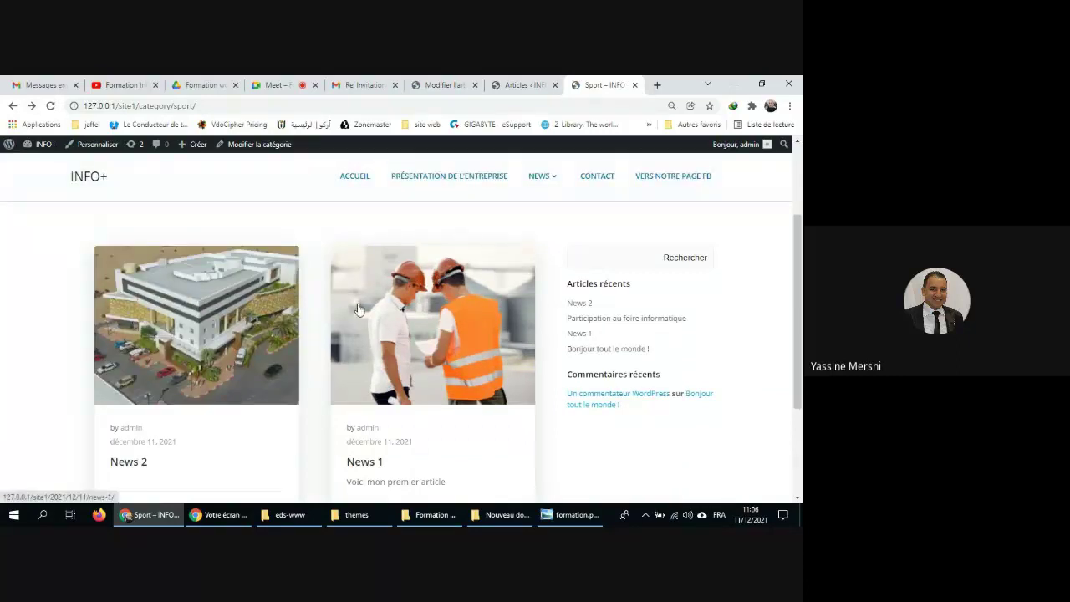
# Check News 2's building photo on the Sport page, then open and scroll through News 1
pyautogui.scroll(-1, 802, 318)
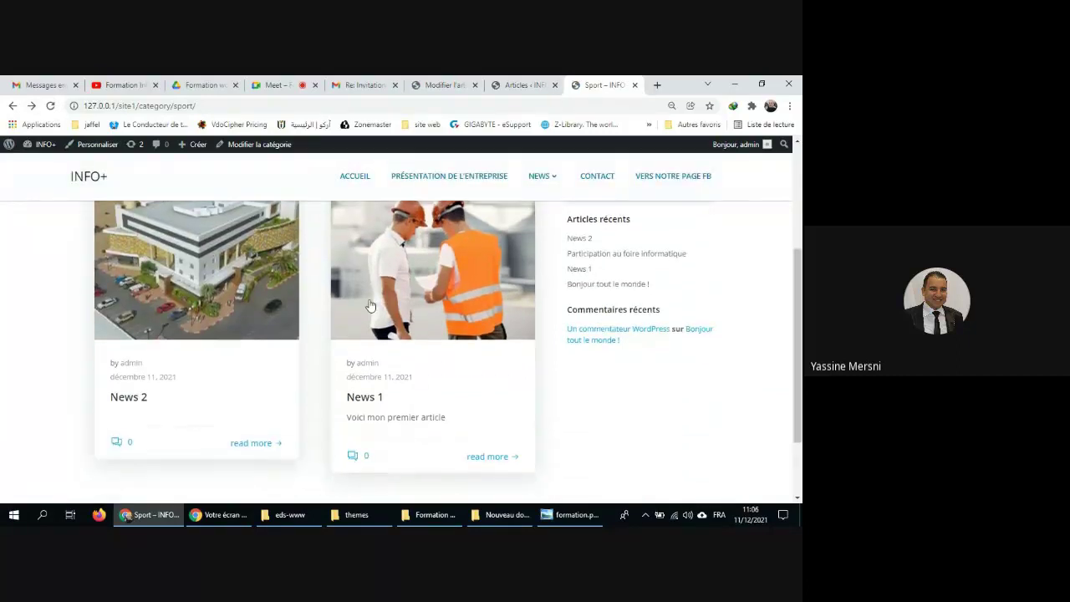
pyautogui.click(393, 286)
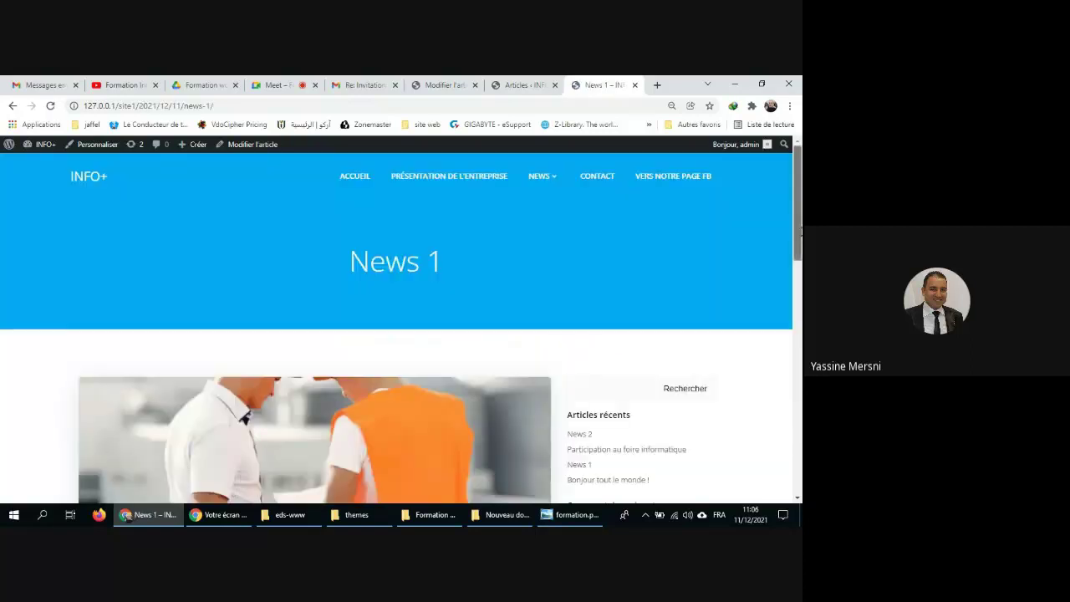
pyautogui.scroll(-2, 801, 268)
pyautogui.scroll(-3, 487, 322)
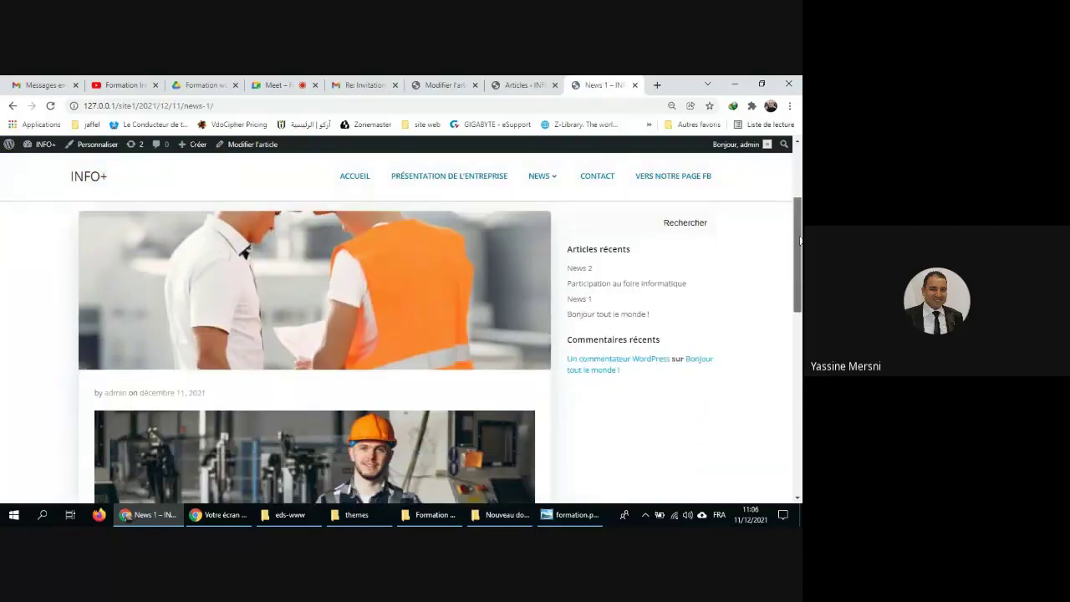
pyautogui.moveTo(801, 288); pyautogui.dragTo(799, 205)
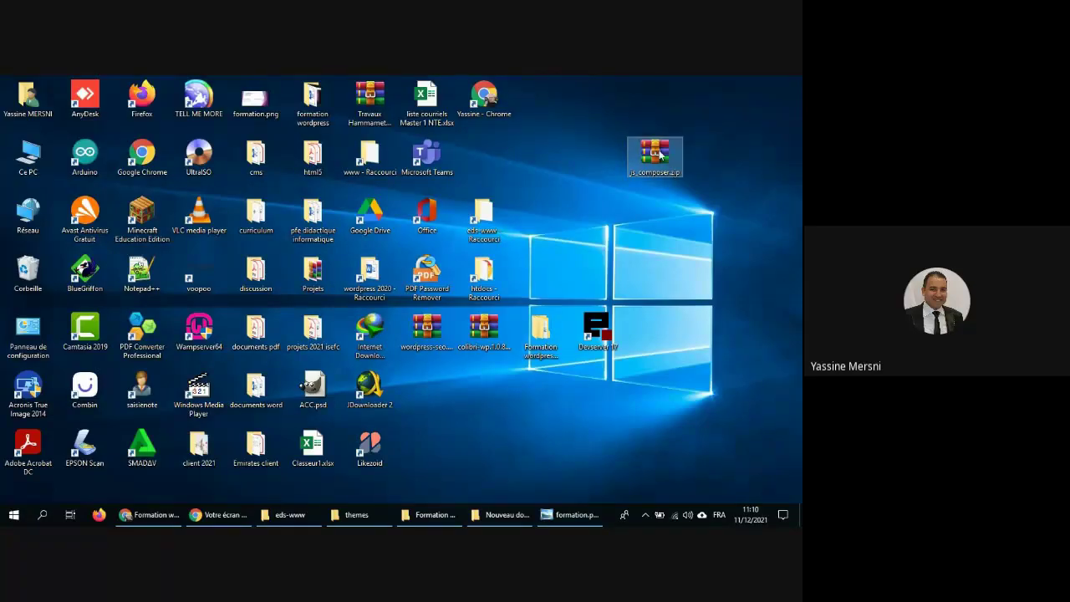
# Copy js_composer.zip from the desktop
pyautogui.rightClick(660, 153)
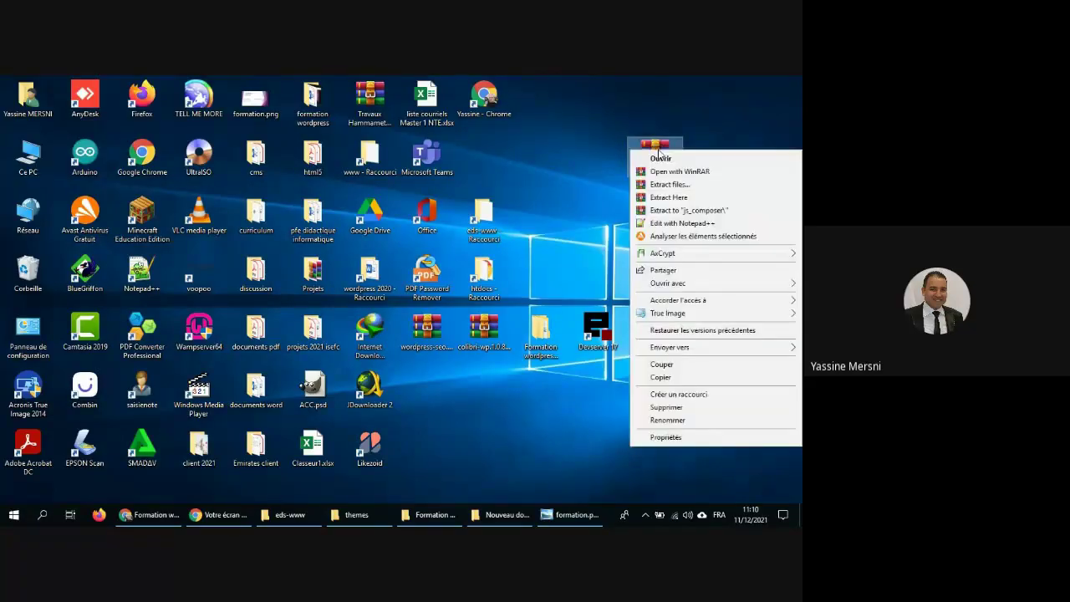
pyautogui.rightClick(659, 144)
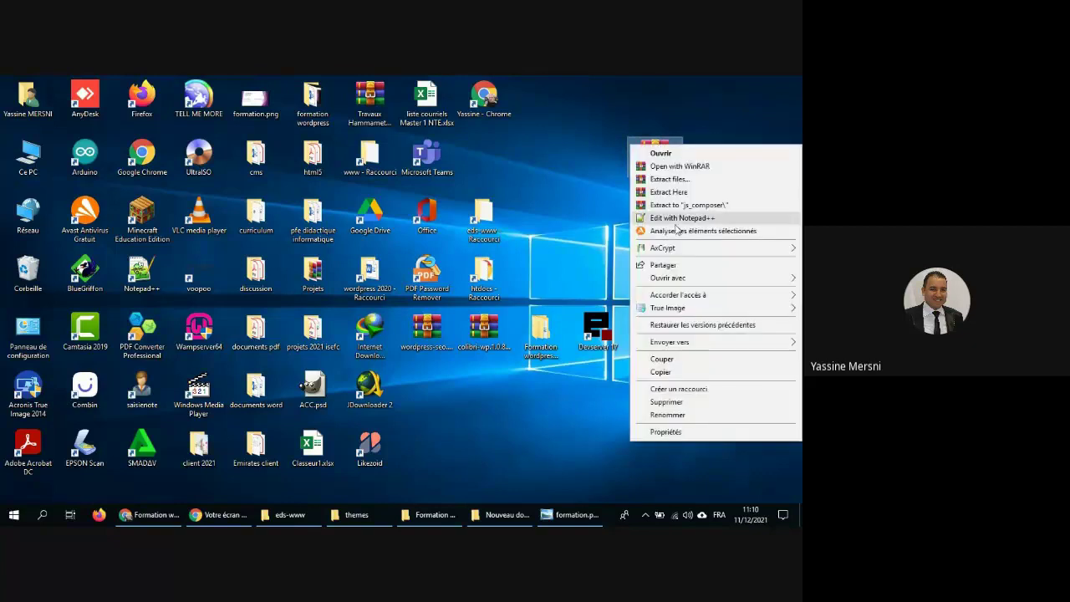
pyautogui.click(669, 373)
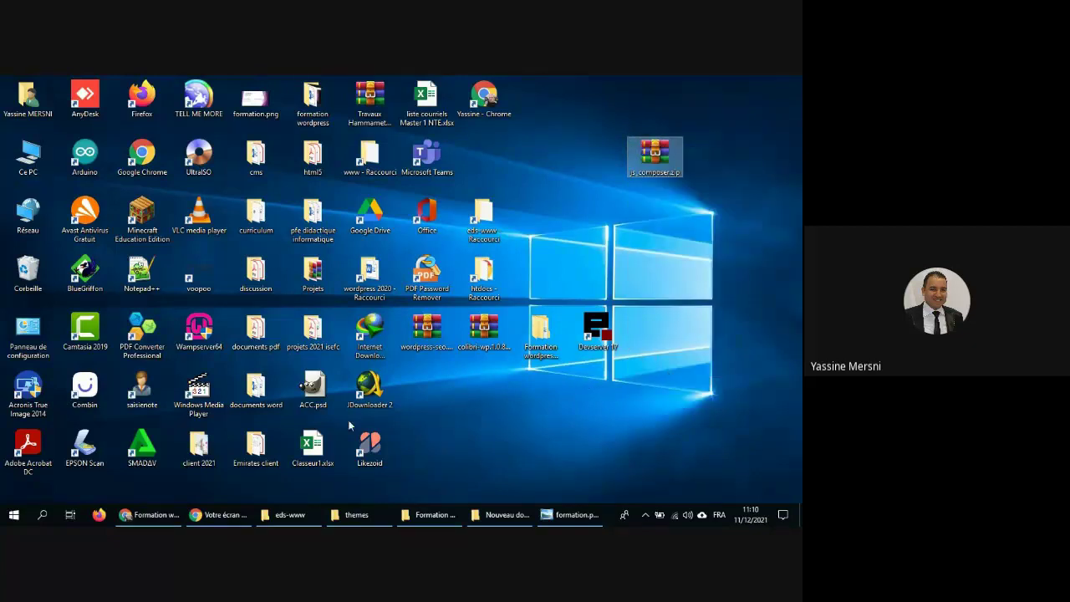
# Paste js_composer.zip into the wp-content plugins folder
pyautogui.click(356, 515)
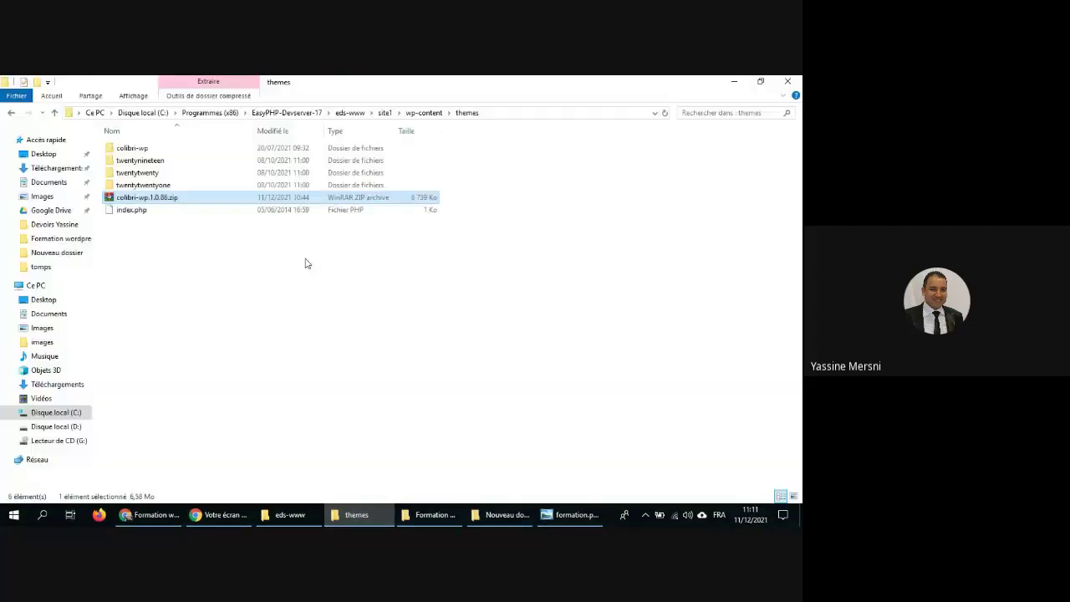
pyautogui.click(434, 115)
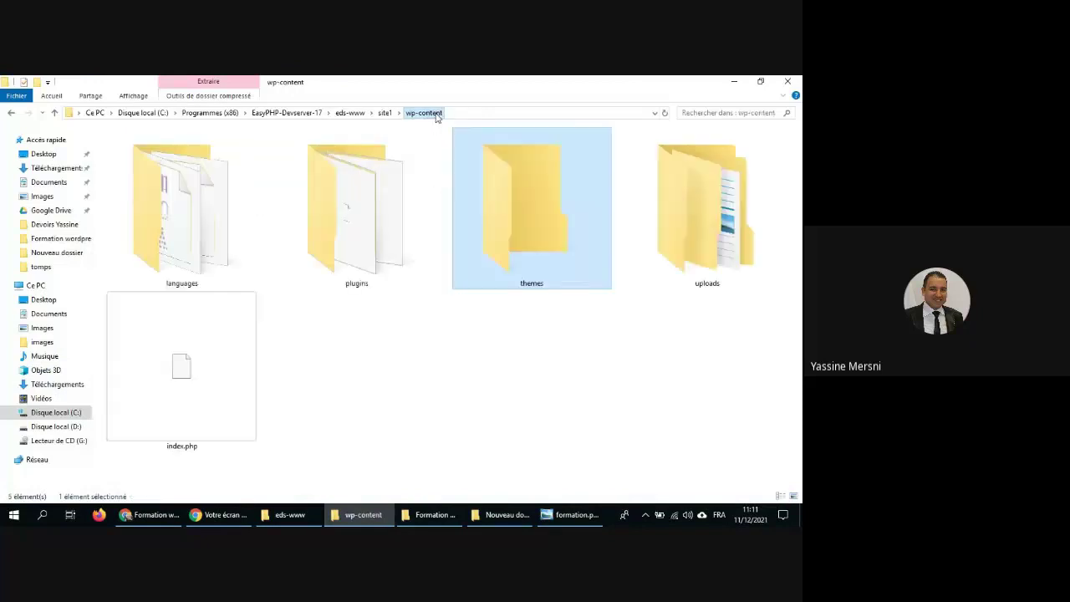
pyautogui.doubleClick(383, 233)
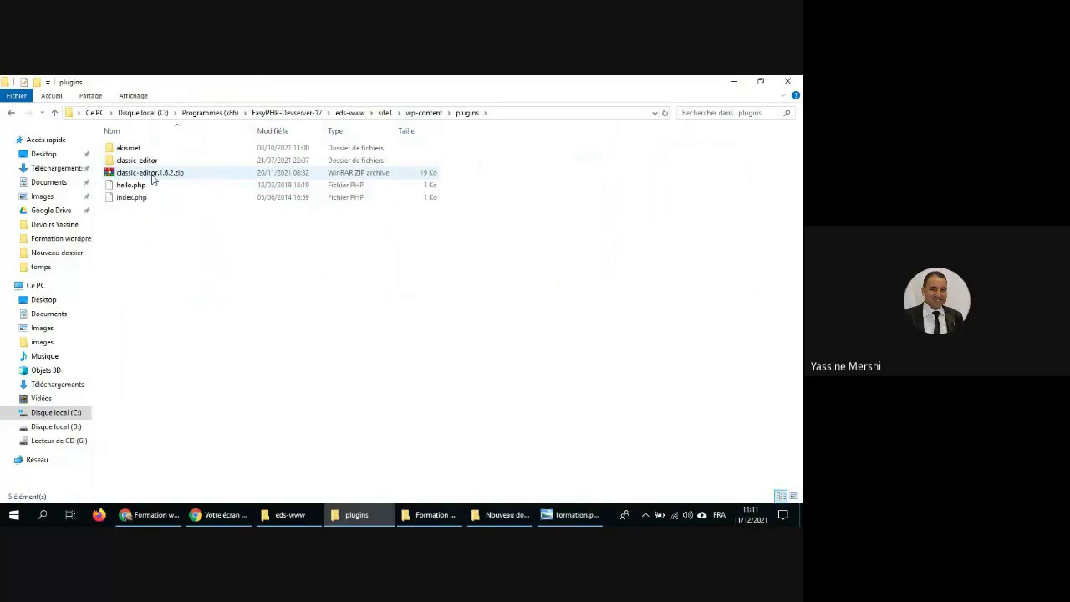
pyautogui.rightClick(143, 242)
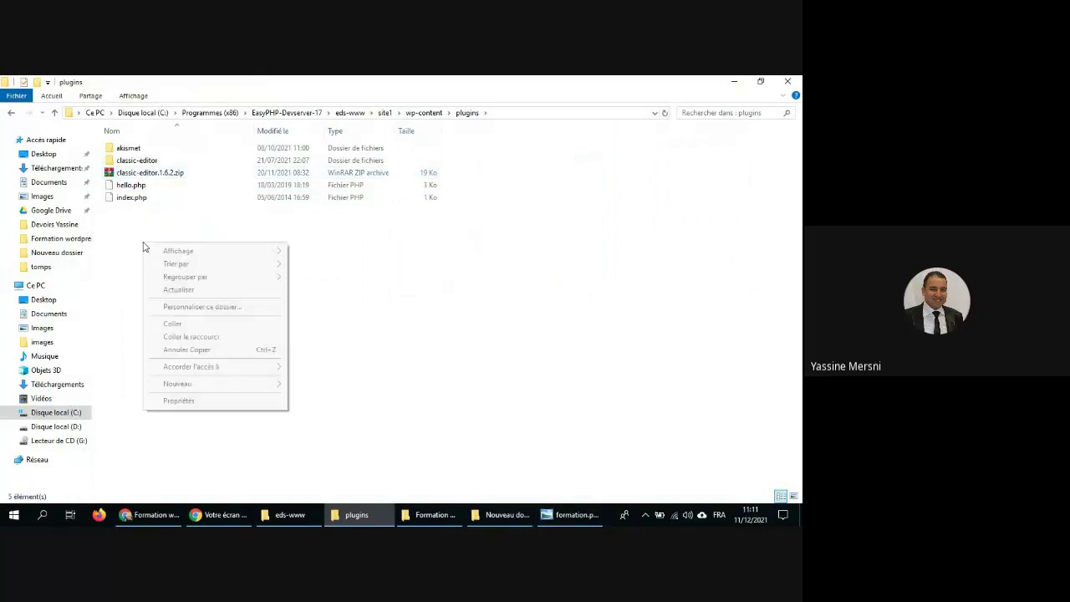
pyautogui.click(172, 324)
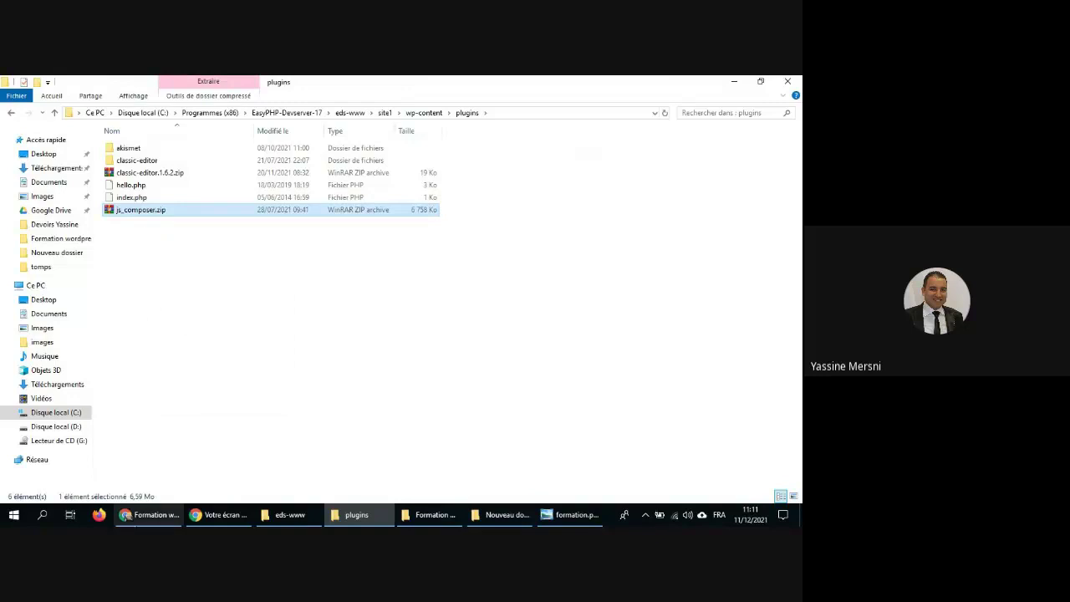
pyautogui.click(138, 515)
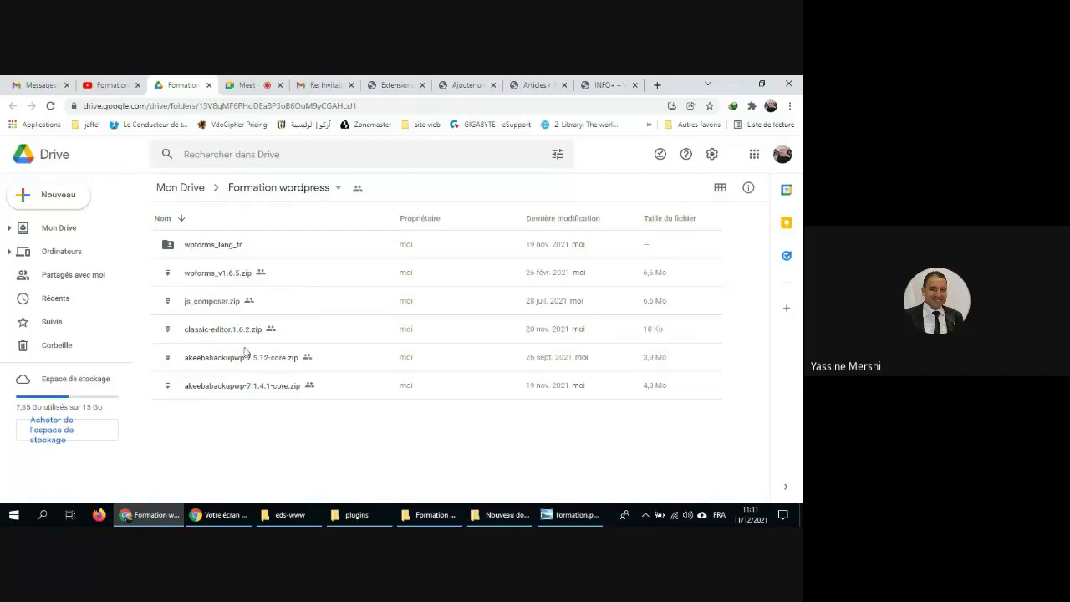
# Leave Google Drive and activate the WPBakery Page Builder 6.7 plugin
pyautogui.click(107, 83)
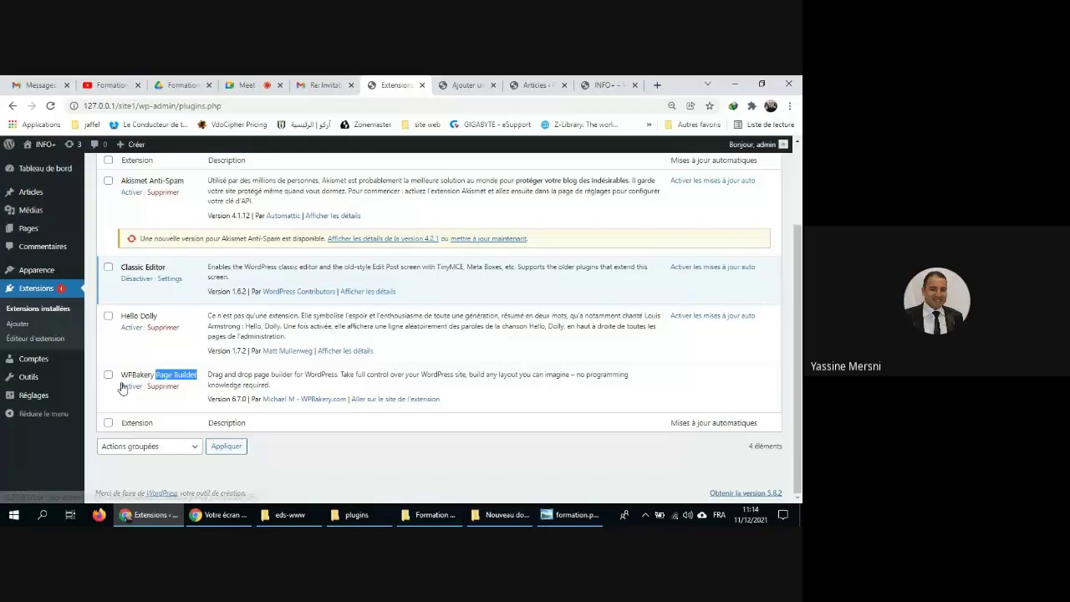
pyautogui.click(131, 386)
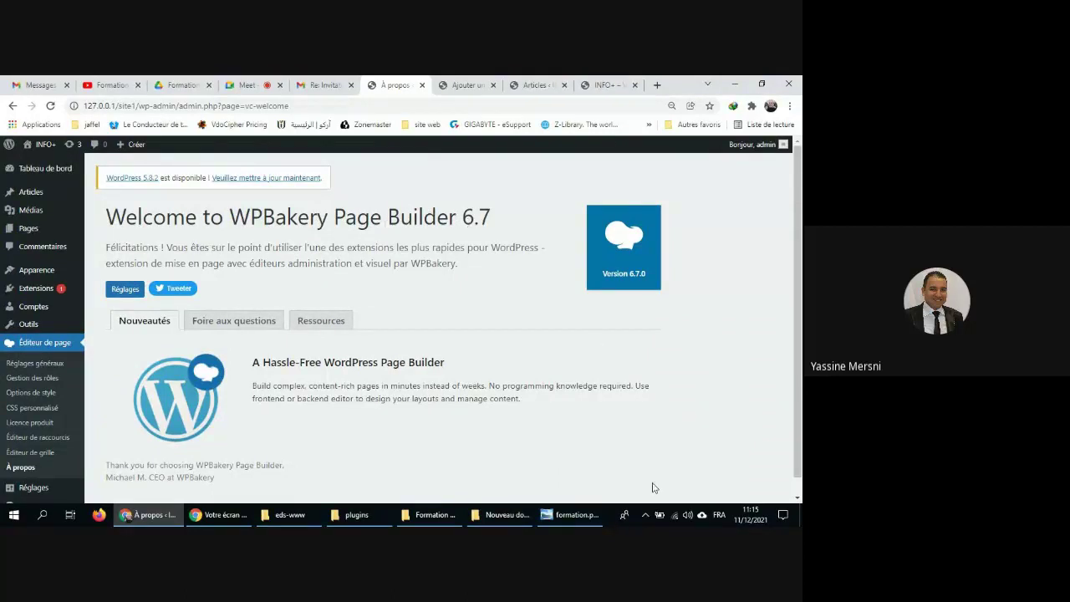
# Check the hidden tray icons, then open the Extensions installées plugin list
pyautogui.click(646, 514)
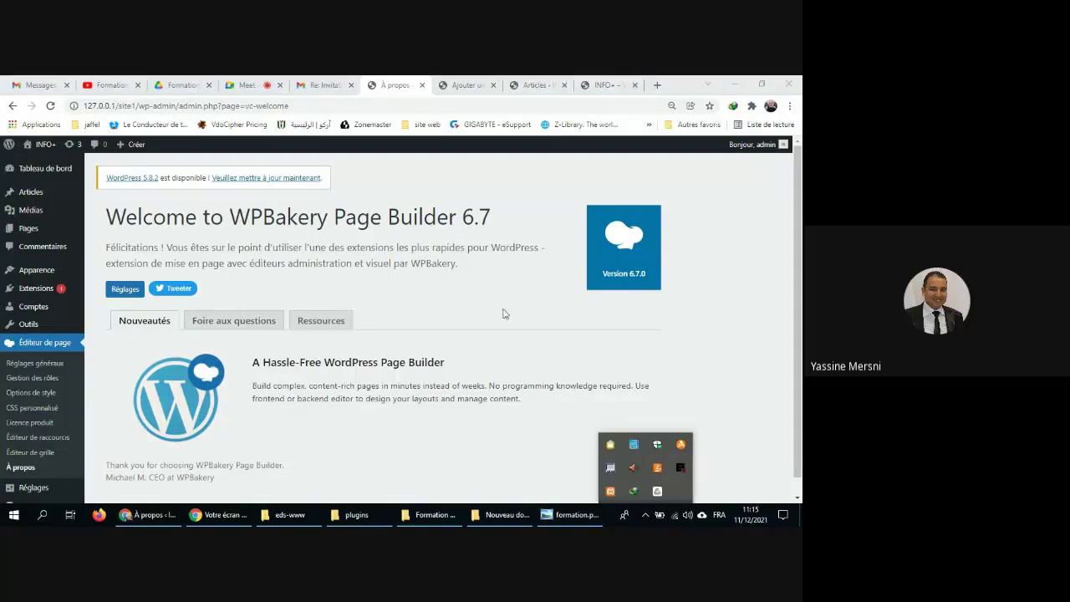
pyautogui.click(438, 235)
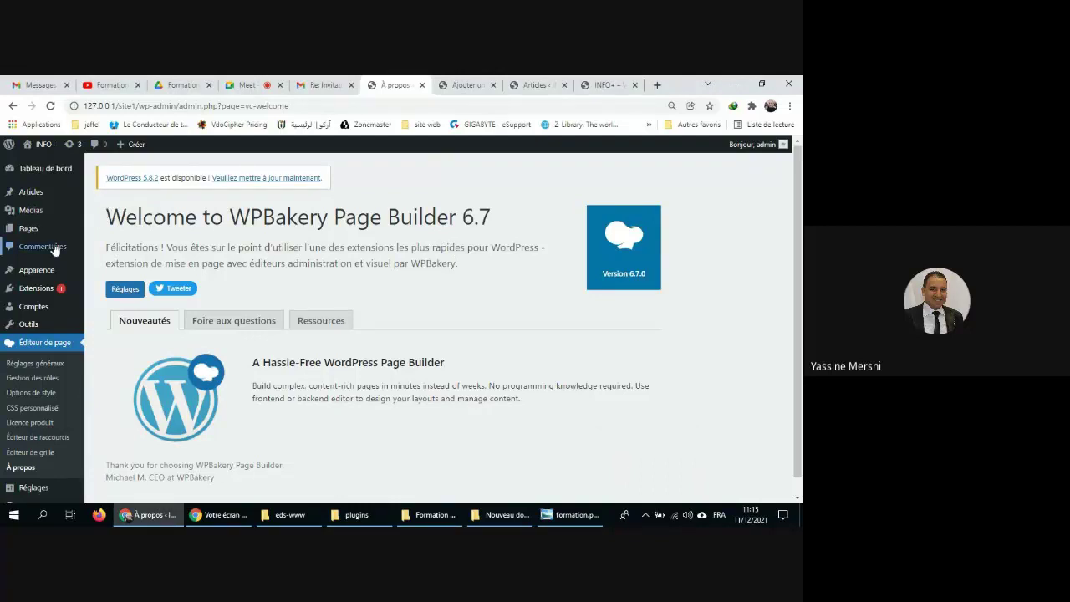
pyautogui.click(646, 515)
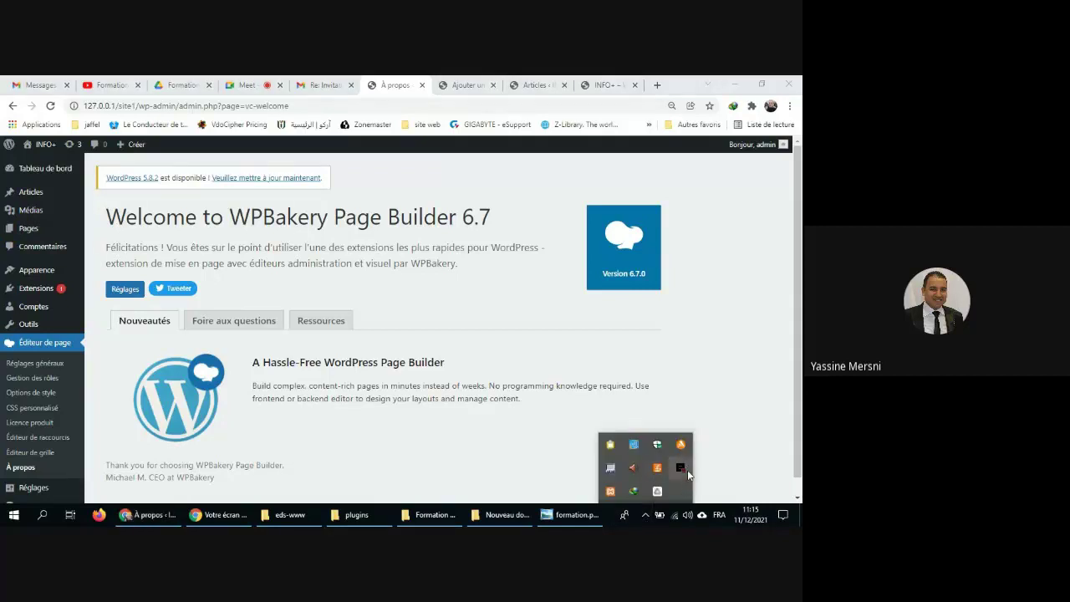
pyautogui.click(421, 239)
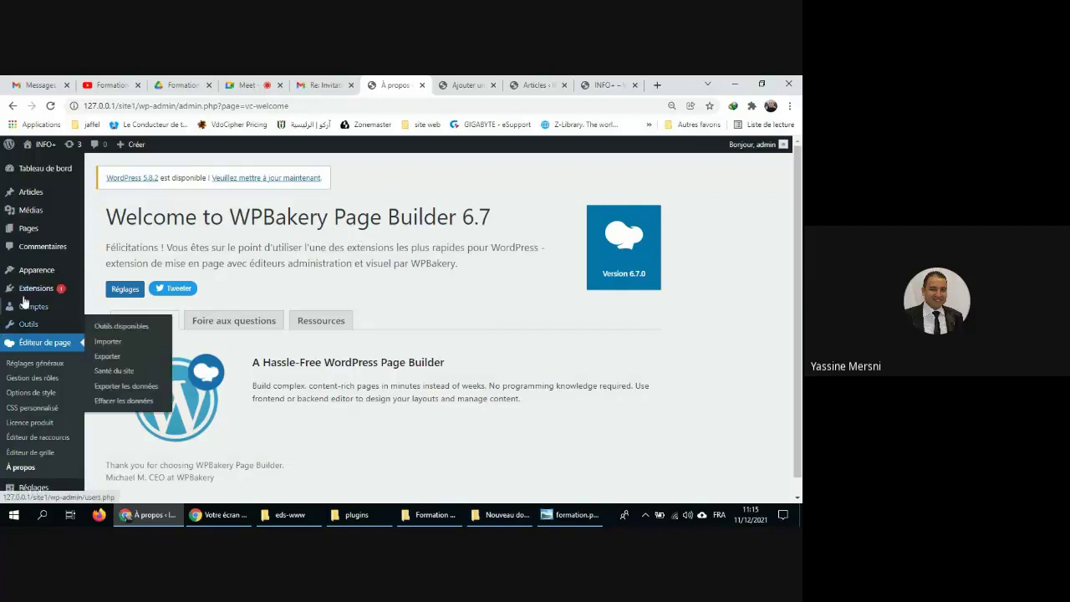
pyautogui.click(96, 290)
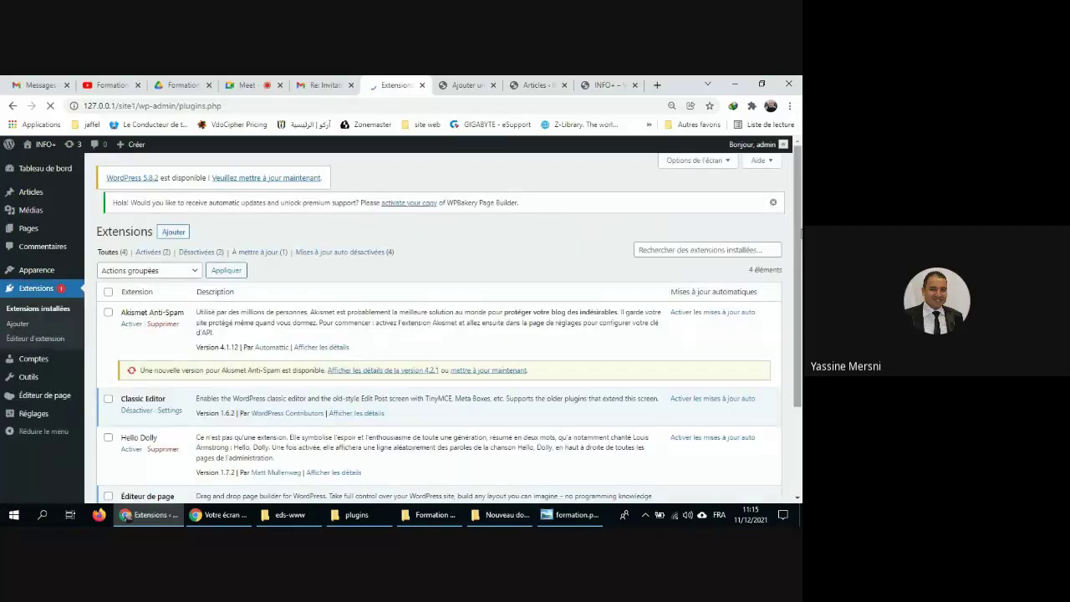
# Look over the Éditeur de page plugin entry, then open the Toutes les pages list
pyautogui.scroll(-3, 801, 235)
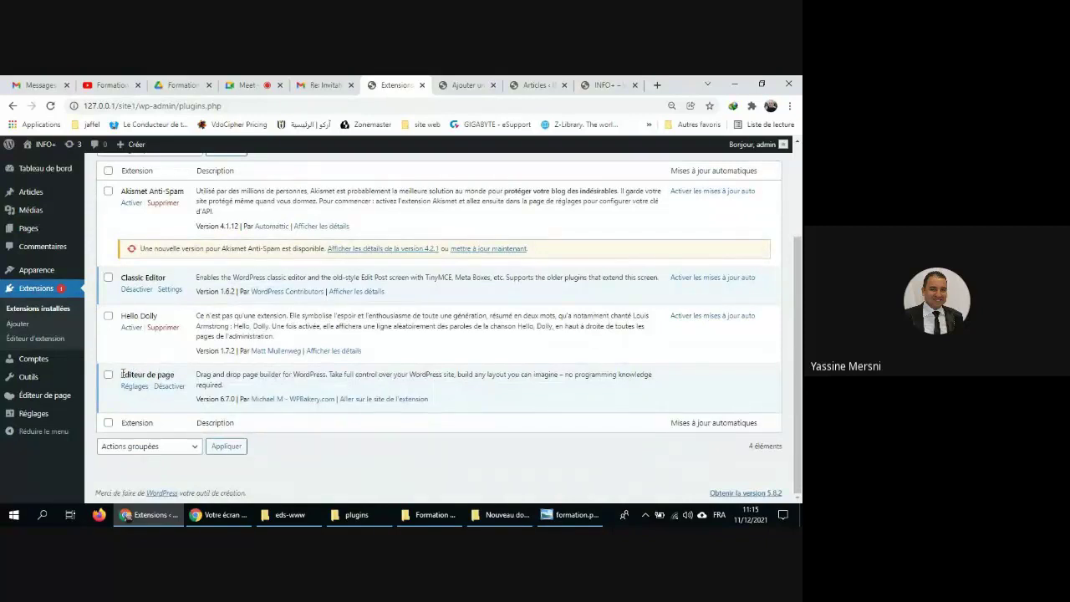
pyautogui.moveTo(122, 374); pyautogui.dragTo(187, 381)
pyautogui.click(241, 384)
pyautogui.scroll(3, 267, 276)
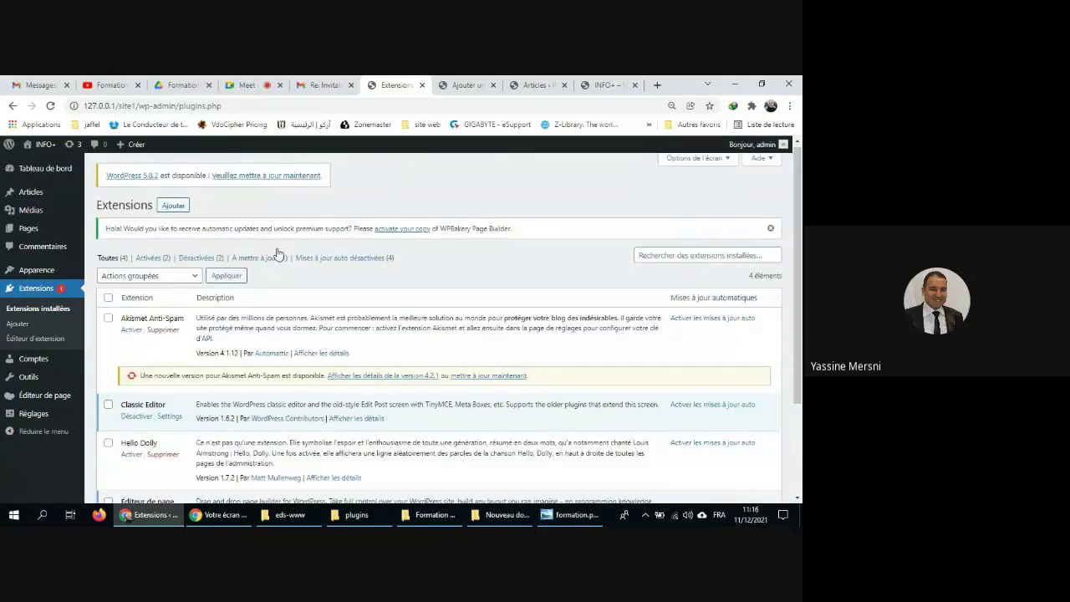
pyautogui.moveTo(33, 228)
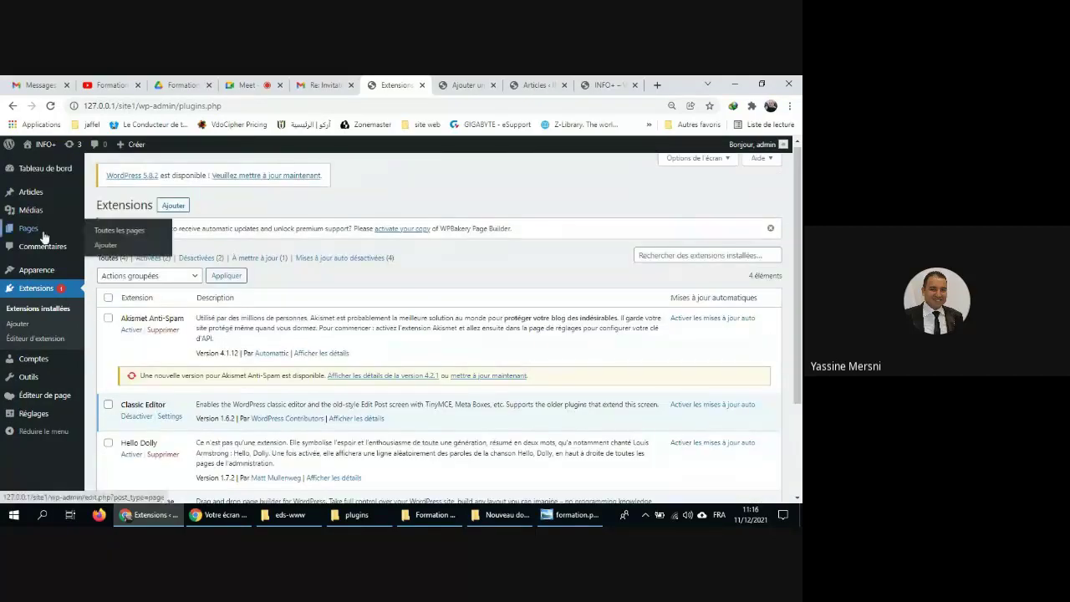
pyautogui.click(133, 234)
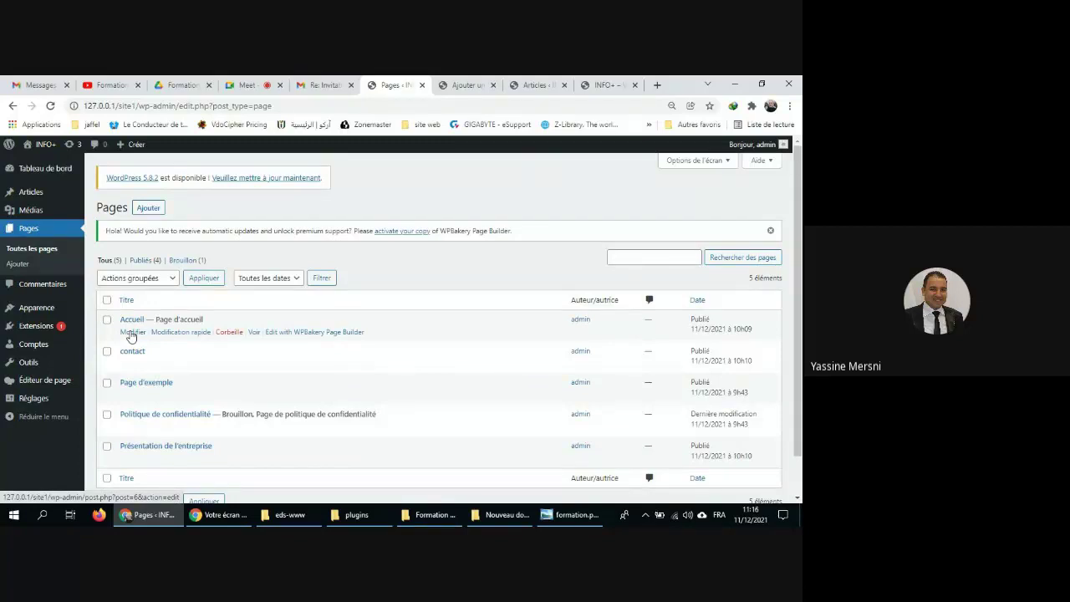
# Open the Accueil page for editing and delete its team photo and heading
pyautogui.click(131, 333)
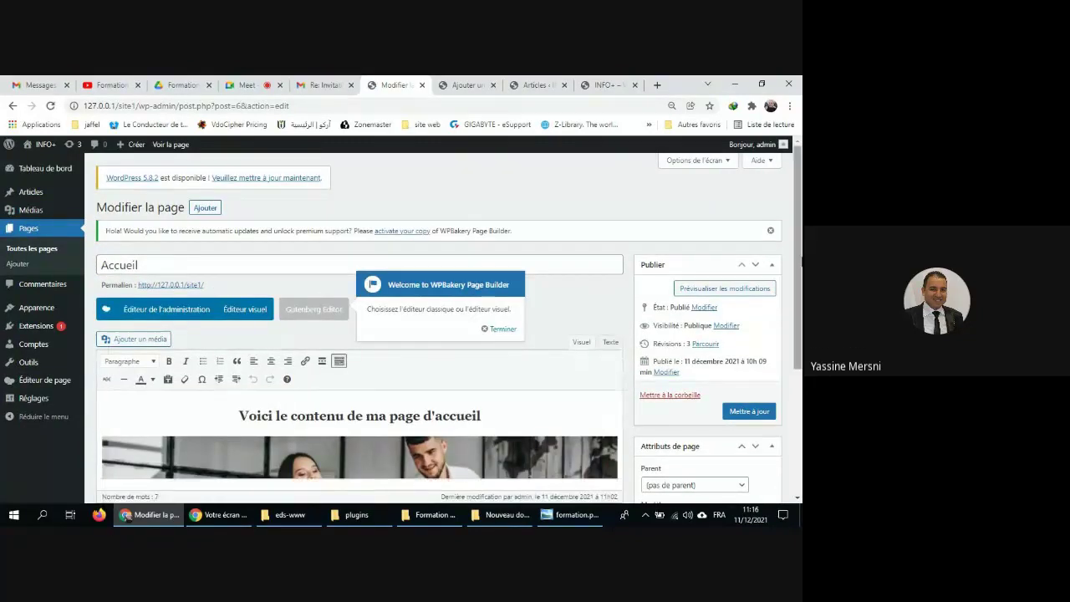
pyautogui.scroll(-3, 445, 416)
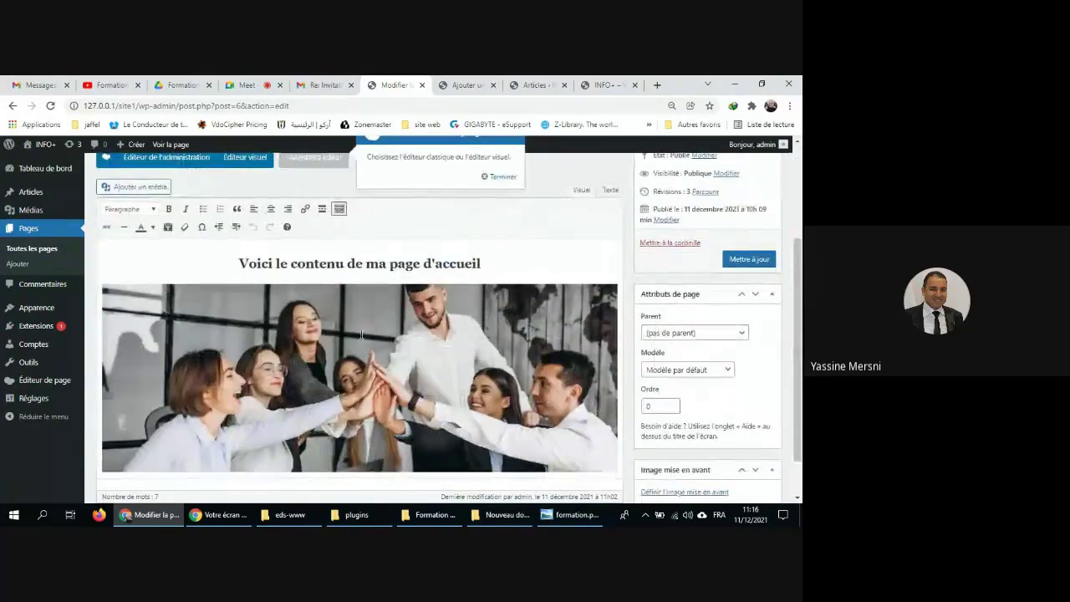
pyautogui.click(368, 339)
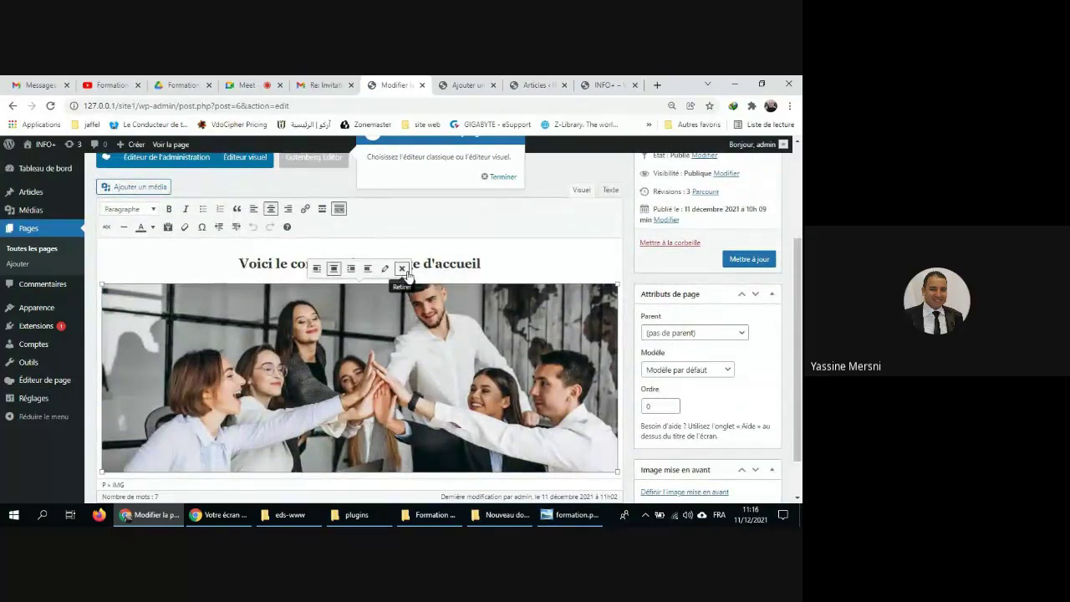
pyautogui.click(402, 268)
pyautogui.tripleClick(402, 265)
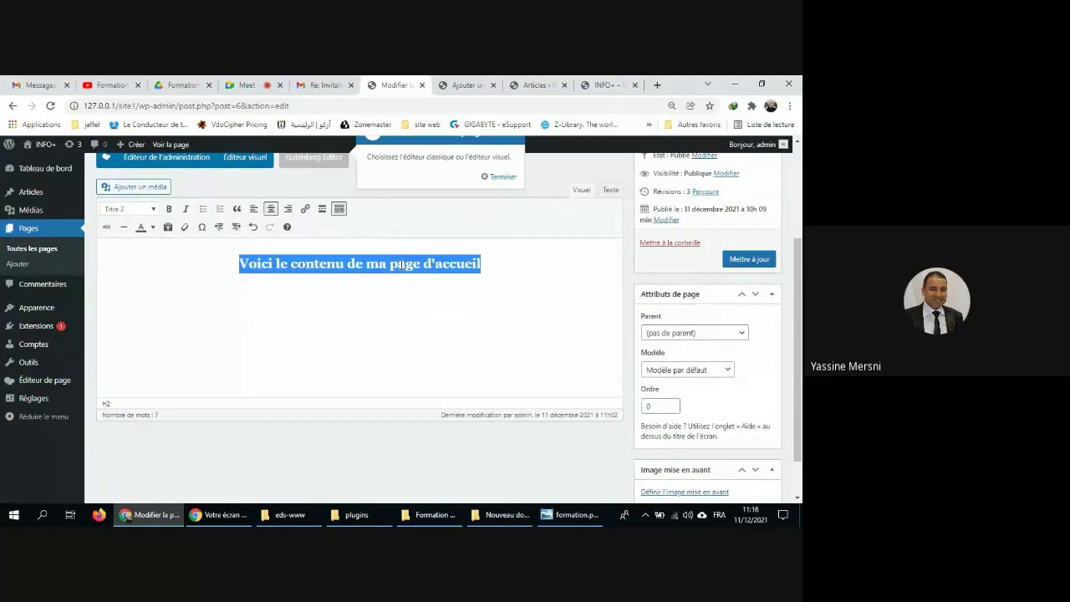
pyautogui.press('BackSpace')
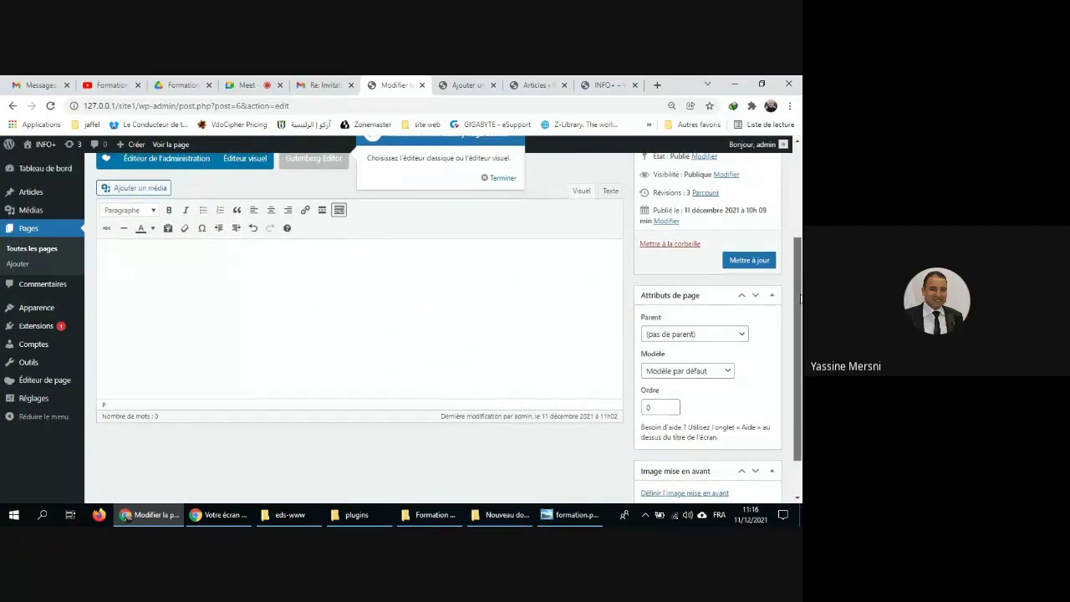
pyautogui.scroll(2, 788, 299)
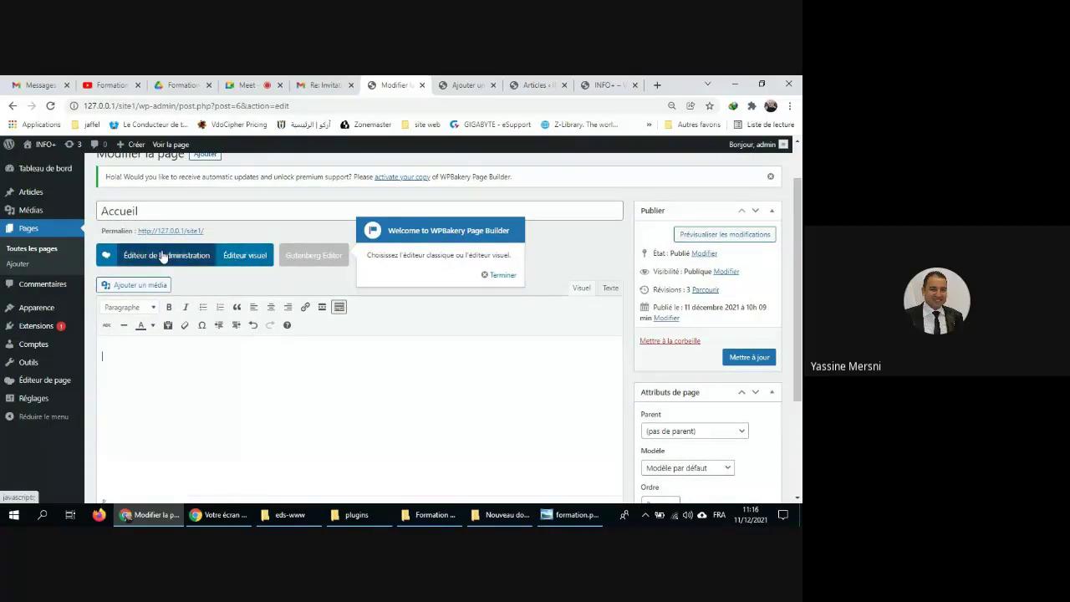
# Switch the Accueil page from the classic editor to the blank WPBakery builder
pyautogui.click(164, 256)
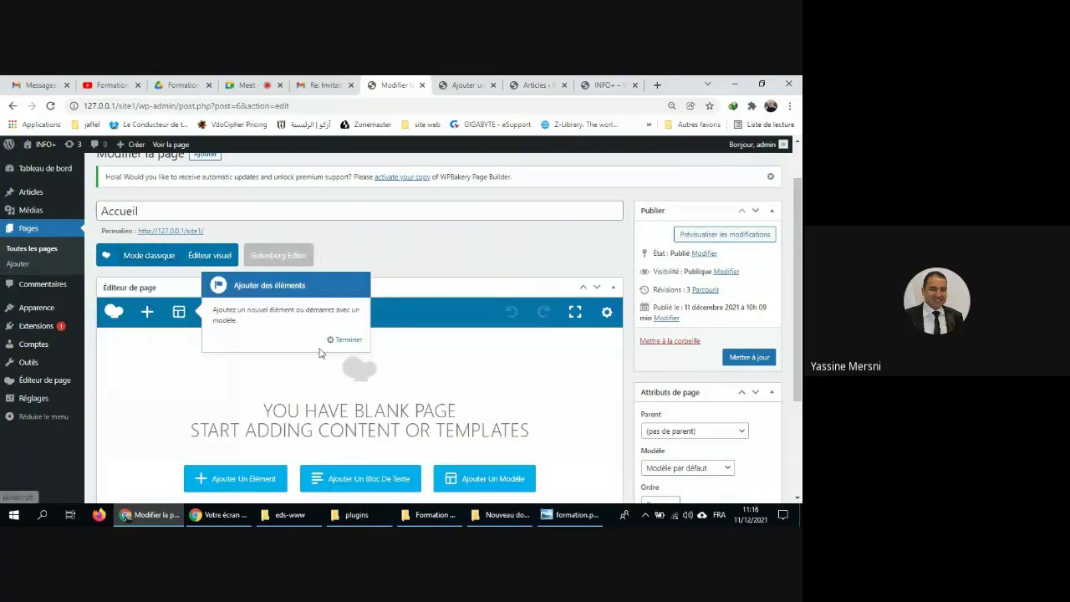
pyautogui.click(340, 342)
pyautogui.click(147, 255)
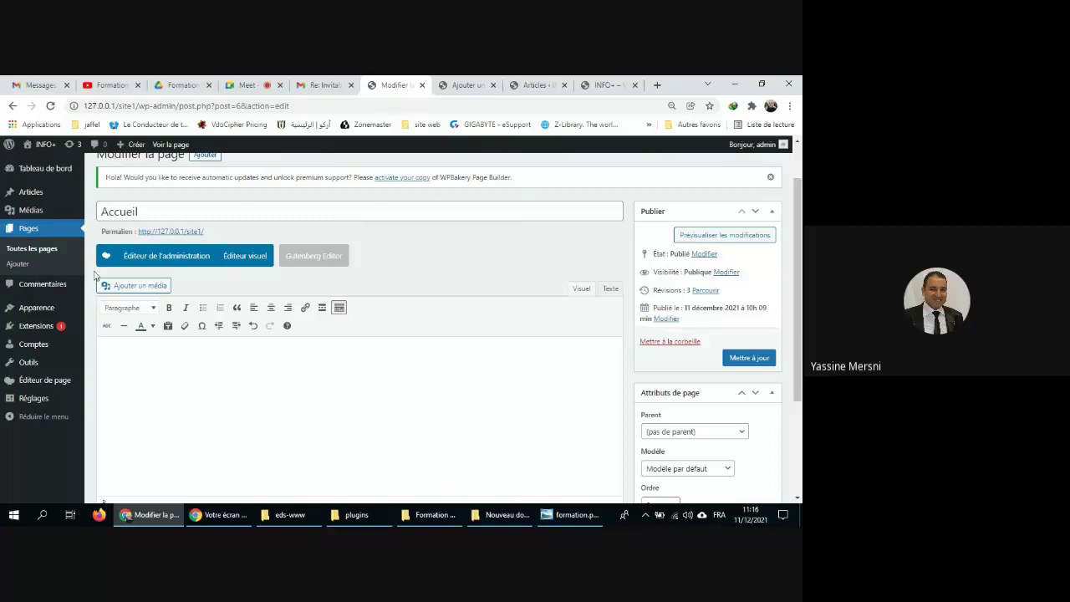
pyautogui.moveTo(66, 330)
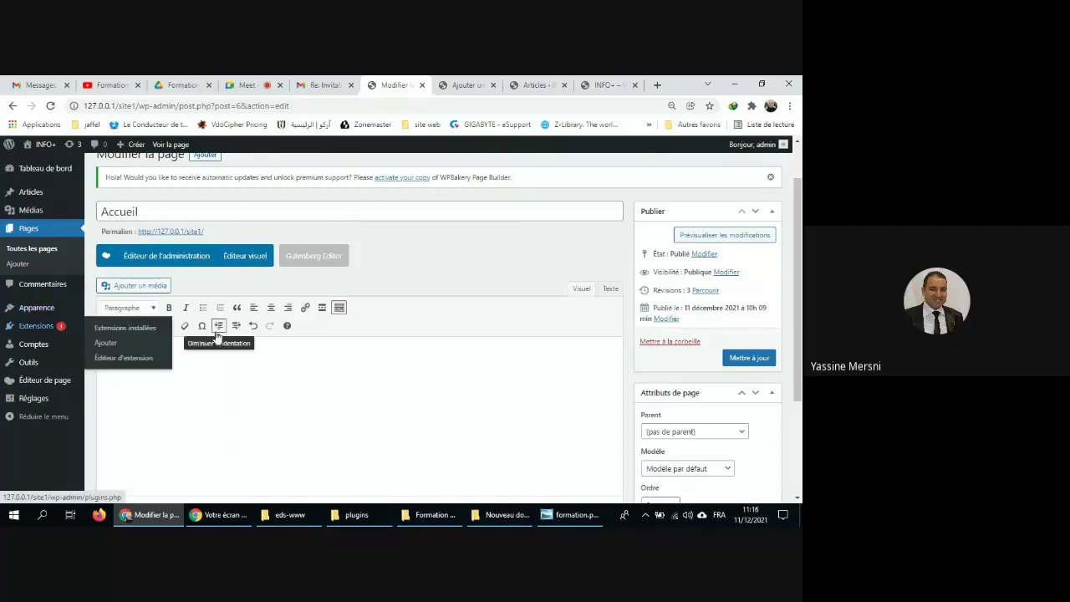
pyautogui.click(168, 266)
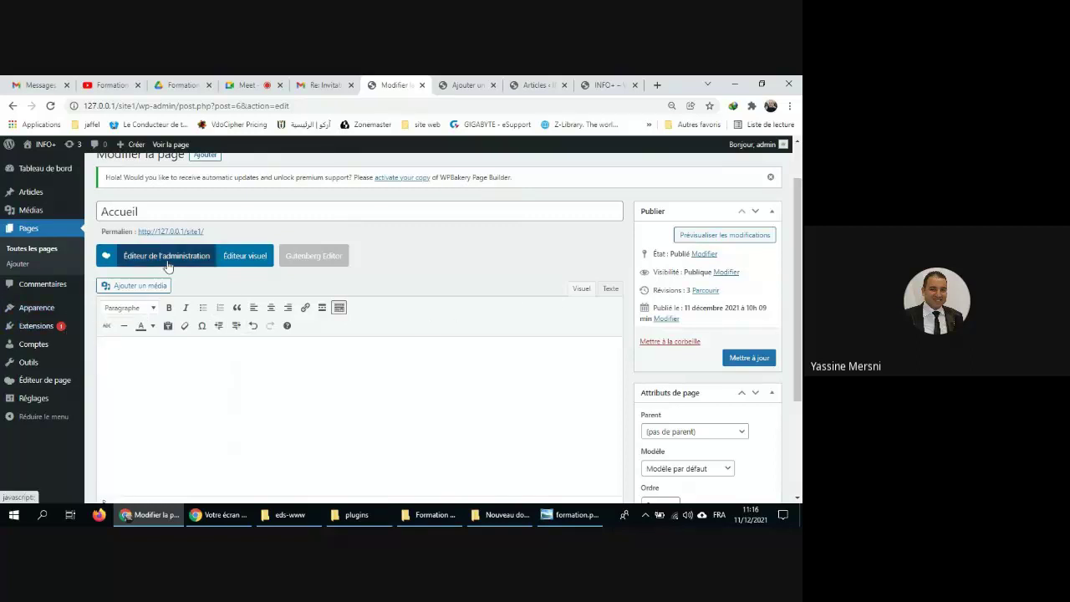
pyautogui.scroll(-2, 360, 326)
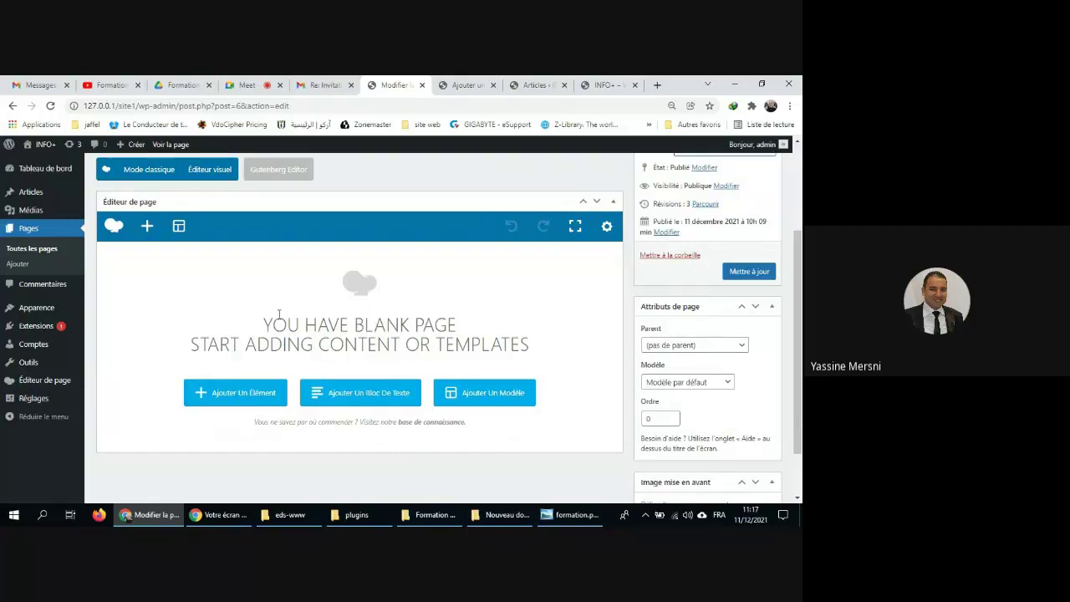
pyautogui.click(236, 394)
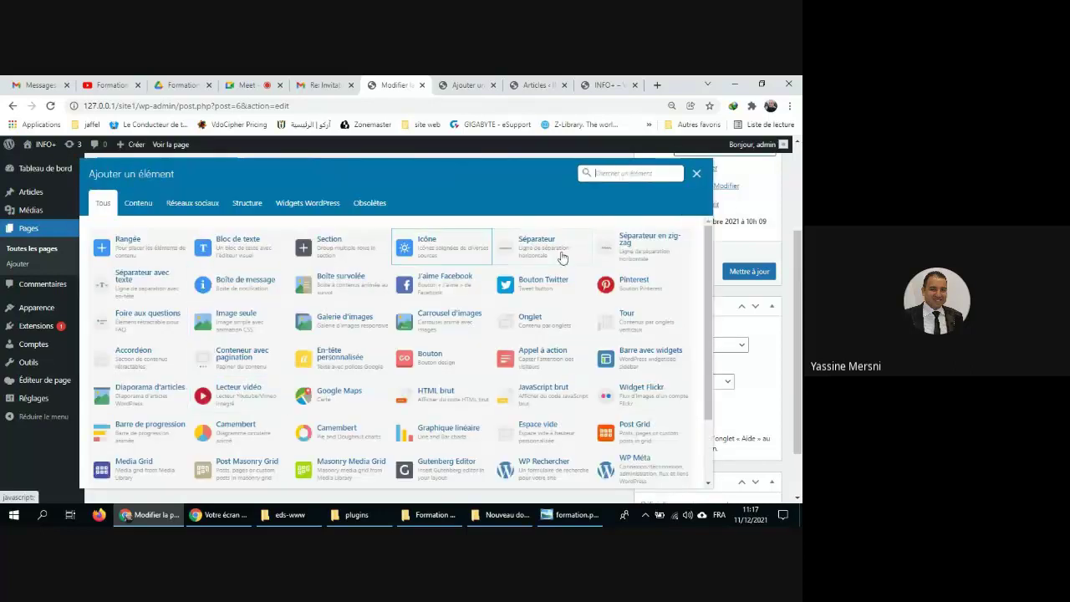
pyautogui.scroll(-2, 711, 259)
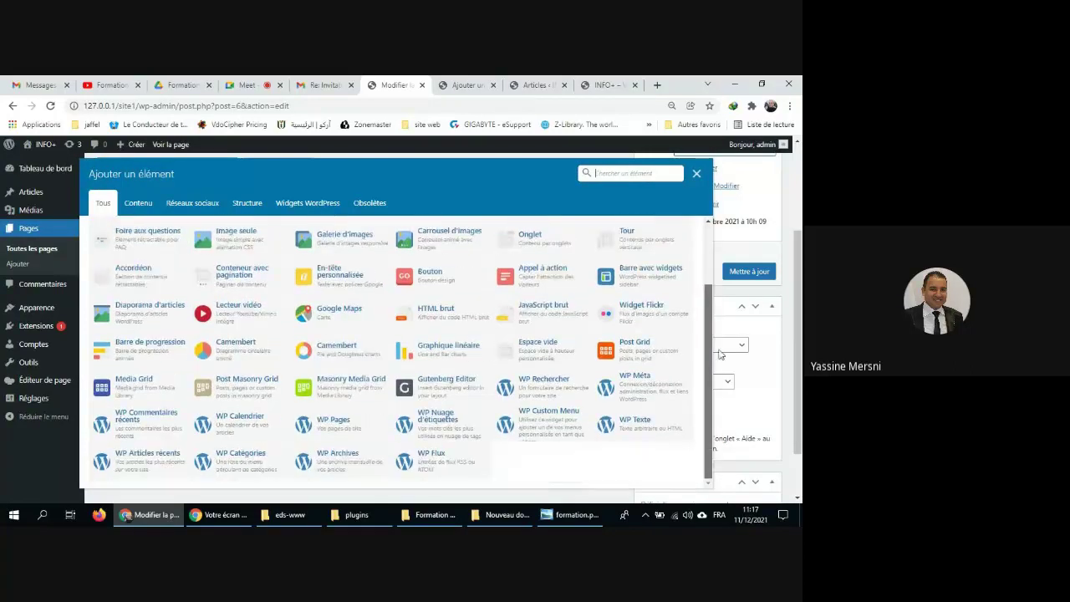
pyautogui.scroll(1, 708, 276)
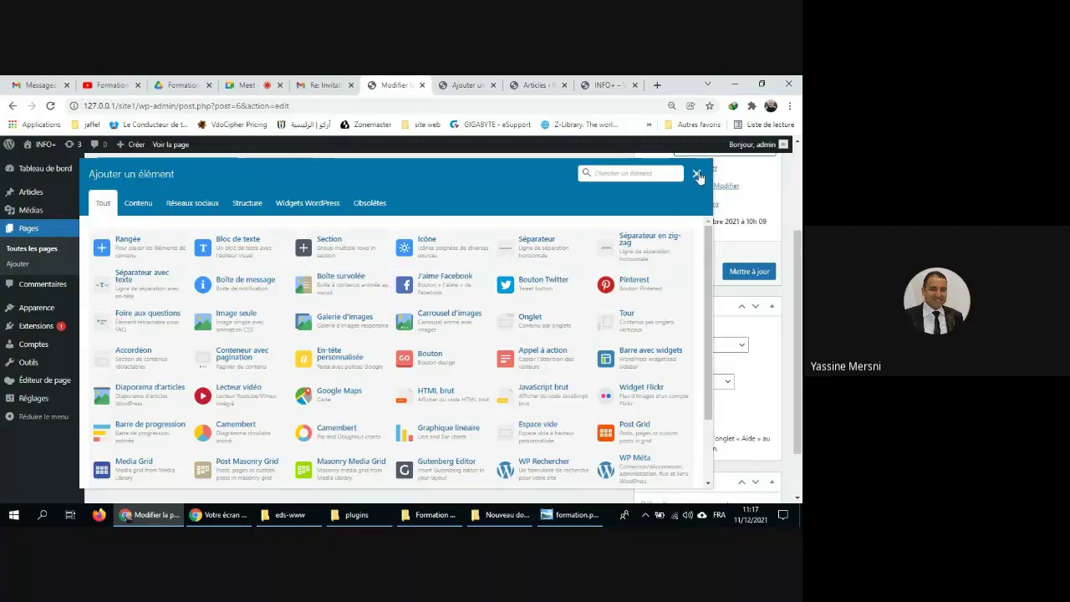
pyautogui.click(697, 174)
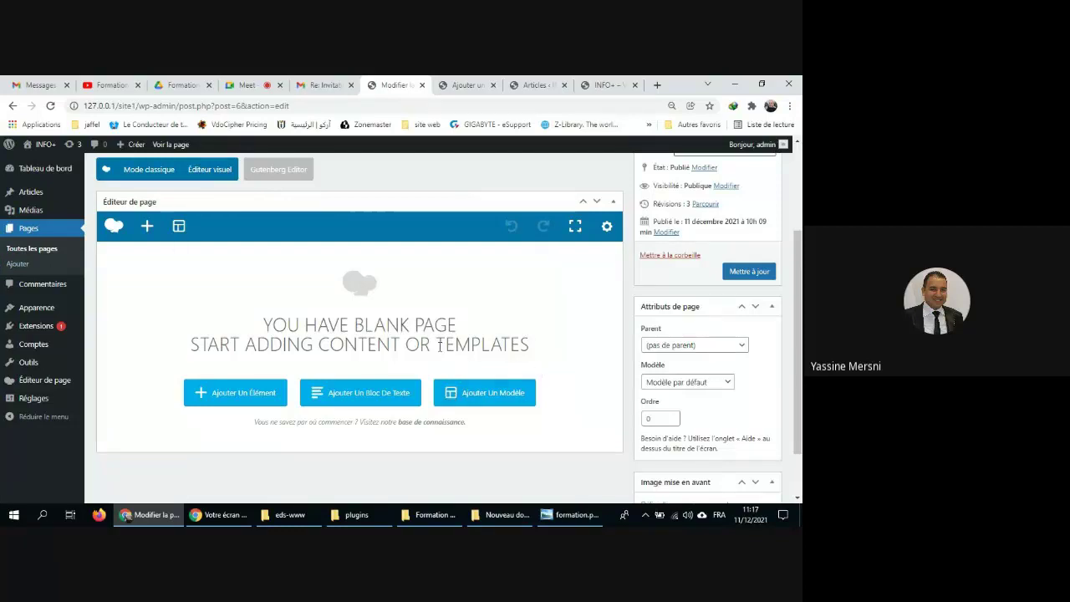
pyautogui.click(259, 393)
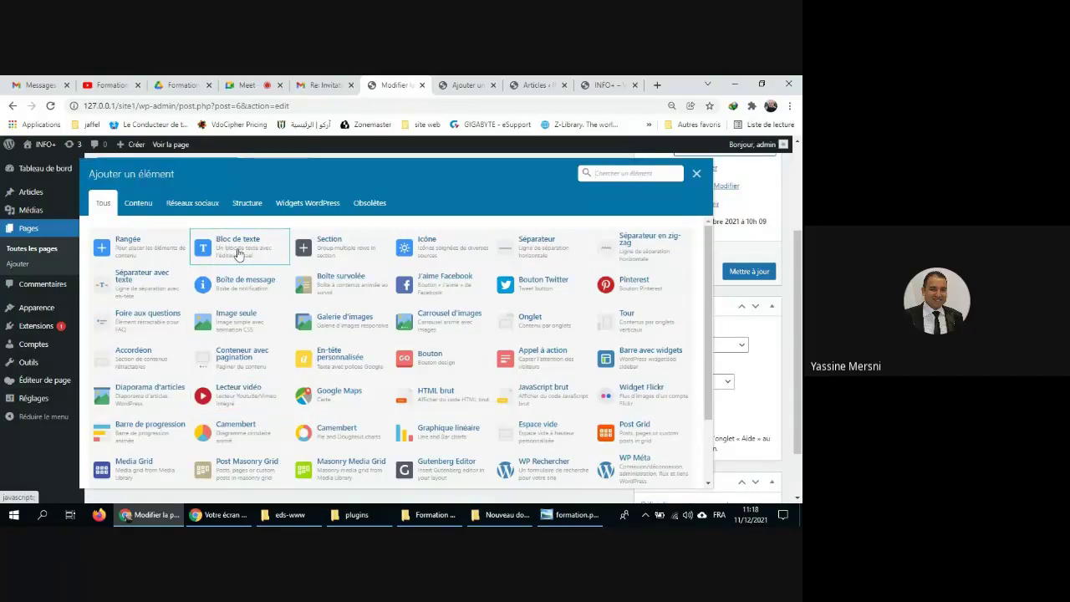
pyautogui.click(696, 174)
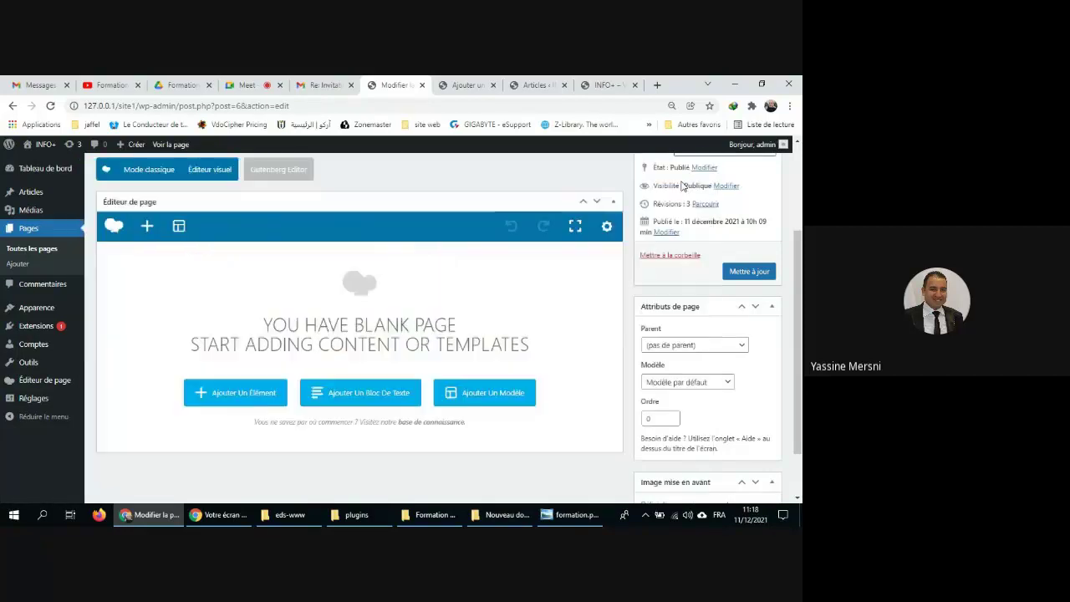
pyautogui.click(147, 170)
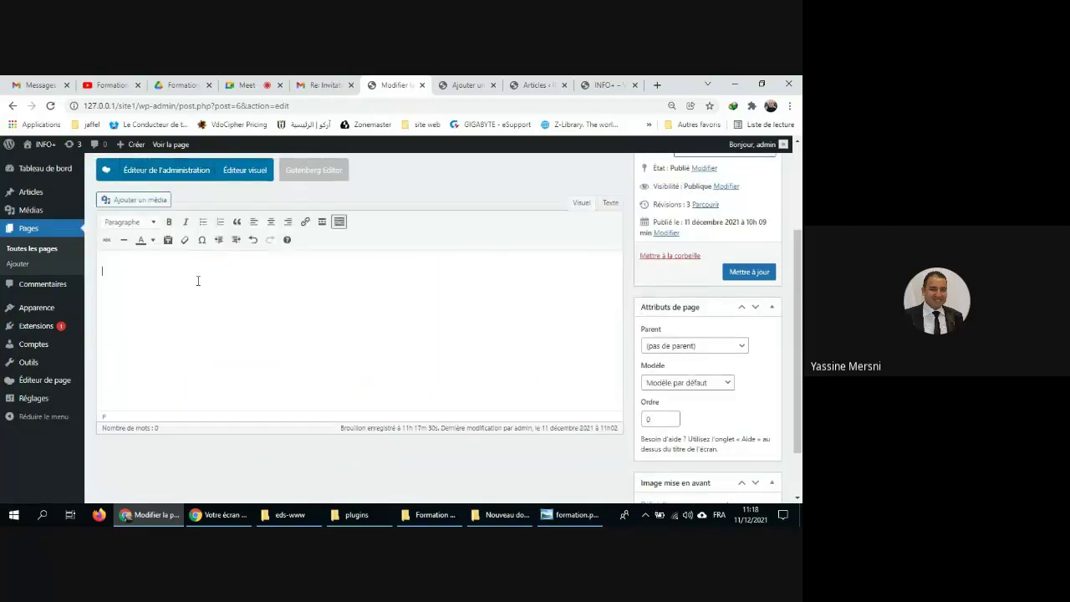
pyautogui.write('vfdsqfgdqg')
pyautogui.press('BackSpace')
pyautogui.press('BackSpace')
pyautogui.press('BackSpace')
pyautogui.press('BackSpace')
pyautogui.press('BackSpace')
pyautogui.press('BackSpace')
pyautogui.press('BackSpace')
pyautogui.press('BackSpace')
pyautogui.press('BackSpace')
pyautogui.press('BackSpace')
pyautogui.press('BackSpace')
pyautogui.click(185, 173)
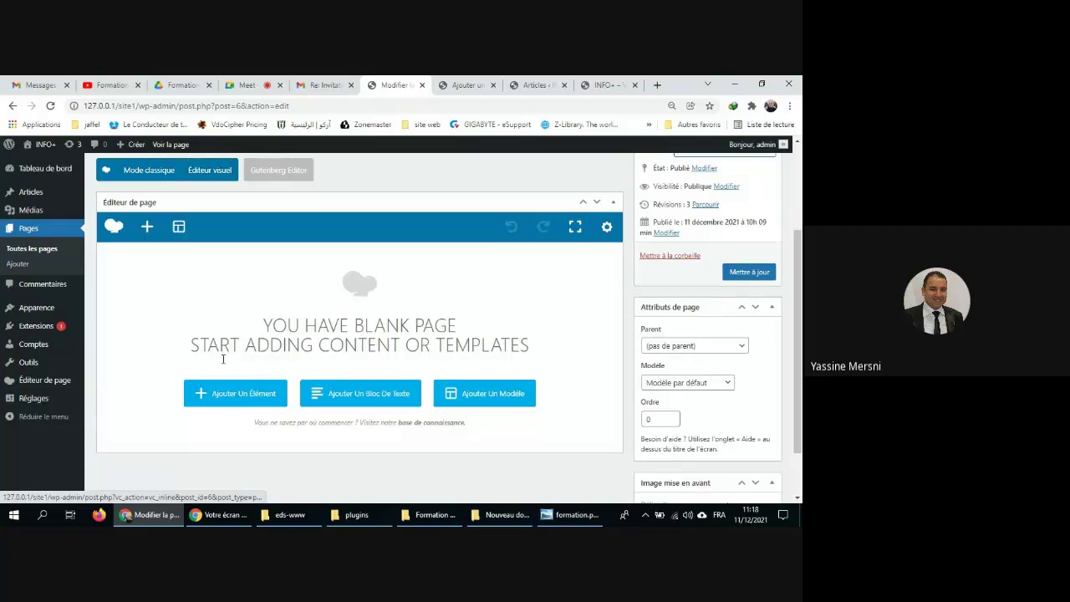
# Add a text block reading 'Voici le contenu de ma page d'accueil' to the builder
pyautogui.click(221, 395)
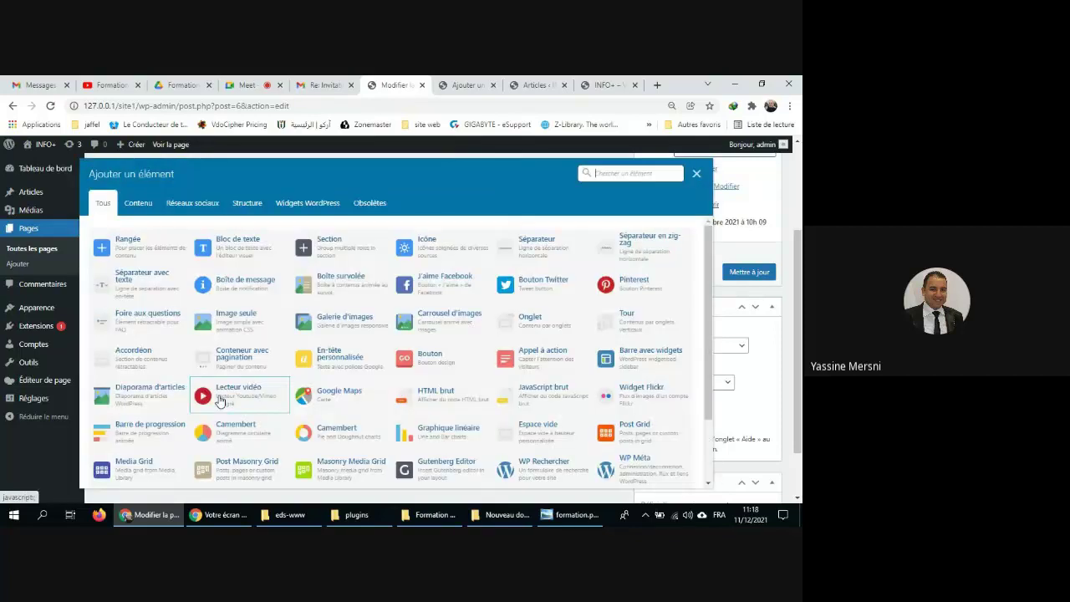
pyautogui.click(248, 249)
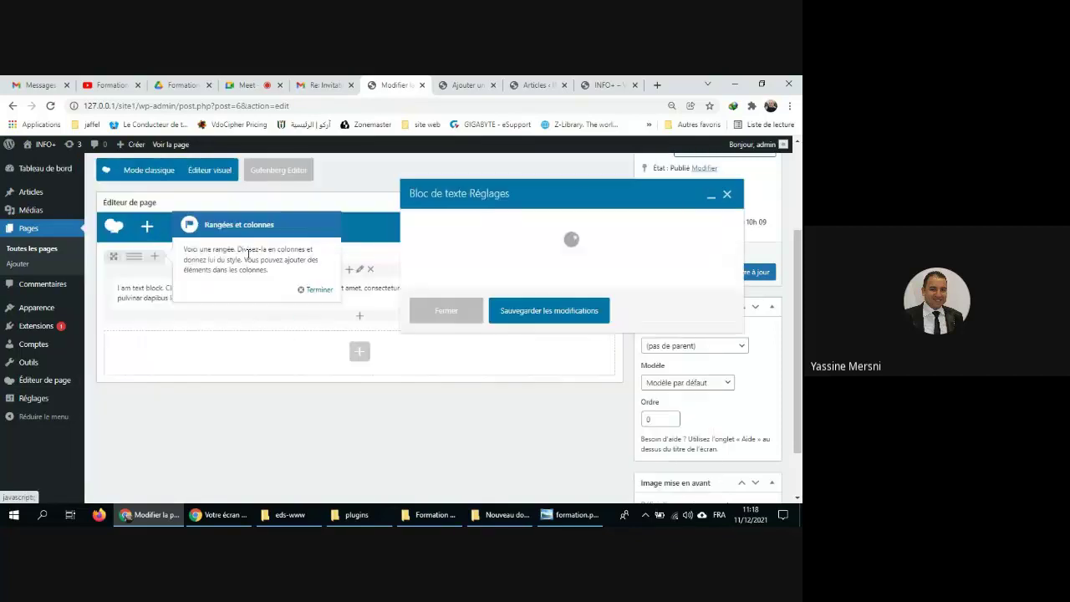
pyautogui.click(322, 291)
pyautogui.click(476, 371)
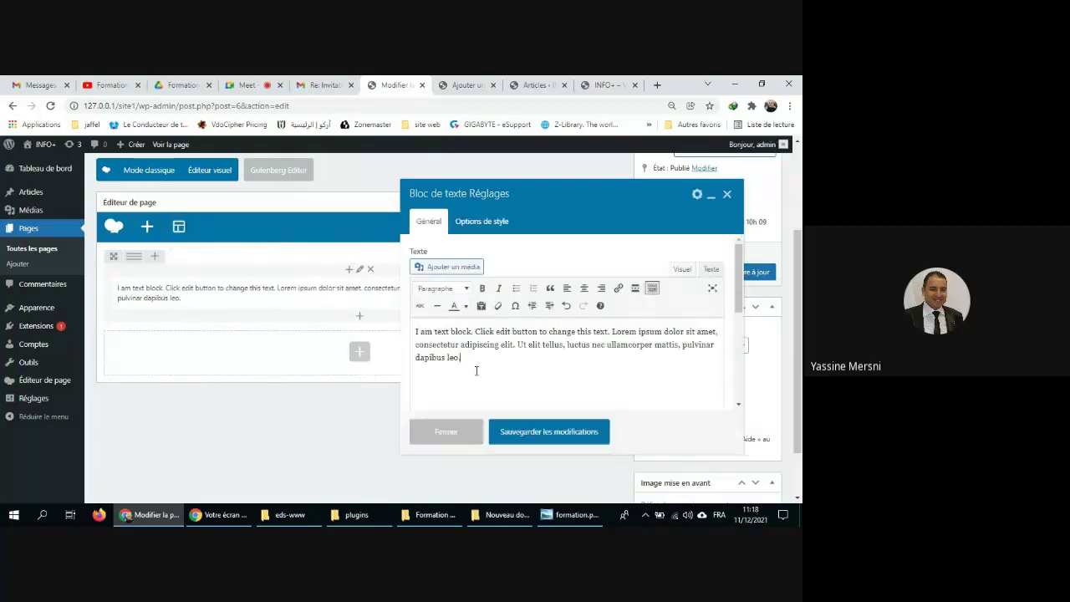
pyautogui.moveTo(457, 352); pyautogui.dragTo(413, 332)
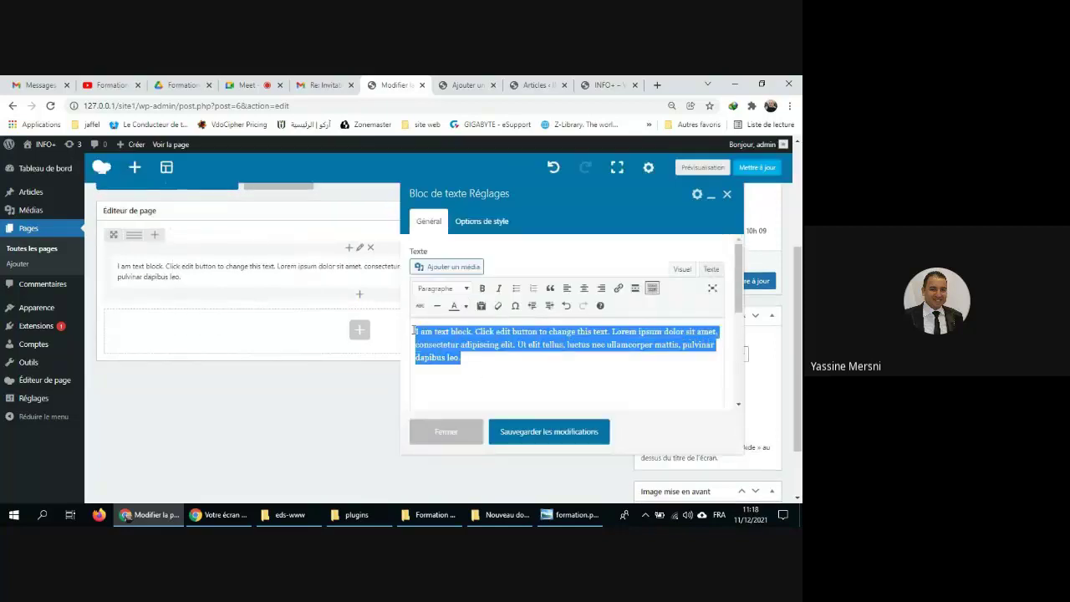
pyautogui.write('Voic')
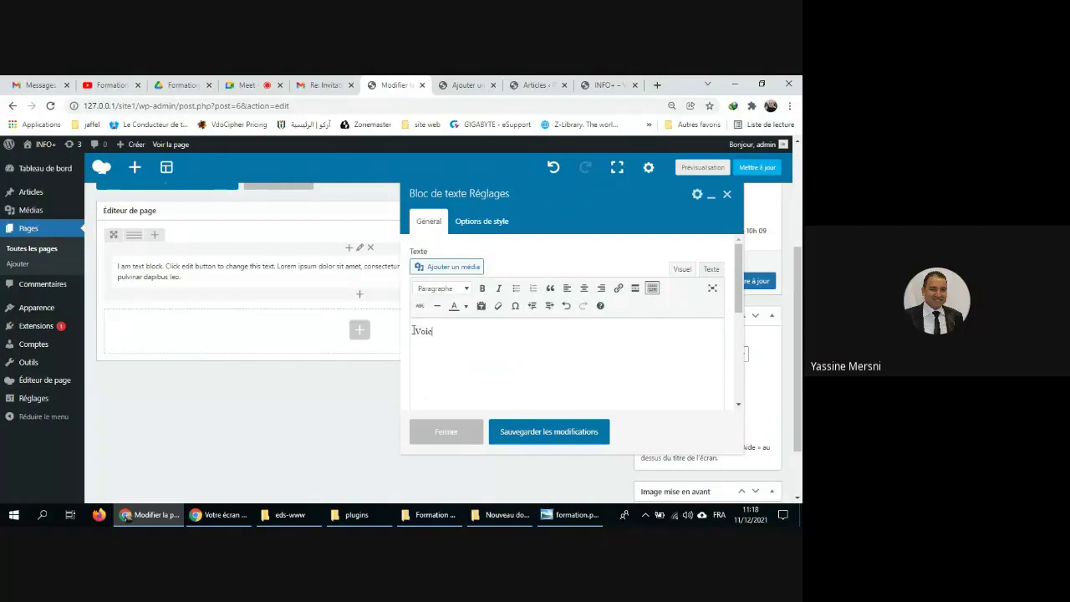
pyautogui.write("i le contenu de ma page d'accueil")
pyautogui.click(502, 438)
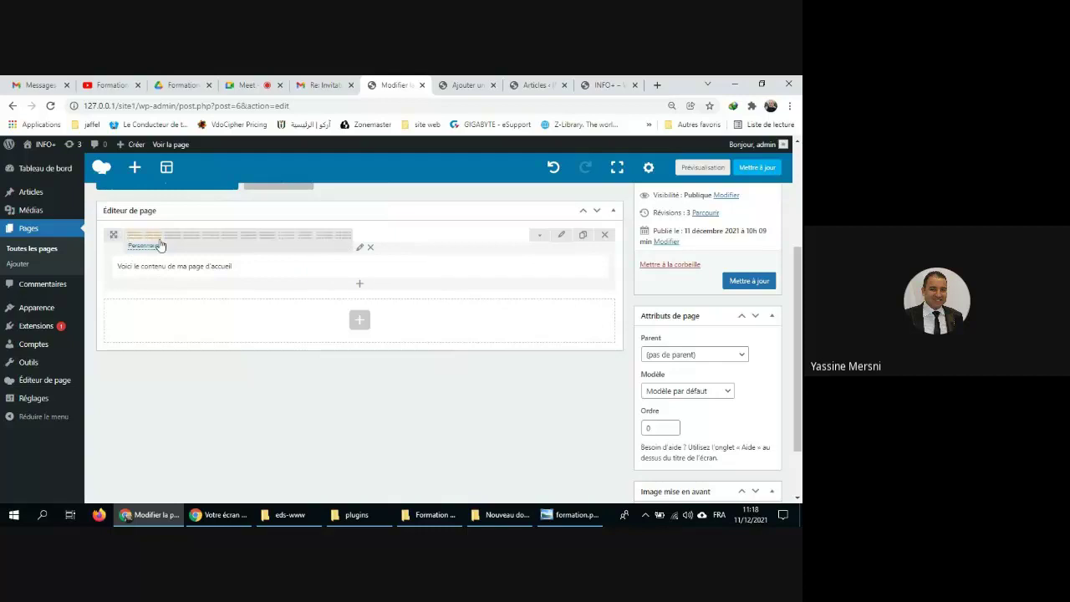
# Split the row into 1/2 + 1/2 columns and repeat the welcome sentence on five lines
pyautogui.click(161, 243)
pyautogui.click(561, 303)
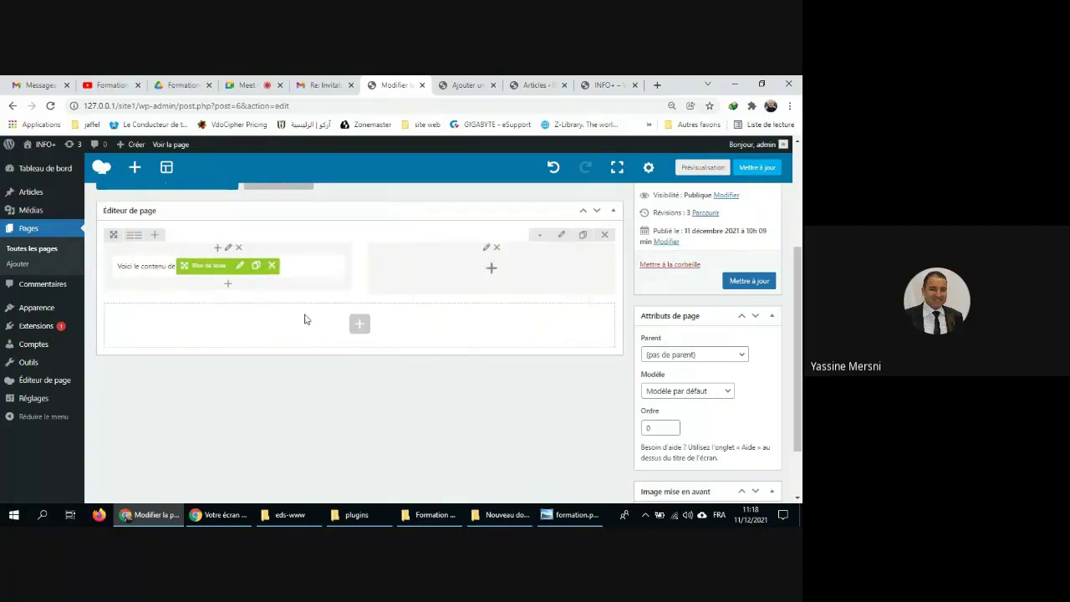
pyautogui.click(239, 266)
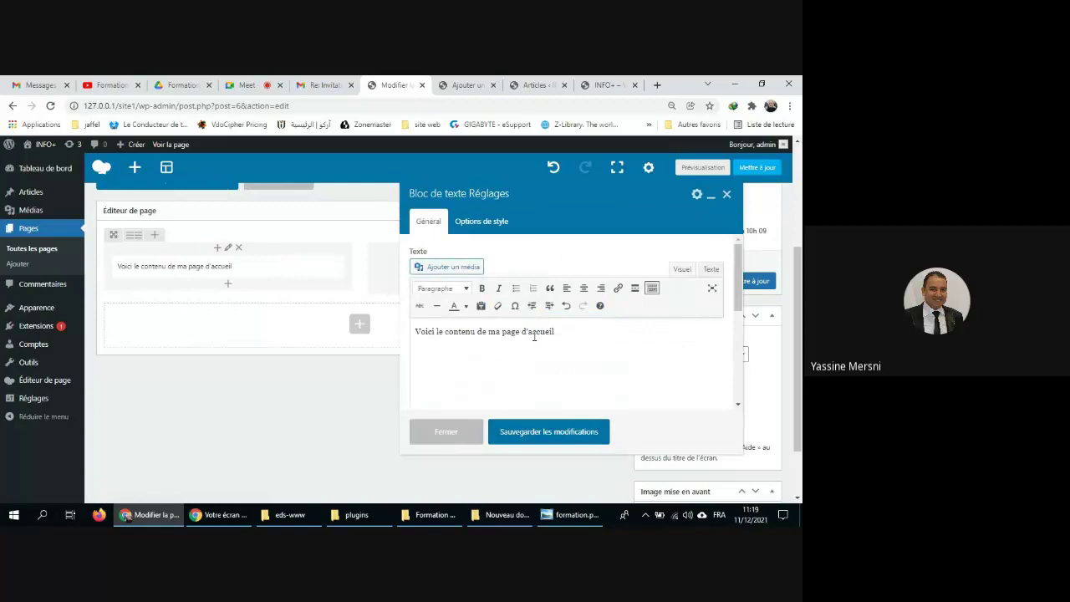
pyautogui.tripleClick(534, 333)
pyautogui.hotkey('ctrl', 'c')
pyautogui.click(577, 334)
pyautogui.press('Return')
pyautogui.hotkey('ctrl', 'v')
pyautogui.hotkey('ctrl', 'v')
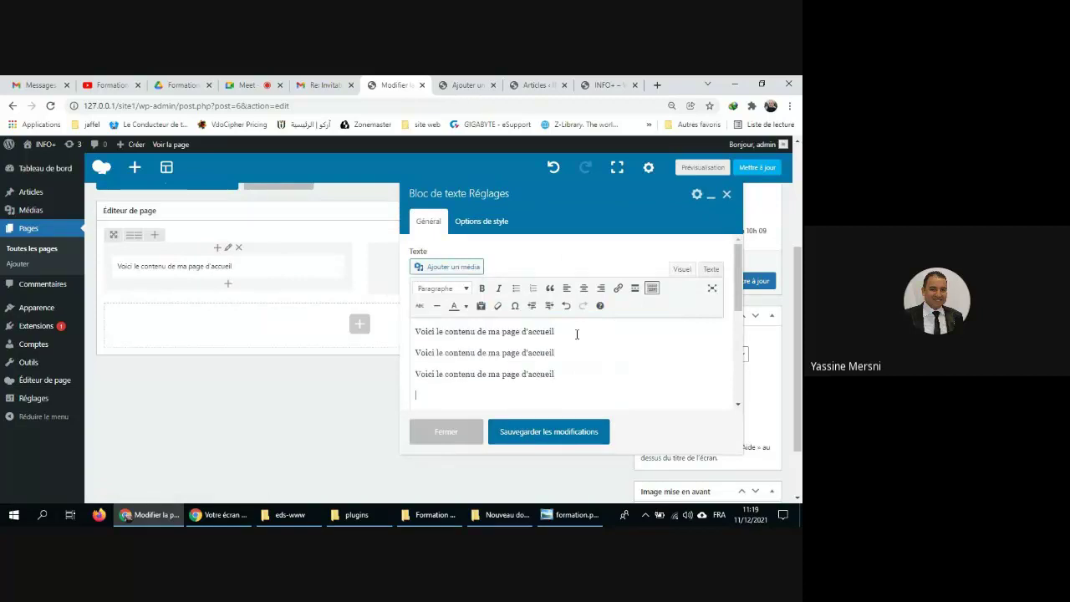
pyautogui.press('Return')
pyautogui.hotkey('ctrl', 'v')
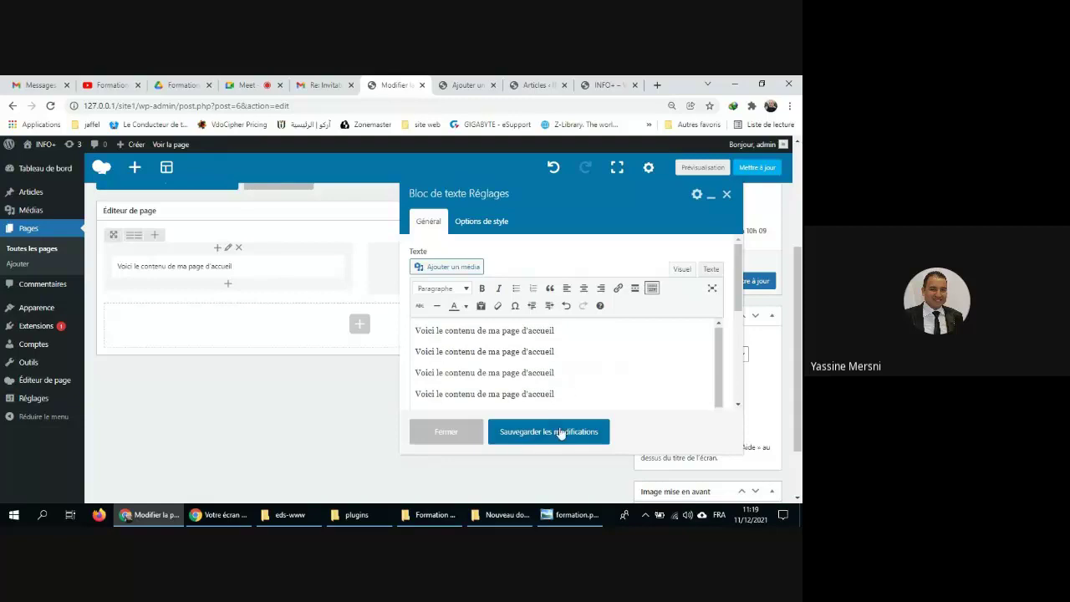
pyautogui.click(560, 433)
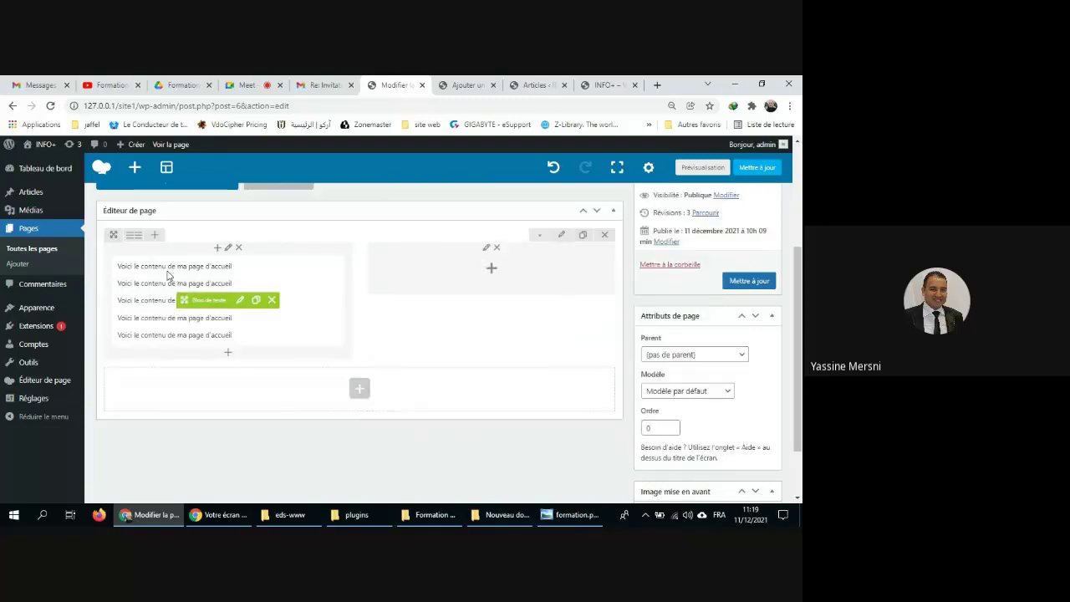
# Add an Image seule element with the building photo Image2 to the right column, clearing its size
pyautogui.click(491, 268)
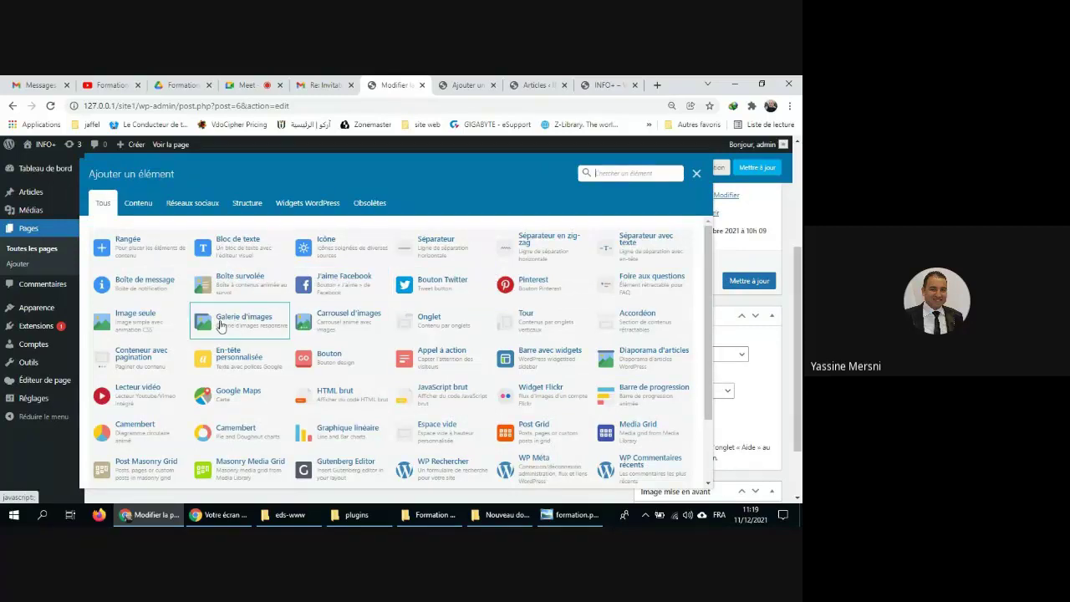
pyautogui.click(134, 319)
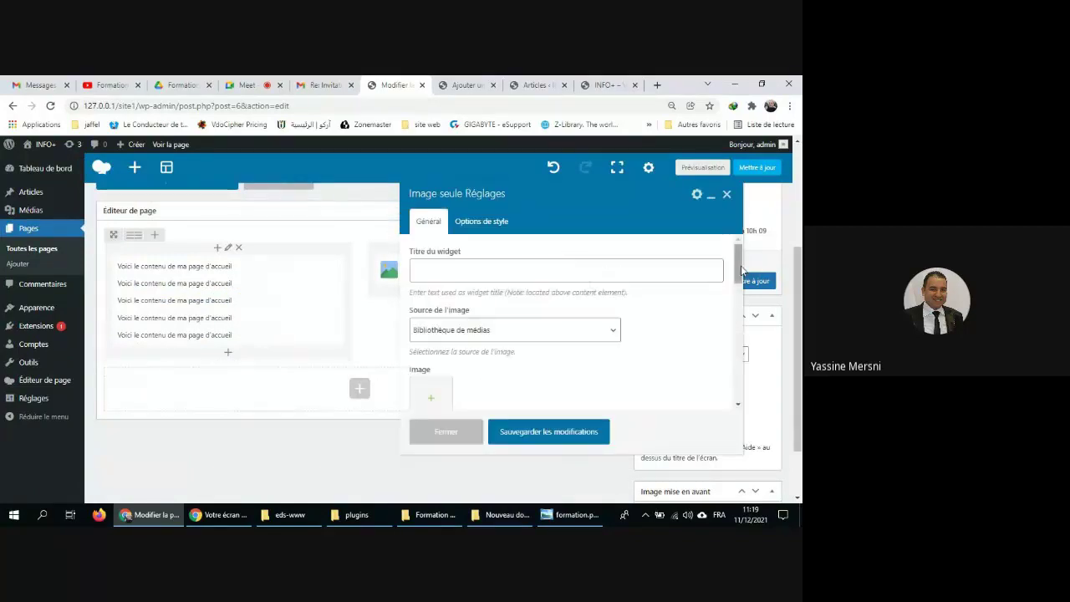
pyautogui.moveTo(739, 266); pyautogui.dragTo(739, 285)
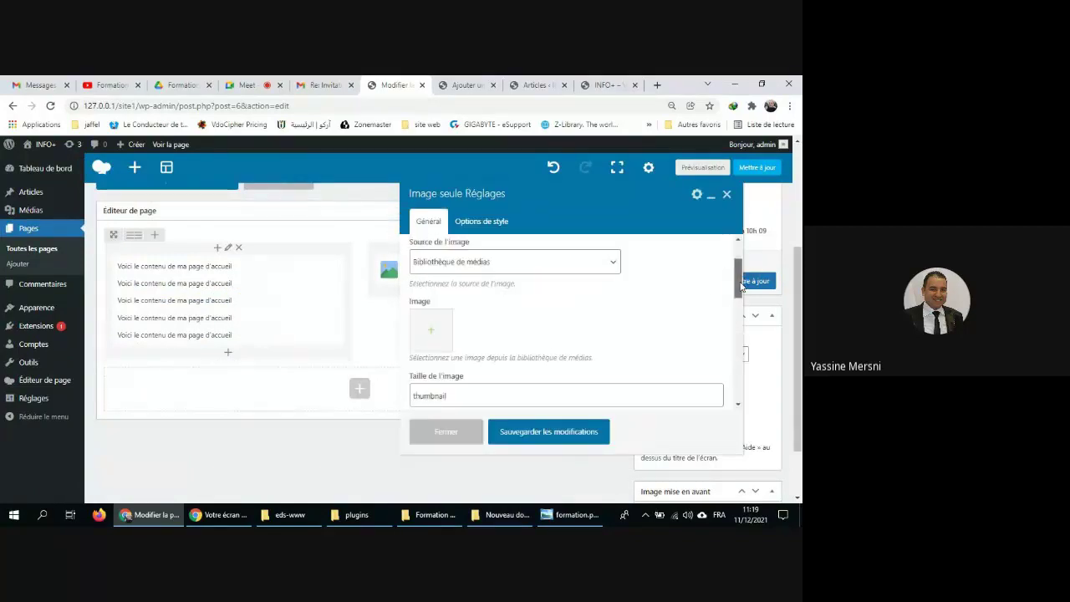
pyautogui.click(438, 330)
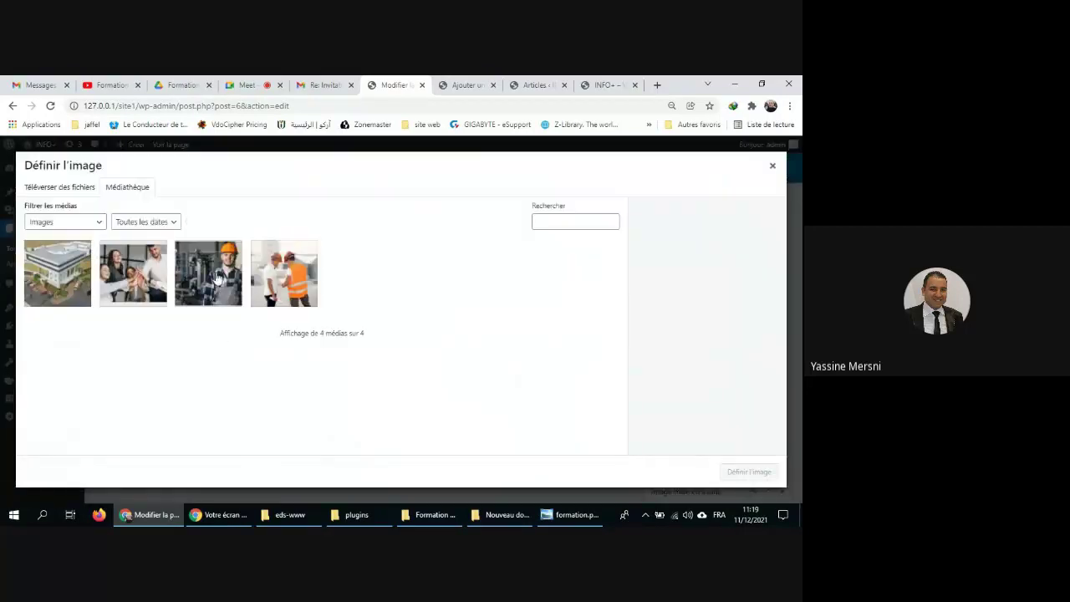
pyautogui.click(70, 281)
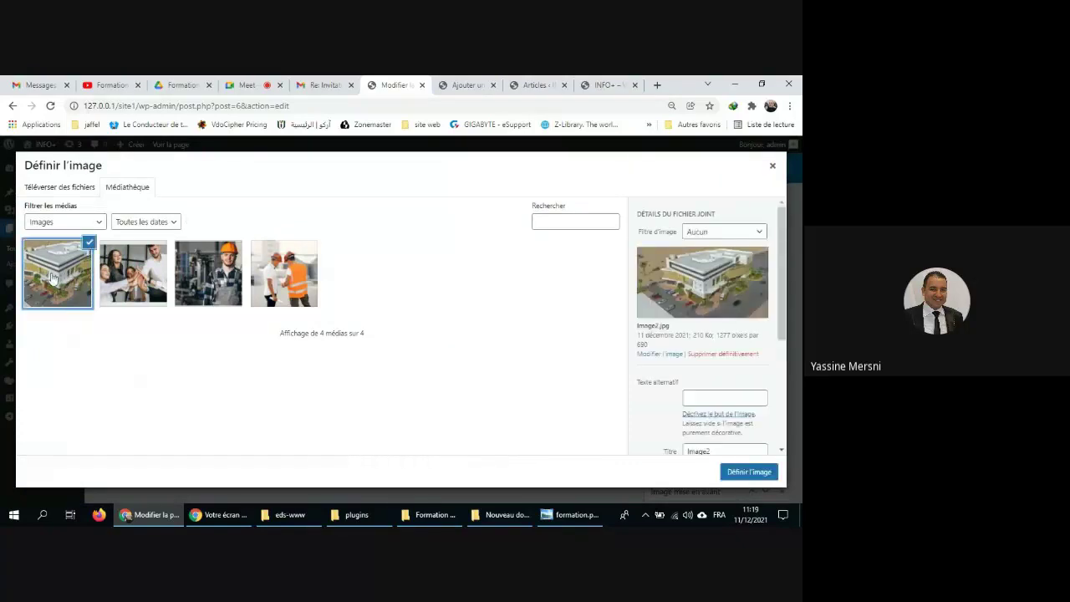
pyautogui.click(742, 473)
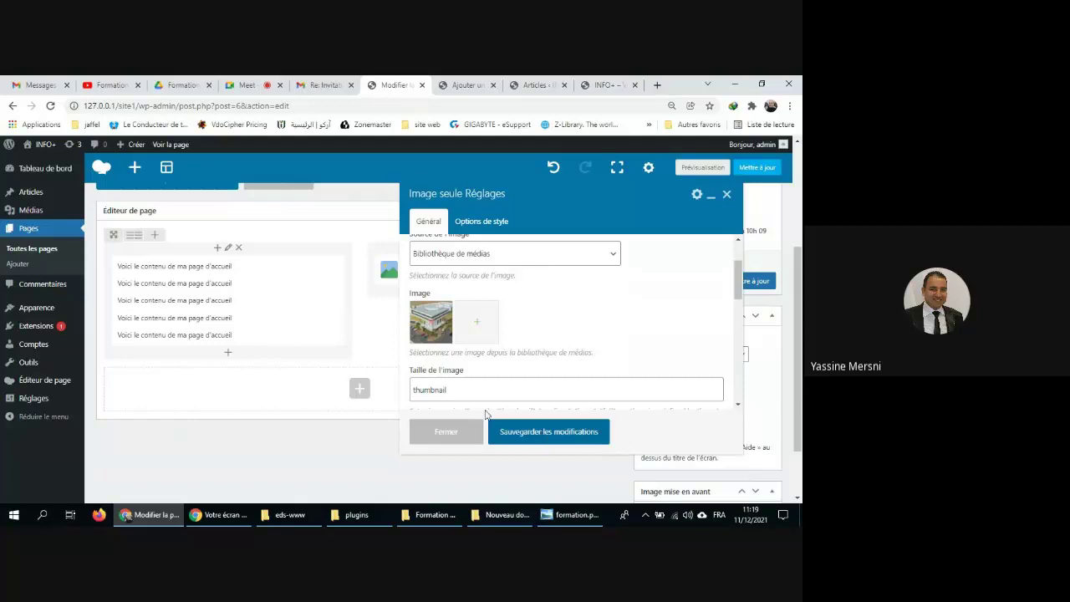
pyautogui.moveTo(740, 289)
pyautogui.mouseDown()
pyautogui.moveTo(743, 313)
pyautogui.moveTo(750, 259)
pyautogui.moveTo(743, 399)
pyautogui.moveTo(740, 275)
pyautogui.moveTo(739, 299)
pyautogui.mouseUp()
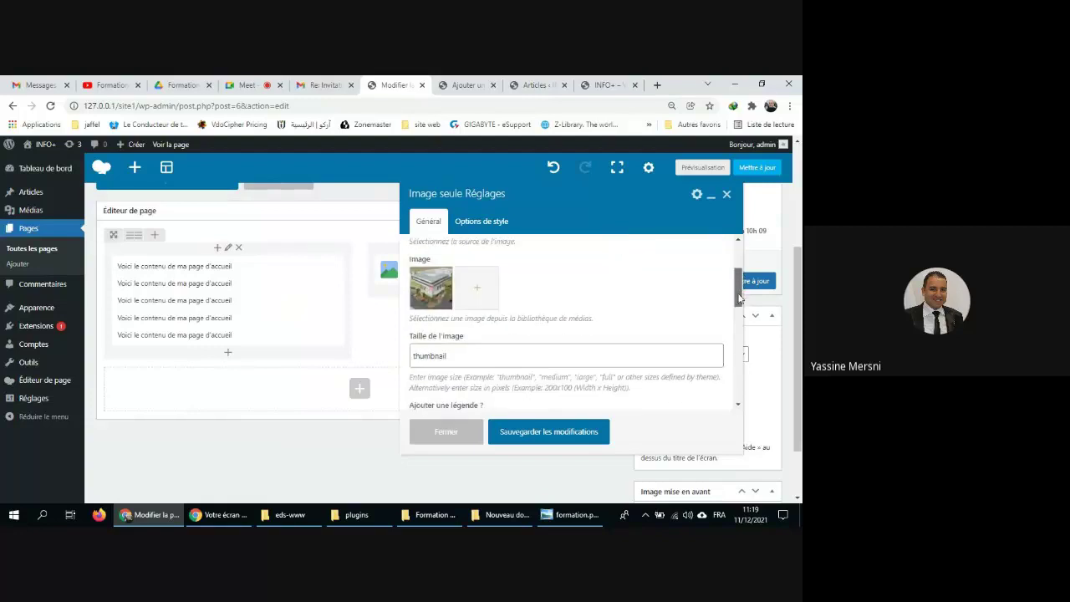
pyautogui.doubleClick(463, 353)
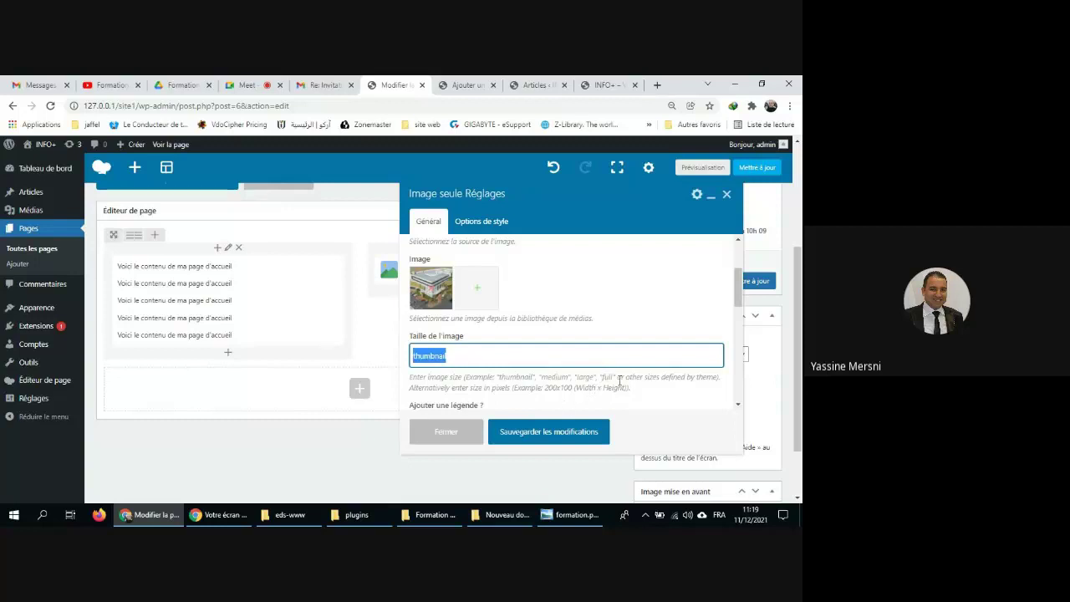
pyautogui.press('BackSpace')
pyautogui.click(590, 430)
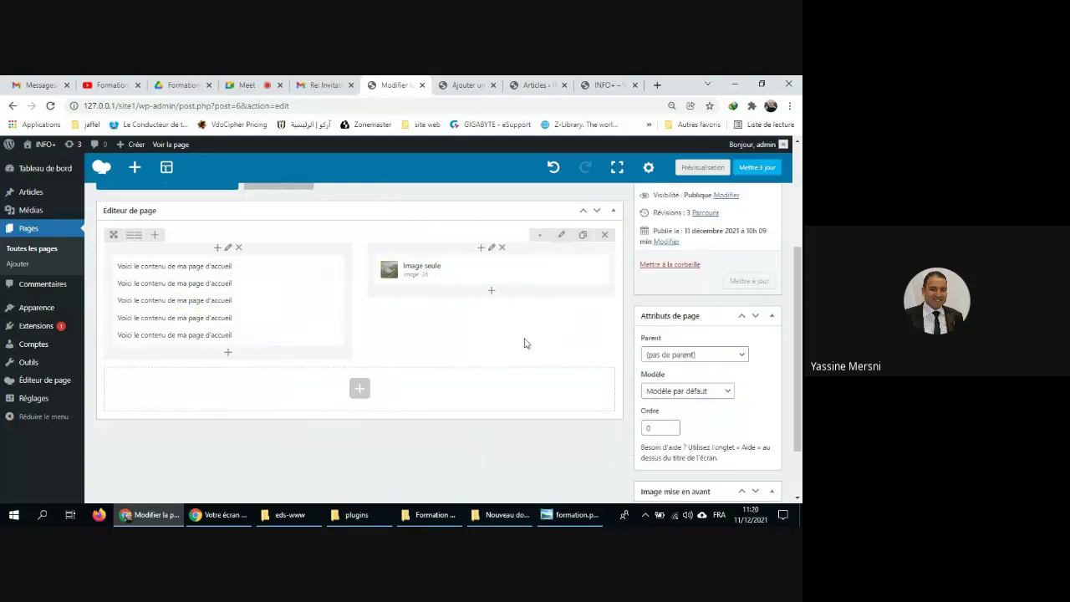
# Update the Accueil page and check the front page shows the text beside the building photo
pyautogui.click(765, 284)
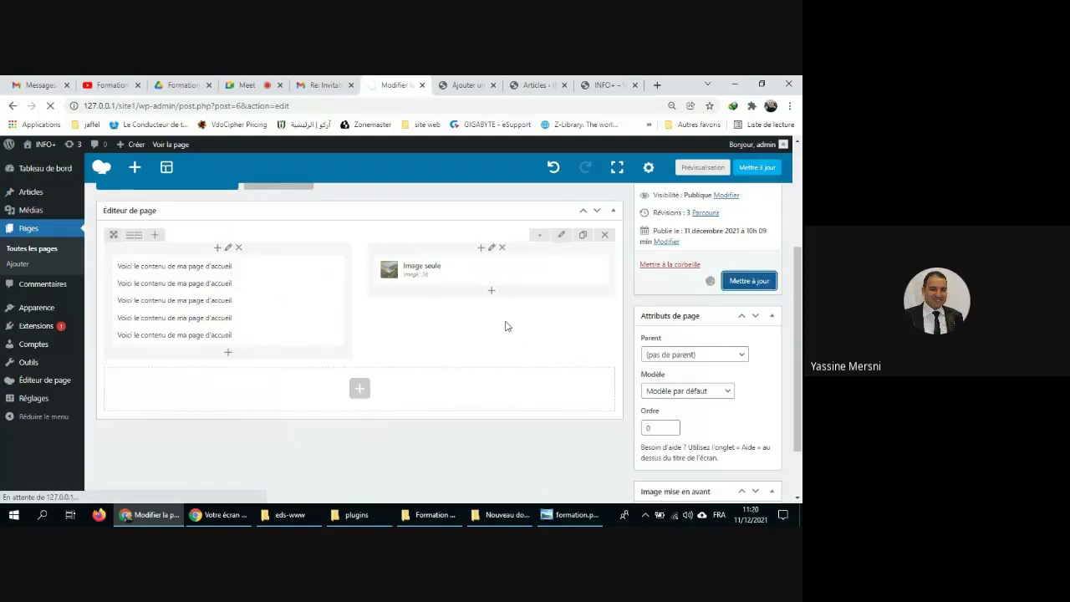
pyautogui.click(608, 81)
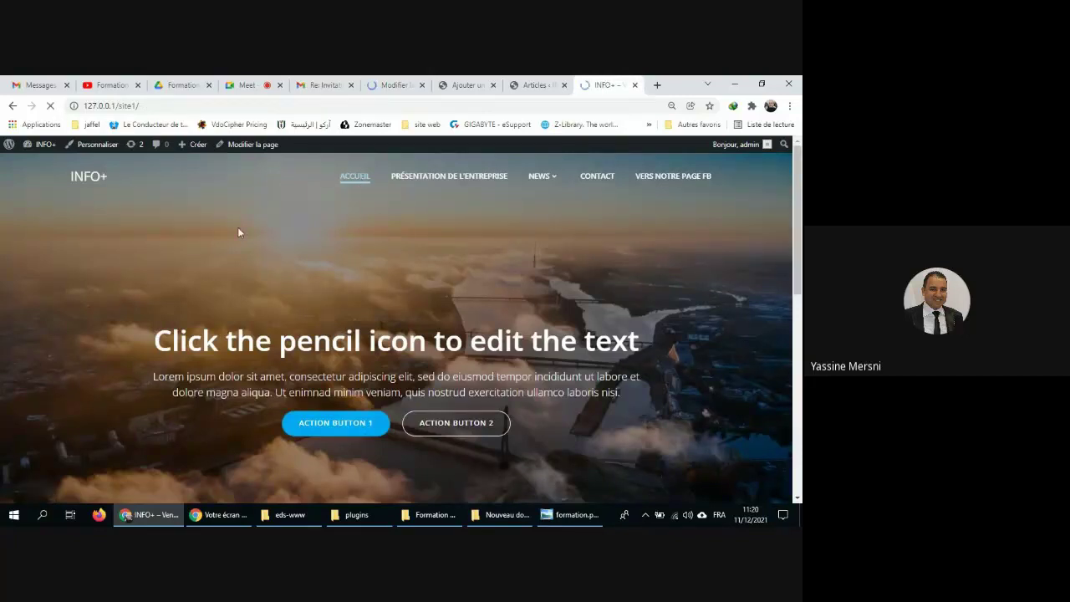
pyautogui.scroll(-1, 487, 240)
pyautogui.scroll(-5, 142, 259)
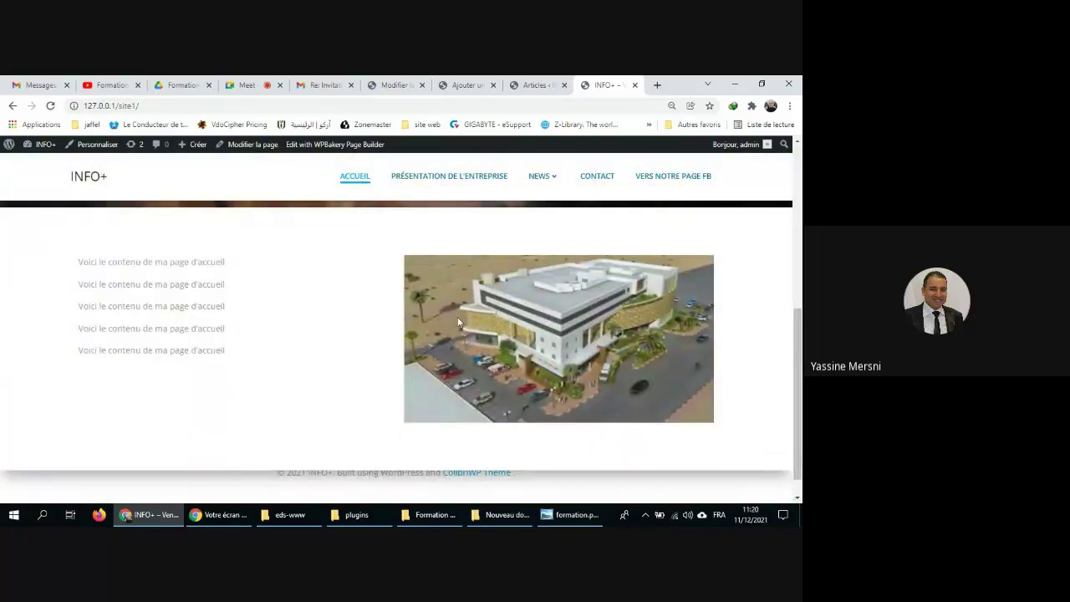
# Duplicate the two-column row and swap its contents: image left, text lines right
pyautogui.click(393, 84)
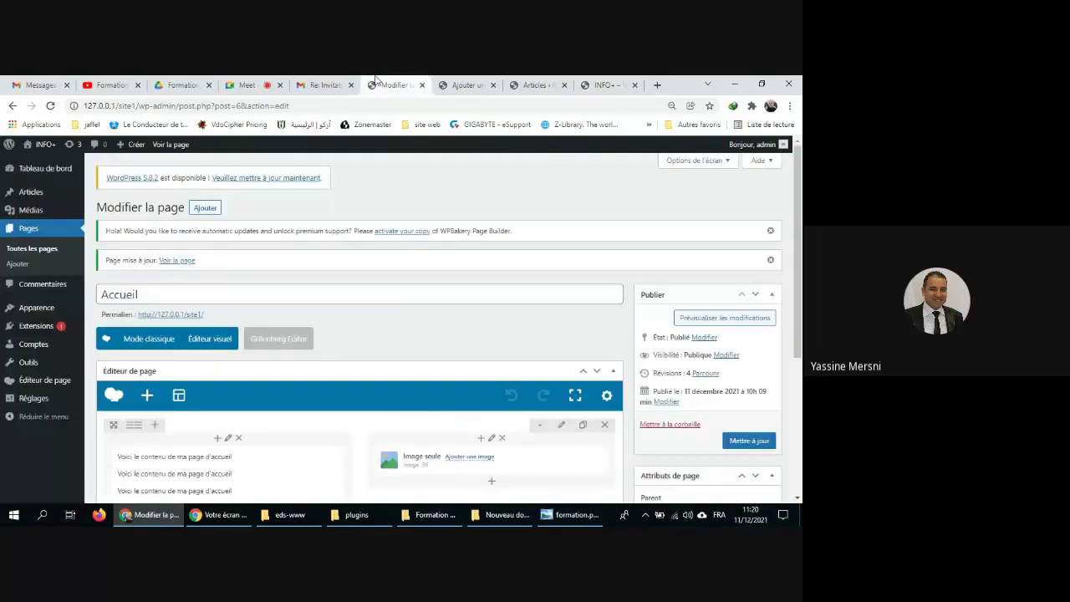
pyautogui.moveTo(800, 294); pyautogui.dragTo(800, 404)
pyautogui.scroll(1, 580, 372)
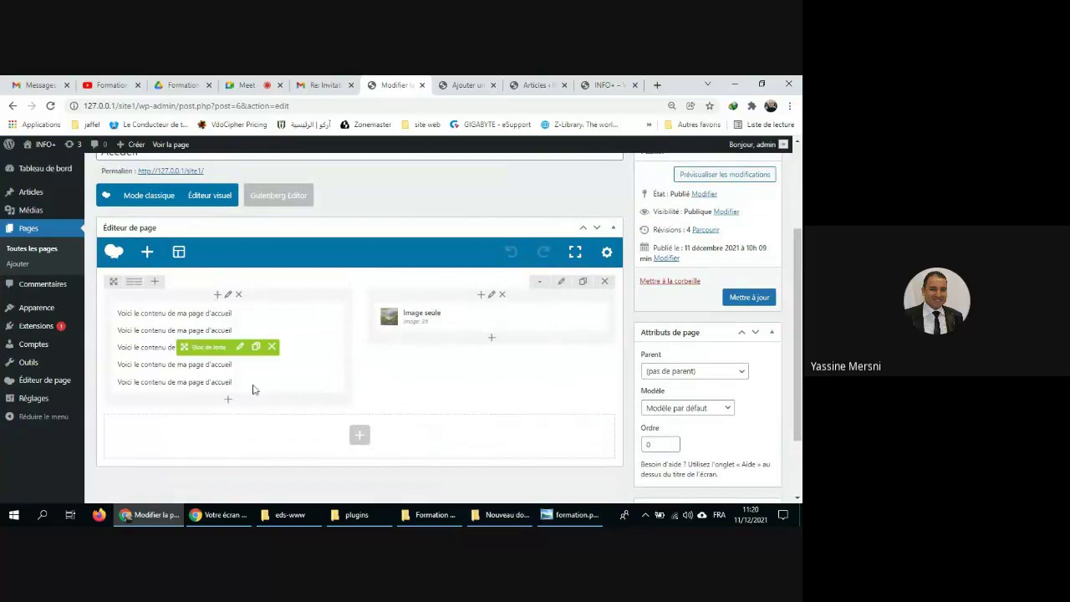
pyautogui.click(581, 282)
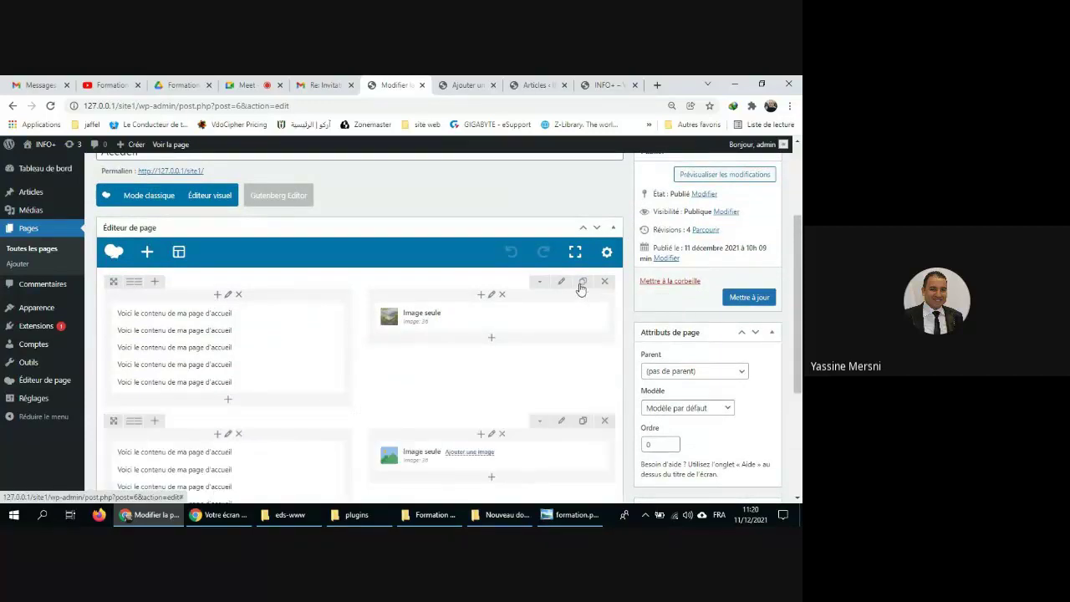
pyautogui.scroll(-2, 799, 328)
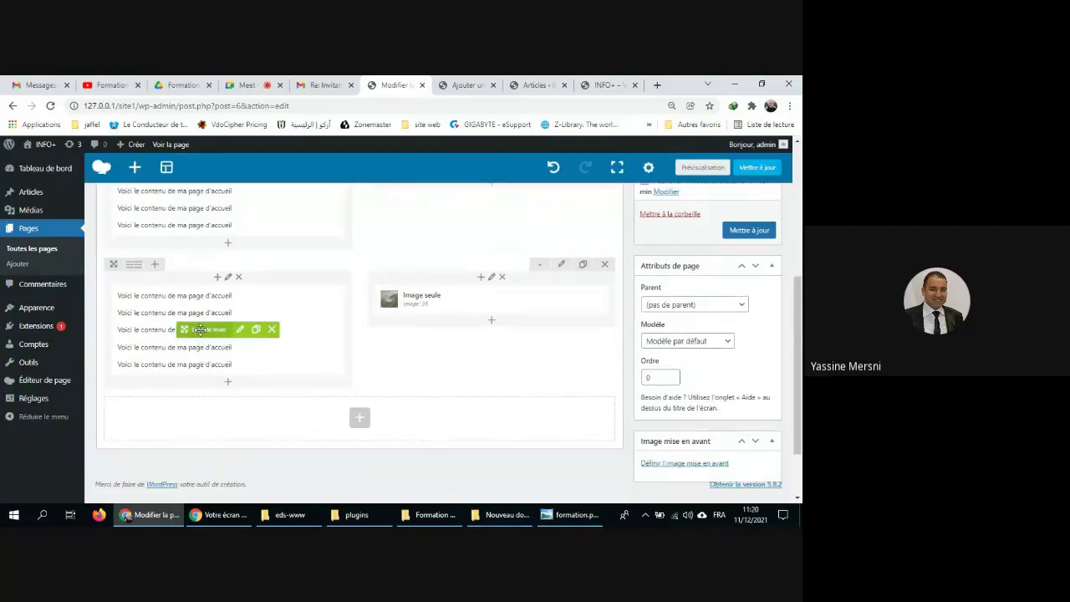
pyautogui.moveTo(185, 329); pyautogui.dragTo(448, 291)
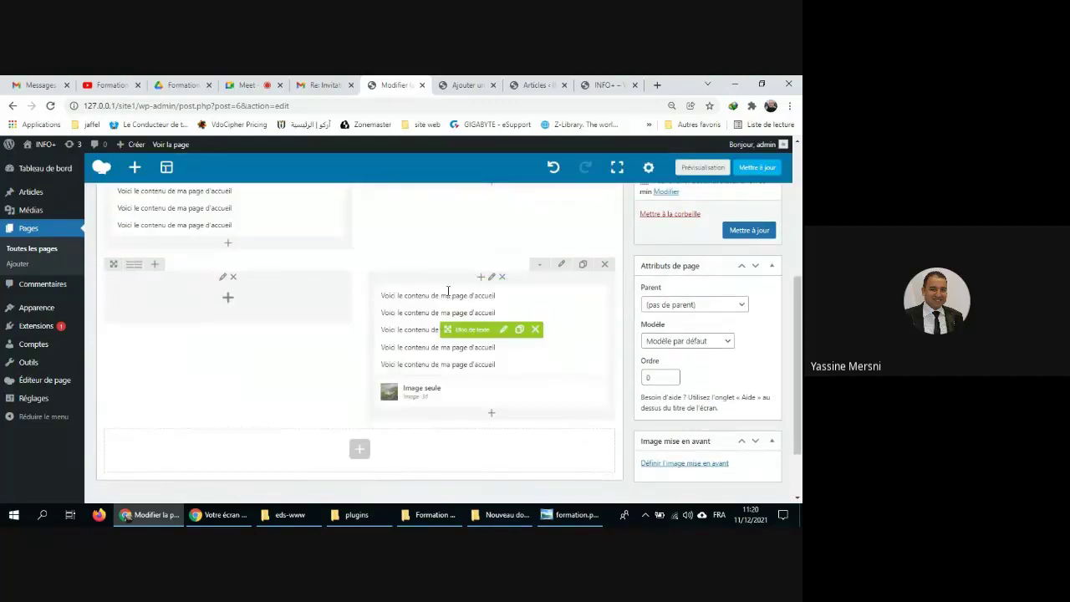
pyautogui.moveTo(448, 390); pyautogui.dragTo(198, 303)
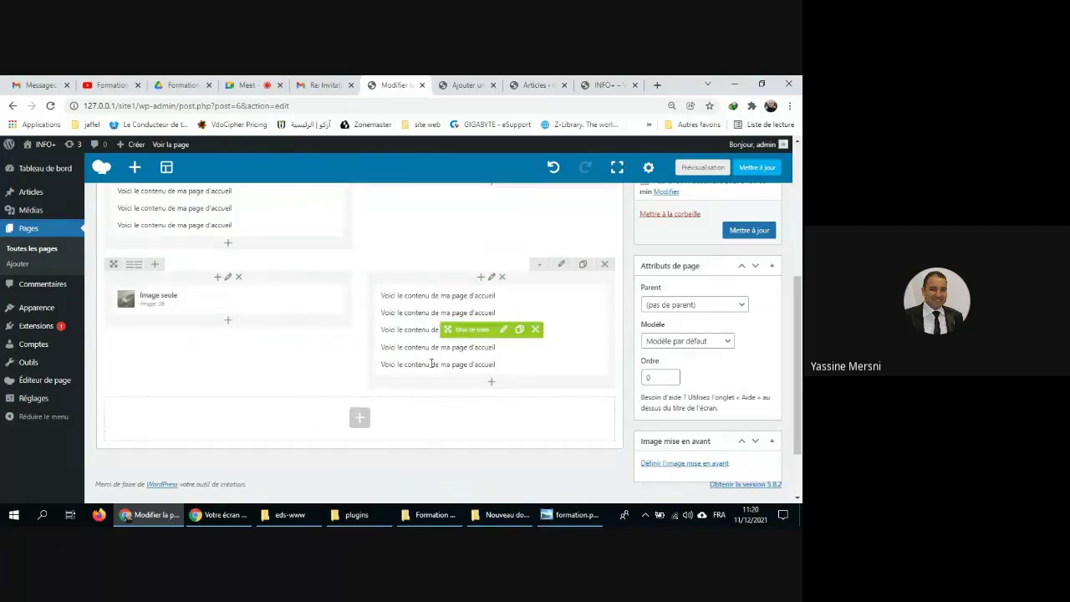
pyautogui.scroll(3, 776, 319)
pyautogui.scroll(-2, 776, 319)
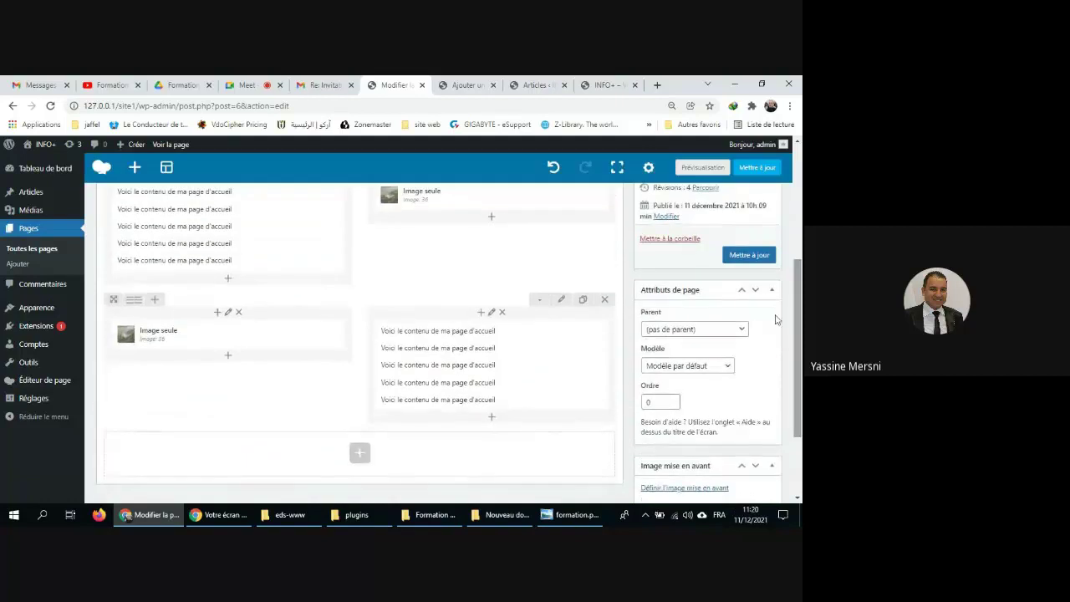
# Set the second row's image to the décembre 2021 engineers-in-hard-hats photo and update the page
pyautogui.click(237, 336)
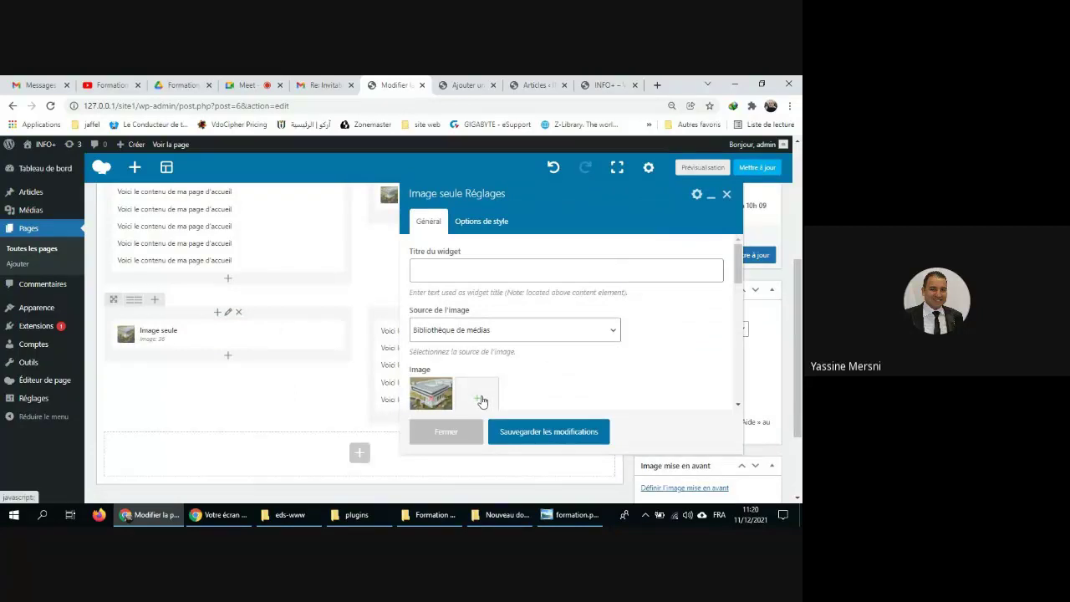
pyautogui.click(479, 399)
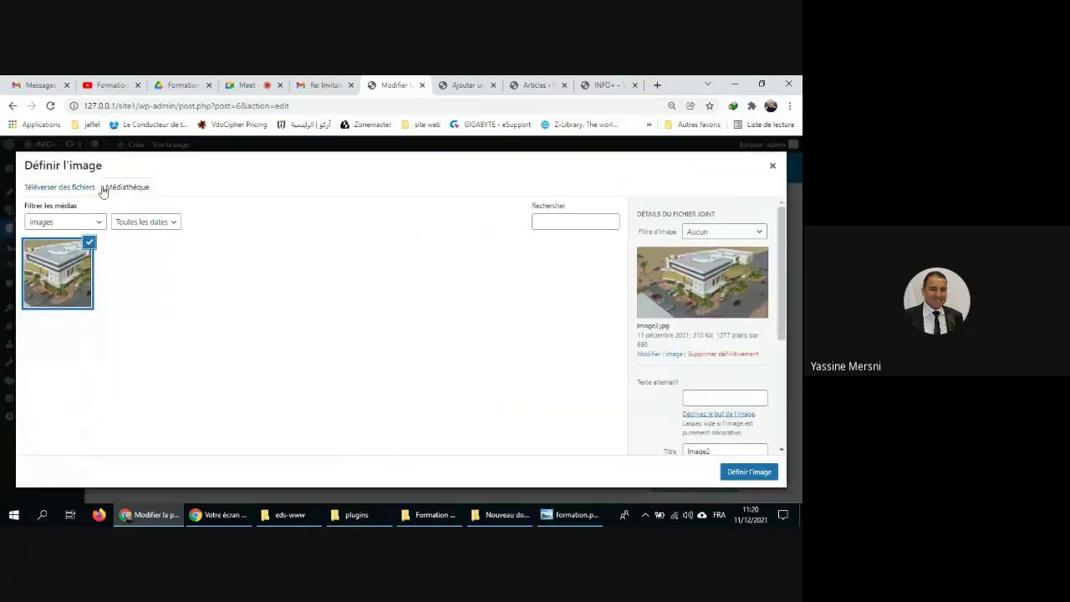
pyautogui.click(162, 224)
pyautogui.click(163, 246)
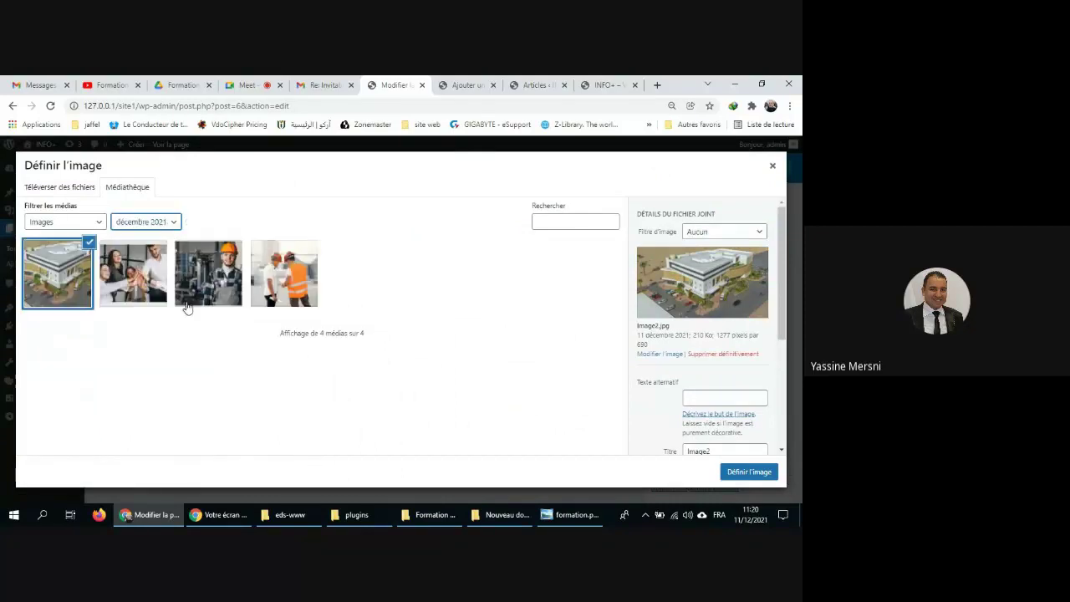
pyautogui.click(287, 274)
pyautogui.click(748, 476)
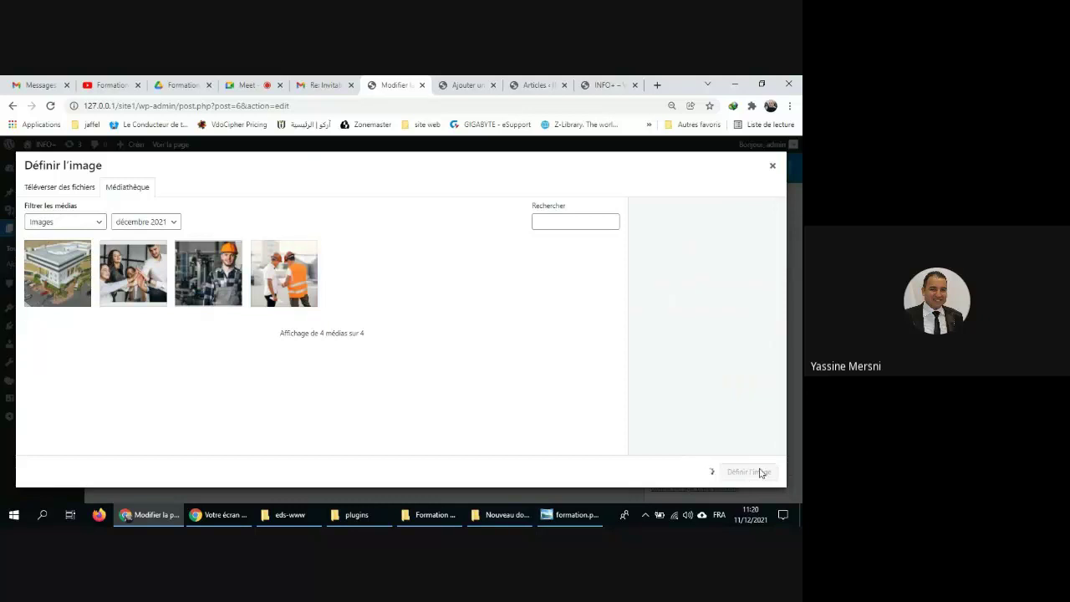
pyautogui.click(588, 432)
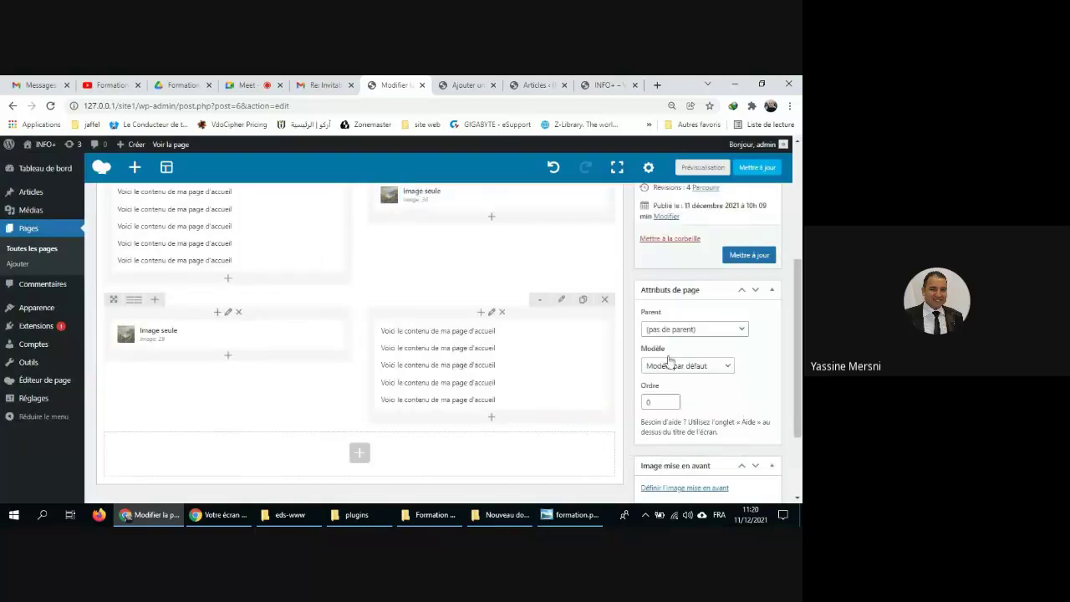
pyautogui.click(750, 255)
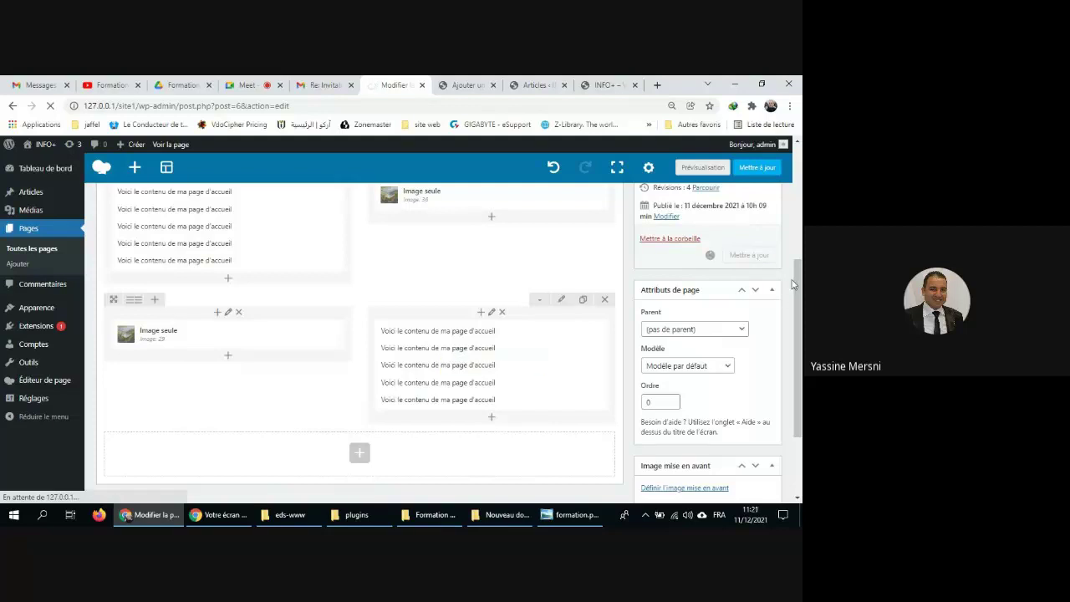
pyautogui.scroll(1, 794, 286)
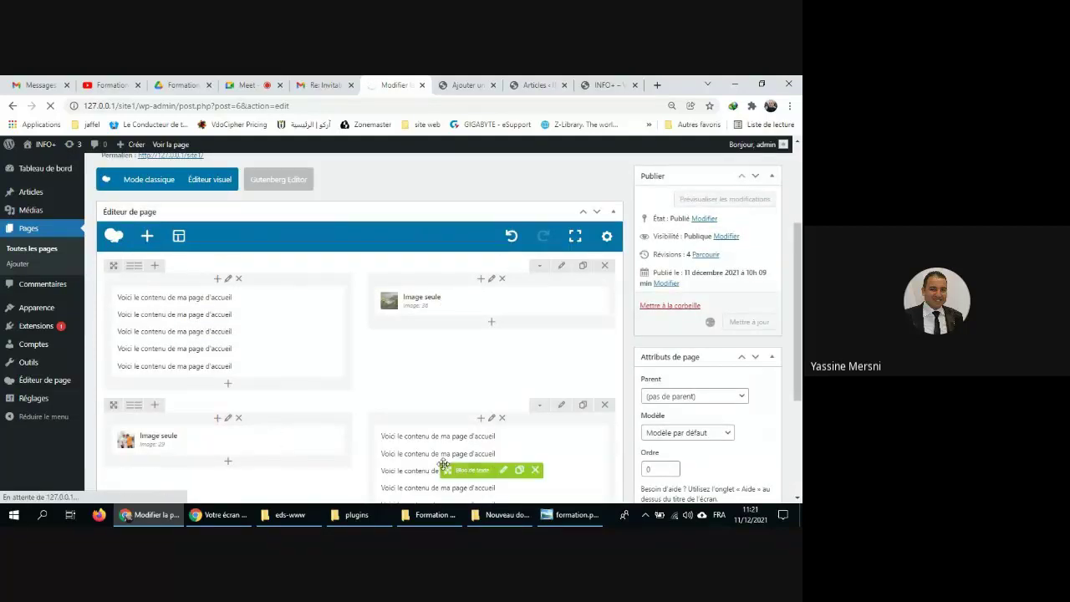
pyautogui.click(590, 83)
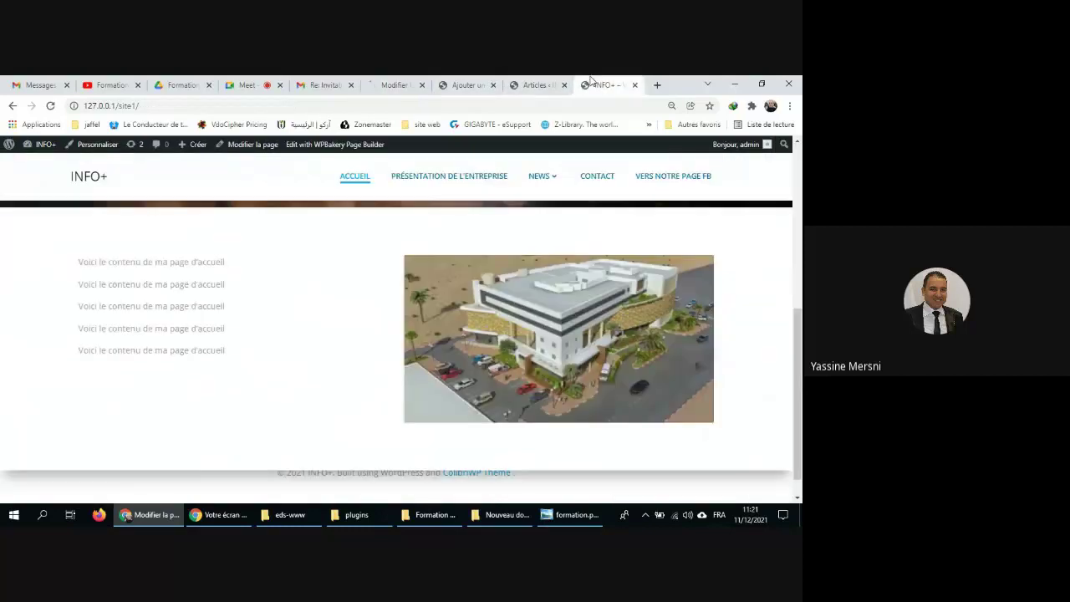
pyautogui.click(50, 105)
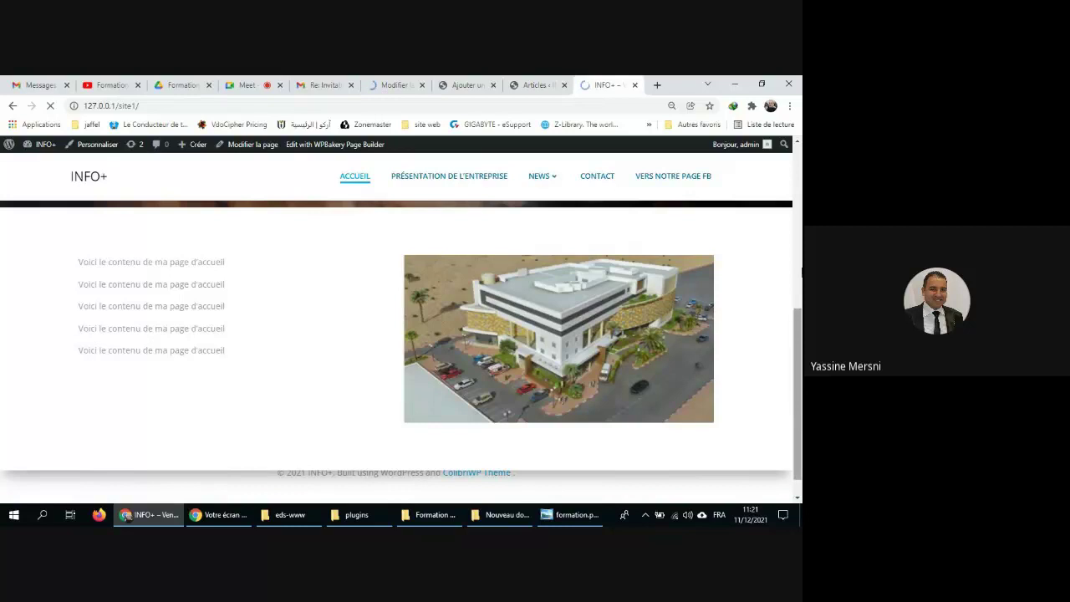
pyautogui.scroll(-6, 181, 261)
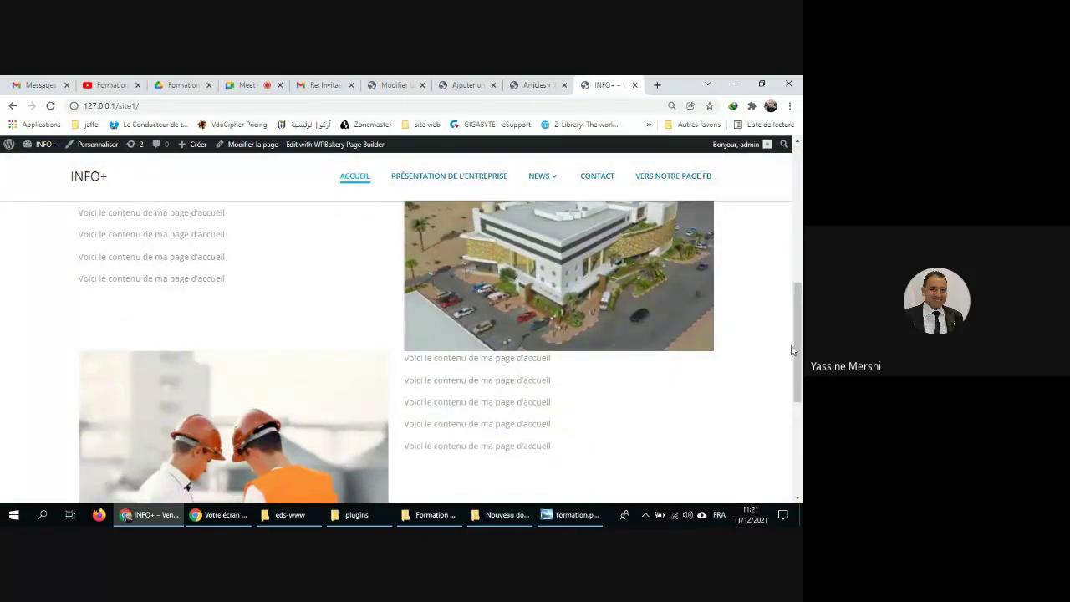
pyautogui.scroll(-2, 793, 350)
# Add a button element to a new row, labelled 'Vers Facebook' and linking to #
pyautogui.click(379, 81)
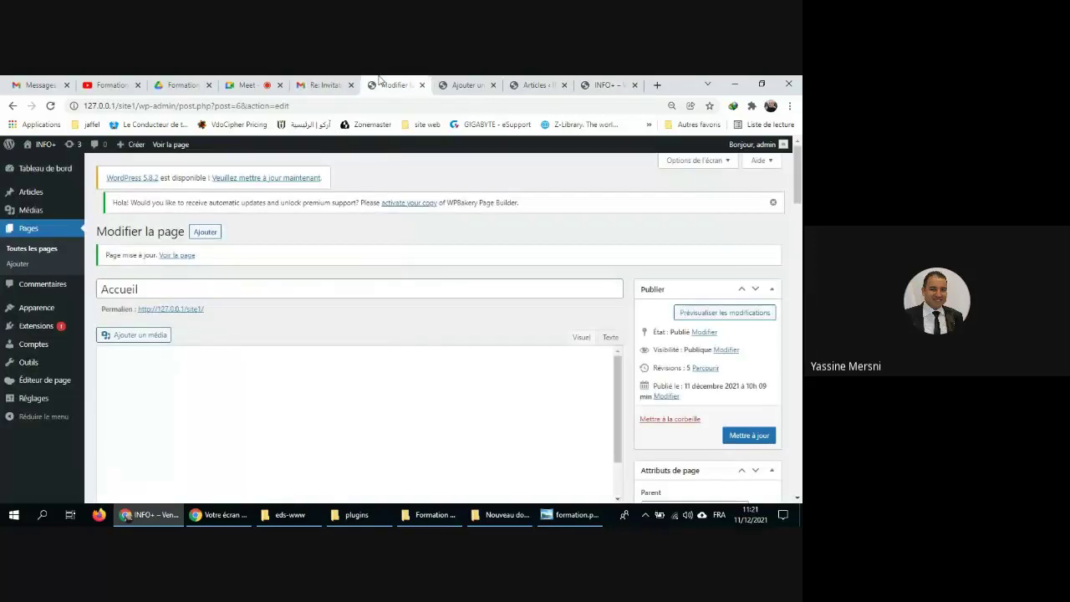
pyautogui.scroll(-3, 654, 445)
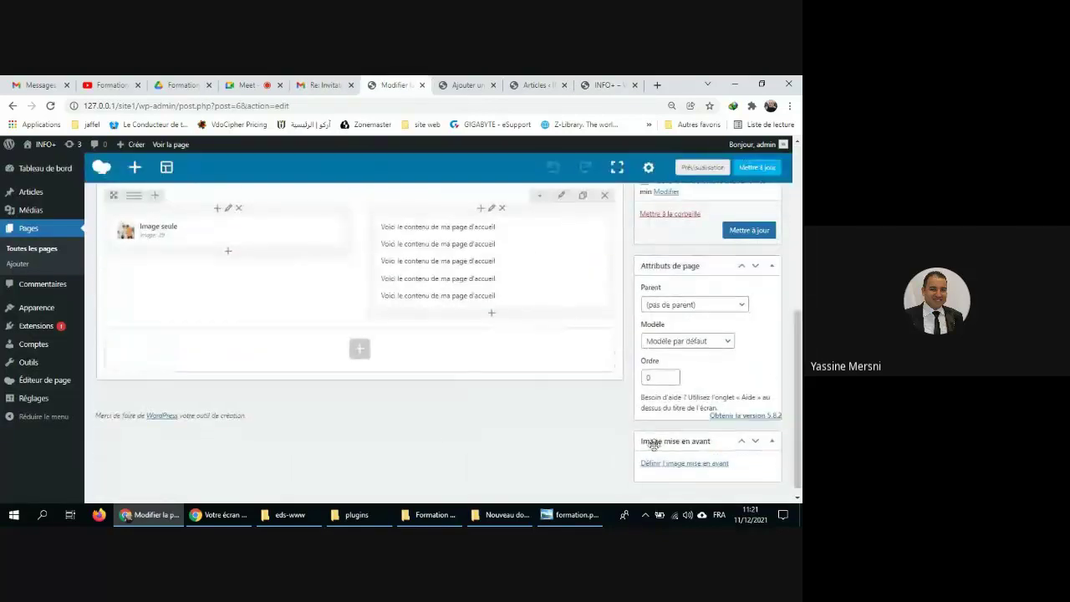
pyautogui.click(360, 348)
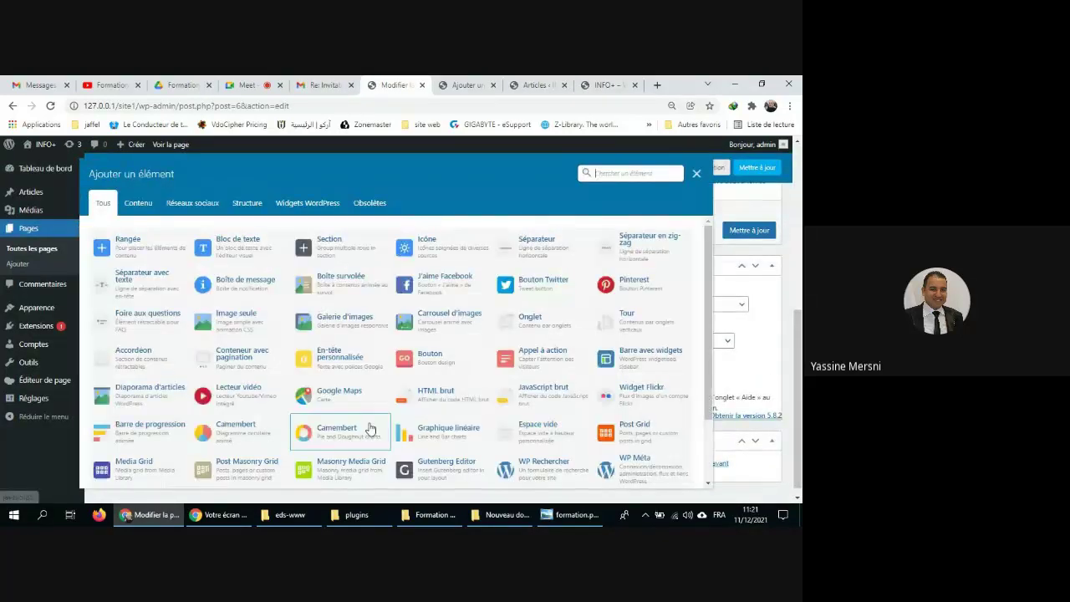
pyautogui.click(426, 358)
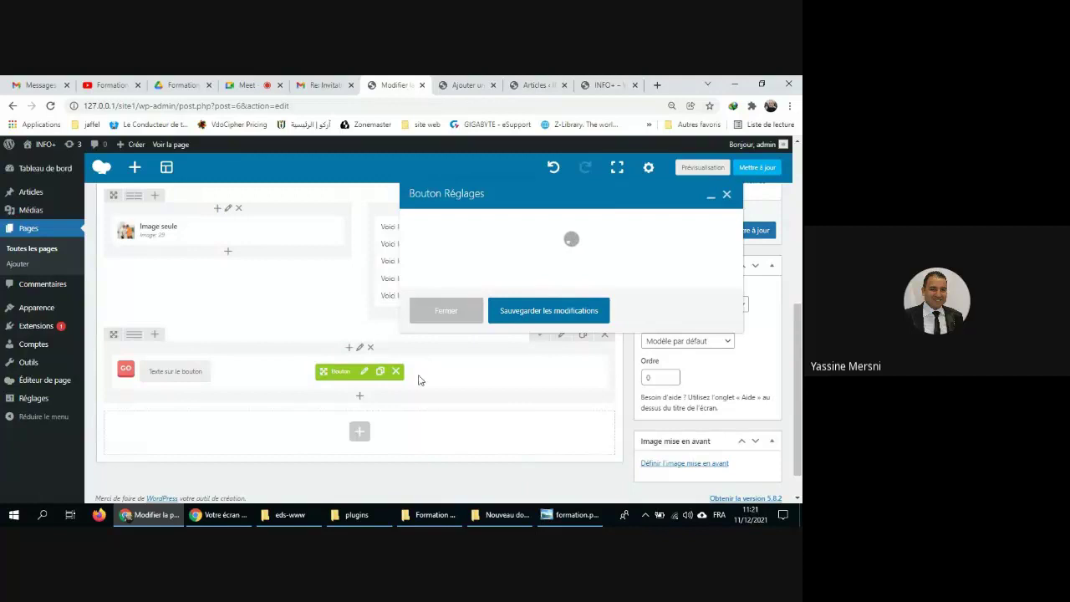
pyautogui.click(436, 271)
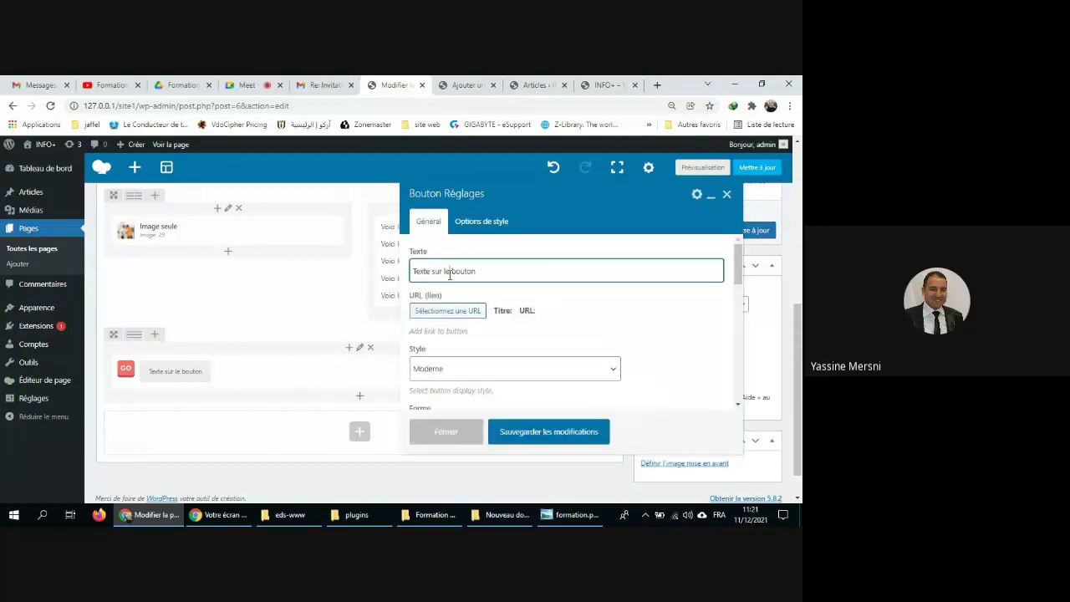
pyautogui.tripleClick(450, 275)
pyautogui.write('Vers Facebook')
pyautogui.click(443, 310)
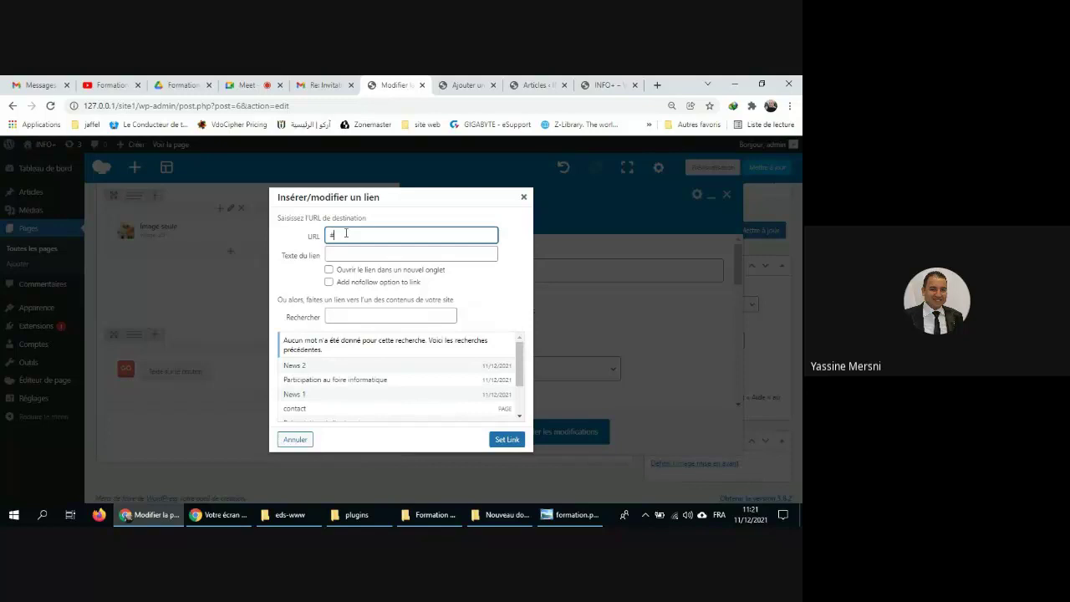
pyautogui.click(507, 440)
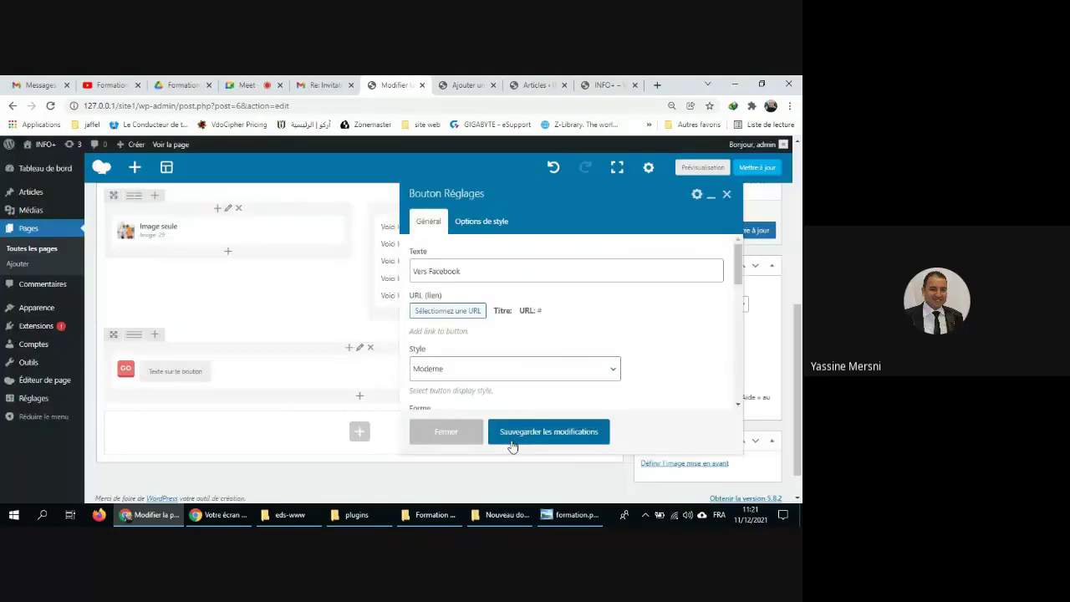
# Give the button colour Vert and Centre alignment, then save its settings
pyautogui.moveTo(736, 283); pyautogui.dragTo(740, 326)
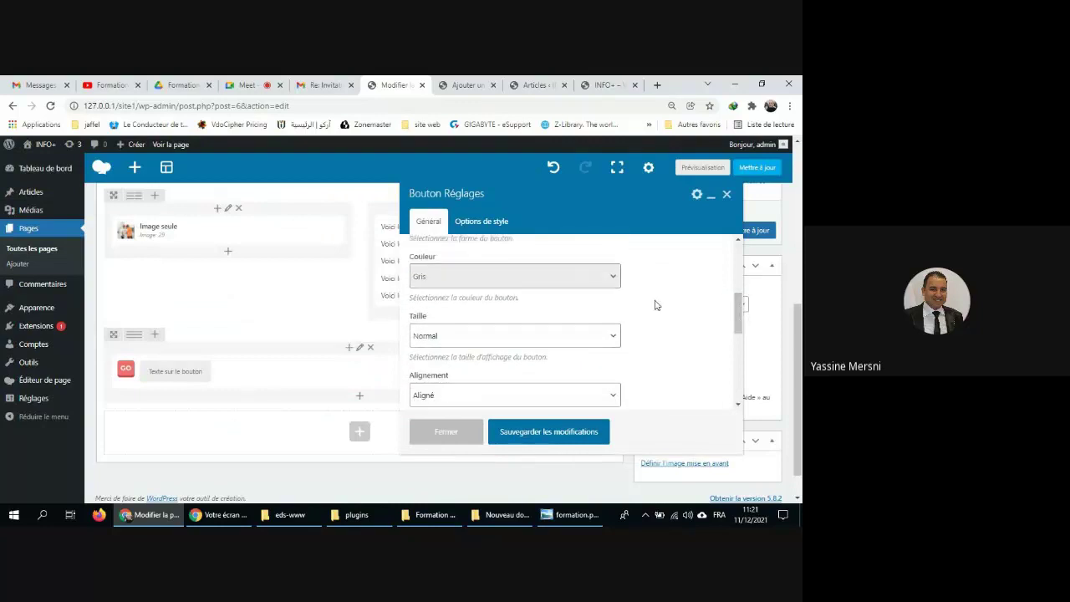
pyautogui.click(610, 277)
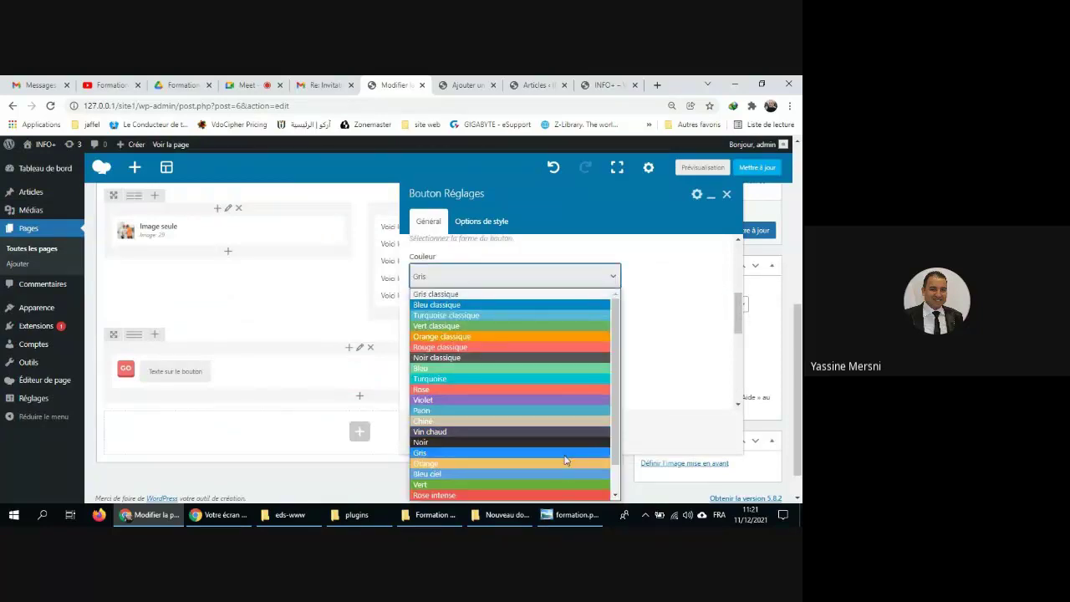
pyautogui.click(558, 480)
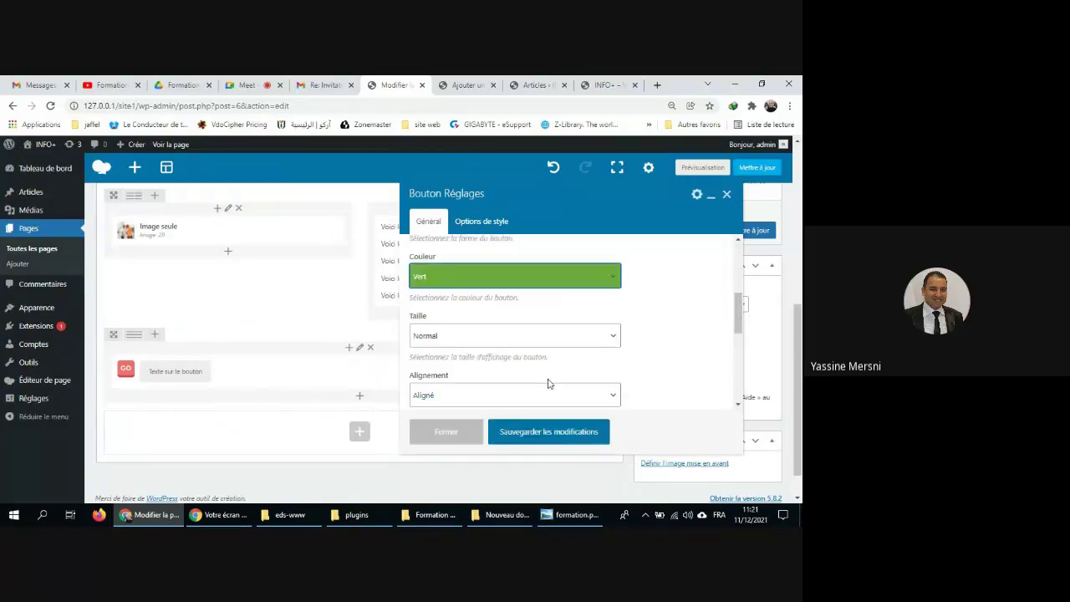
pyautogui.scroll(-2, 721, 343)
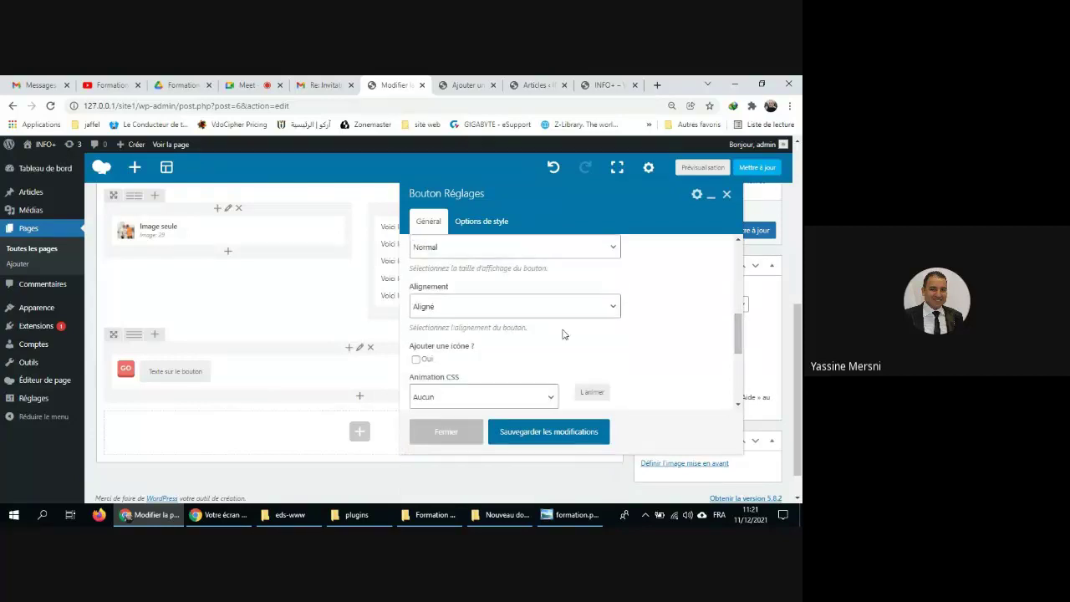
pyautogui.click(548, 314)
pyautogui.click(543, 357)
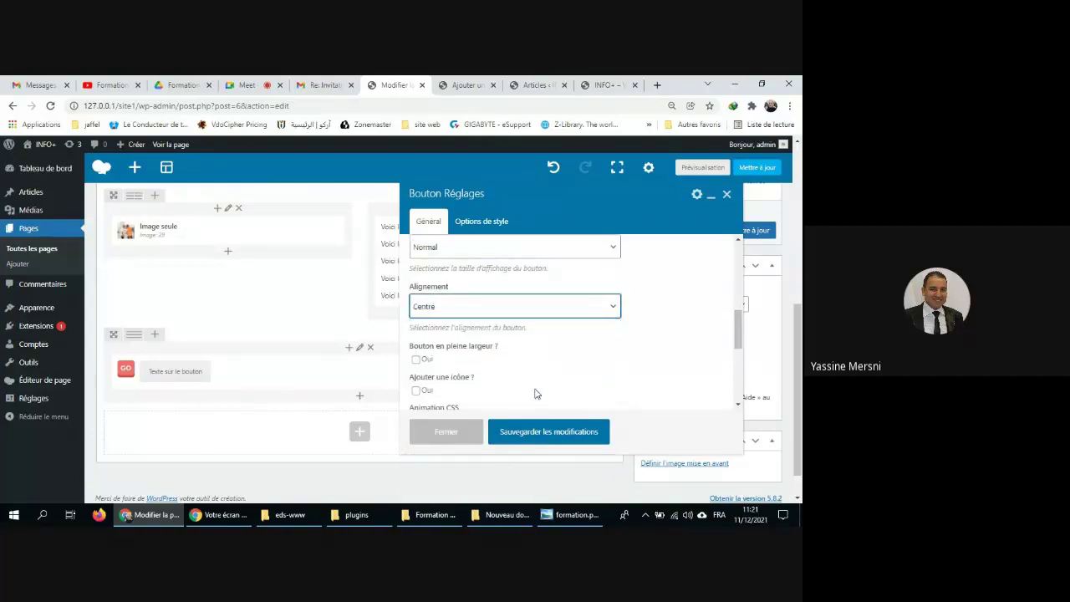
pyautogui.moveTo(736, 333); pyautogui.dragTo(742, 291)
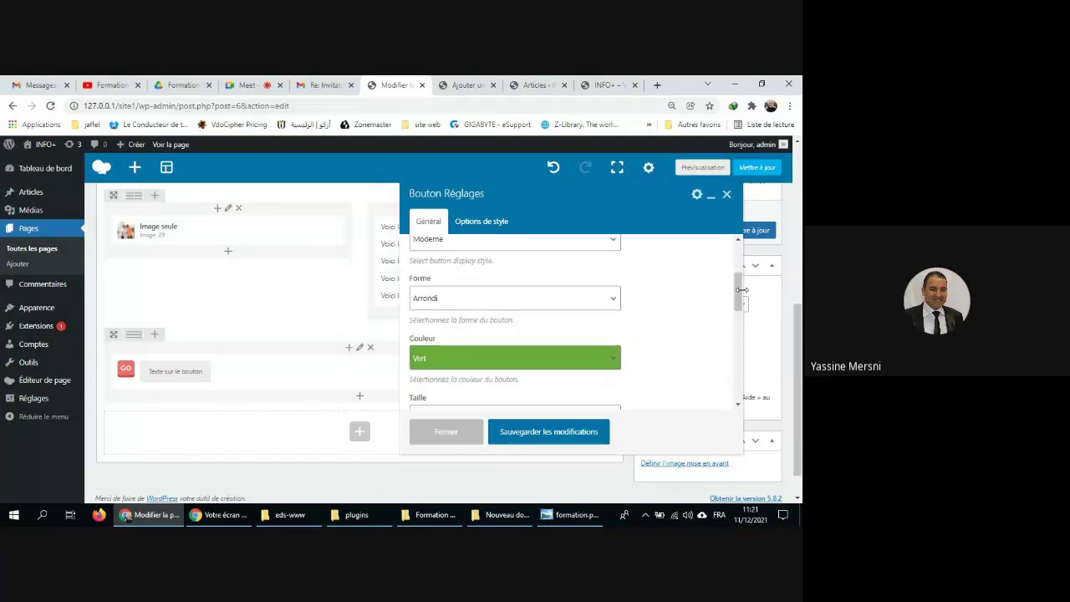
pyautogui.click(562, 445)
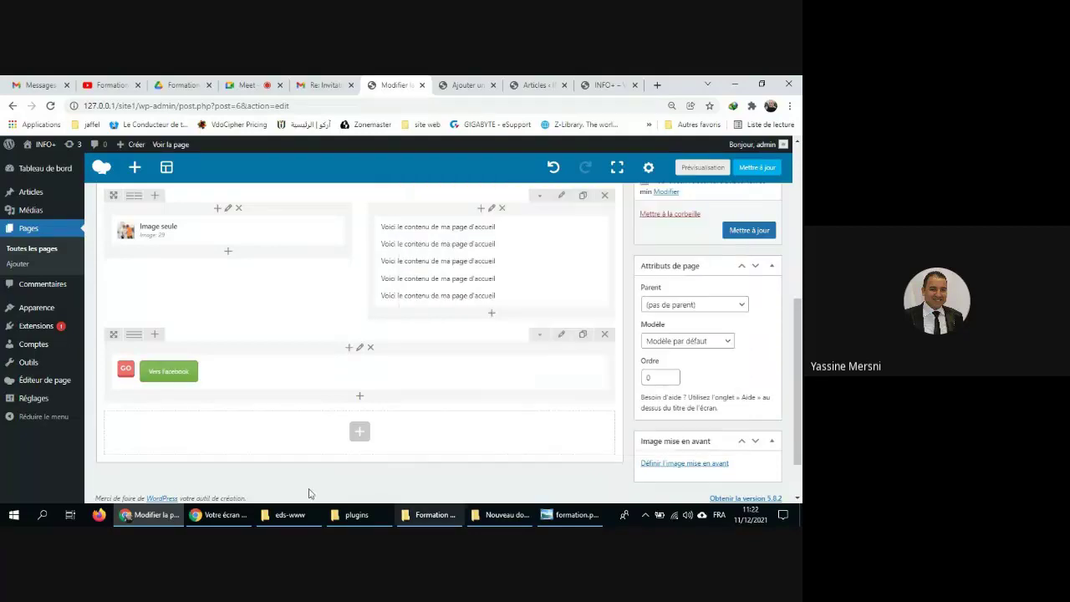
# Update the Accueil page and reload the live homepage to see the green Vers Facebook button
pyautogui.click(750, 230)
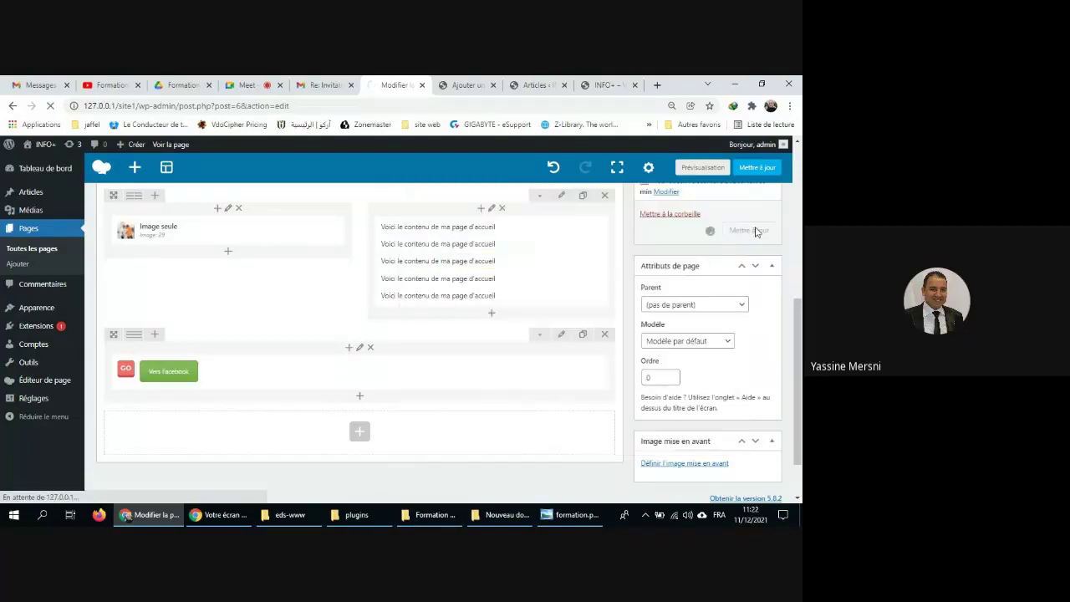
pyautogui.click(615, 81)
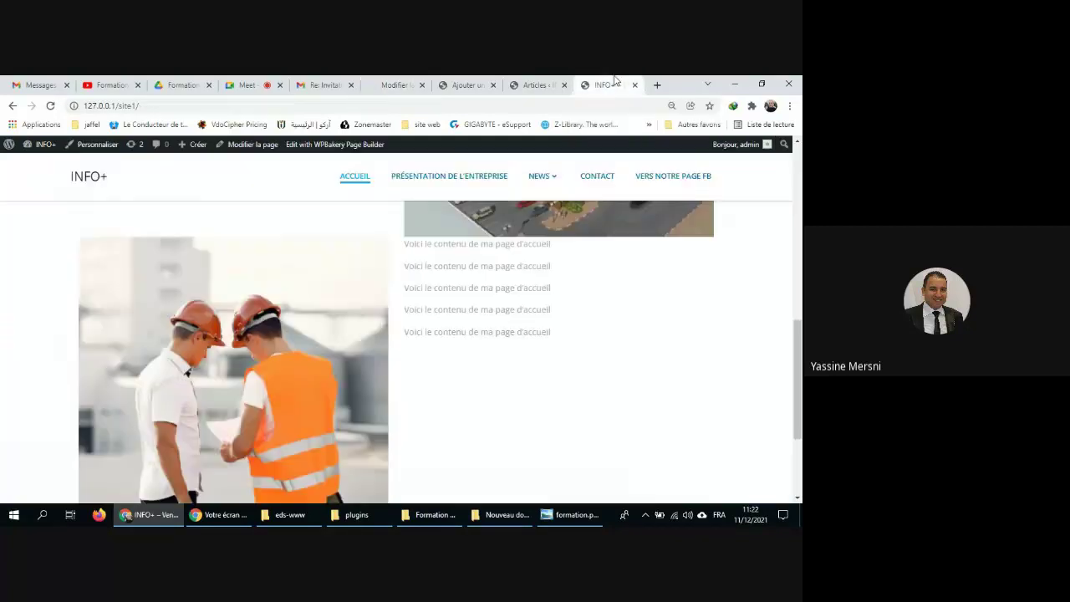
pyautogui.click(50, 106)
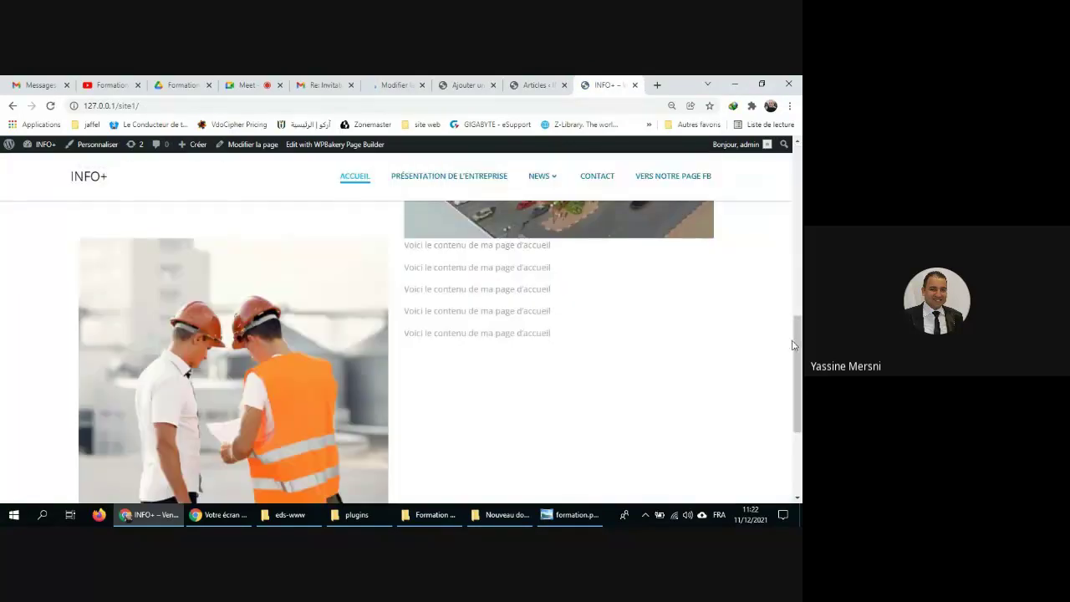
pyautogui.moveTo(800, 340); pyautogui.dragTo(564, 425)
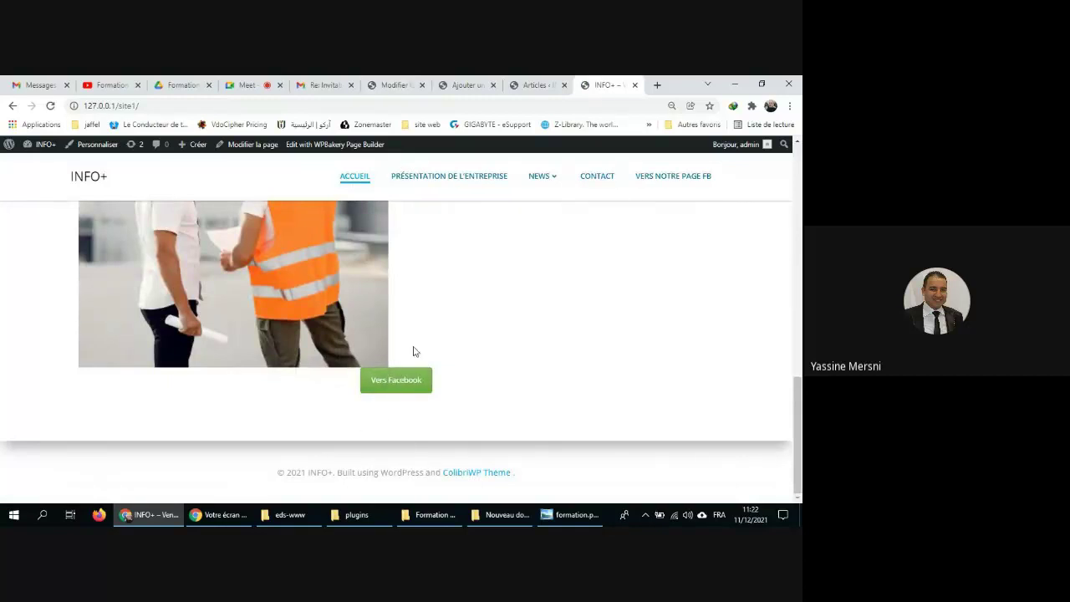
# Insert an Espace vide spacer above the Vers Facebook button on the Accueil page
pyautogui.click(392, 83)
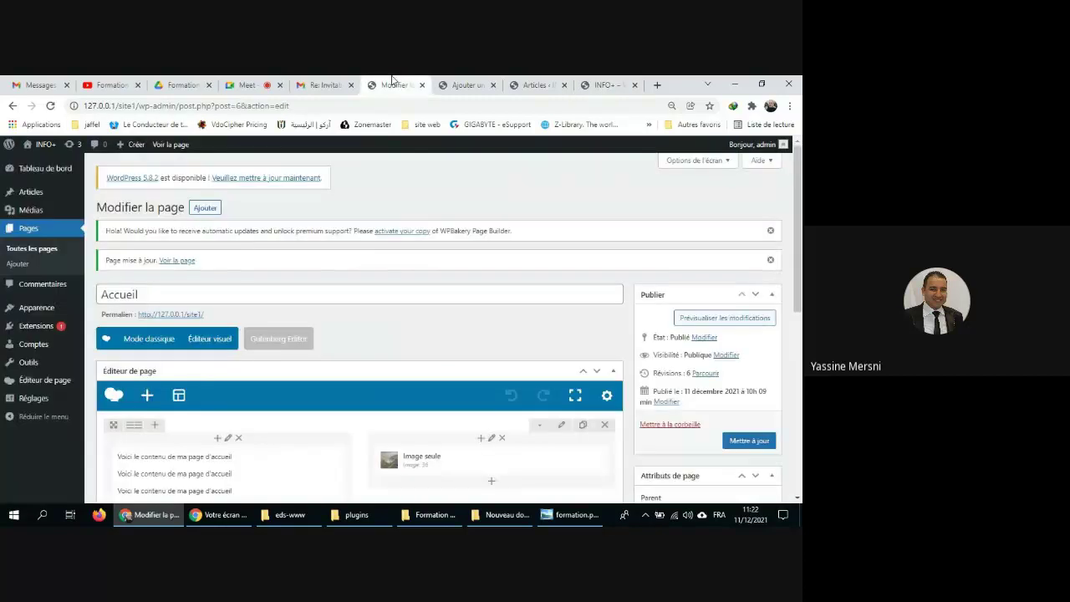
pyautogui.moveTo(800, 222); pyautogui.dragTo(800, 378)
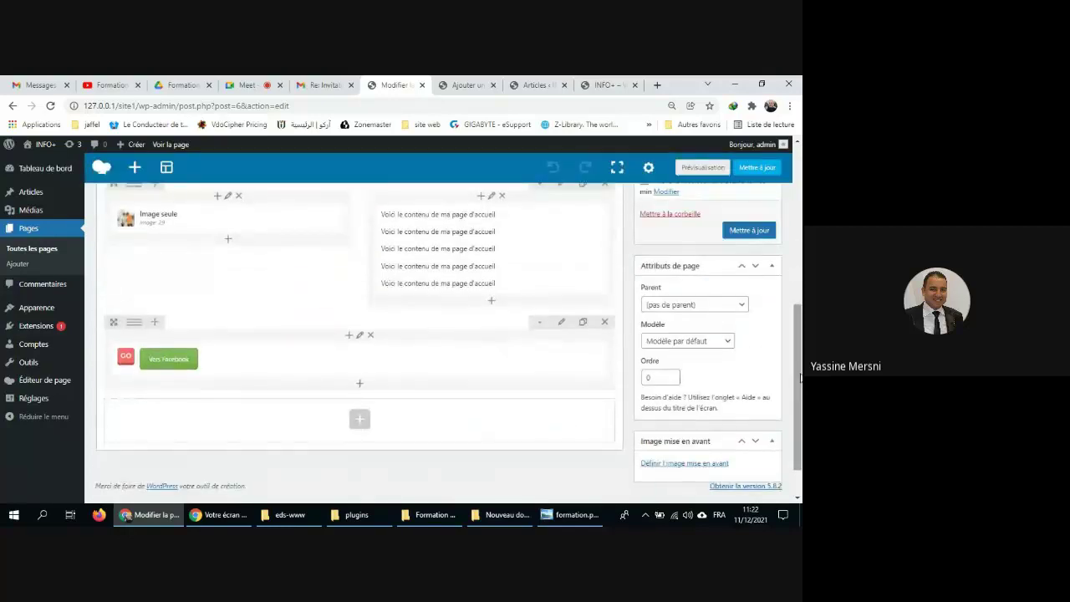
pyautogui.click(348, 338)
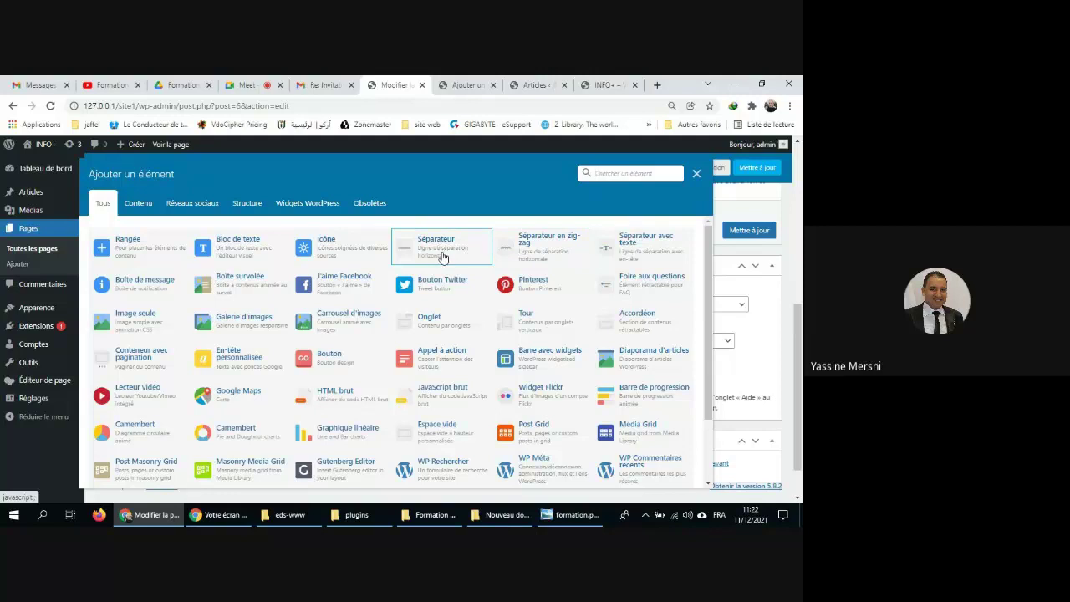
pyautogui.moveTo(707, 371)
pyautogui.mouseDown()
pyautogui.moveTo(703, 424)
pyautogui.moveTo(716, 357)
pyautogui.mouseUp()
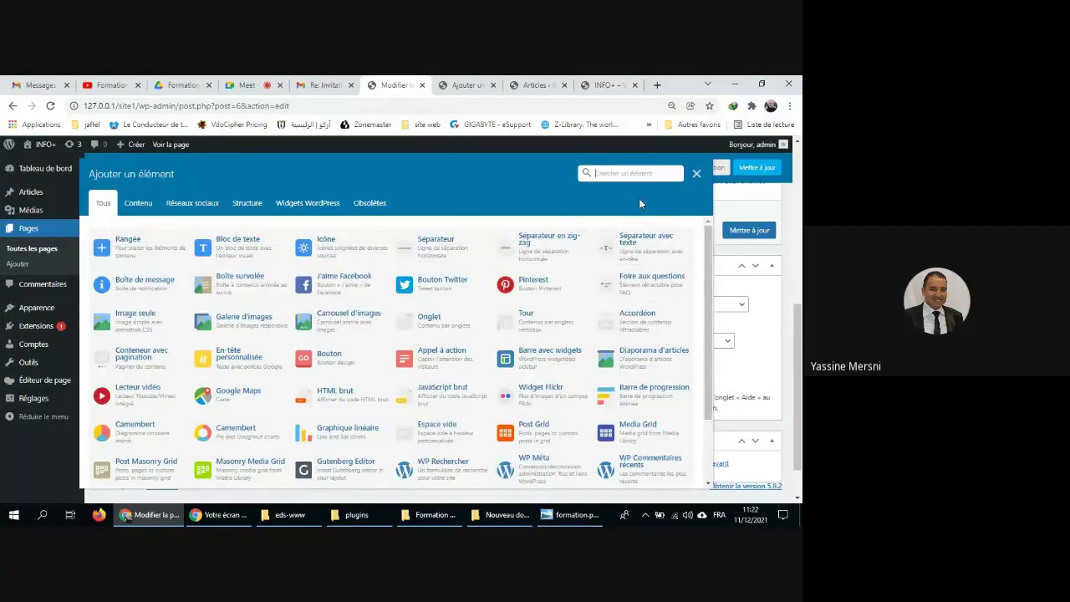
pyautogui.write('es')
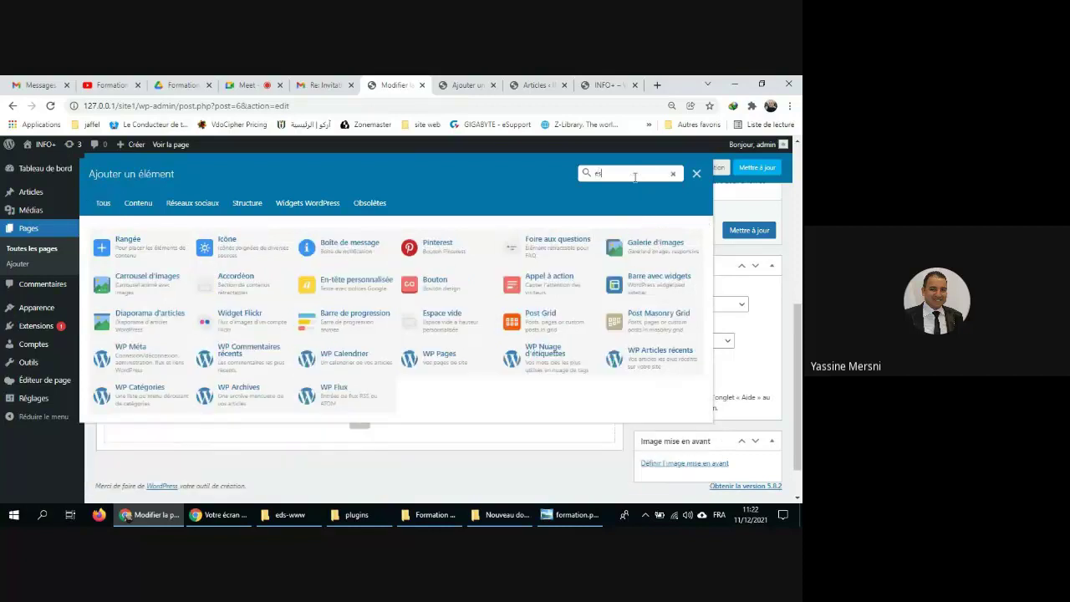
pyautogui.write('pa')
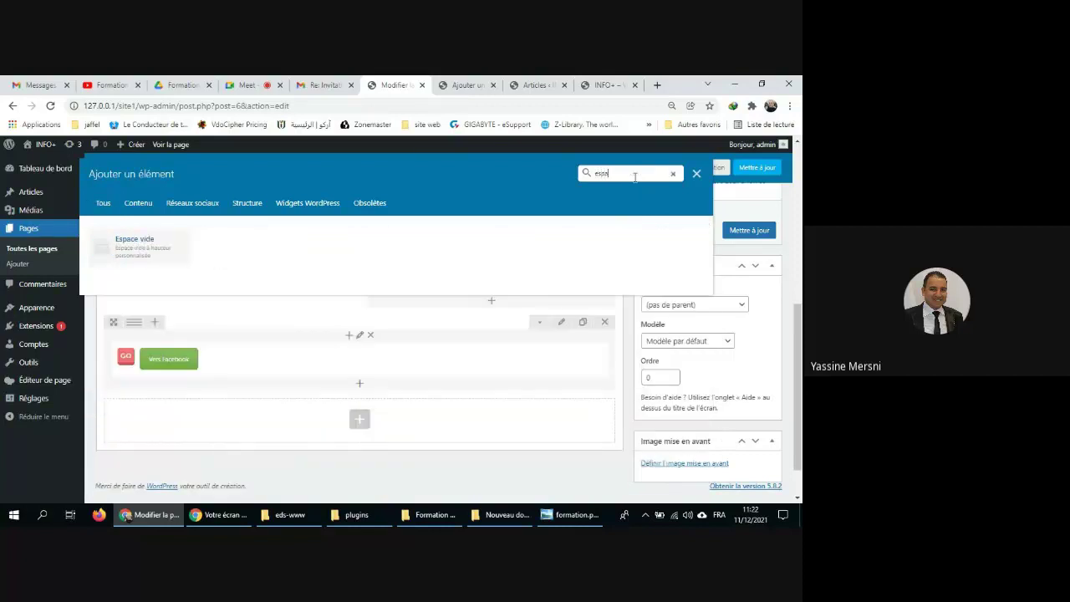
pyautogui.click(130, 247)
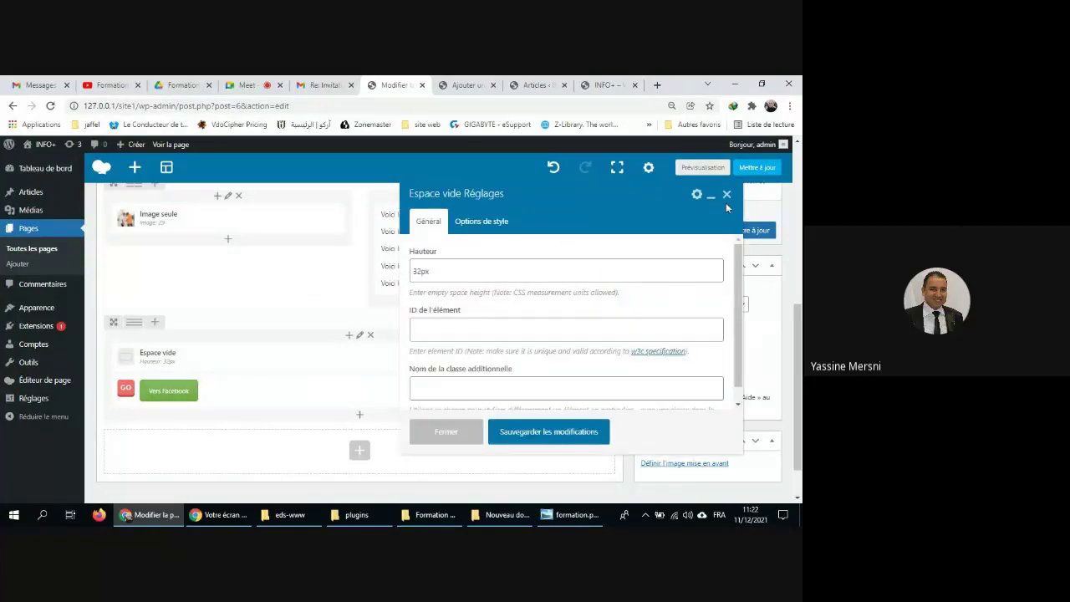
pyautogui.click(599, 431)
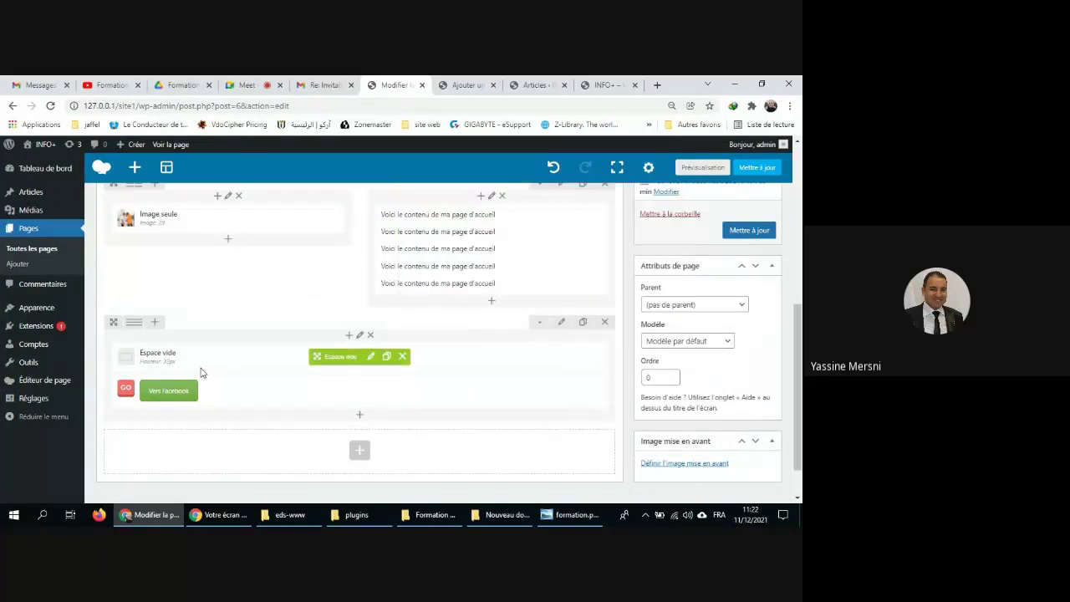
# Change the spacer's Hauteur from 32px to 64px
pyautogui.click(371, 358)
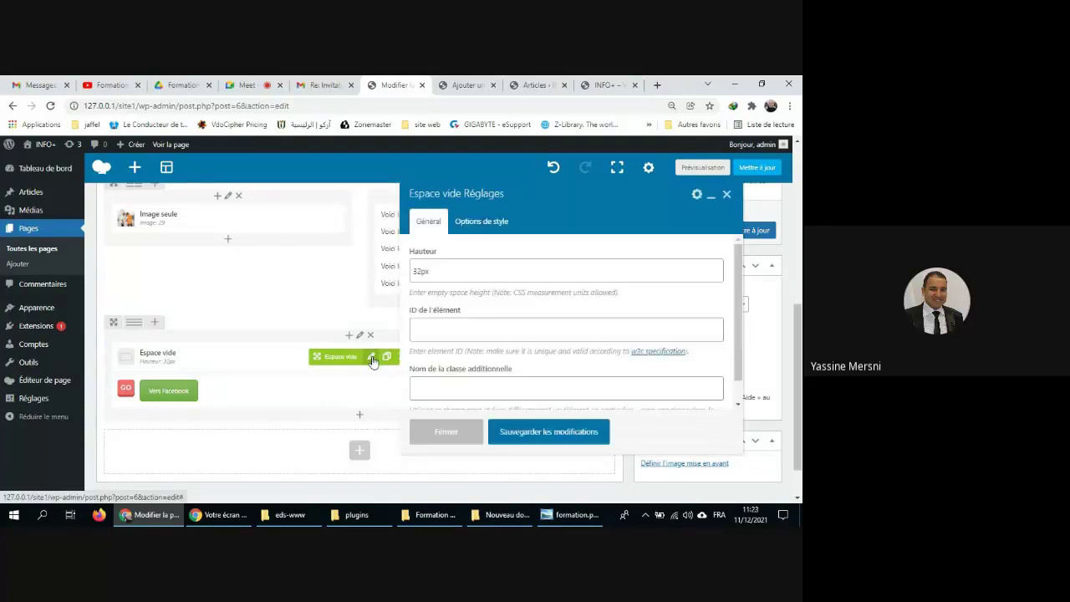
pyautogui.doubleClick(418, 271)
pyautogui.write('8')
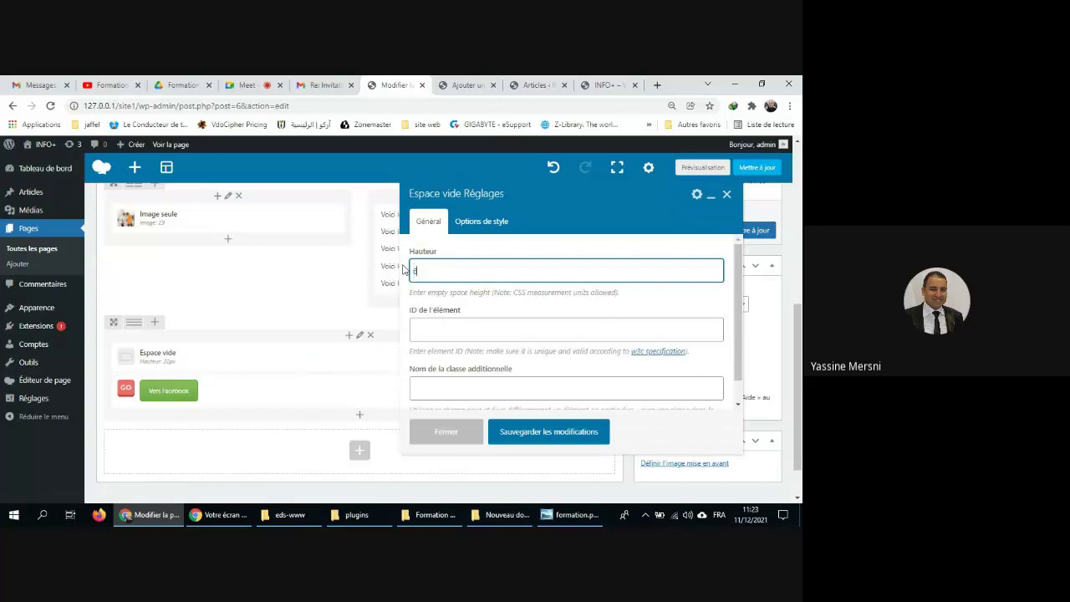
pyautogui.click(555, 437)
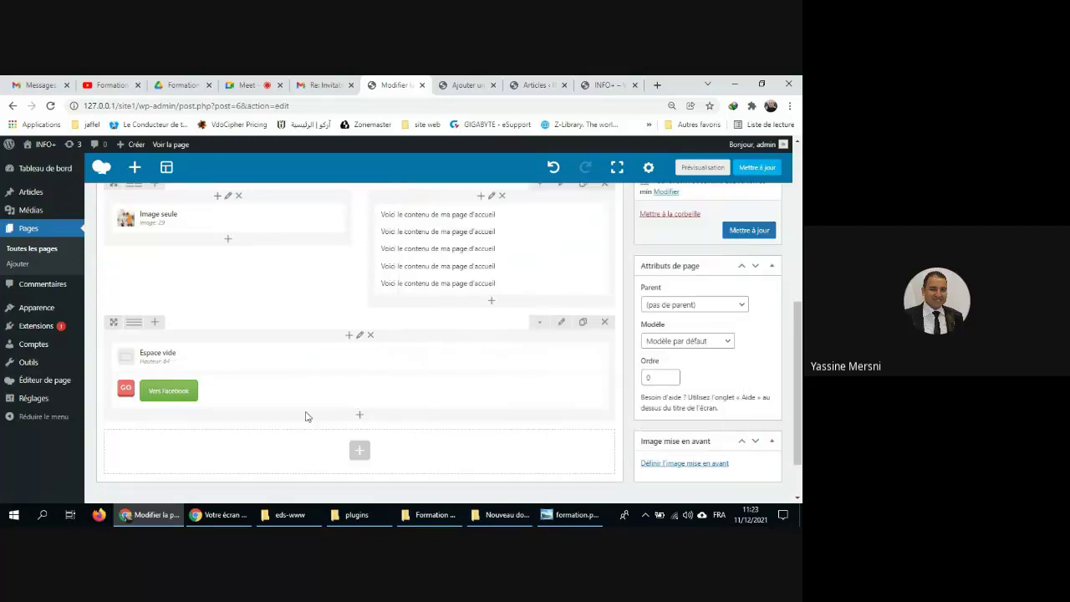
pyautogui.click(747, 231)
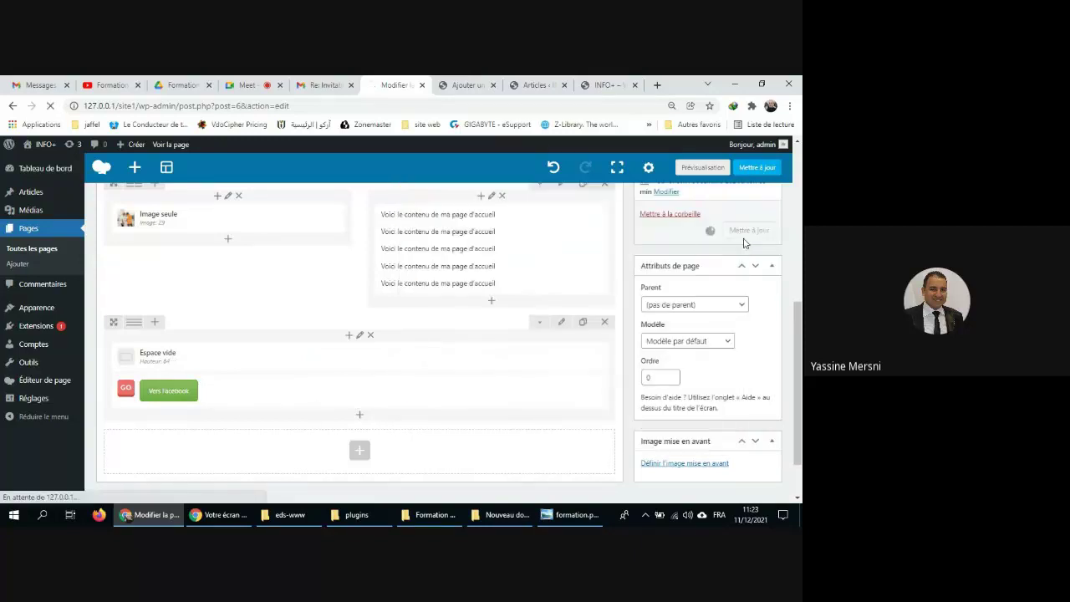
pyautogui.click(617, 82)
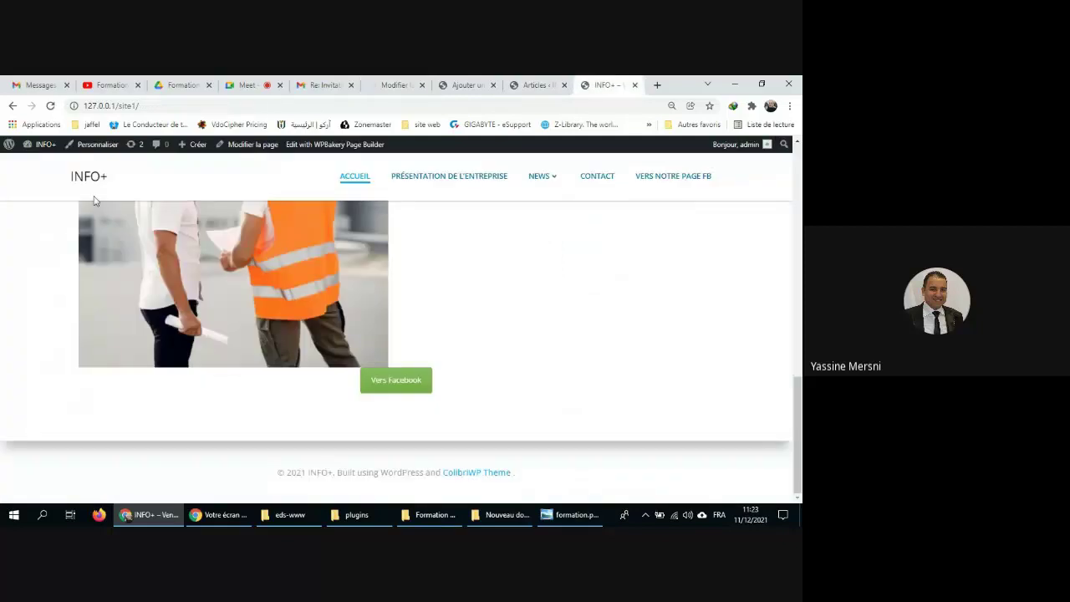
pyautogui.click(52, 106)
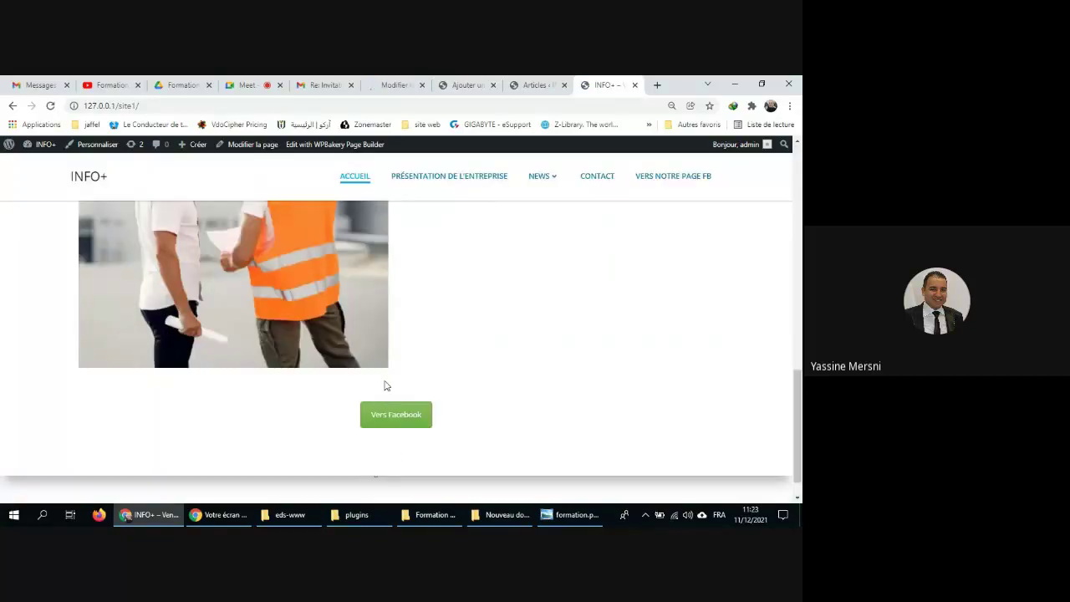
pyautogui.click(400, 87)
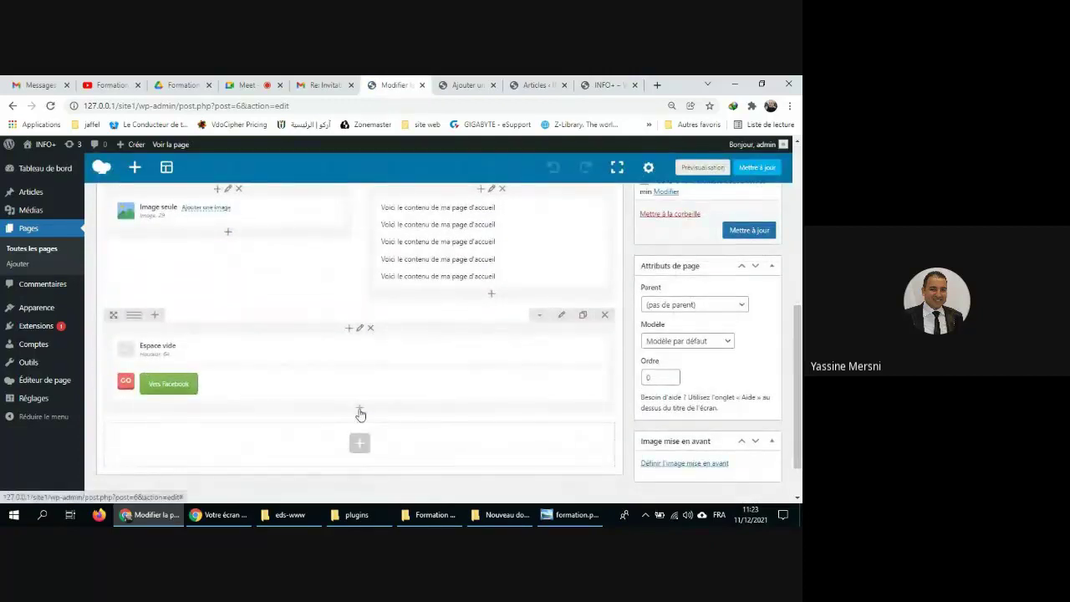
# Add a grey Camembert pie chart with value 50 below the Vers Facebook button
pyautogui.click(360, 411)
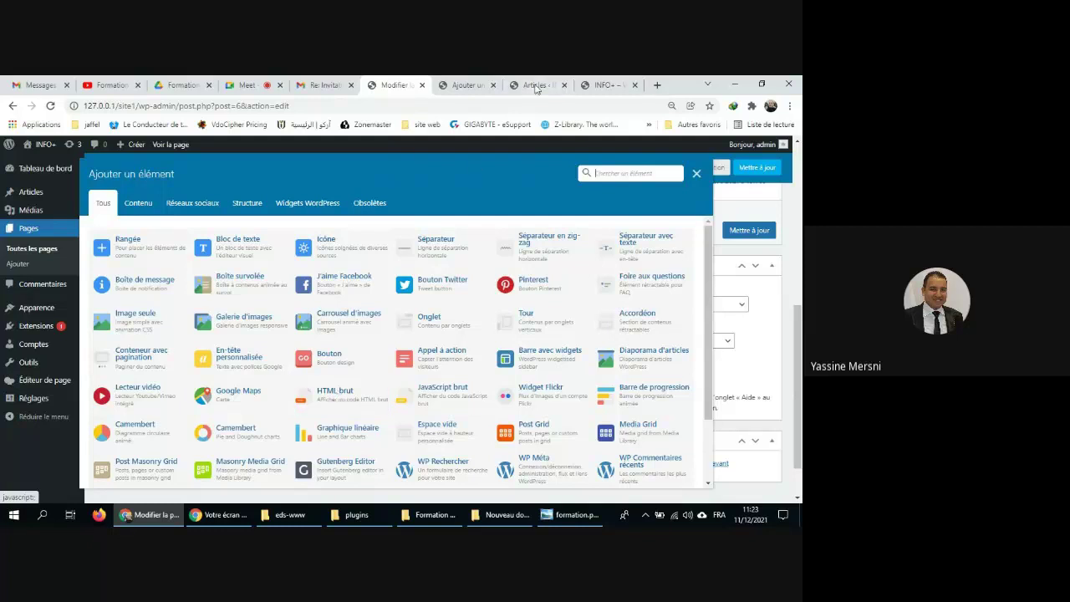
pyautogui.click(604, 84)
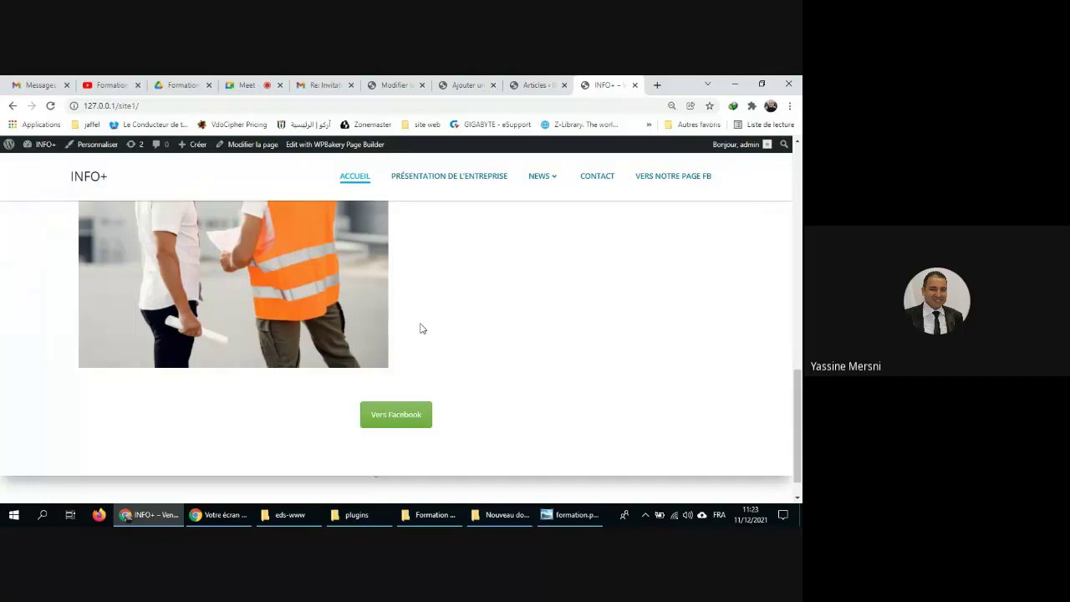
pyautogui.click(398, 85)
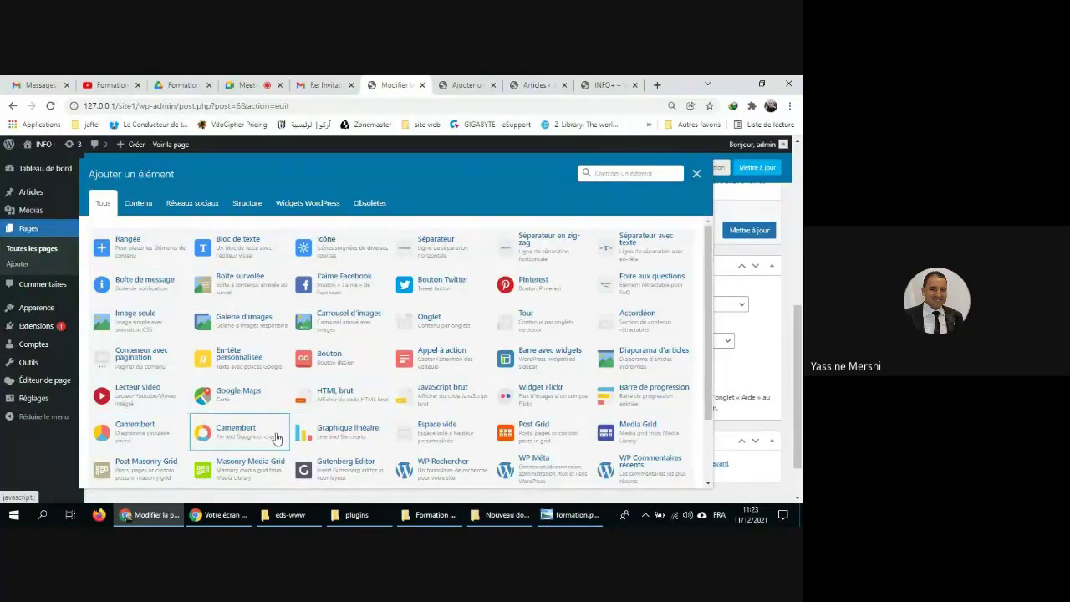
pyautogui.scroll(-1, 710, 338)
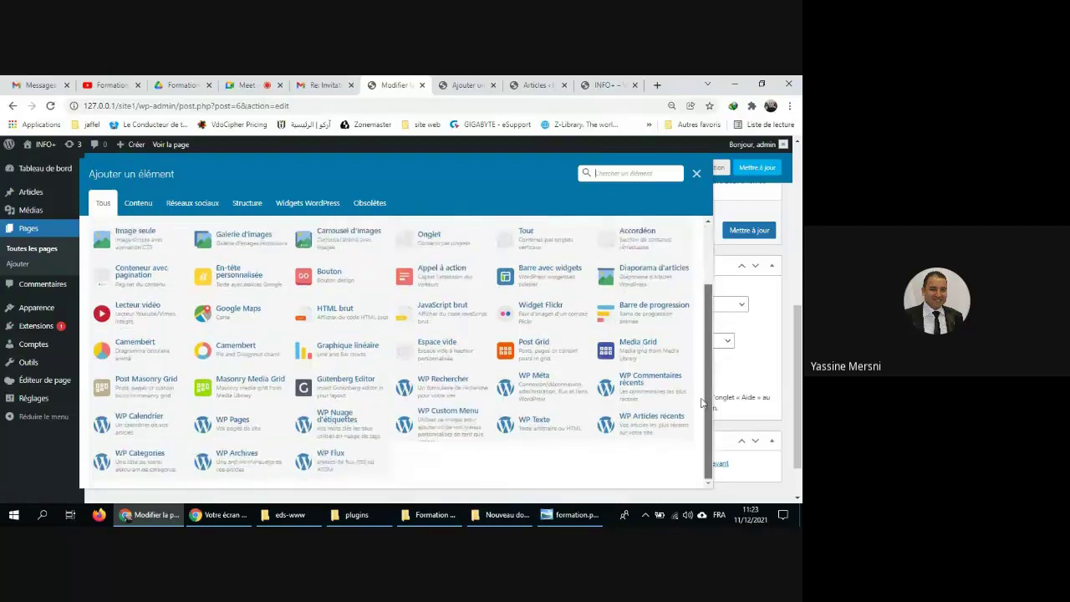
pyautogui.click(132, 351)
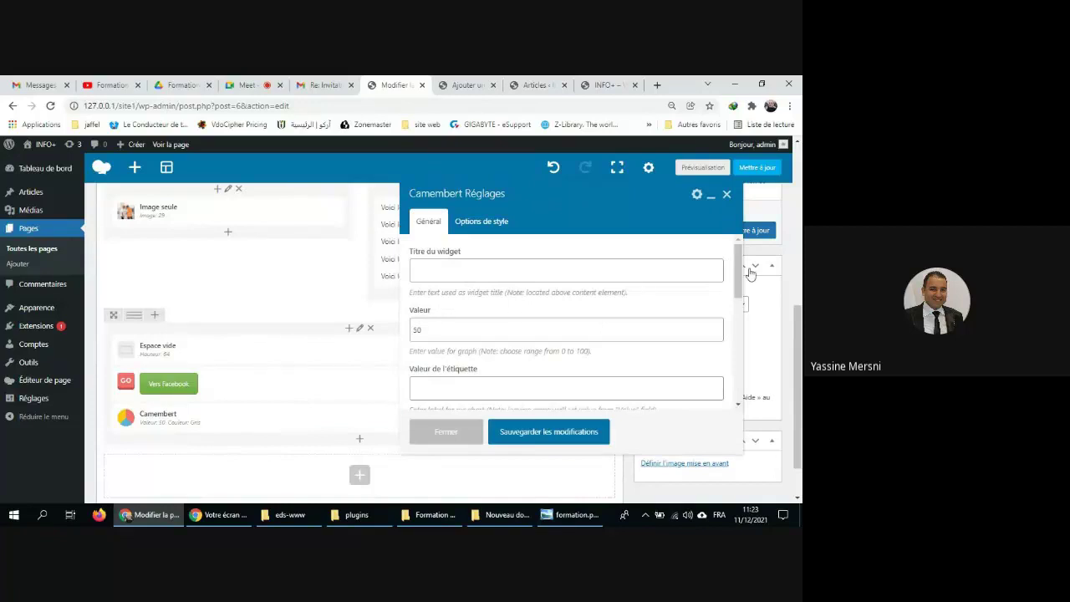
pyautogui.moveTo(738, 272); pyautogui.dragTo(741, 328)
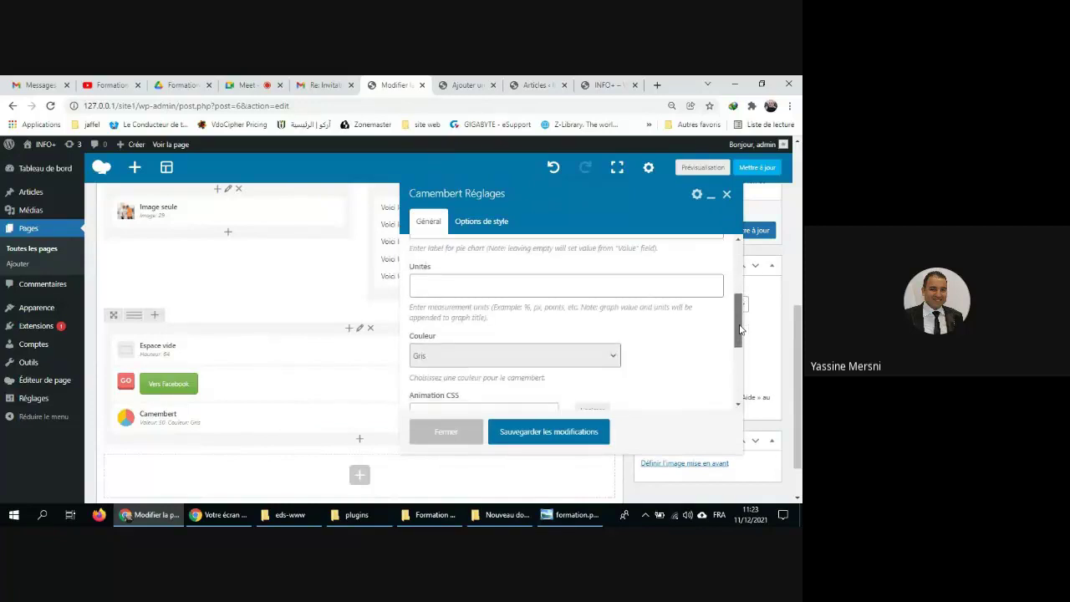
pyautogui.click(564, 432)
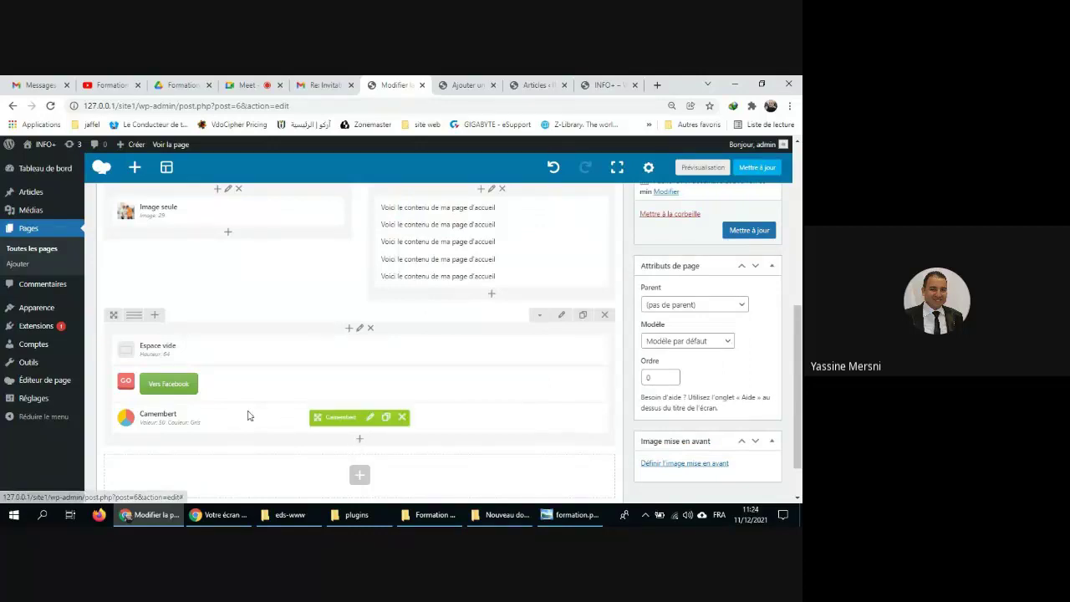
# Browse the Ajouter un élément list and close it without adding anything
pyautogui.click(357, 442)
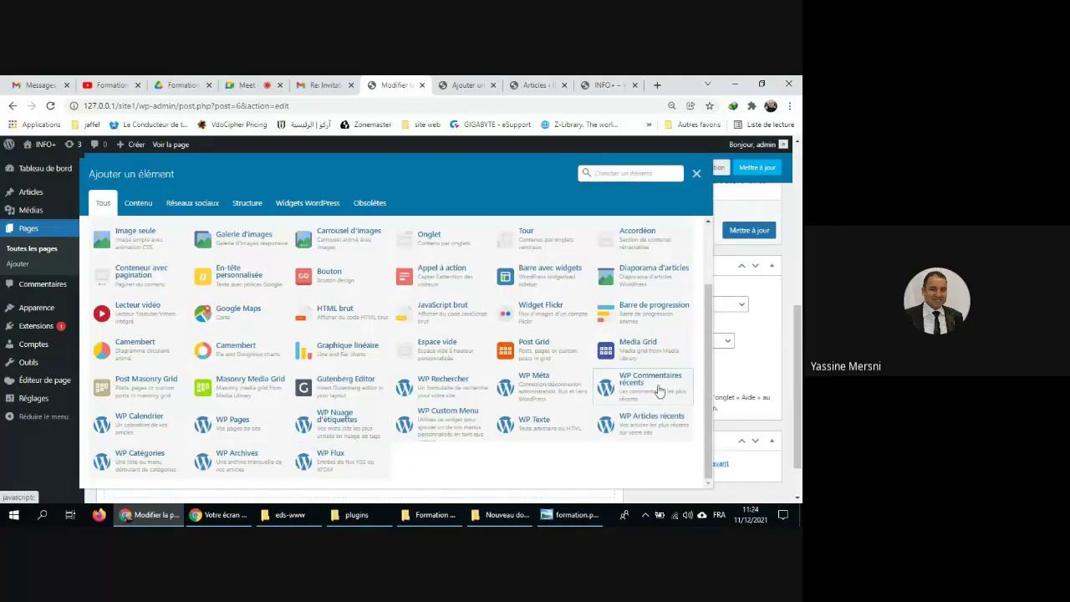
pyautogui.scroll(2, 702, 423)
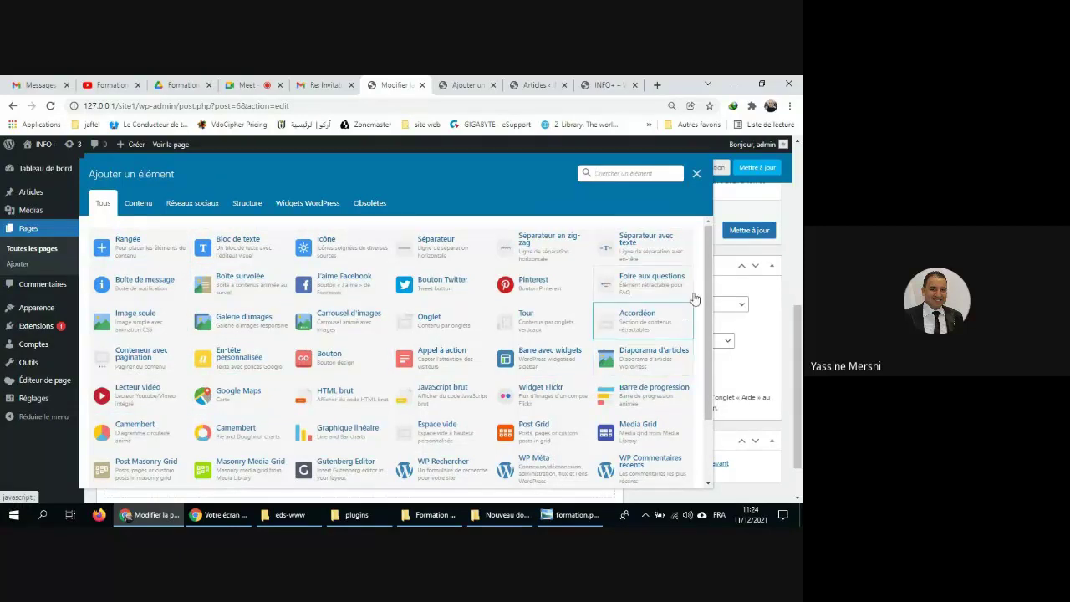
pyautogui.scroll(-1, 710, 276)
pyautogui.scroll(-2, 710, 276)
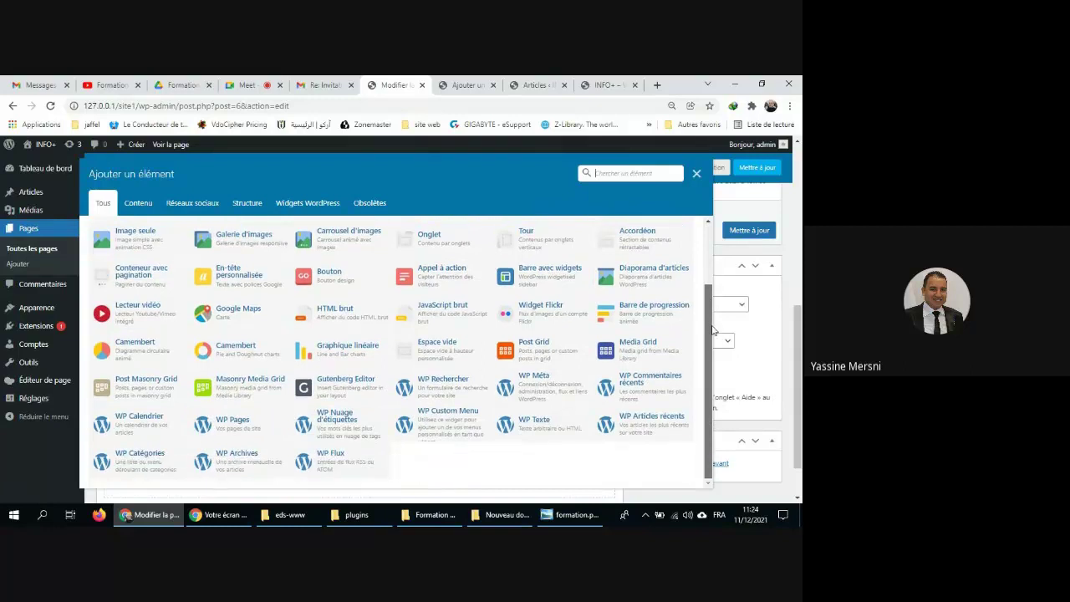
pyautogui.click(696, 174)
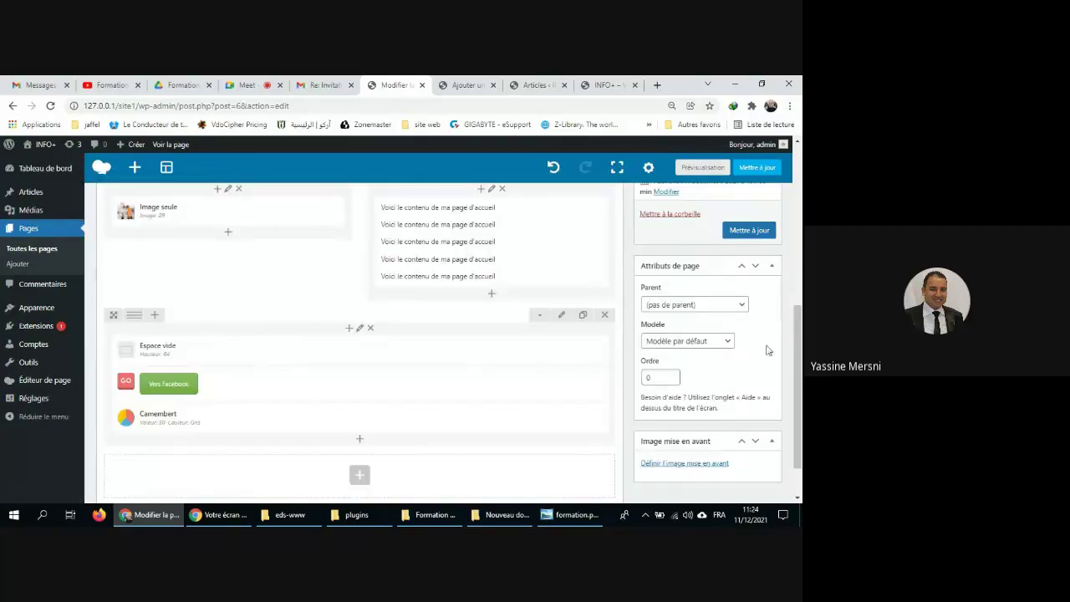
# Split the first row into three columns holding an image, the text block and another image
pyautogui.scroll(2, 791, 393)
pyautogui.scroll(2, 786, 335)
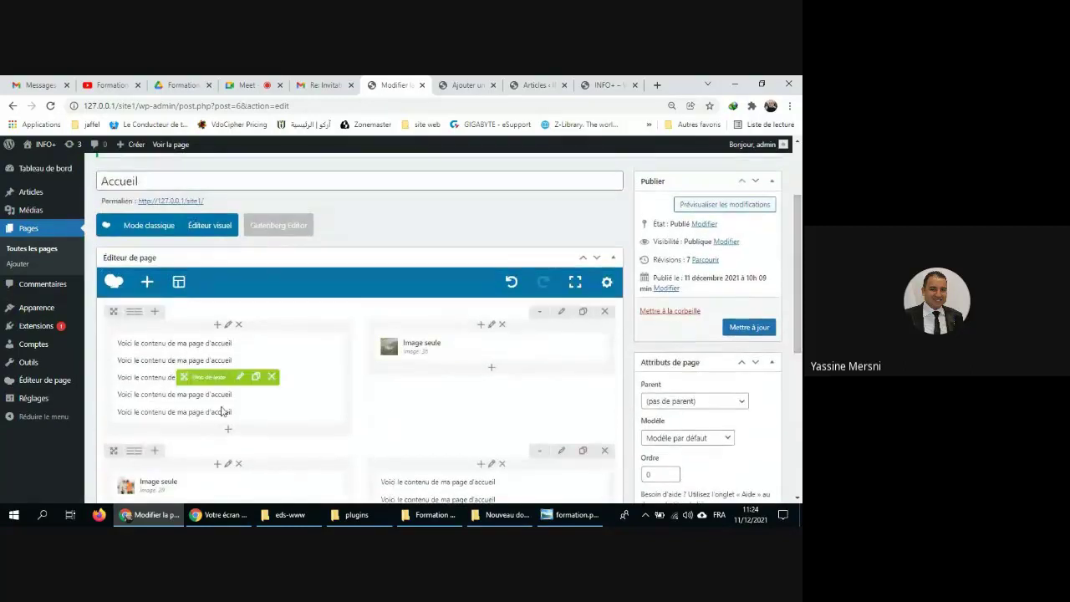
pyautogui.scroll(-1, 794, 293)
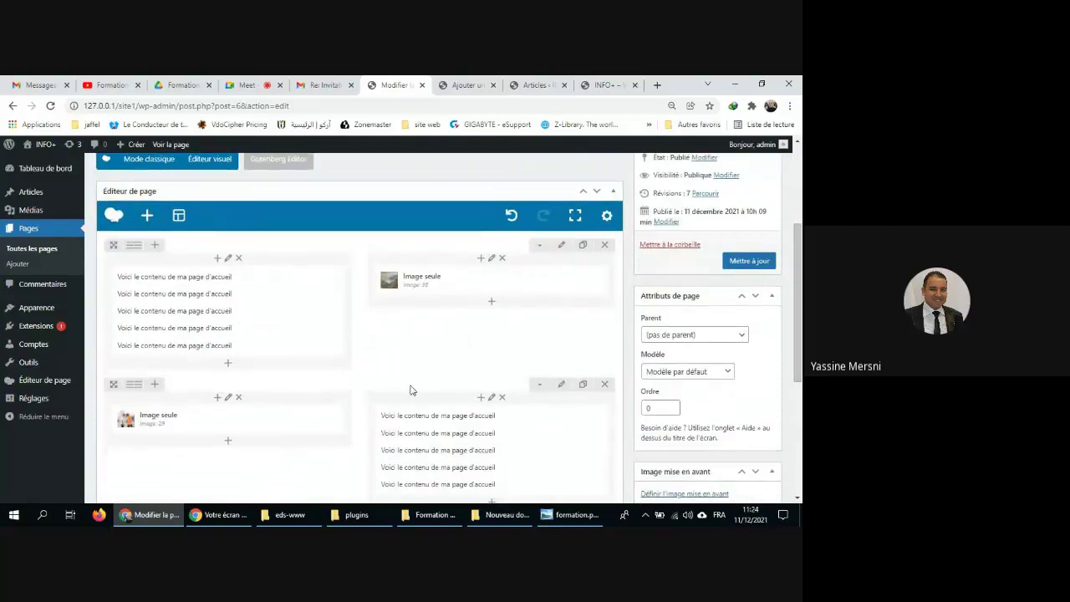
pyautogui.moveTo(137, 257)
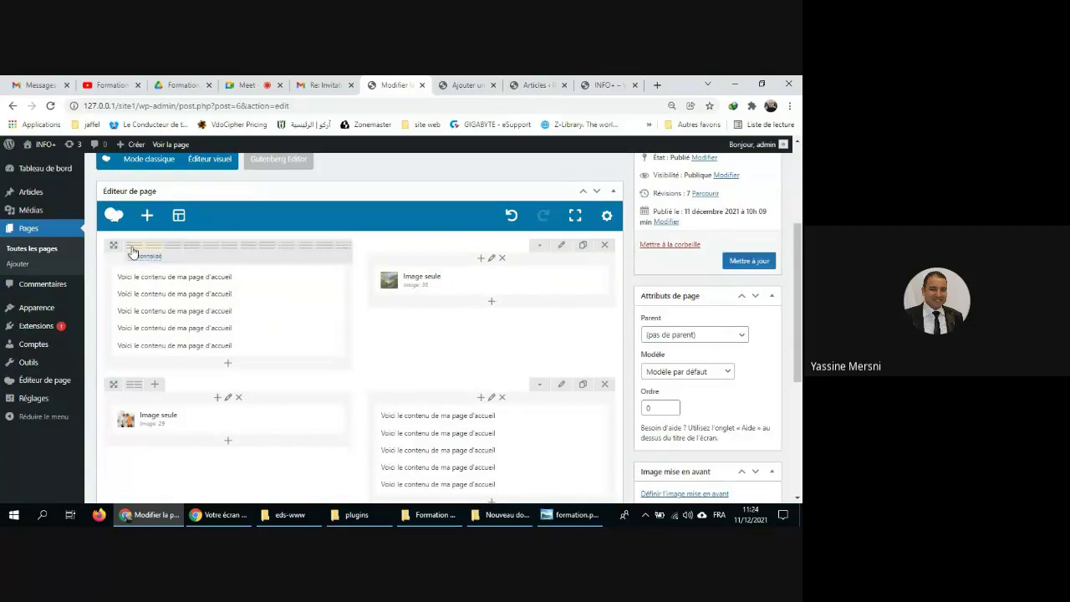
pyautogui.click(192, 252)
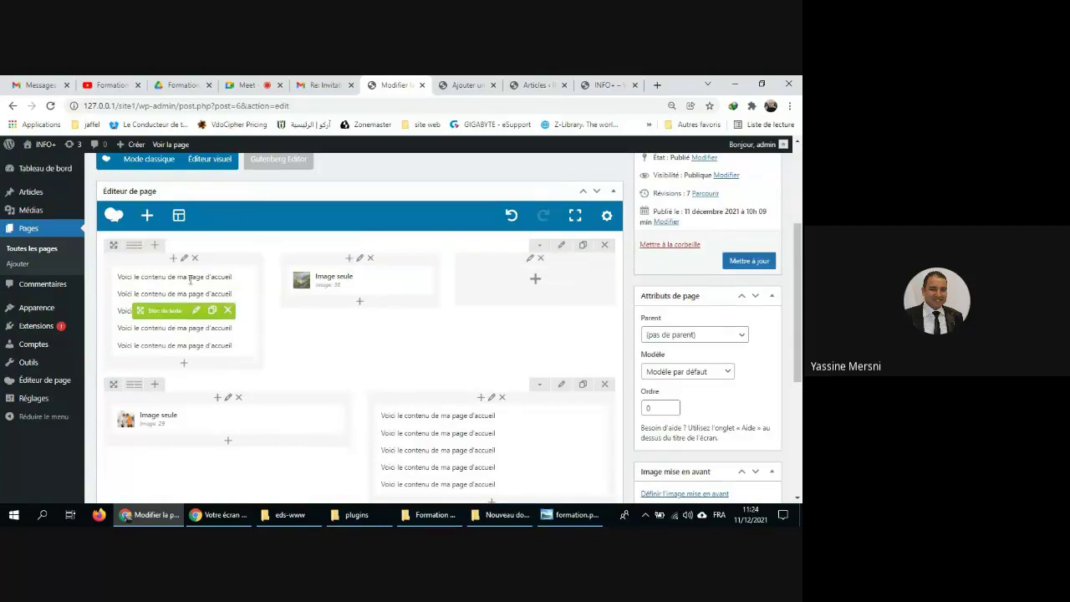
pyautogui.moveTo(330, 280); pyautogui.dragTo(512, 279)
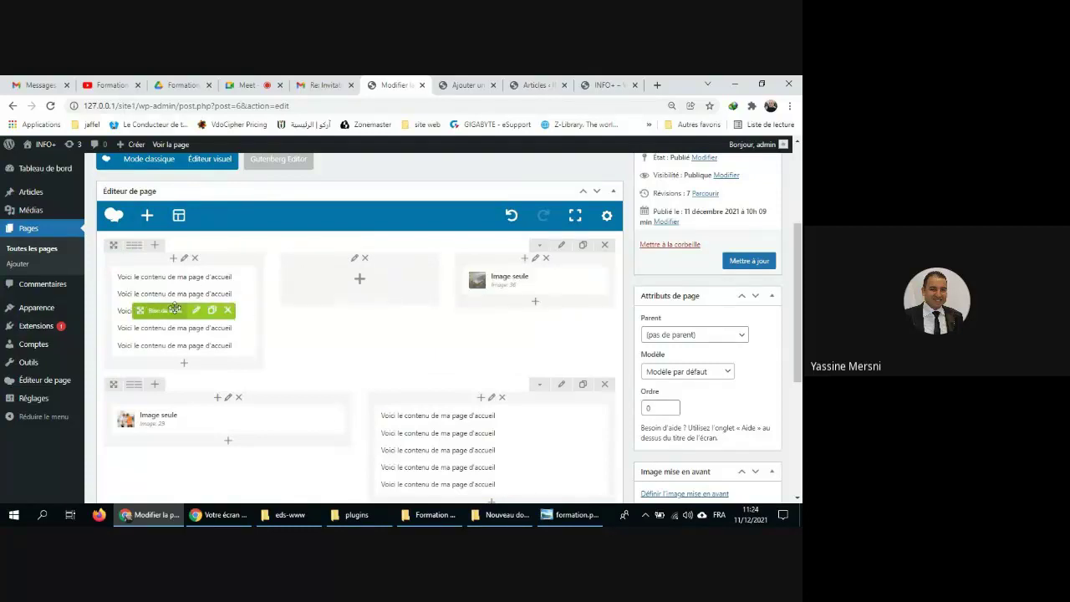
pyautogui.moveTo(167, 310); pyautogui.dragTo(365, 281)
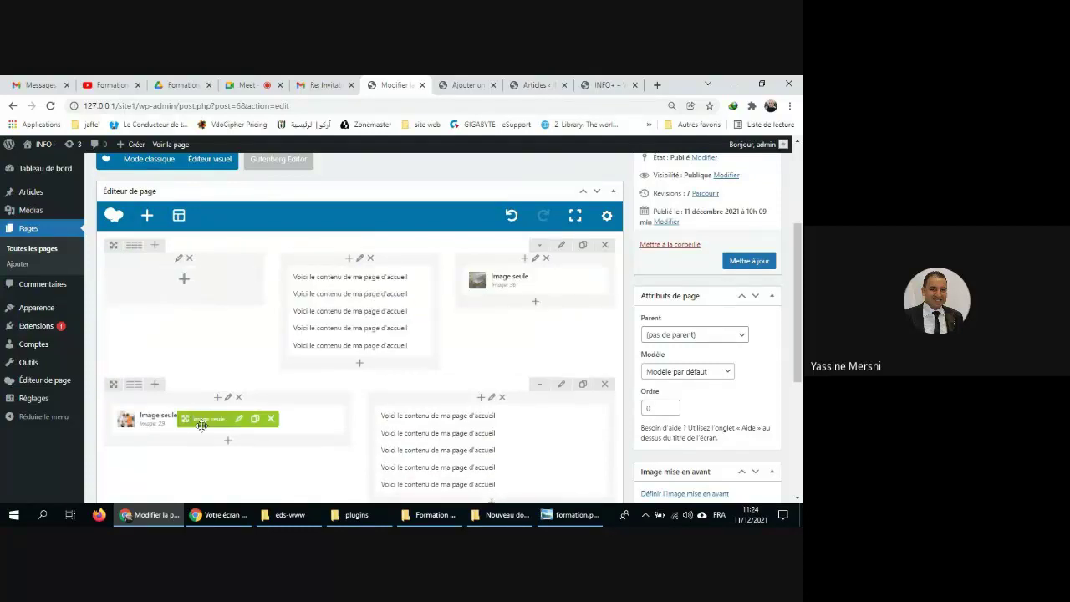
pyautogui.moveTo(187, 418); pyautogui.dragTo(180, 278)
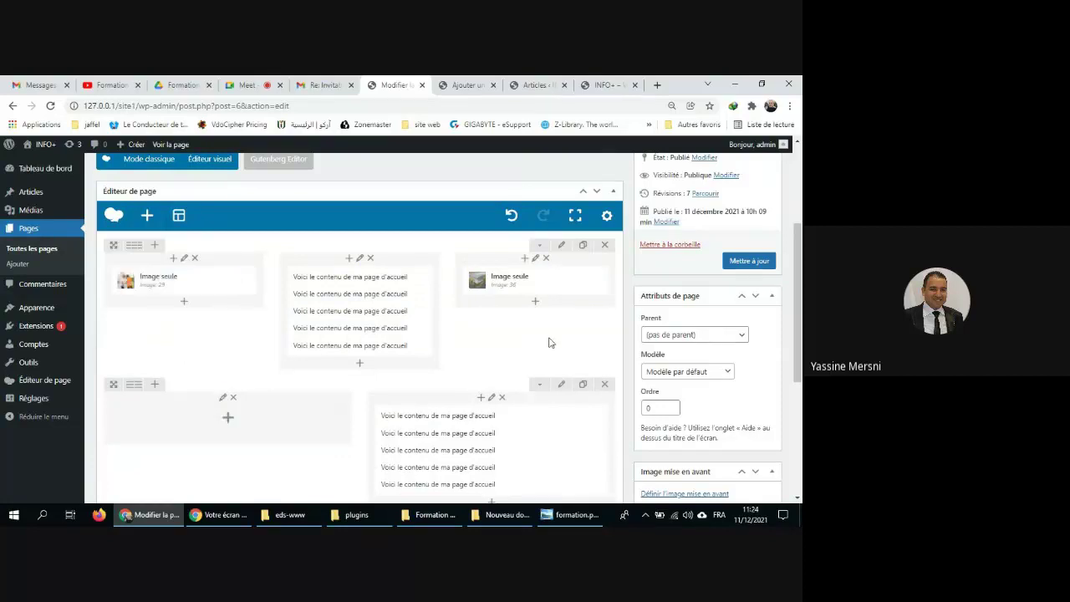
# Make the second row a single full-width column and update the page
pyautogui.scroll(-3, 647, 354)
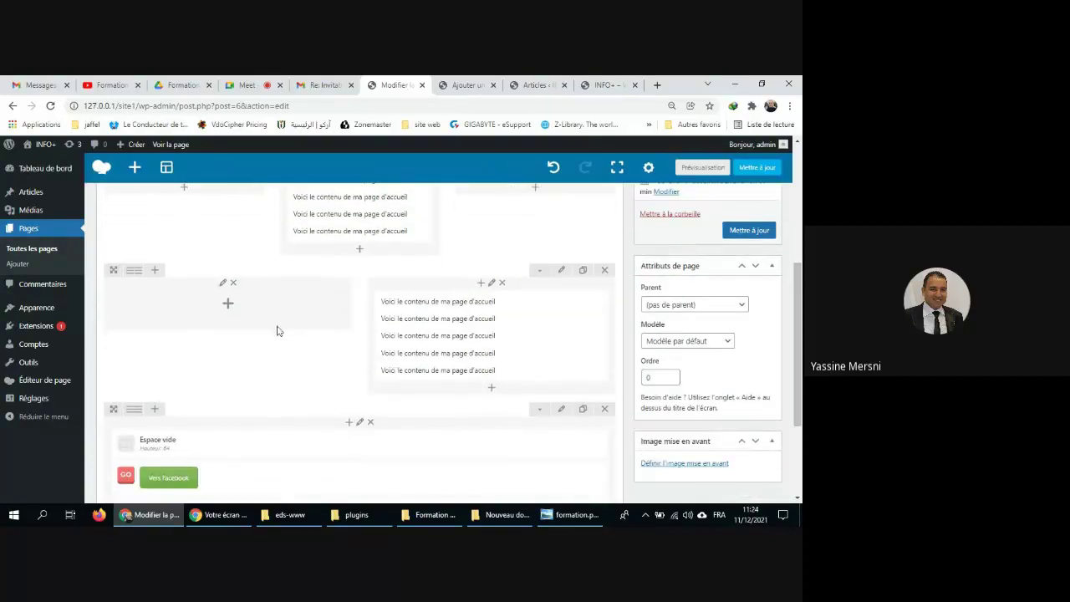
pyautogui.moveTo(139, 278); pyautogui.dragTo(218, 339)
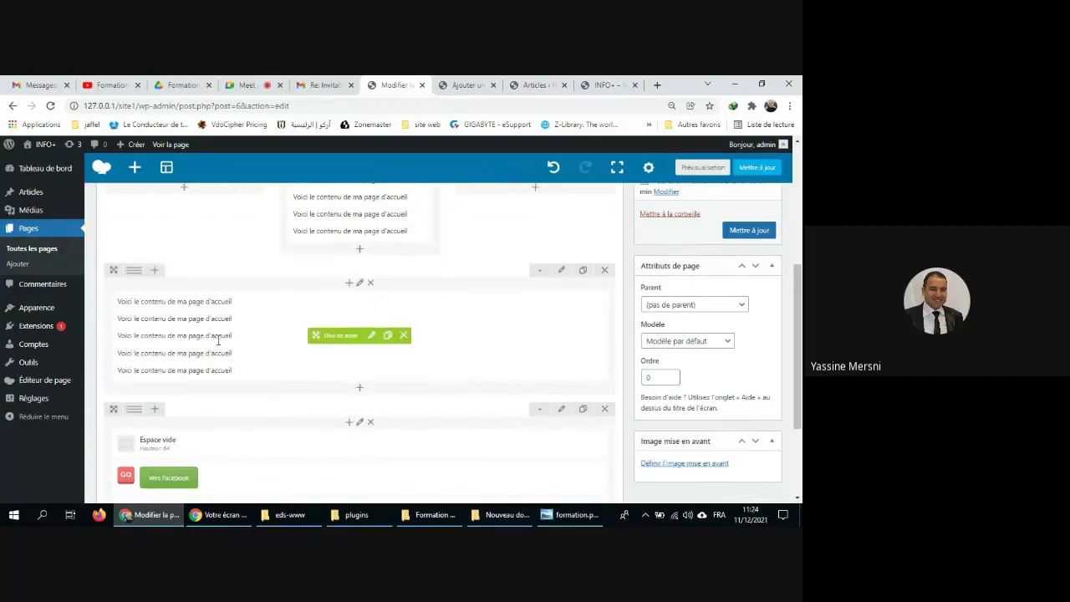
pyautogui.click(733, 230)
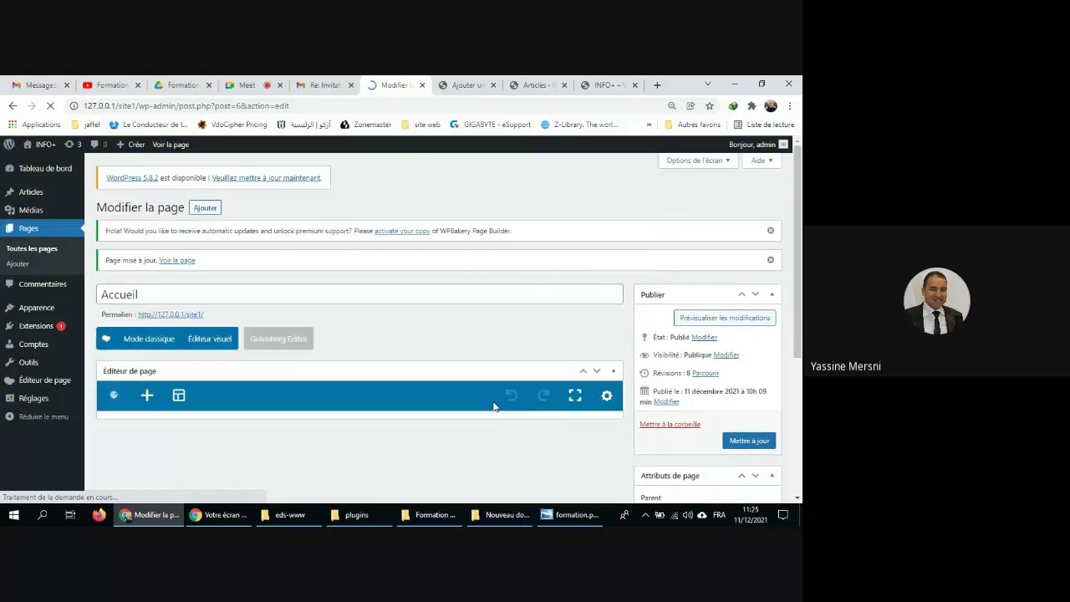
pyautogui.moveTo(799, 191); pyautogui.dragTo(799, 255)
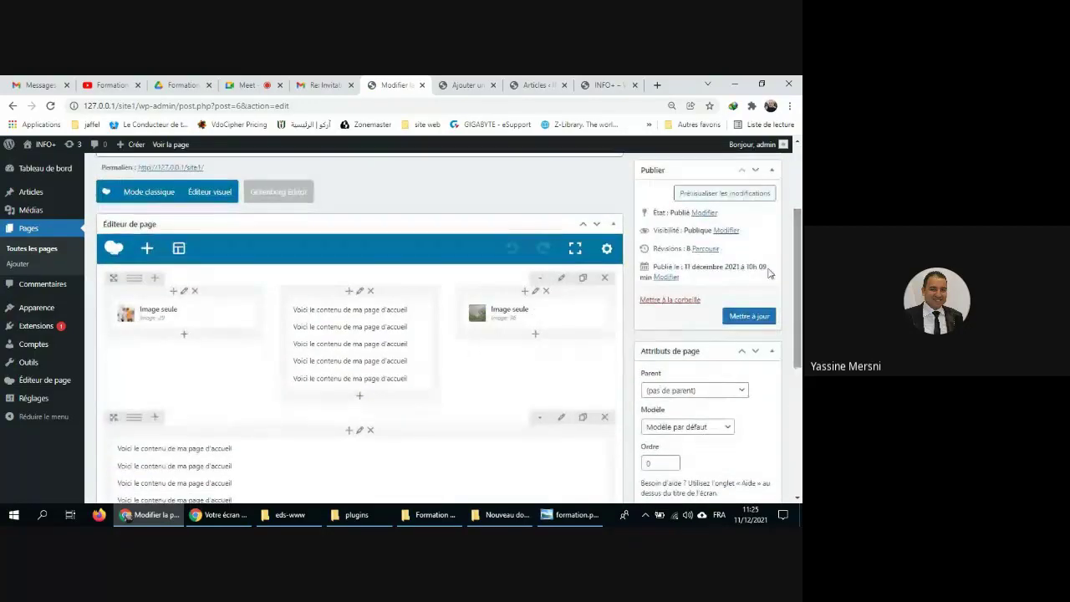